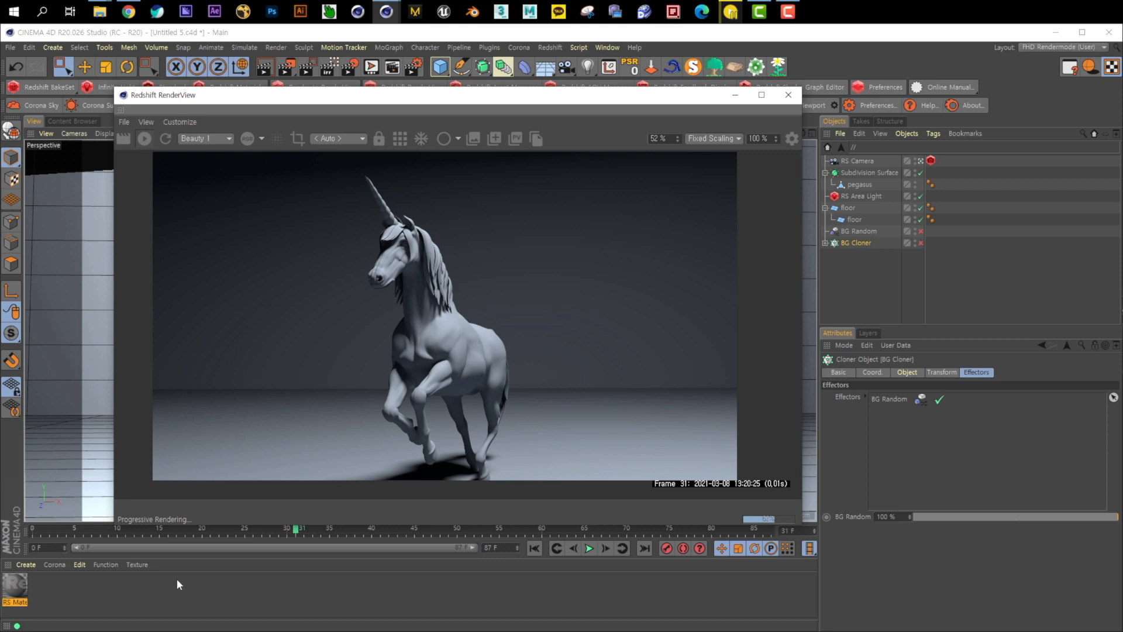
- Delete the existing RS Material and reposition the render view window above the material manager
key(Delete)
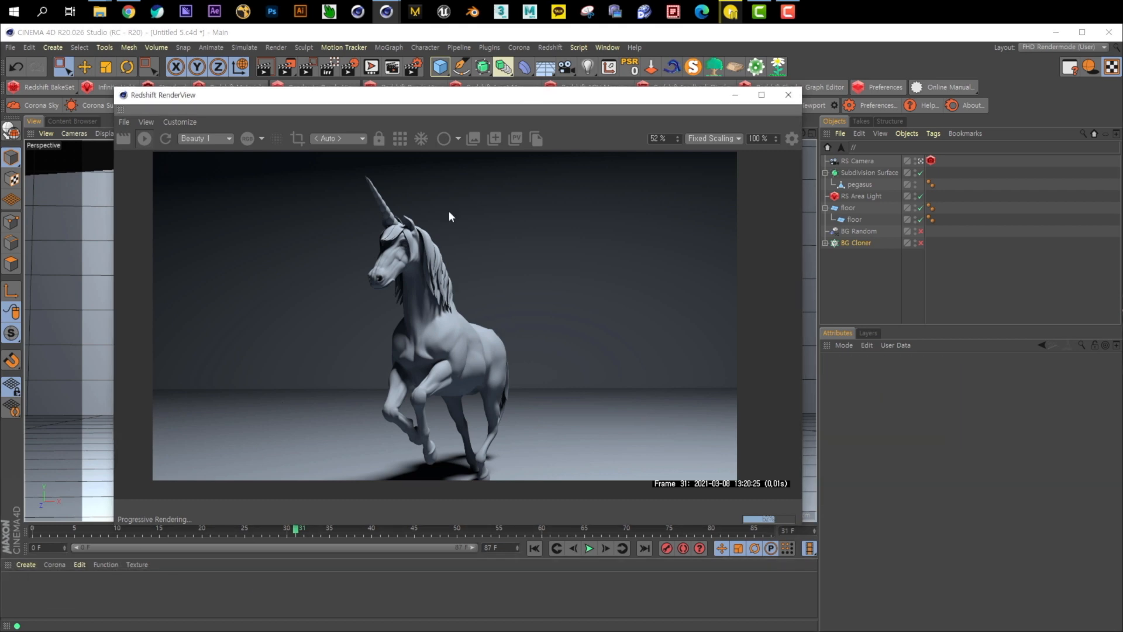
drag(626, 100, 655, 545)
click(861, 196)
drag(533, 540, 551, 153)
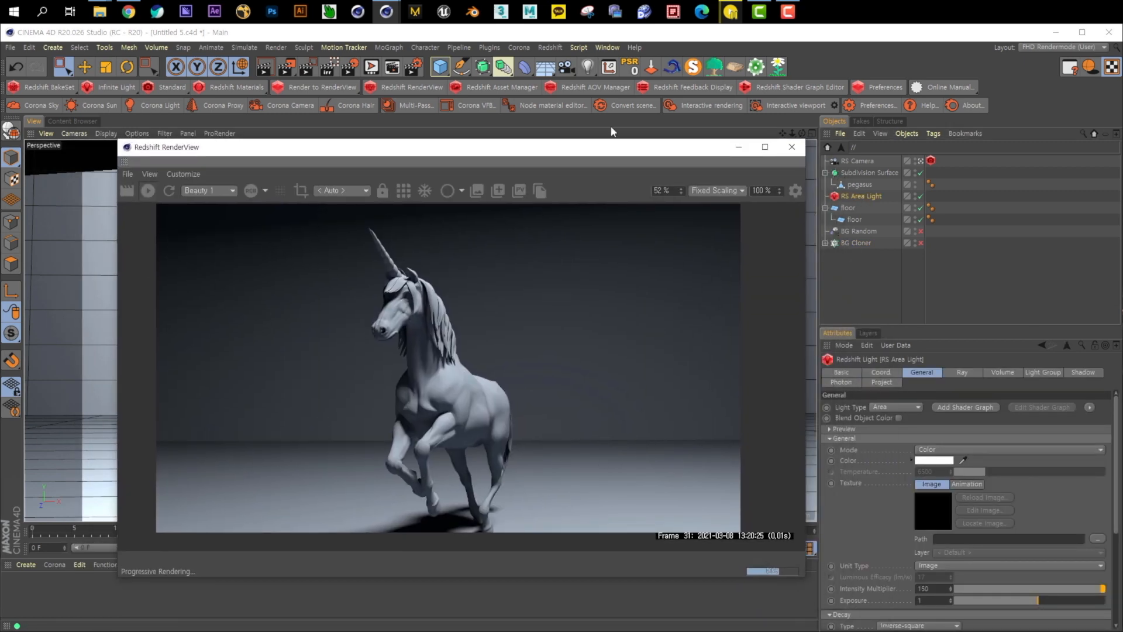
drag(624, 154, 620, 139)
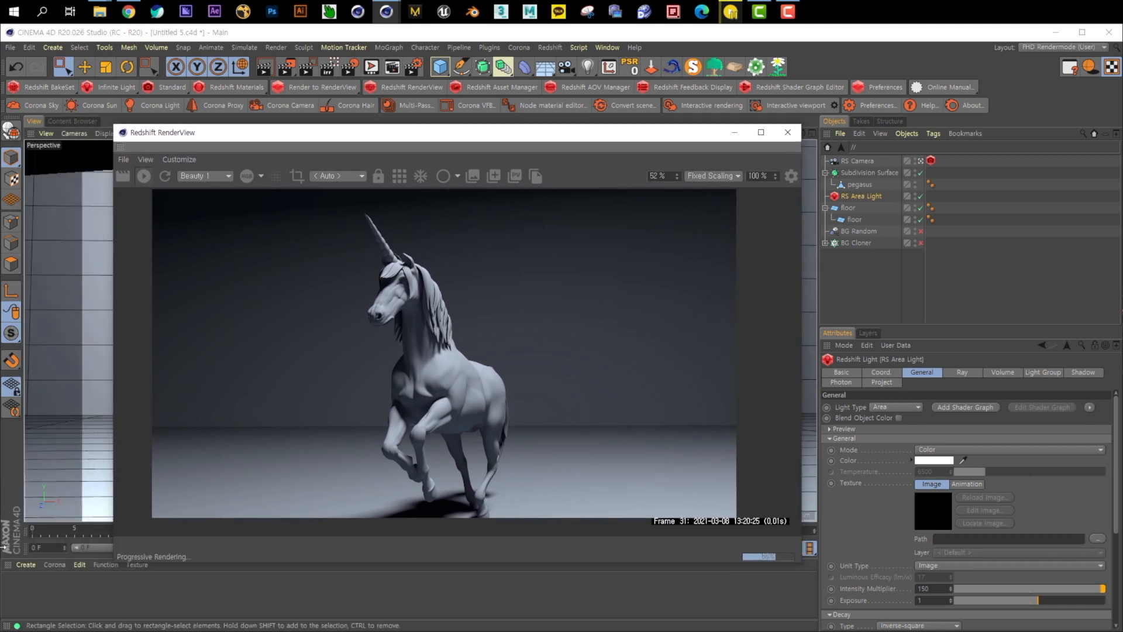
- Create a new standard Redshift material
click(28, 565)
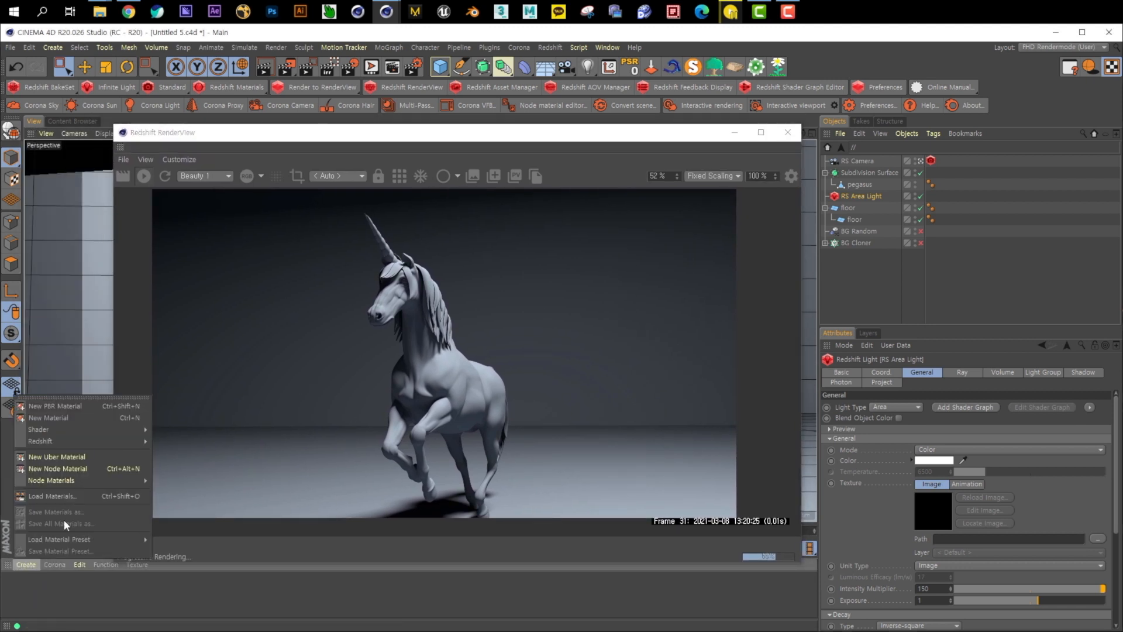
mouse_move(83, 445)
mouse_move(168, 441)
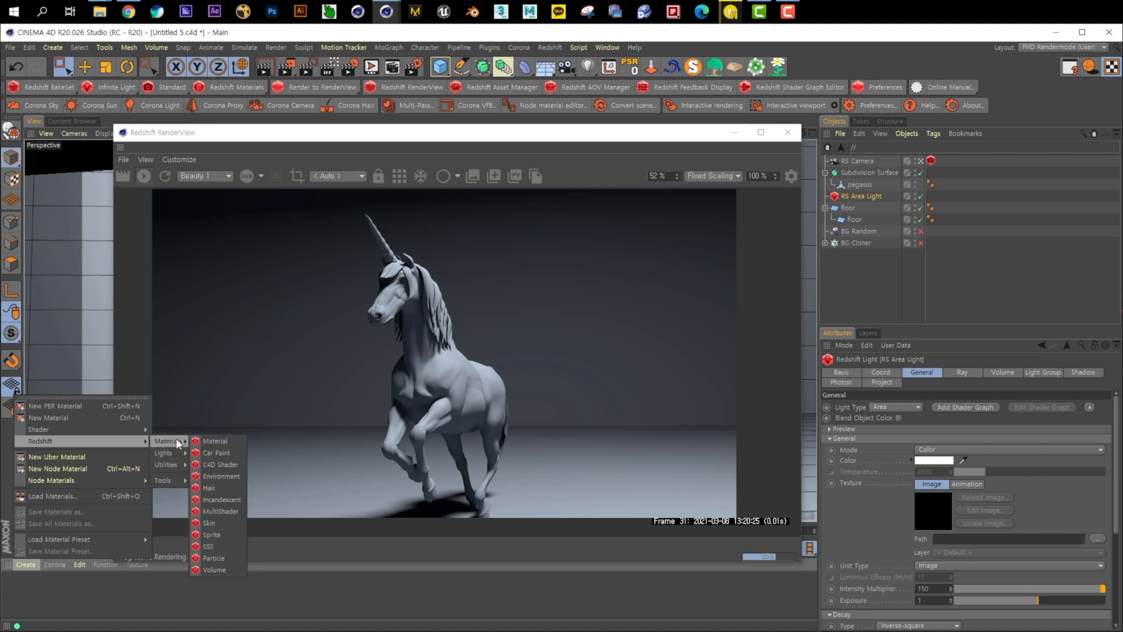
click(211, 437)
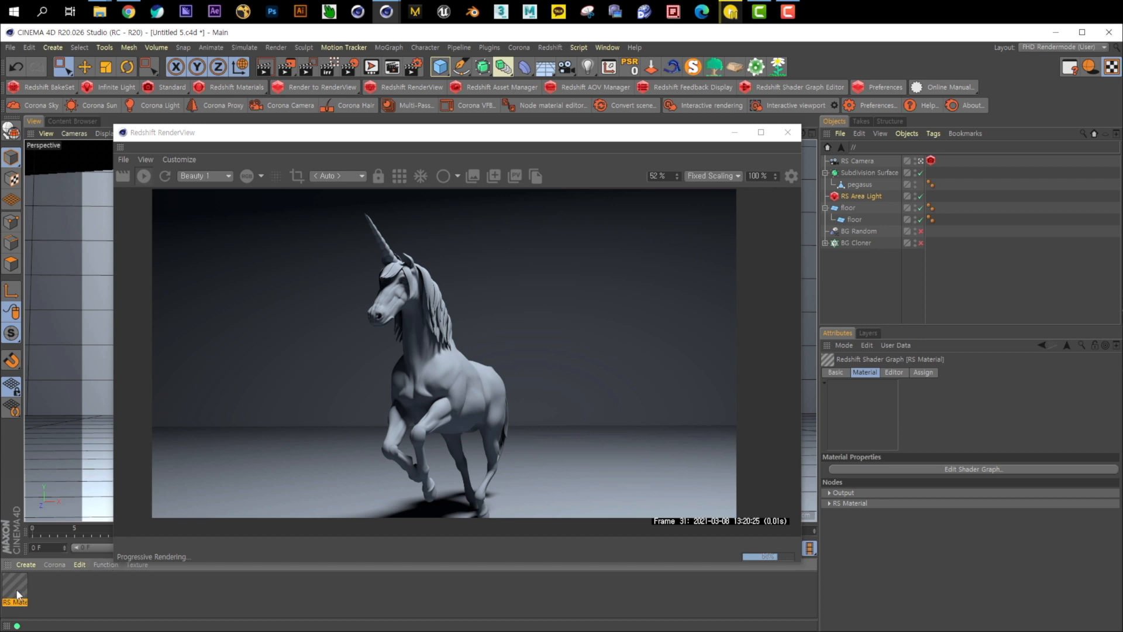
- Apply the new RS Material to the Subdivision Surface object that contains the pegasus model
drag(19, 592, 864, 243)
drag(859, 184, 863, 173)
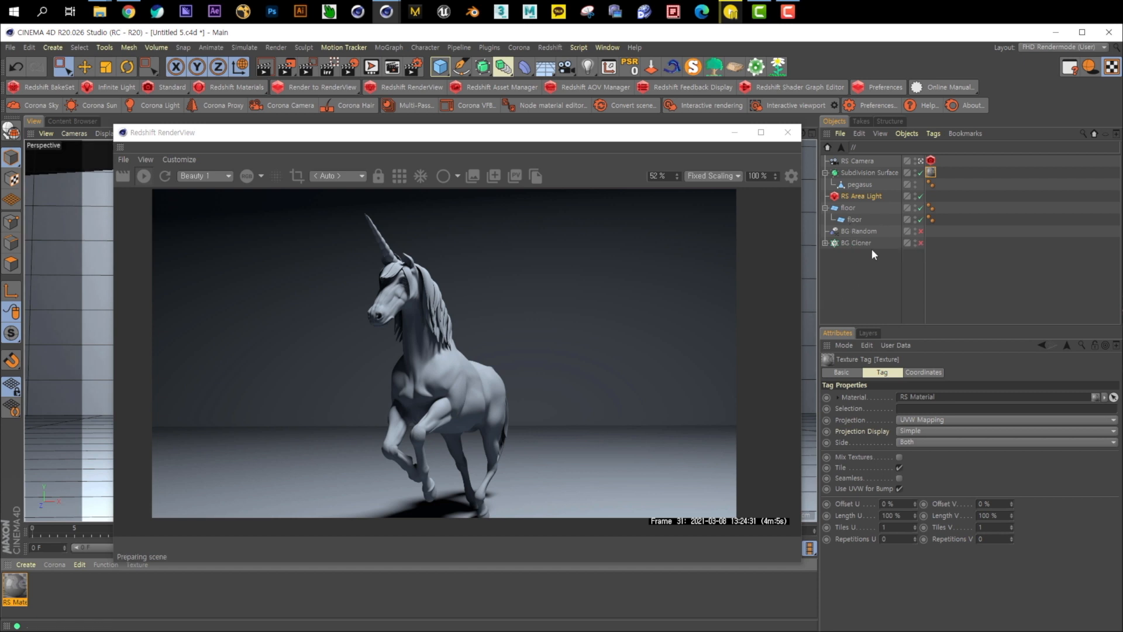
click(886, 174)
click(930, 173)
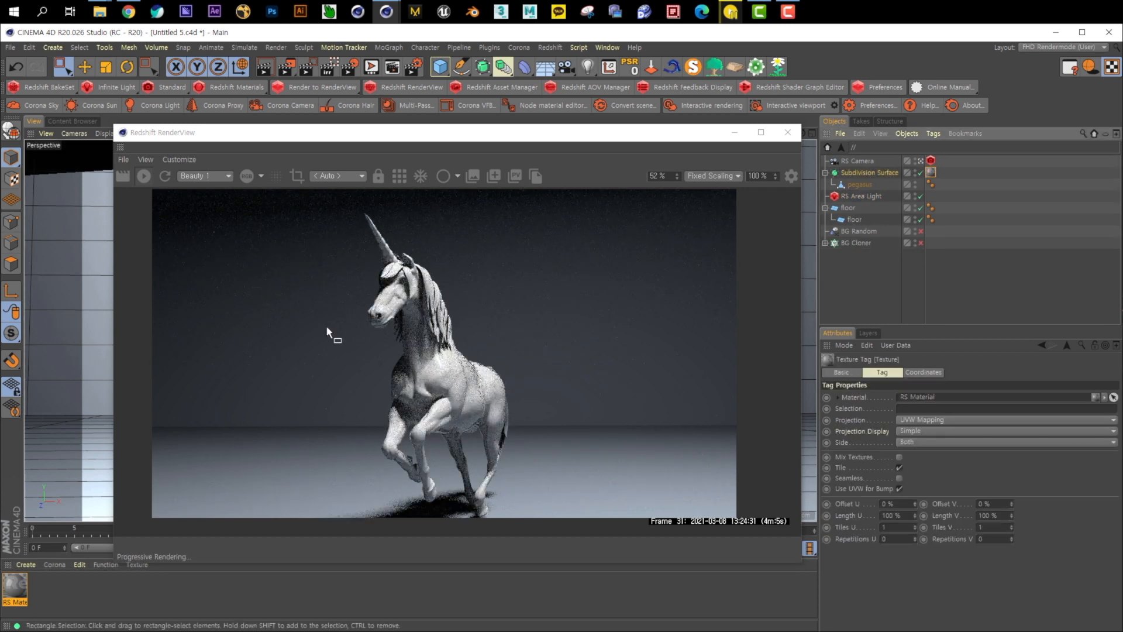
- Open the RS Material's shader graph and arrange its window beside the render view so the unicorn stays visible
double_click(16, 587)
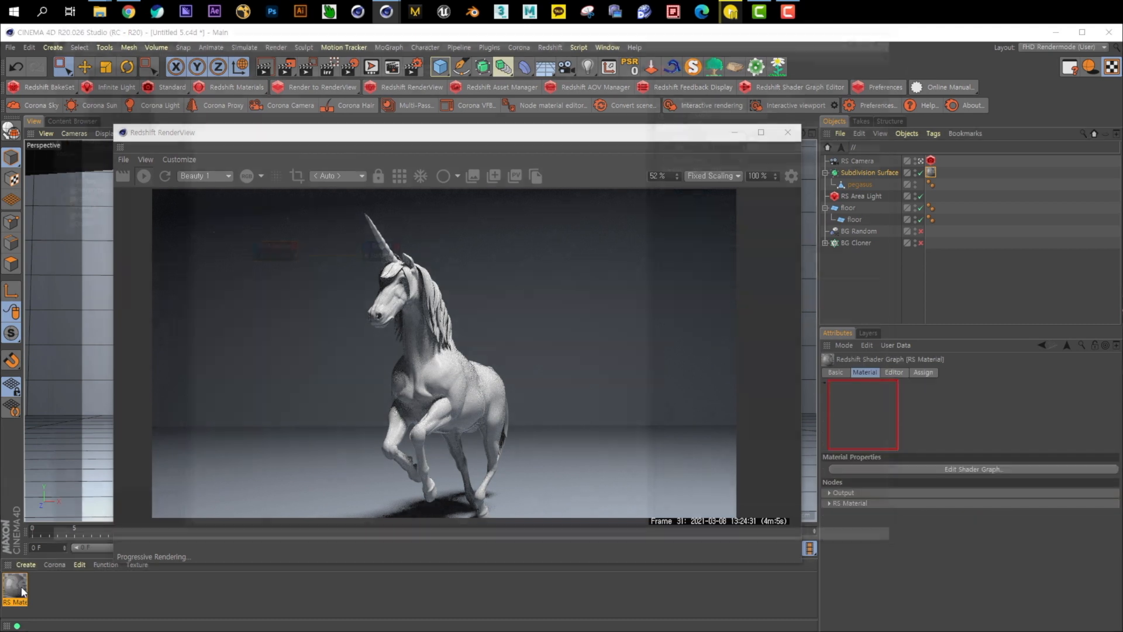
drag(445, 35, 664, 108)
drag(218, 132, 138, 40)
click(760, 205)
drag(256, 98, 490, 240)
drag(570, 256, 525, 170)
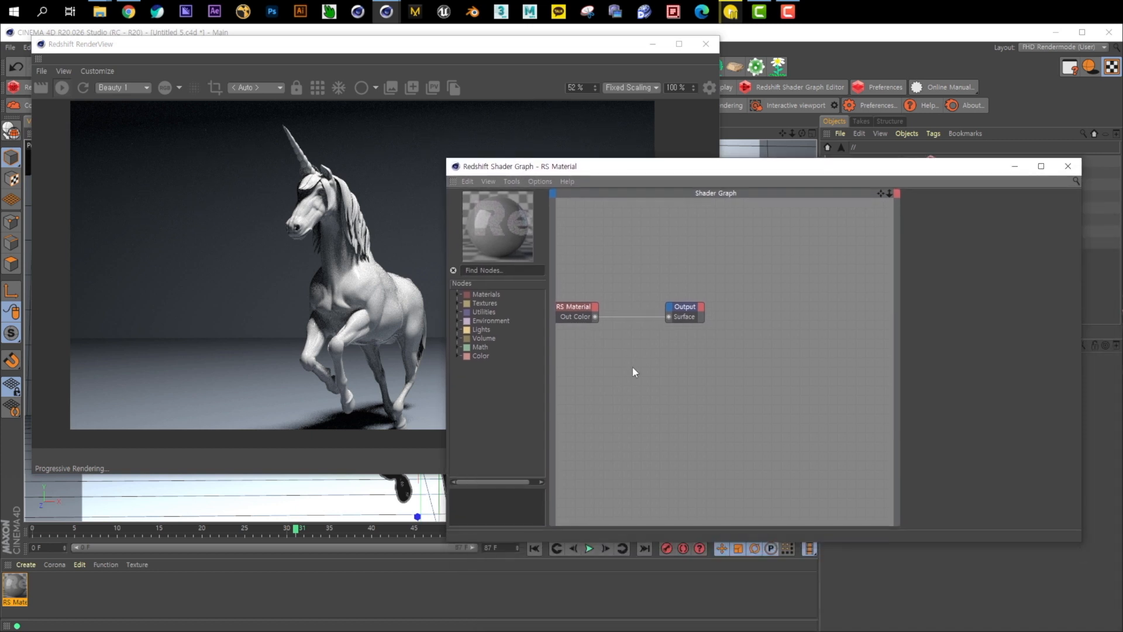
- Rearrange the shader graph so the RS Material node sits above and to the left of the Output node
drag(708, 267, 611, 284)
click(678, 358)
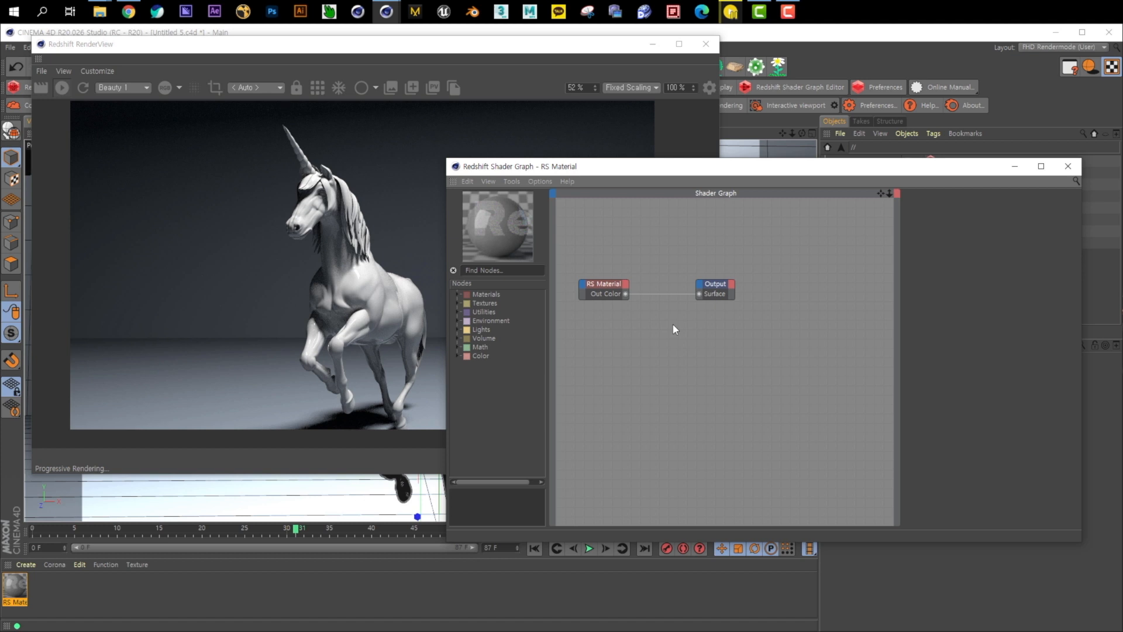
drag(606, 290, 615, 256)
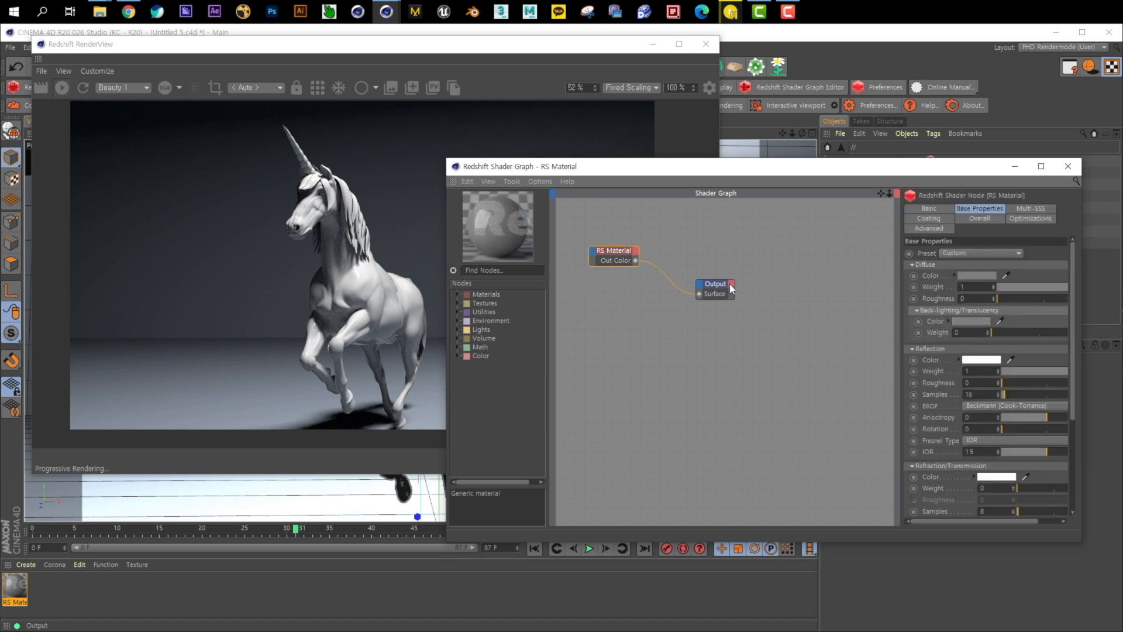
drag(721, 286, 622, 328)
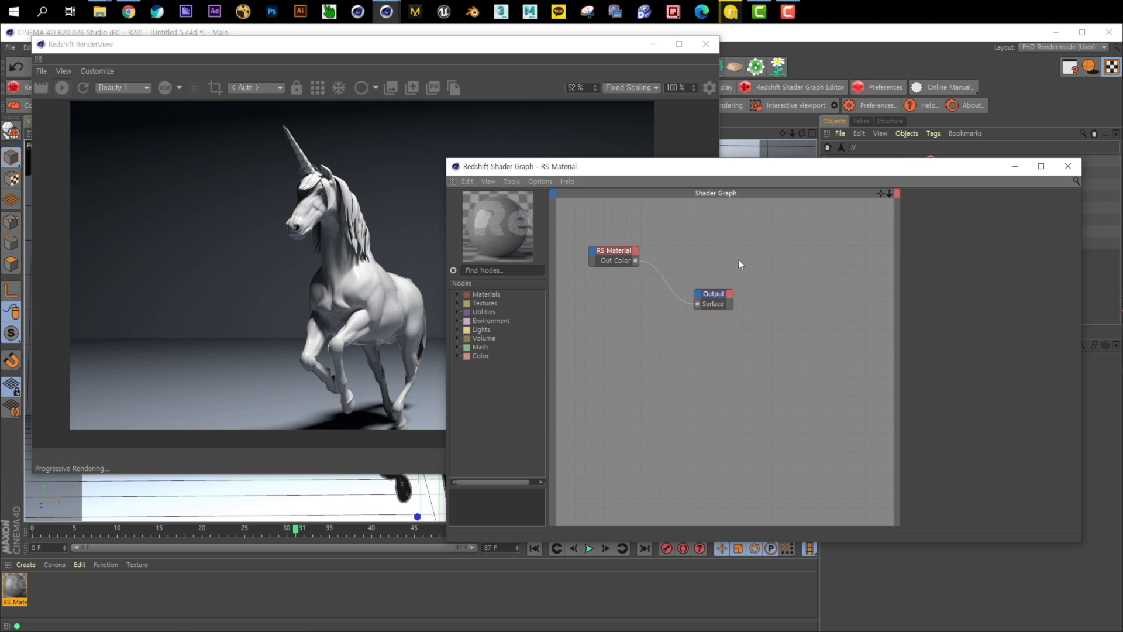
- Examine the properties of the RS Material node and the Output node in the shader graph
drag(743, 173, 534, 205)
click(413, 284)
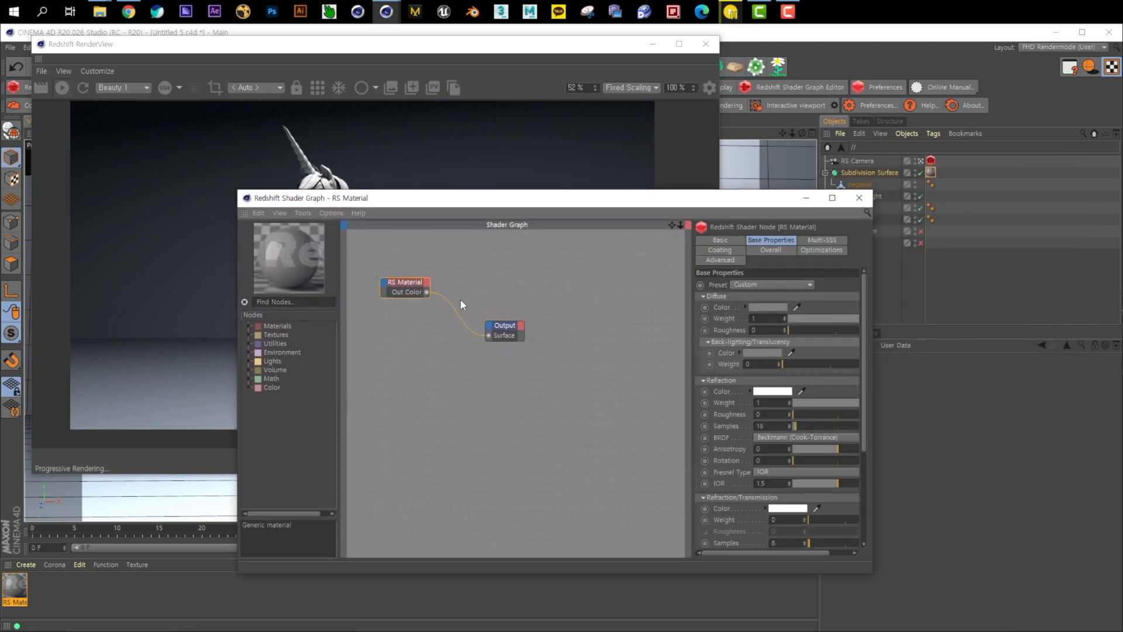
click(501, 329)
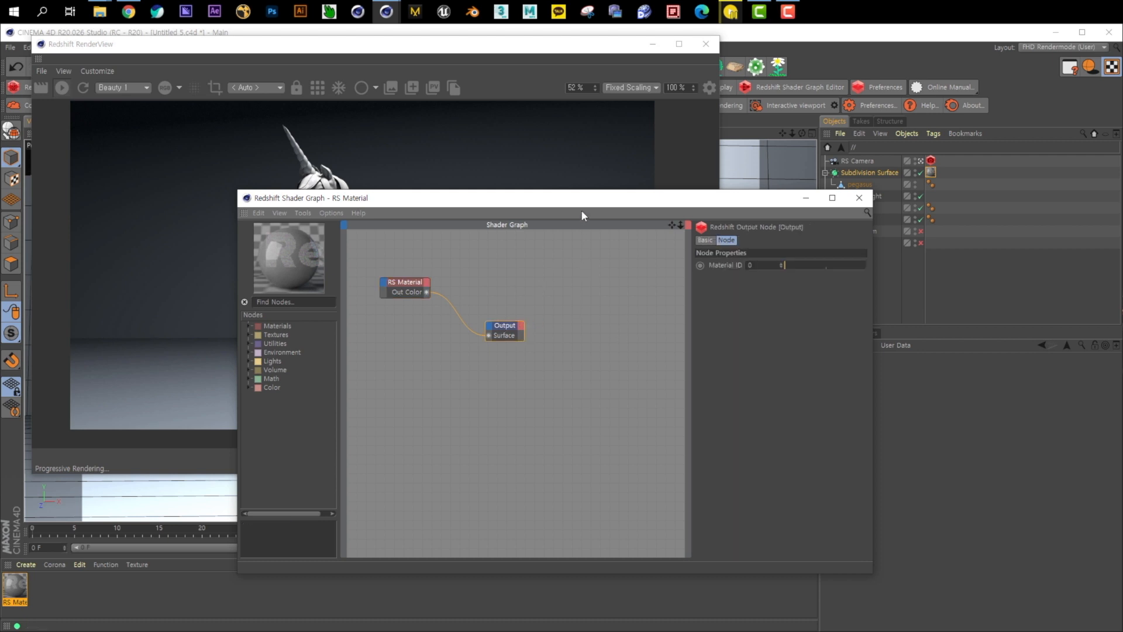
drag(563, 203, 621, 272)
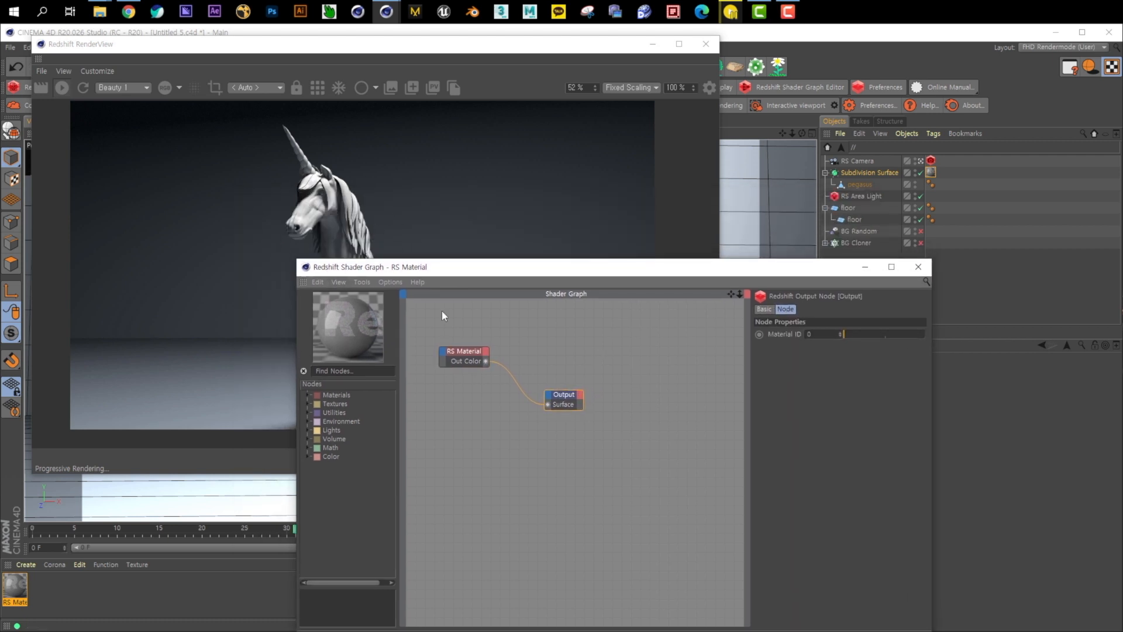
click(466, 357)
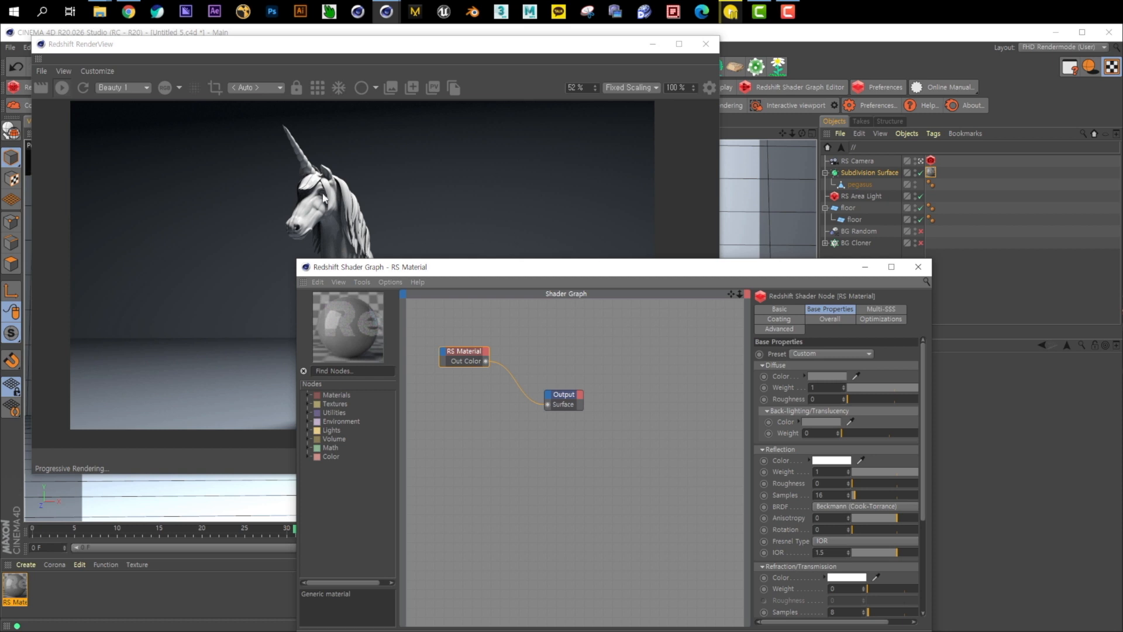
- Enlarge the shader graph window, widen its node properties area, and place it beside the unicorn render
drag(426, 269, 262, 223)
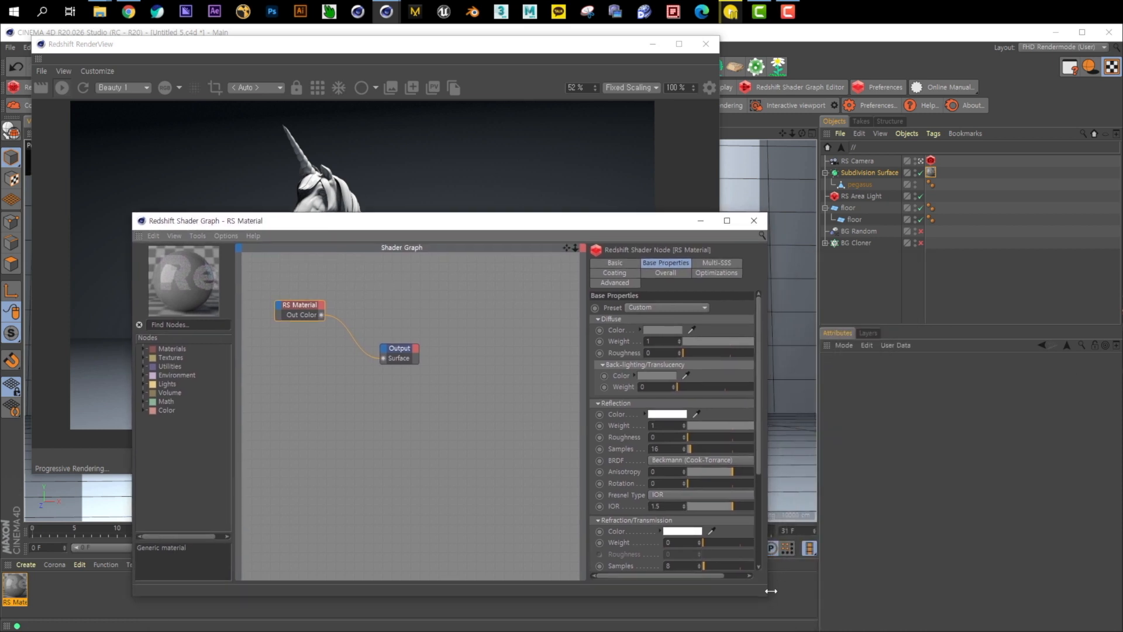
drag(769, 596, 889, 631)
drag(536, 33, 629, 36)
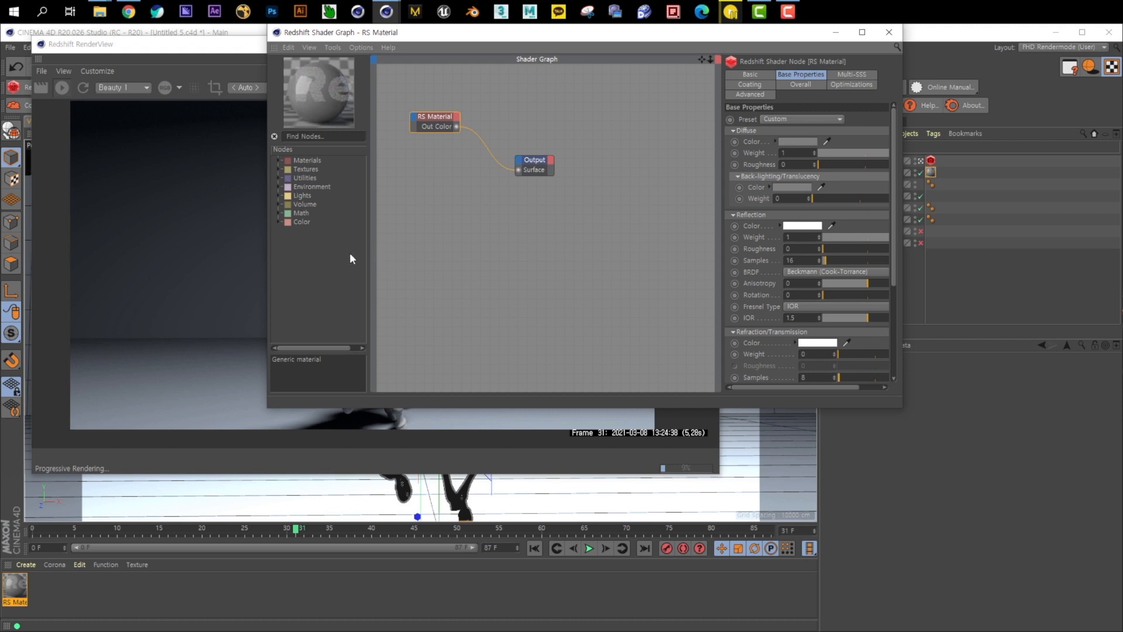
drag(268, 260, 515, 261)
drag(902, 408, 1035, 576)
drag(886, 500, 806, 486)
middle_drag(642, 249, 703, 298)
drag(785, 36, 772, 102)
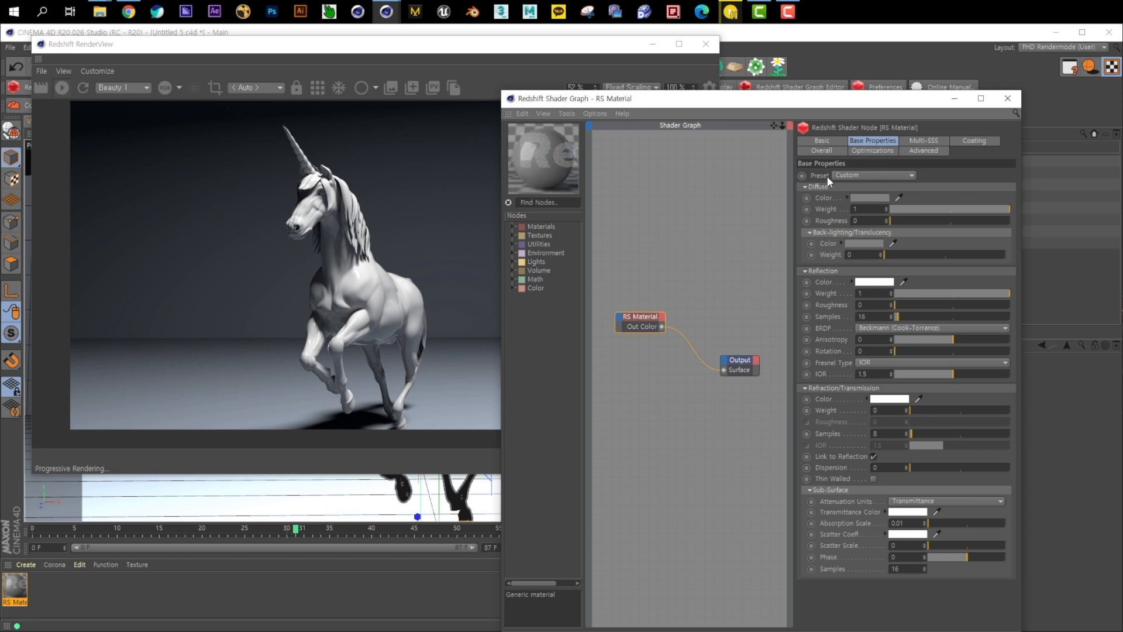
- Try the Gold preset on the RS Material and undo it
click(859, 174)
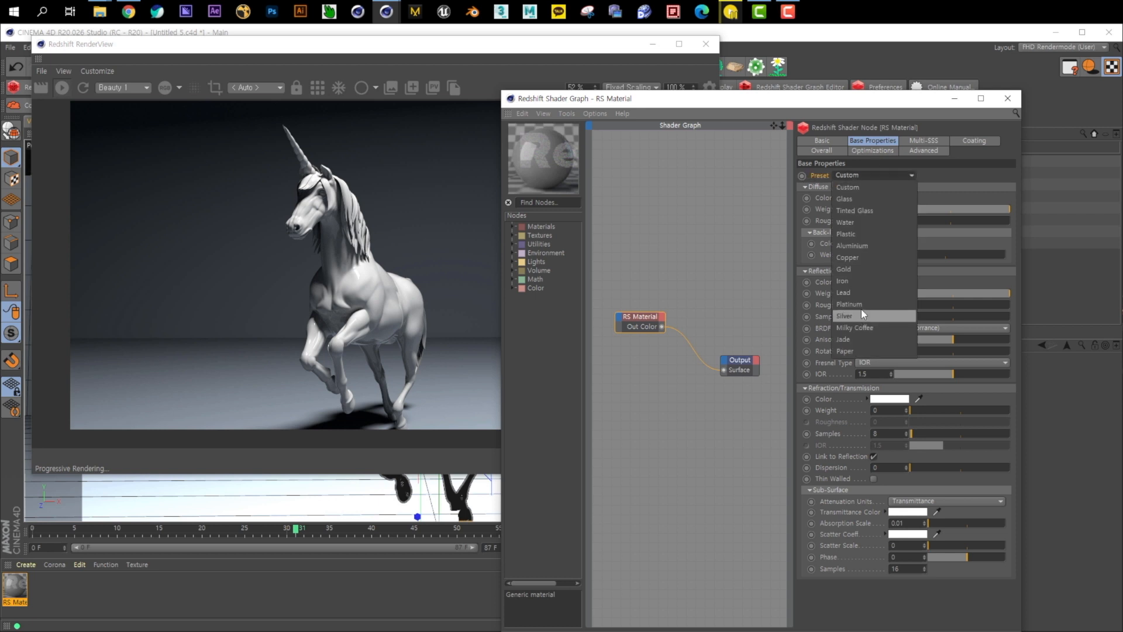
click(854, 269)
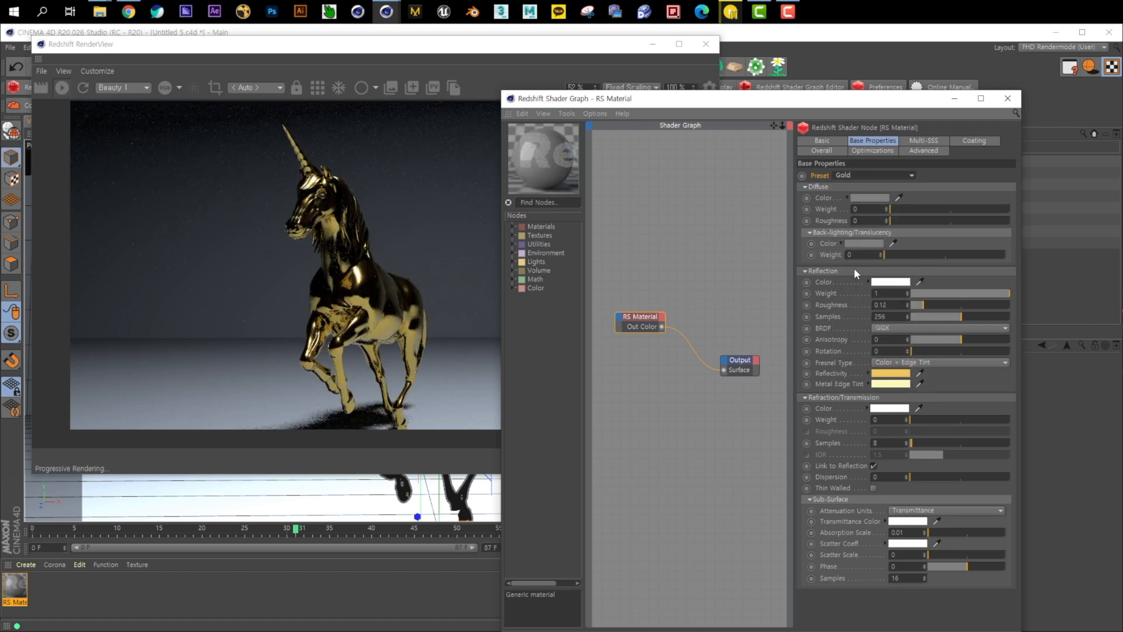
key(ctrl+z)
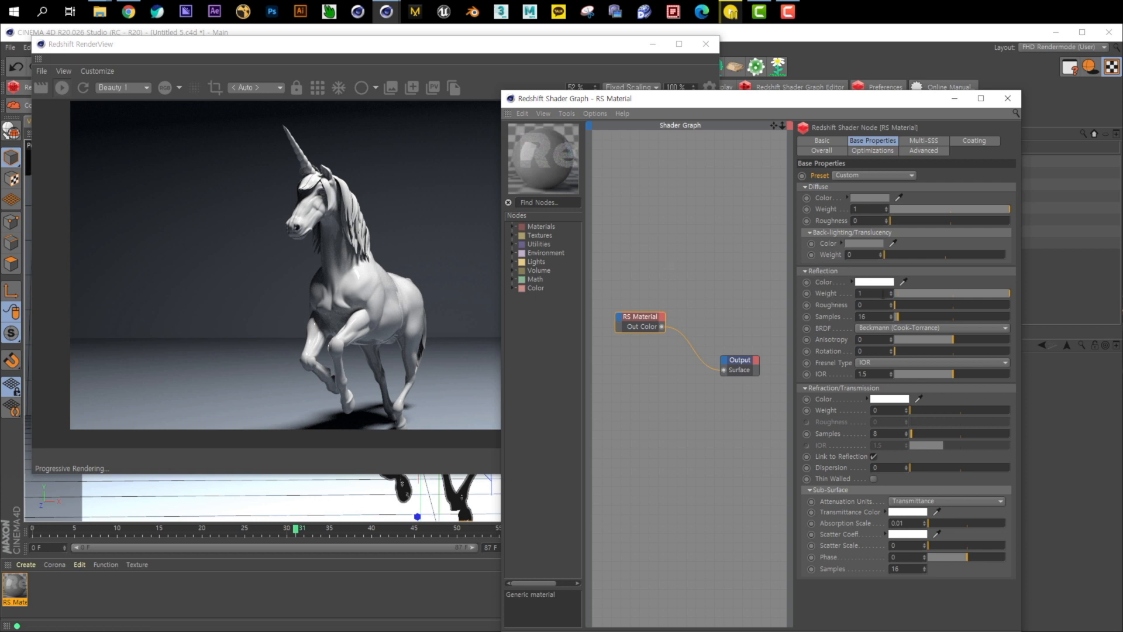
- Set the RS Material's reflection weight to 0
drag(994, 293, 449, 296)
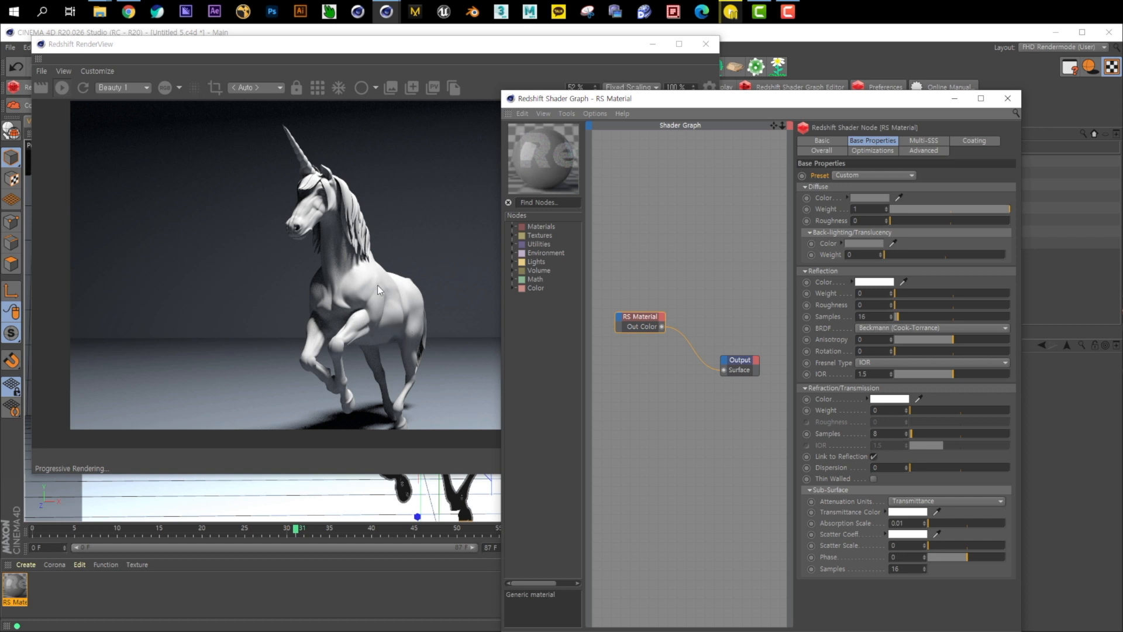
- Check the Redshift GI options in the render settings and return to the shader graph
drag(445, 47, 447, 86)
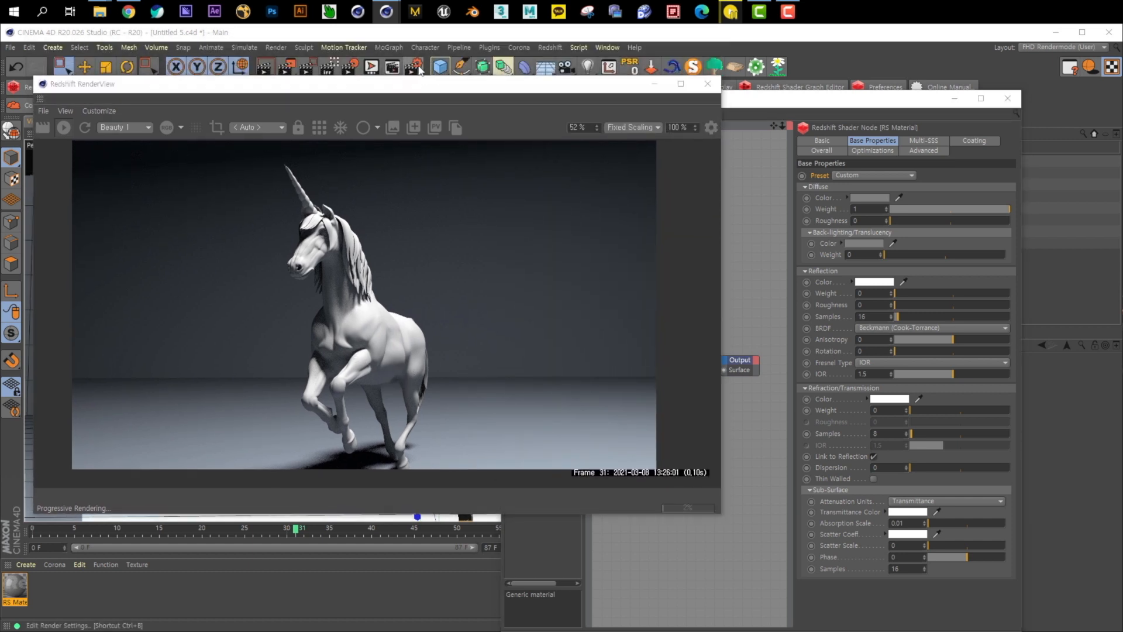
click(419, 70)
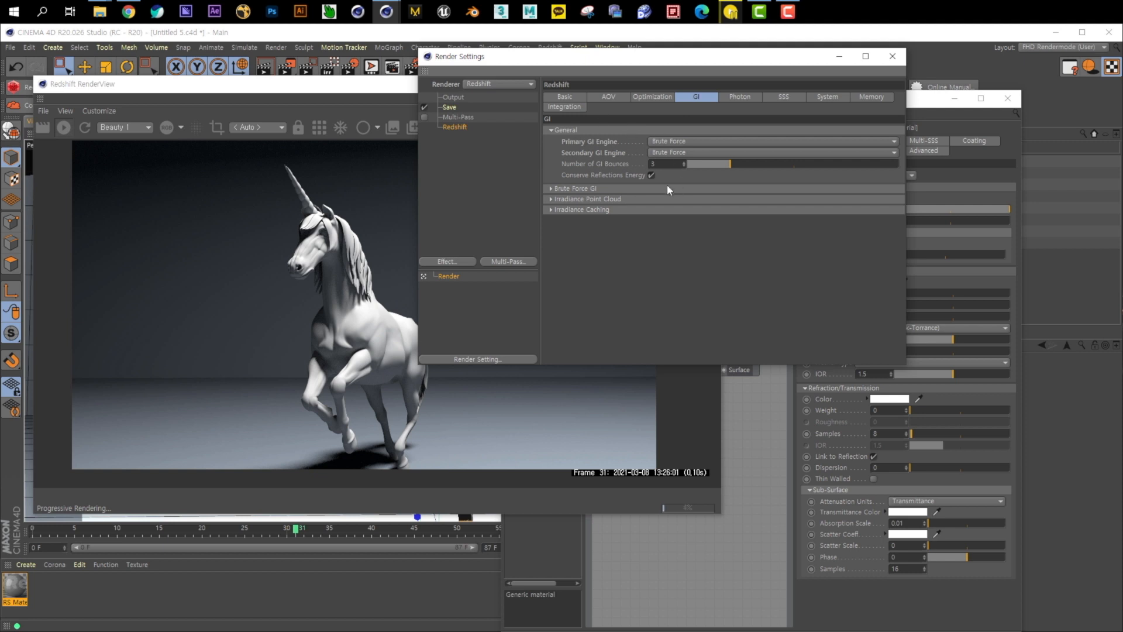
click(892, 56)
click(867, 101)
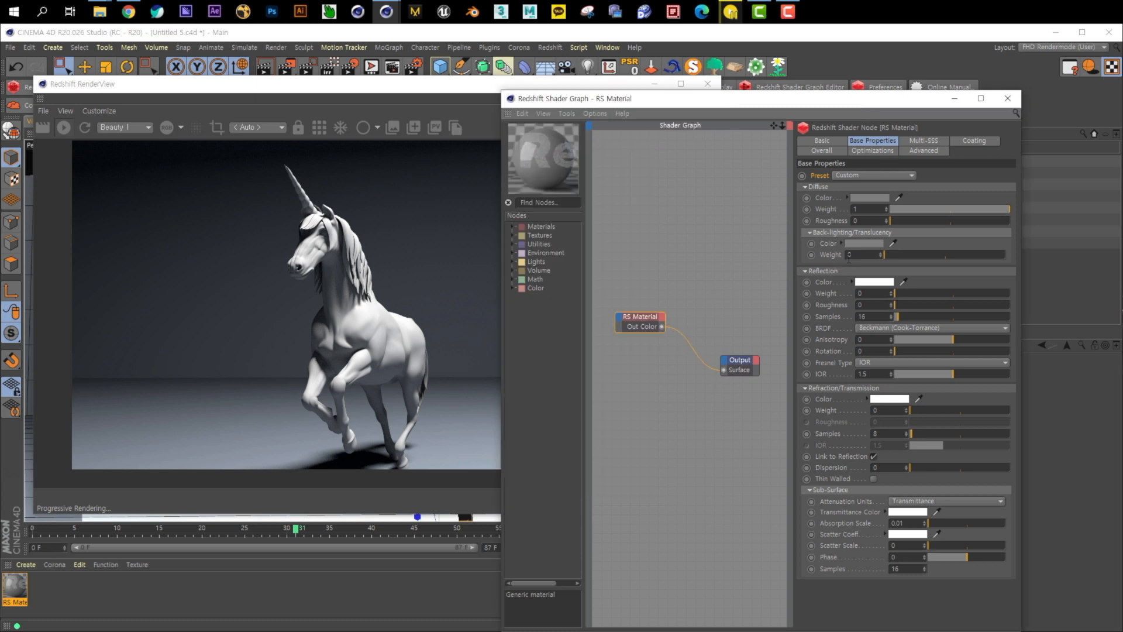
- Try a red diffuse color and a diffuse weight of 0 on the RS Material, and restore the weight to 1
click(861, 199)
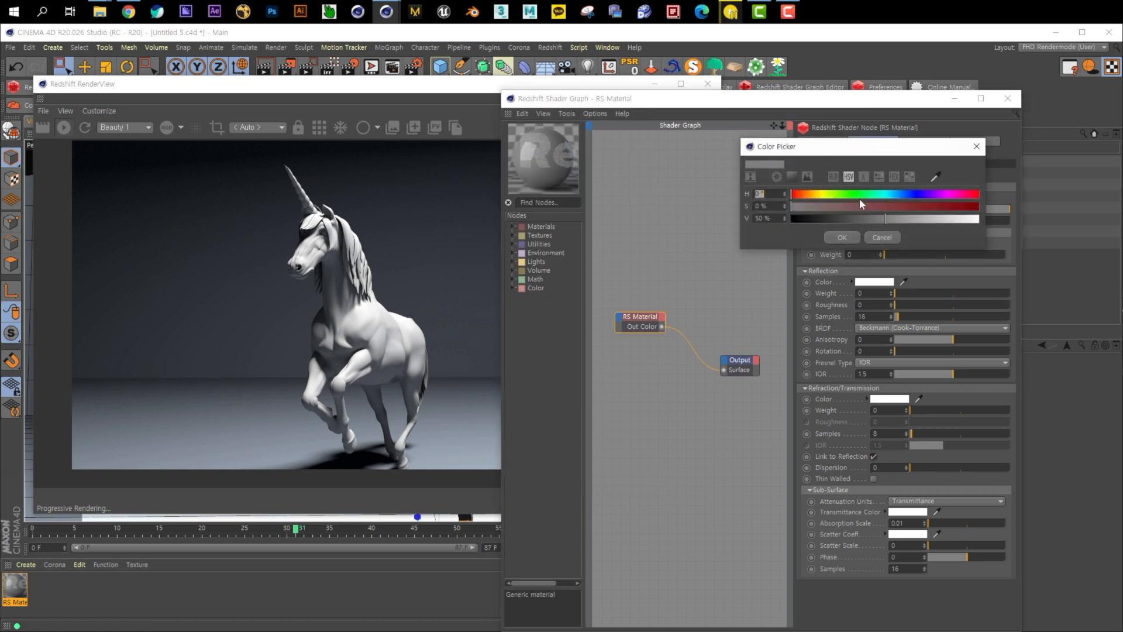
click(842, 236)
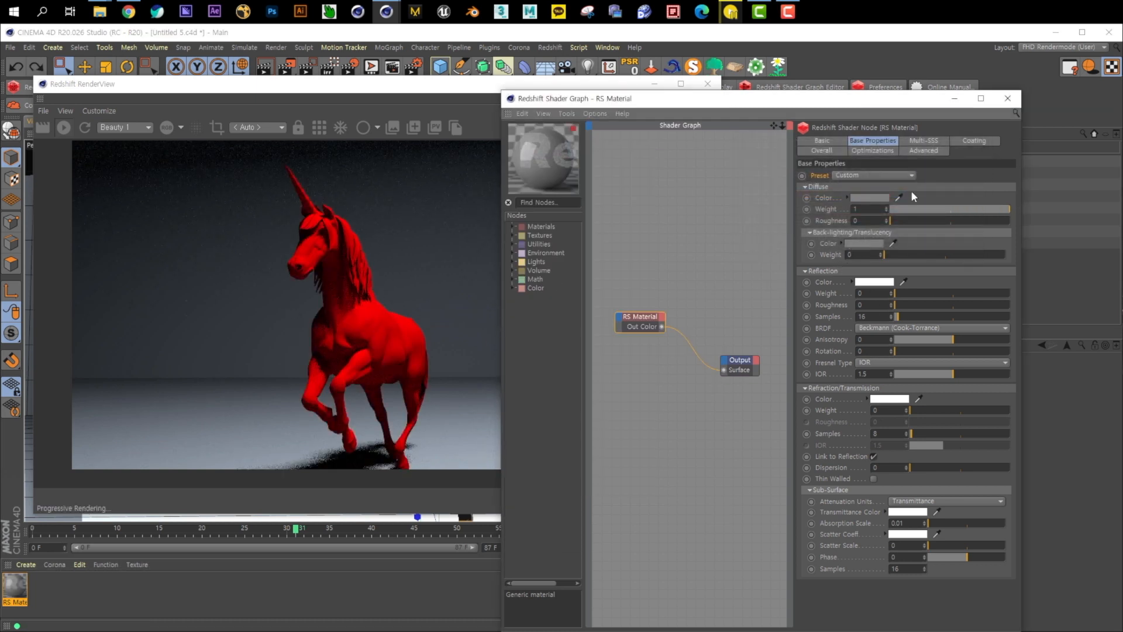
drag(954, 207, 715, 214)
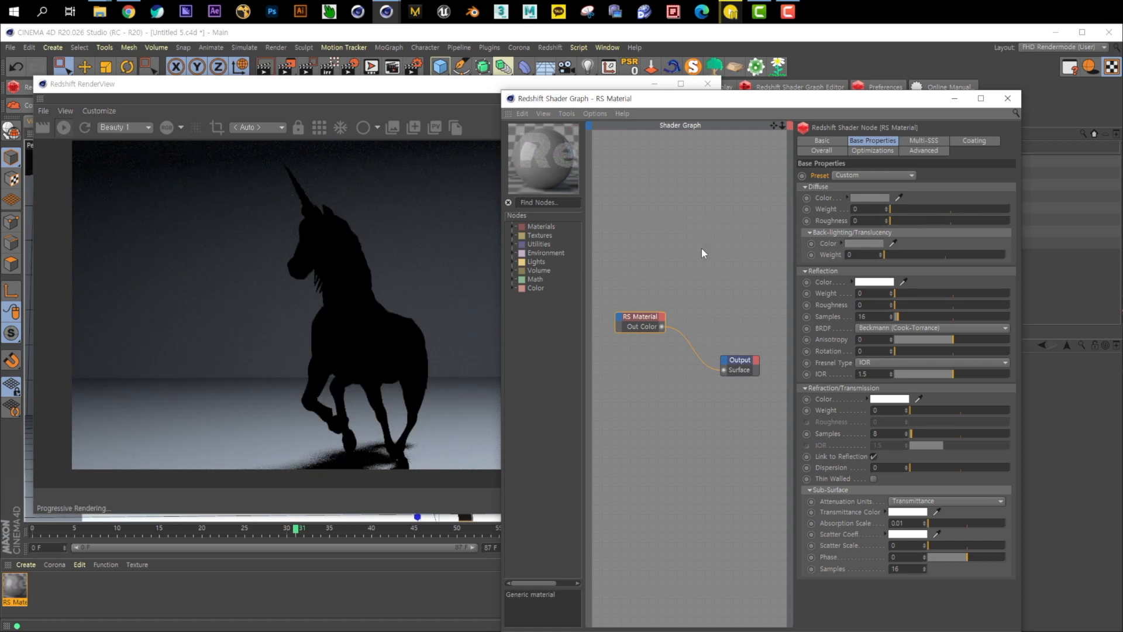
drag(934, 208, 1018, 209)
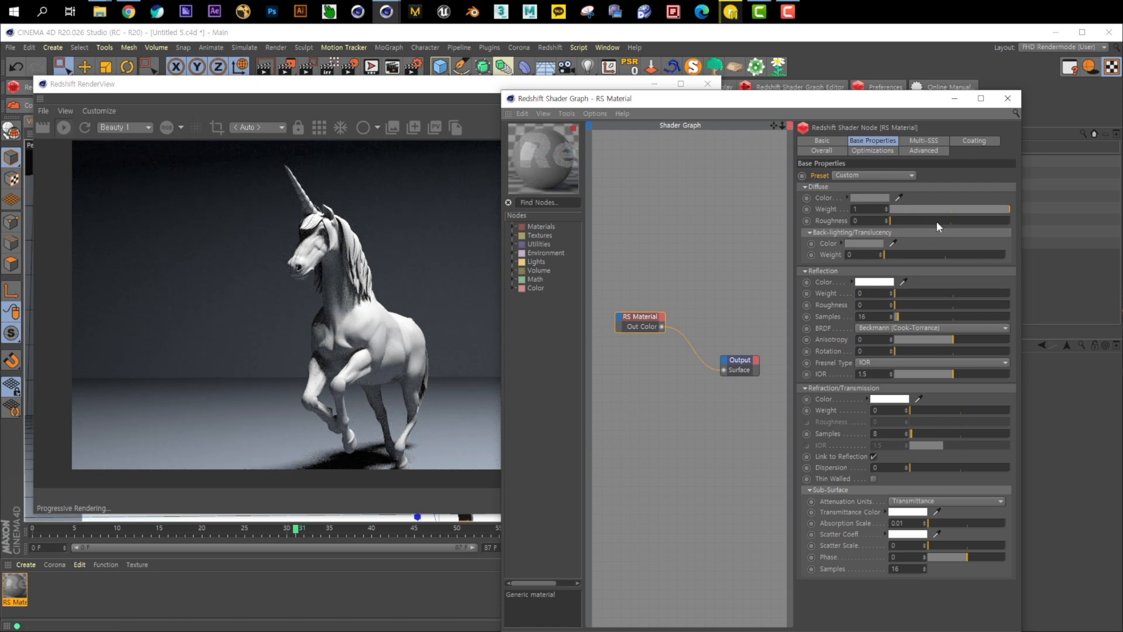
- Try several higher diffuse roughness values, such as 0.539 and 0.394, and return the roughness to 0
click(955, 221)
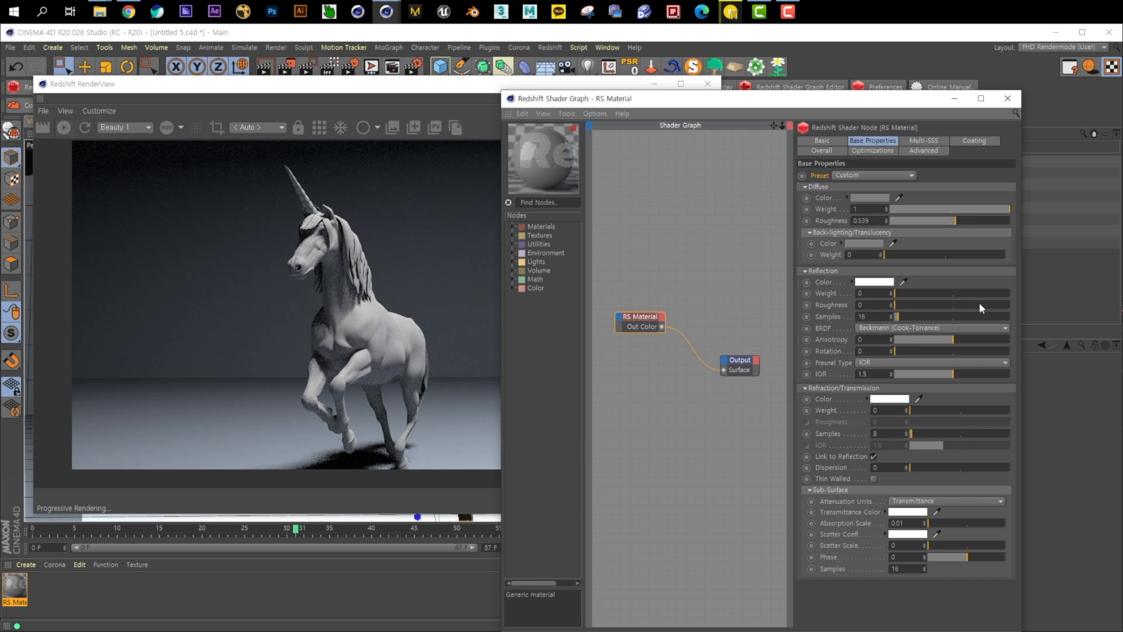
click(1004, 220)
drag(1004, 220, 872, 219)
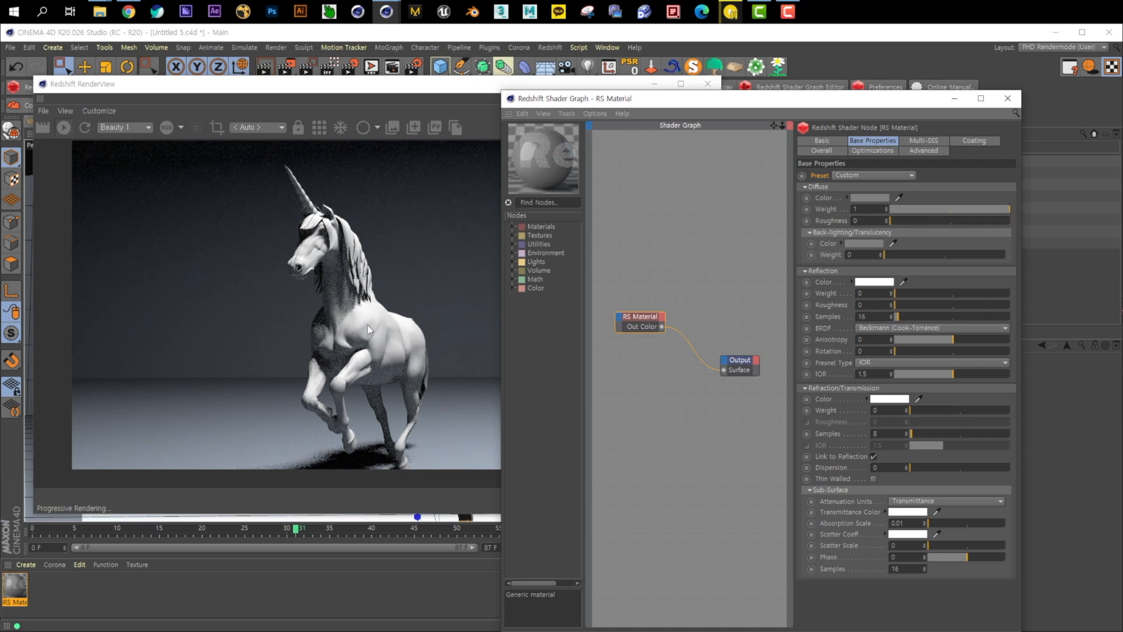
click(957, 220)
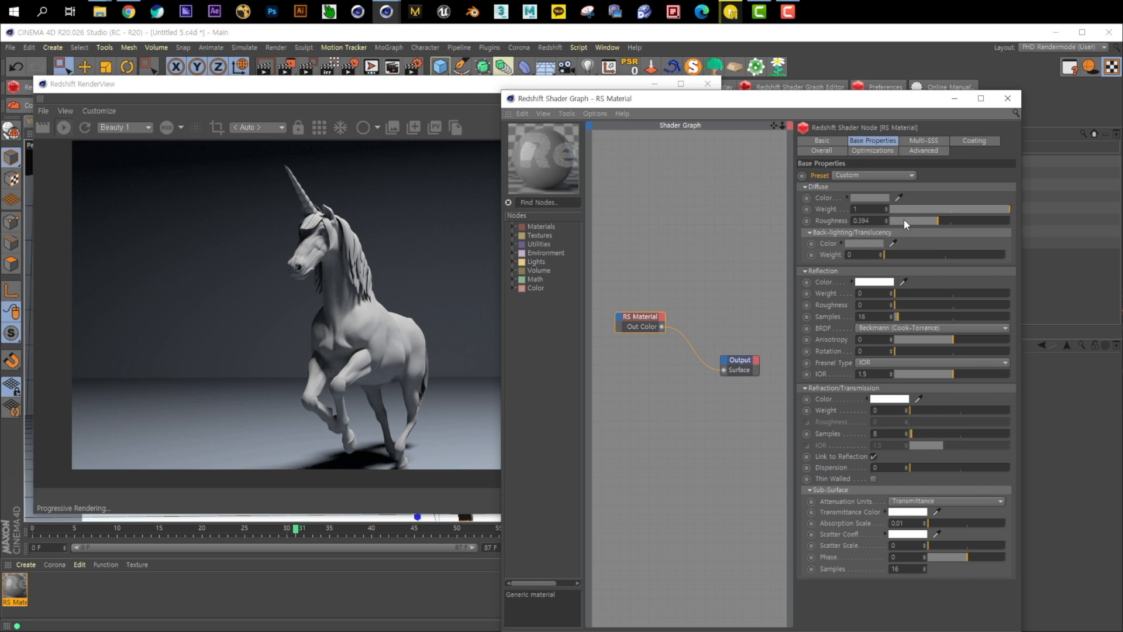
drag(903, 220, 877, 223)
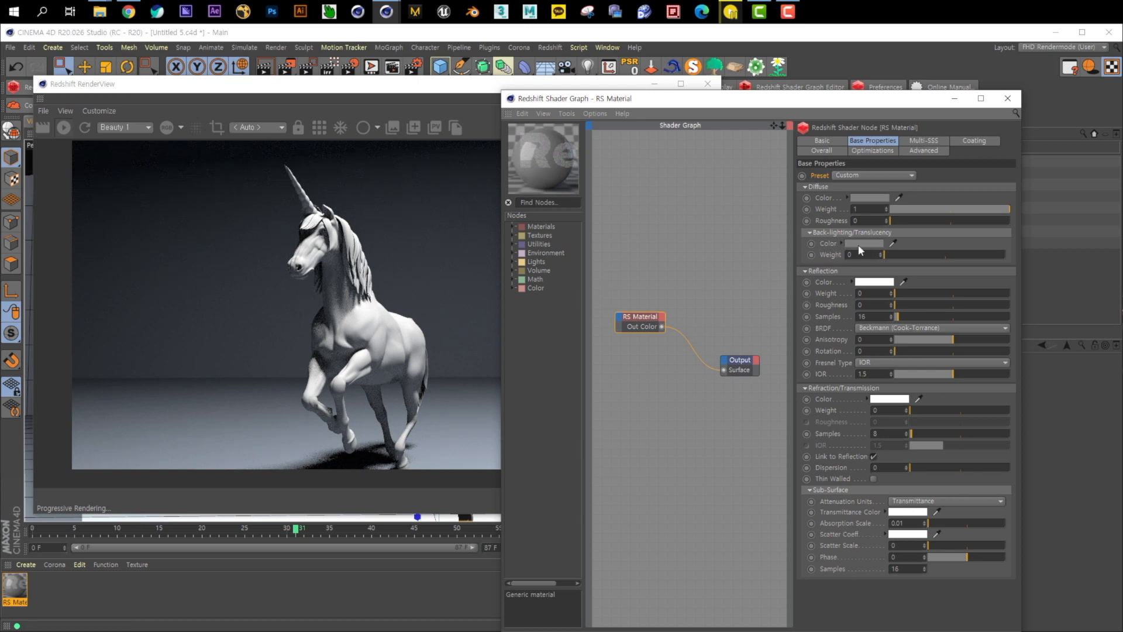
- Try a back-lighting/translucency weight of 1 on the RS Material, and undo it
drag(914, 257, 1076, 260)
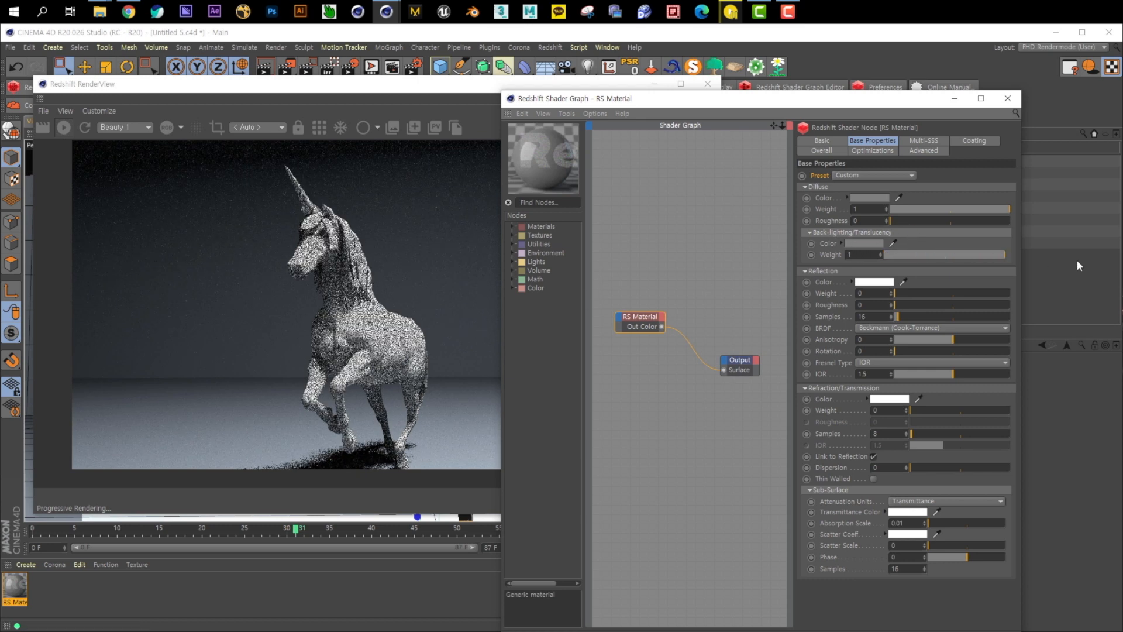
key(ctrl+z)
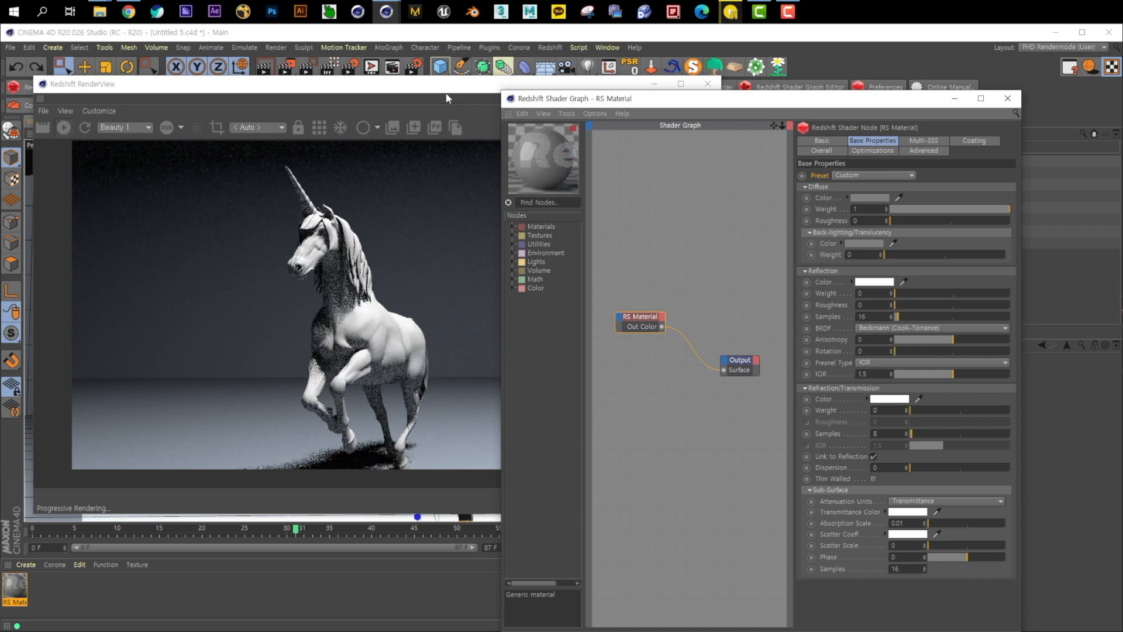
- Add a plane primitive beside the unicorn and set its orientation so it stands upright facing the camera
drag(447, 86, 468, 237)
drag(460, 381, 454, 471)
drag(442, 67, 541, 103)
drag(439, 428, 439, 213)
drag(473, 318, 231, 310)
drag(854, 99, 660, 132)
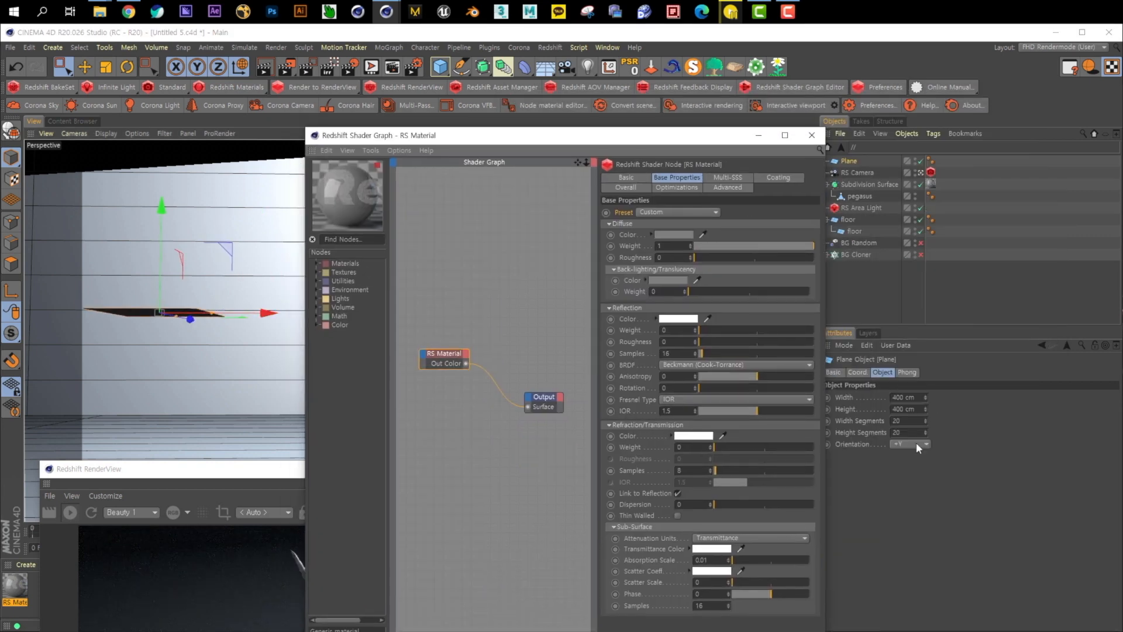
scroll(916, 444, down, 2)
drag(566, 137, 729, 106)
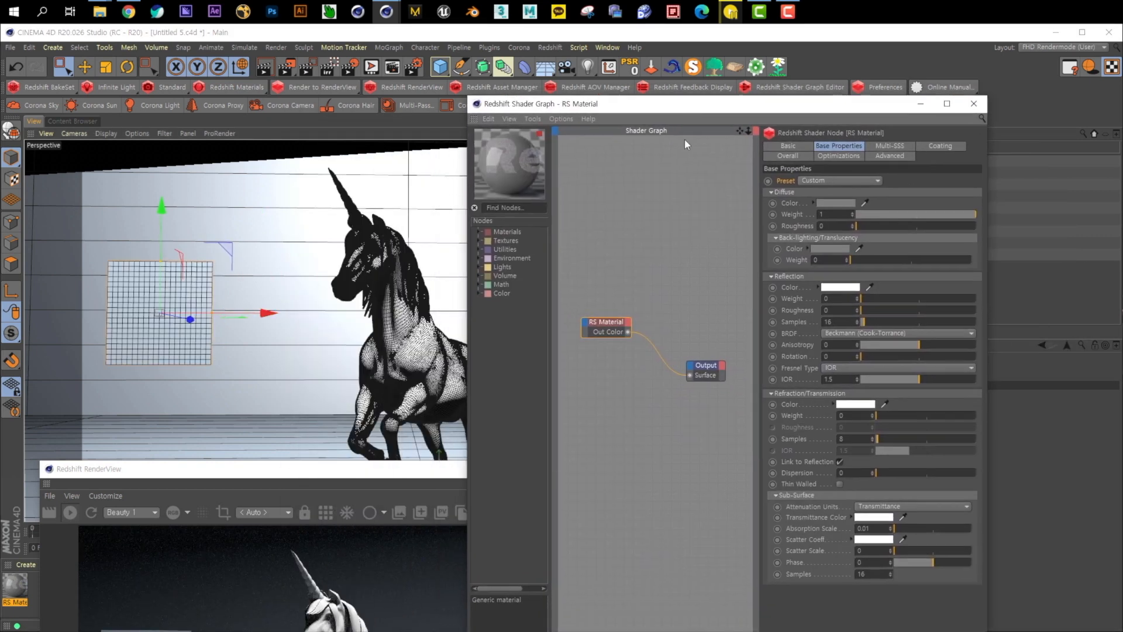
- Apply the RS Material to the upright plane beside the unicorn
drag(316, 468, 394, 474)
click(61, 601)
drag(16, 586, 163, 320)
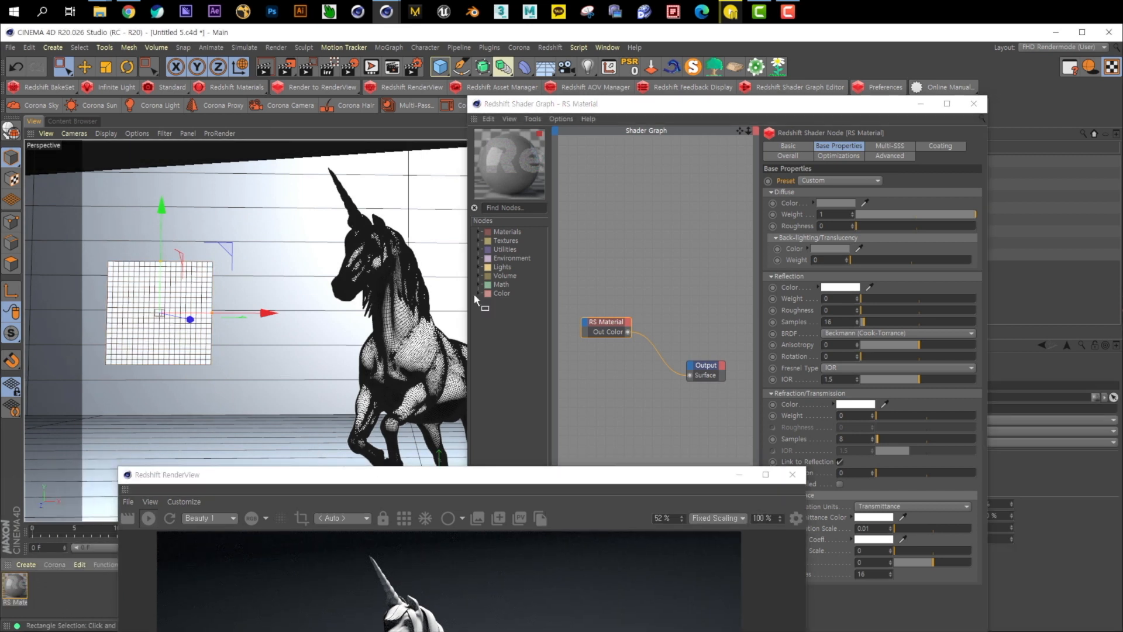
- Set the RS Material's diffuse color to a dark blue
click(835, 203)
mouse_move(869, 199)
mouse_down()
mouse_move(919, 199)
mouse_move(830, 199)
mouse_move(876, 198)
mouse_move(861, 207)
mouse_up()
click(809, 242)
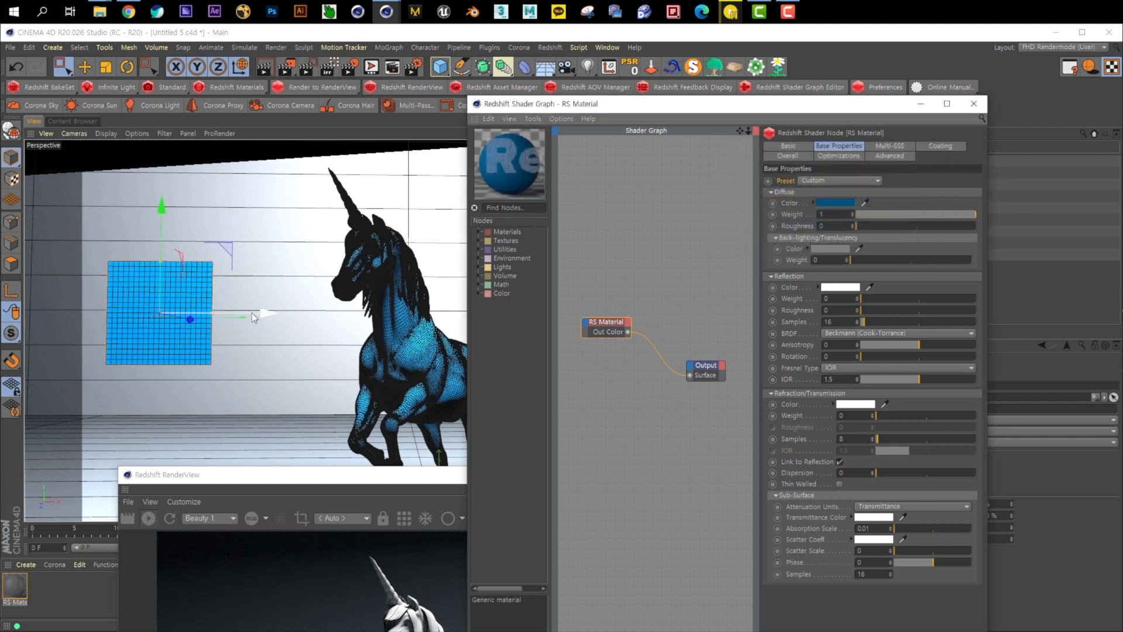
- Move the plane closer to the unicorn and rotate it slightly about its vertical axis
drag(251, 312, 299, 317)
key(r)
drag(224, 308, 258, 318)
drag(237, 319, 239, 321)
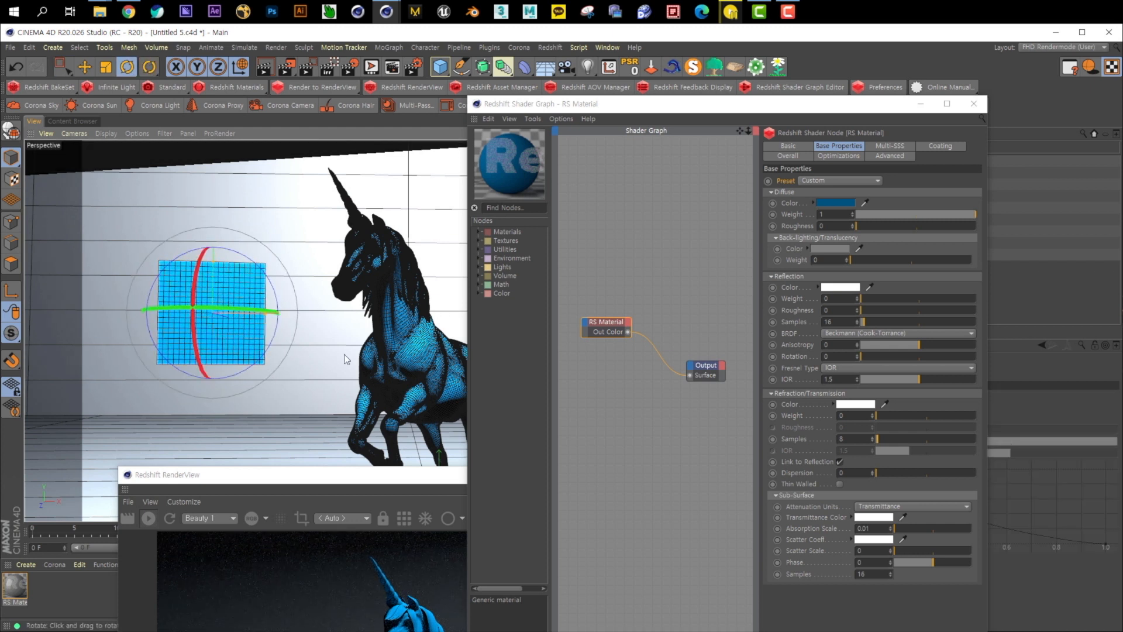
- Set the RS Material's back-lighting/translucency color to a bright blue with 100% saturation and 100% value
middle_click(332, 402)
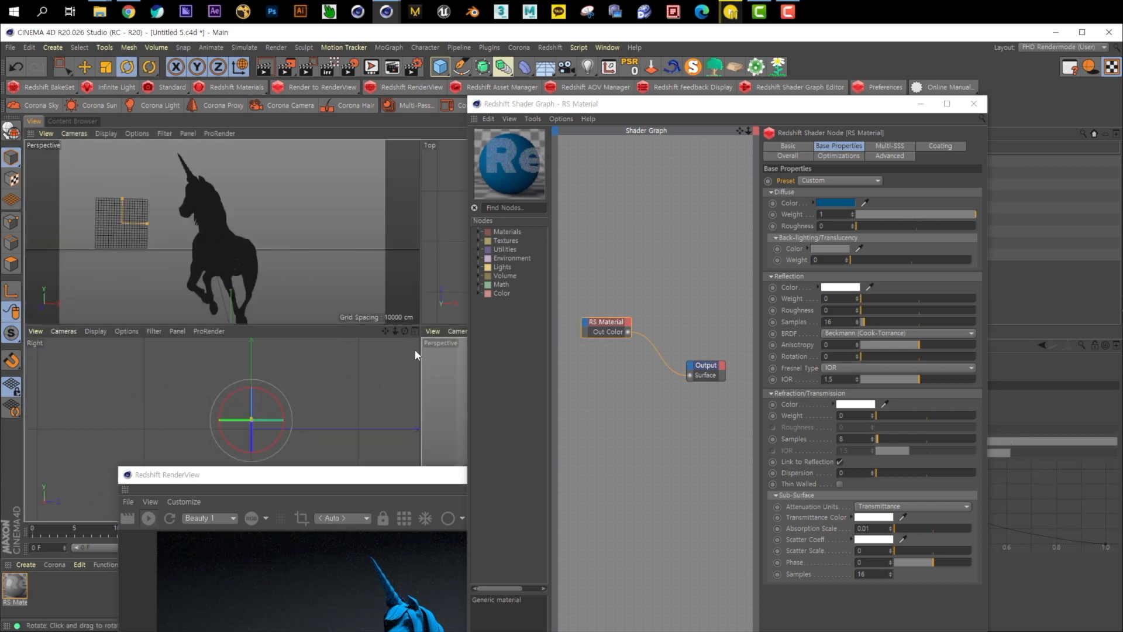
middle_click(458, 381)
alt+right_drag(344, 315, 261, 289)
key(ctrl+shift+z)
alt+drag(146, 302, 347, 310)
click(833, 249)
click(863, 247)
drag(865, 258, 951, 258)
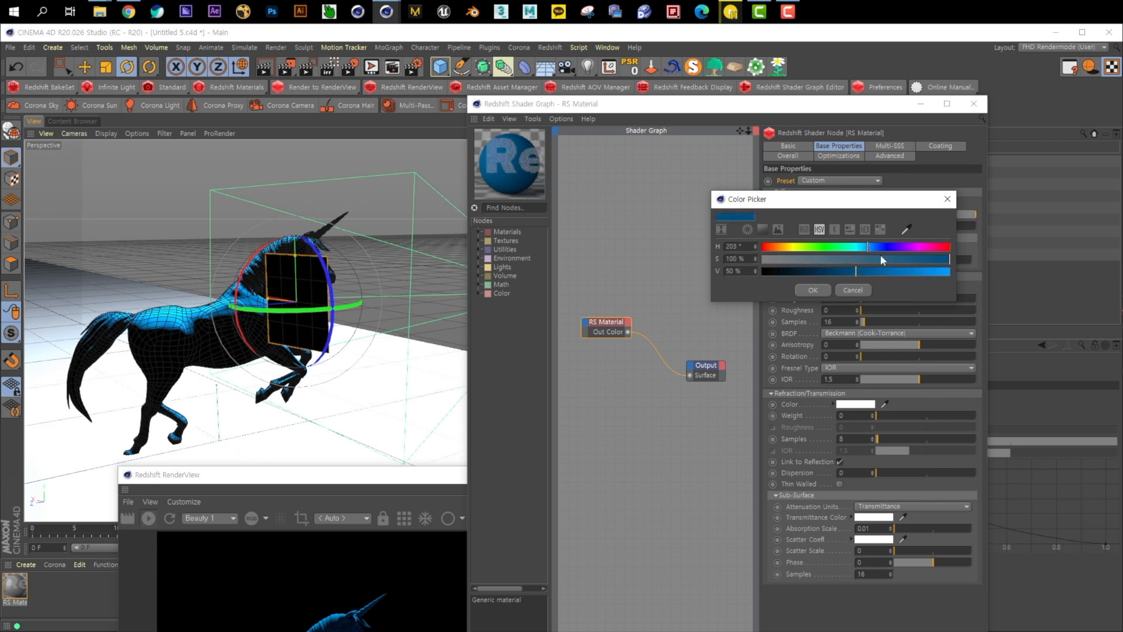
drag(859, 271, 950, 271)
click(813, 290)
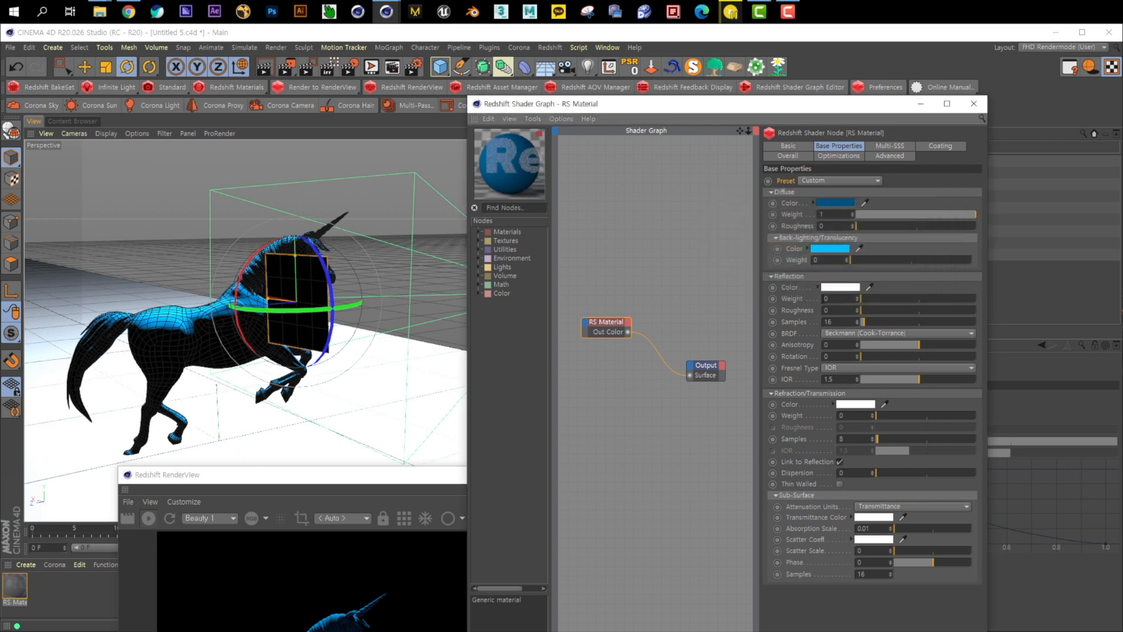
- Compare back-lighting weights of 1 and 0 on the unlit side of the plane and unicorn, ending at 1
drag(895, 263, 1067, 259)
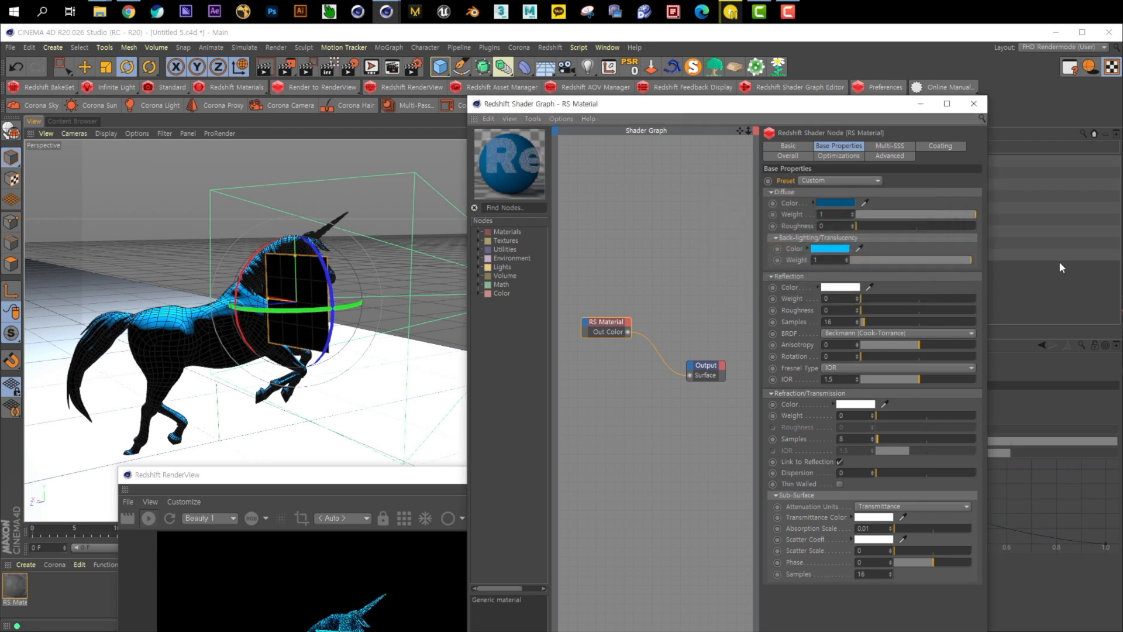
alt+drag(389, 343, 280, 313)
key(e)
alt+middle_drag(265, 319, 265, 291)
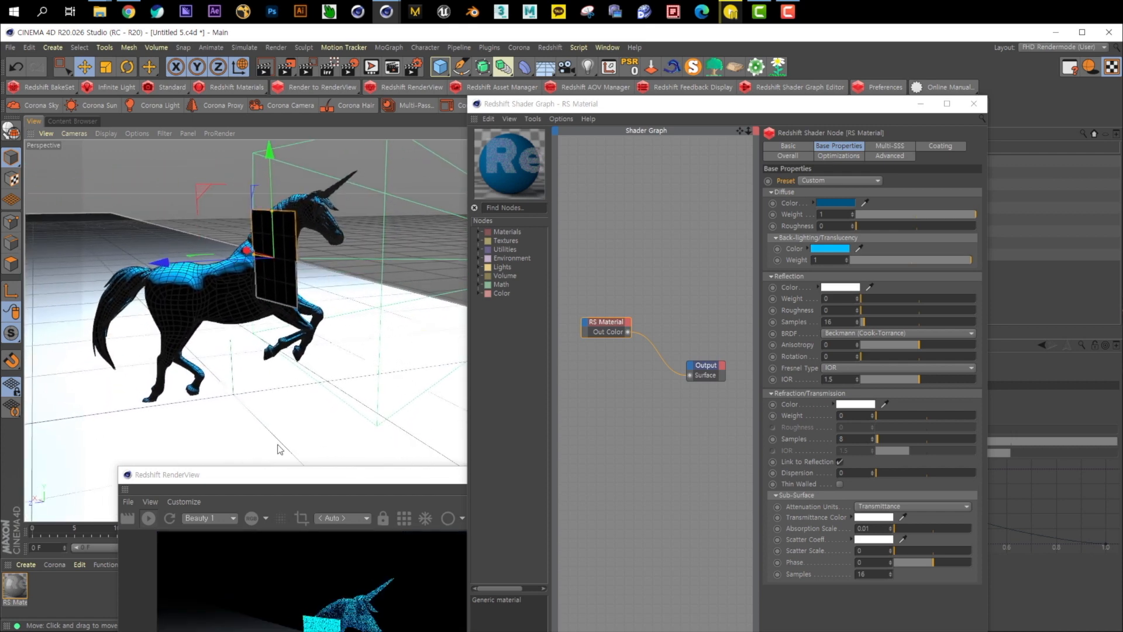
drag(289, 476, 222, 363)
drag(874, 258, 761, 262)
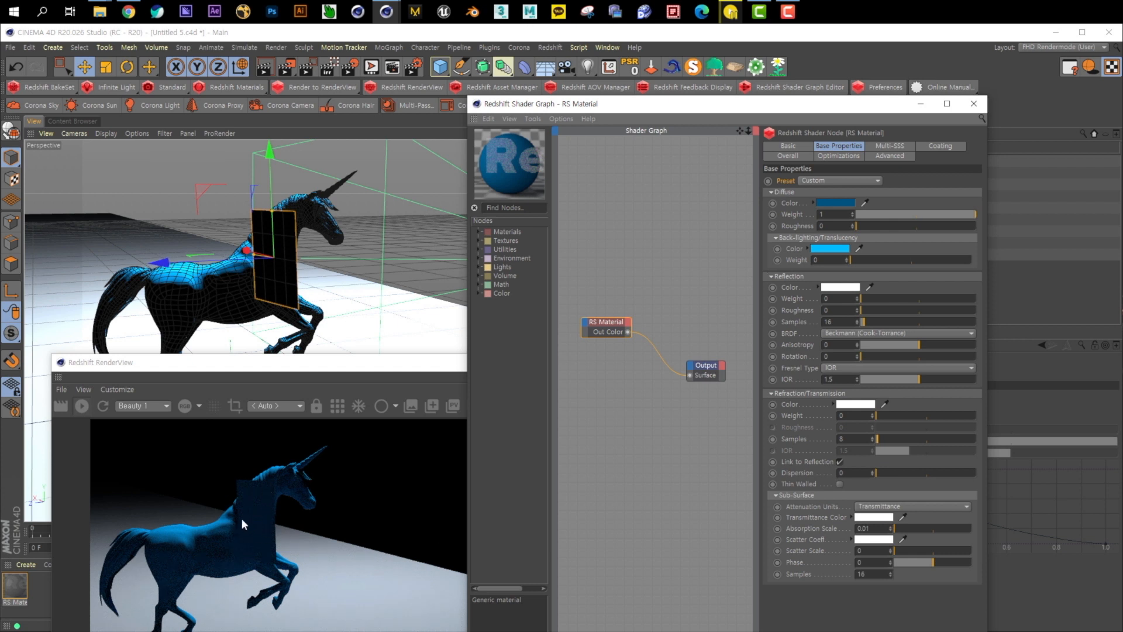
drag(867, 259, 1065, 265)
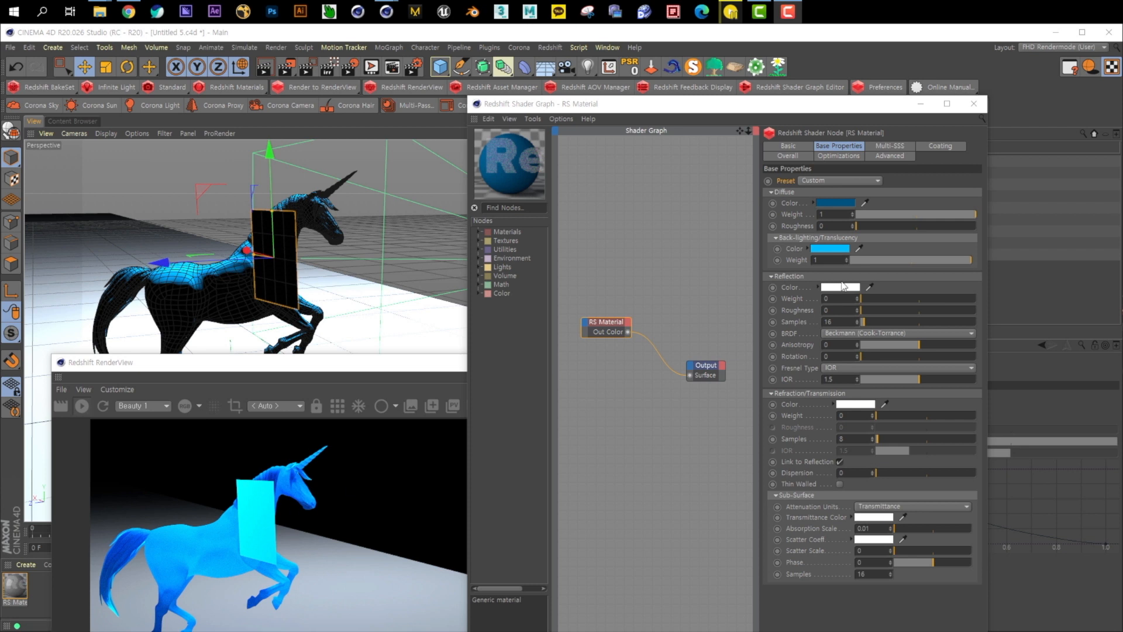
click(804, 238)
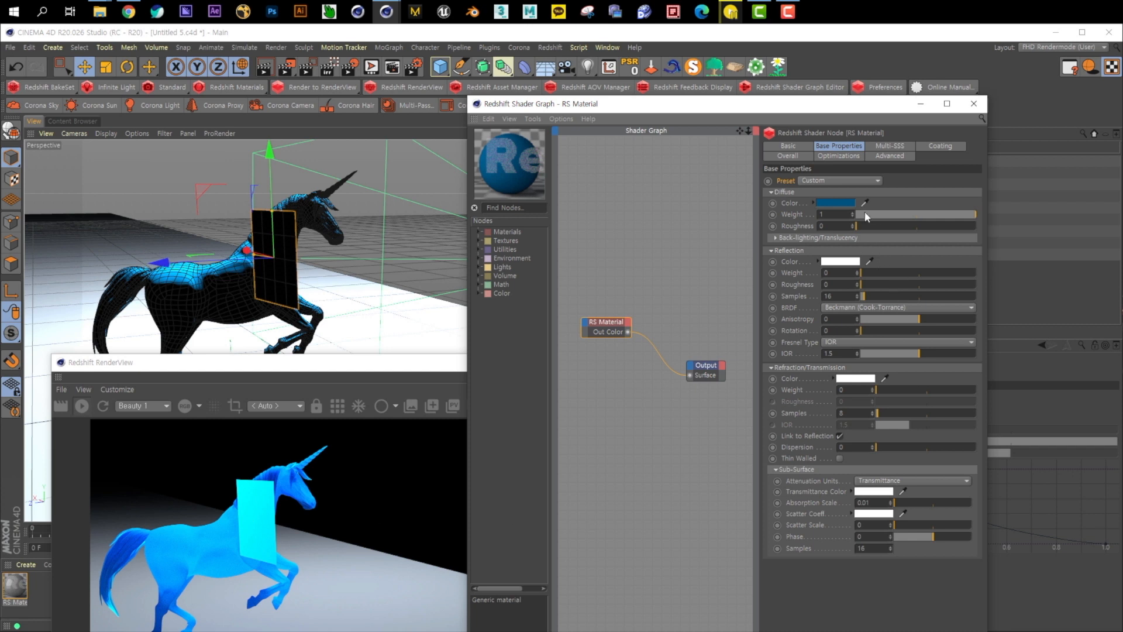
- Delete the plane and return to the camera view of the unicorn in the render view
drag(379, 368, 484, 265)
click(289, 227)
key(Delete)
alt+drag(312, 218, 225, 139)
- Return the RS Material's diffuse color to a neutral gray
click(834, 199)
drag(823, 208, 762, 209)
click(823, 239)
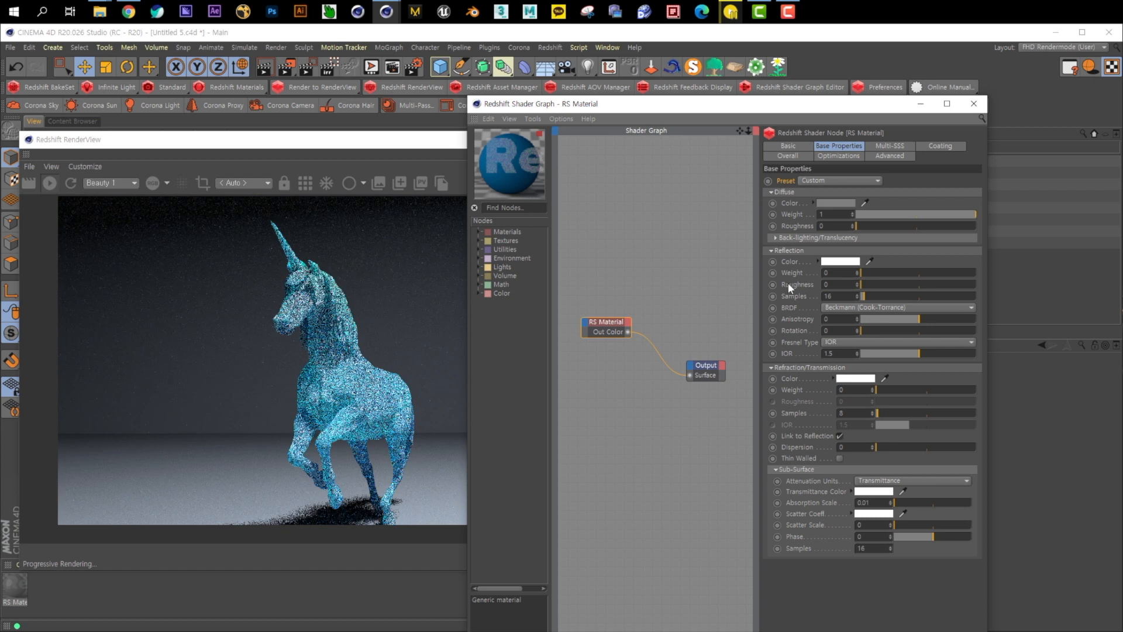
- Try lower back-lighting weights such as 0.519 on the RS Material, and set the weight to 0
click(808, 237)
click(839, 255)
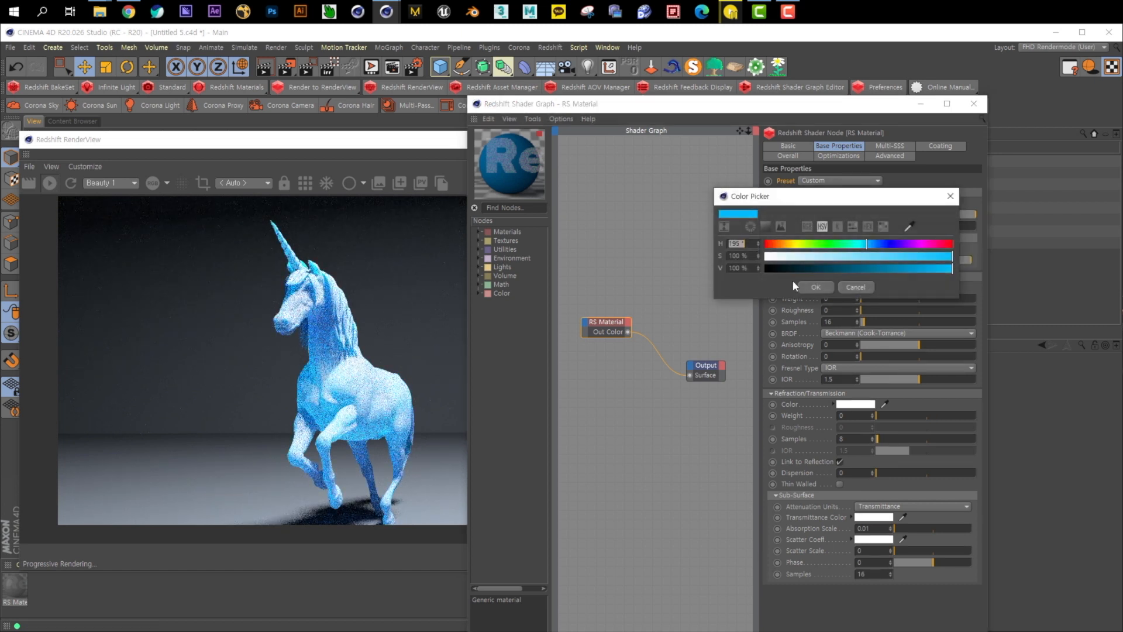
click(844, 282)
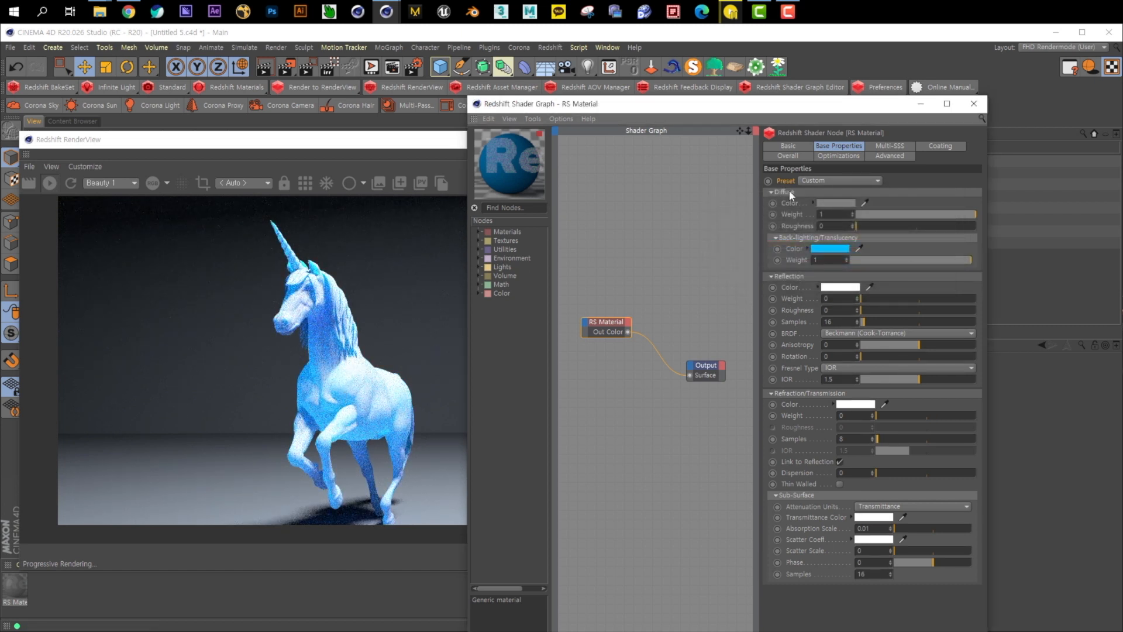
click(445, 365)
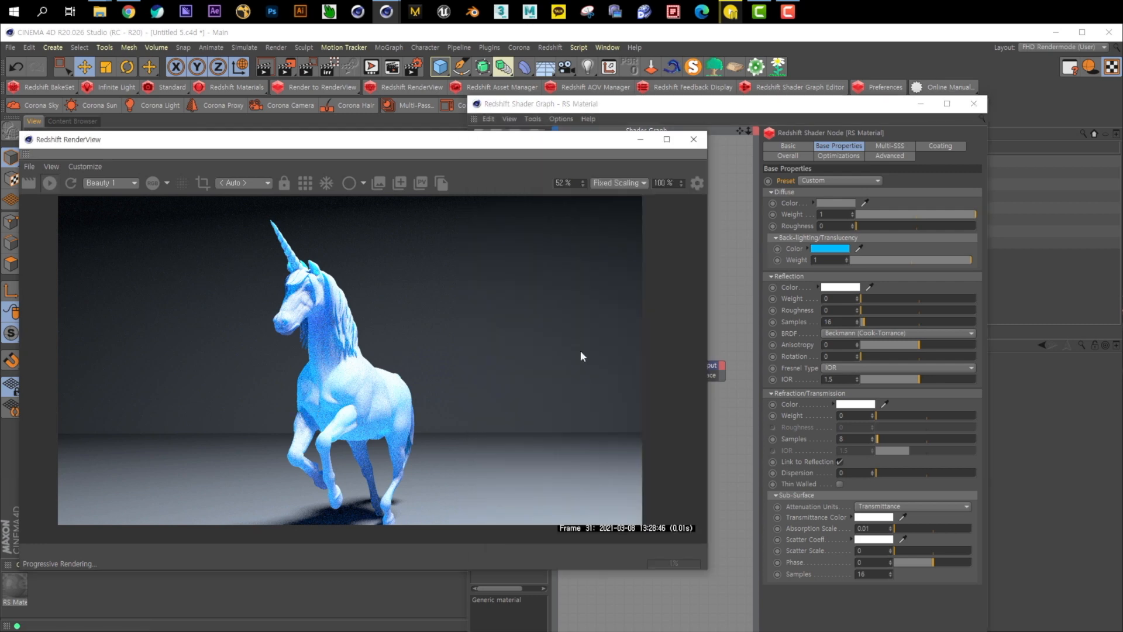
click(875, 259)
click(914, 259)
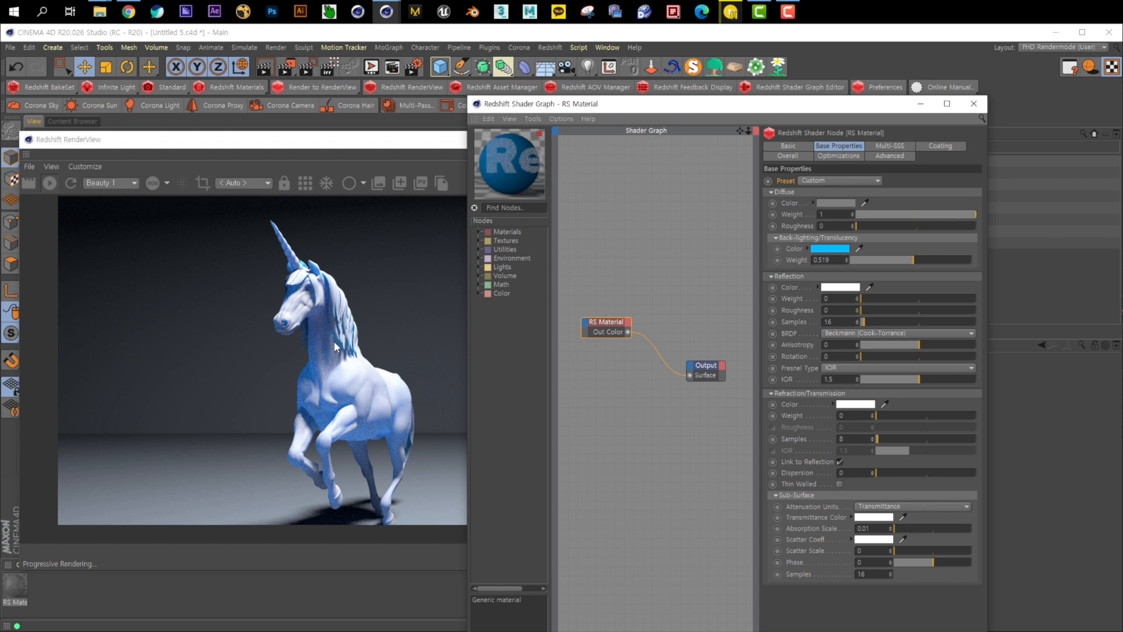
drag(908, 265, 851, 262)
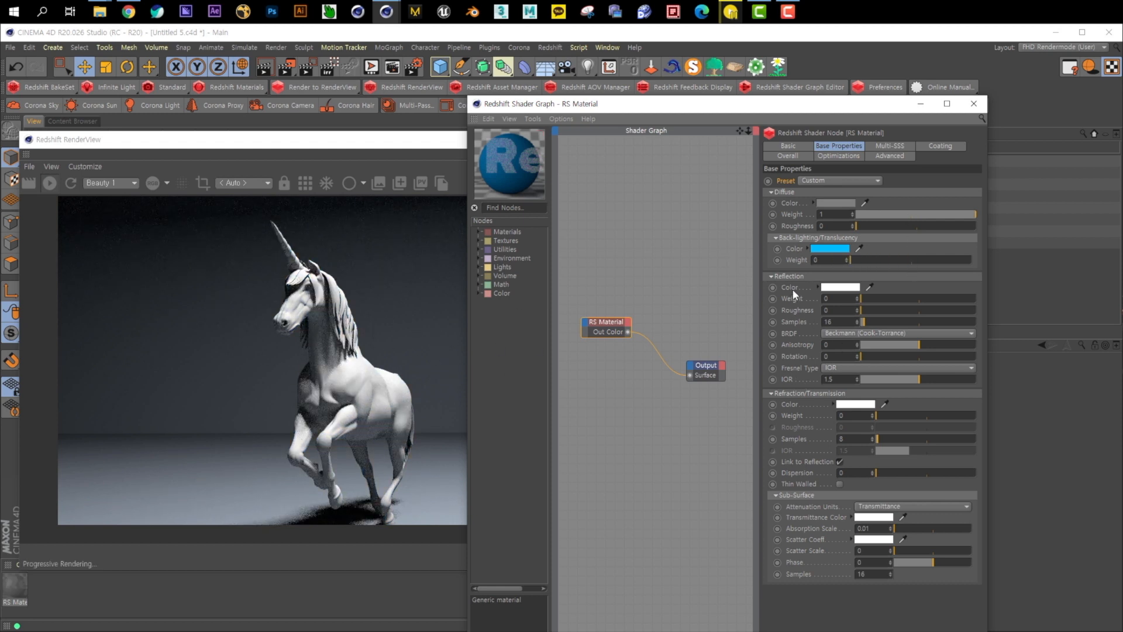
- Set the RS Material's reflection weight to 1
drag(838, 298, 756, 295)
text(1)
key(Return)
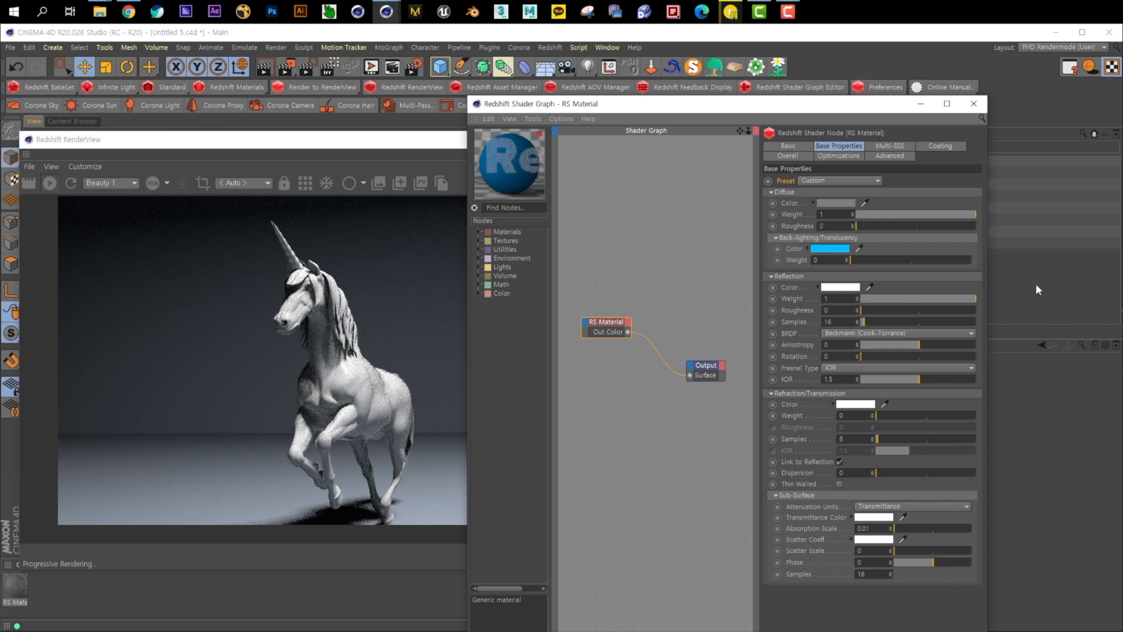
- Try a pure red reflection color on the RS Material, and restore it to white
click(844, 289)
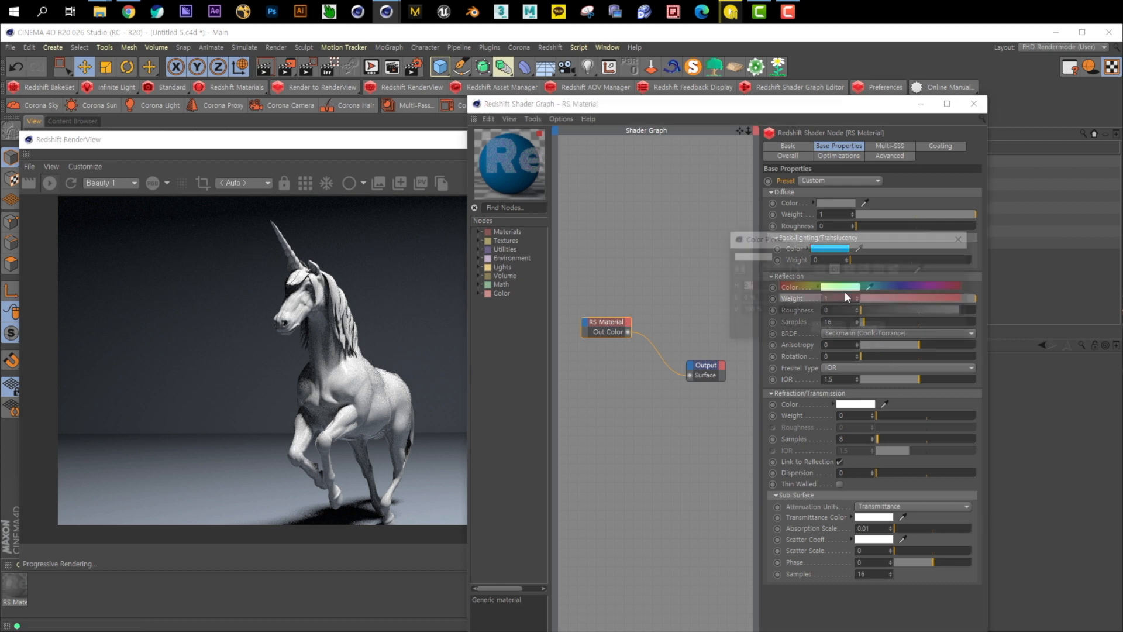
click(828, 328)
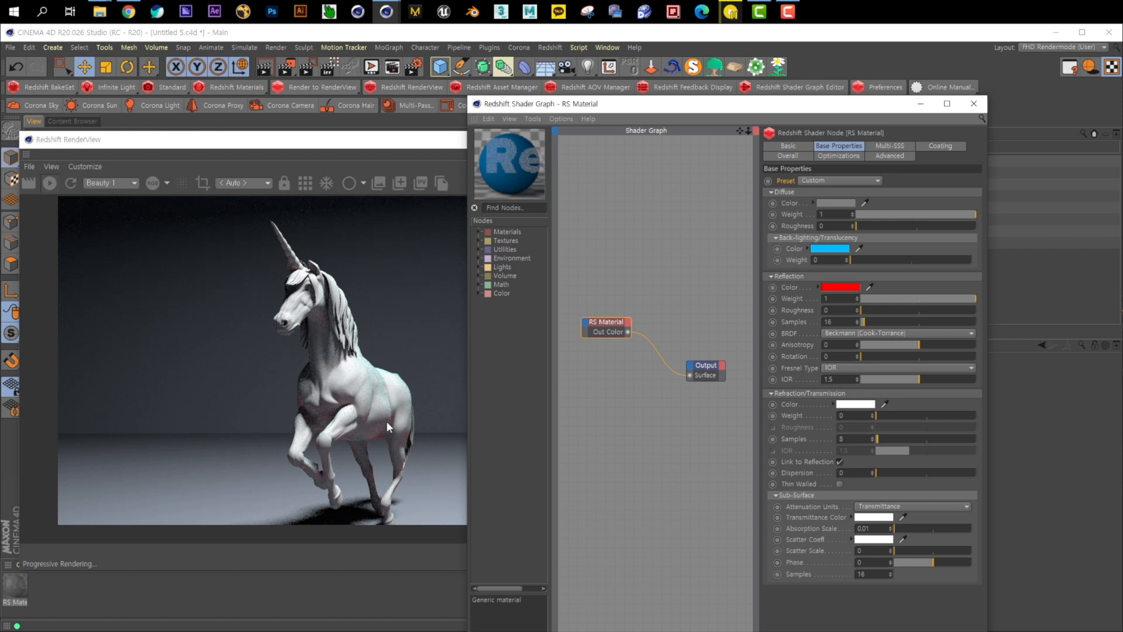
click(851, 288)
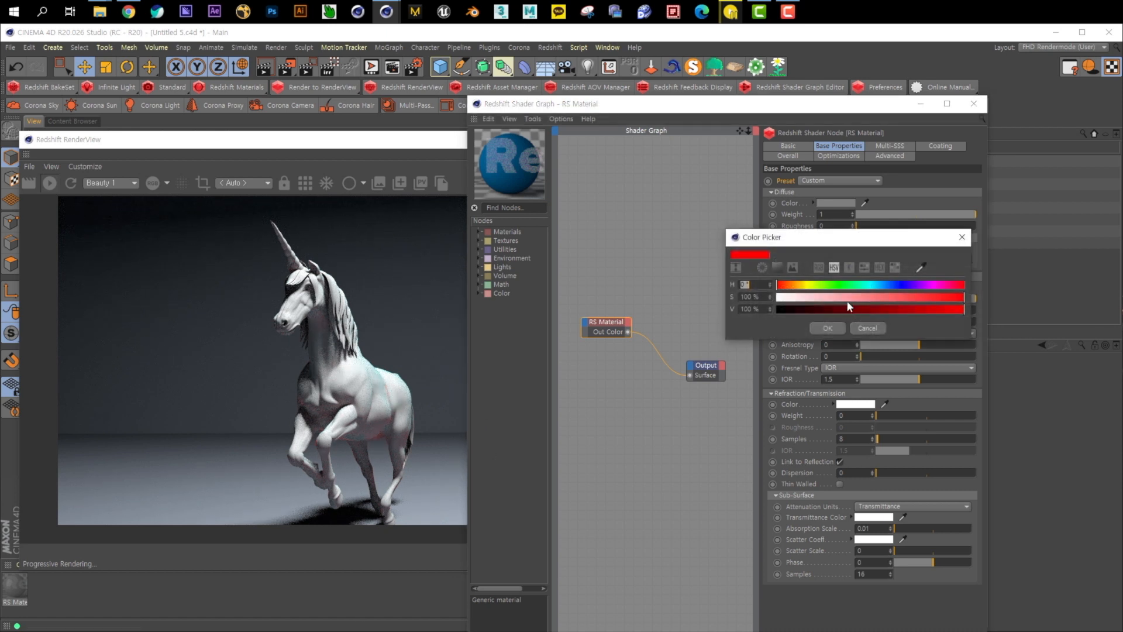
click(725, 297)
click(823, 326)
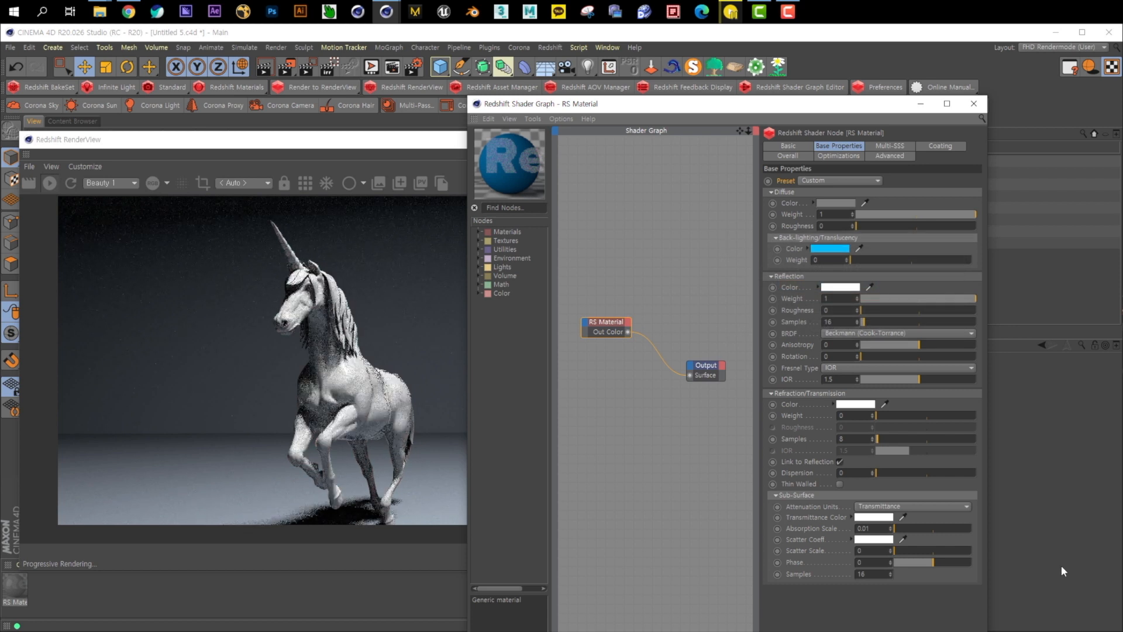
click(321, 303)
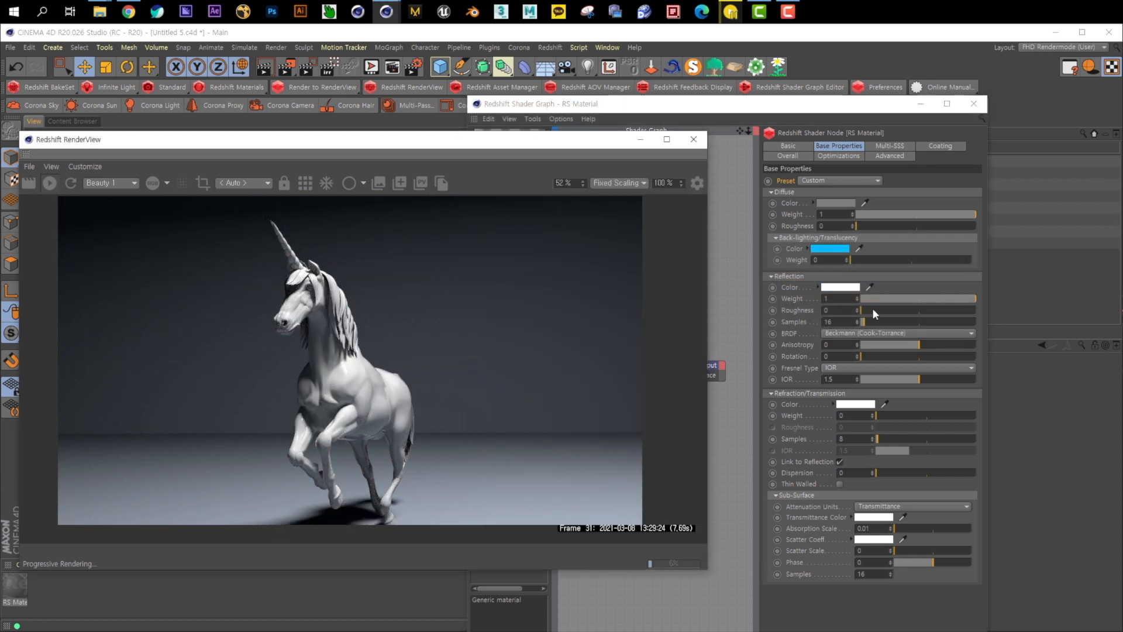
click(826, 299)
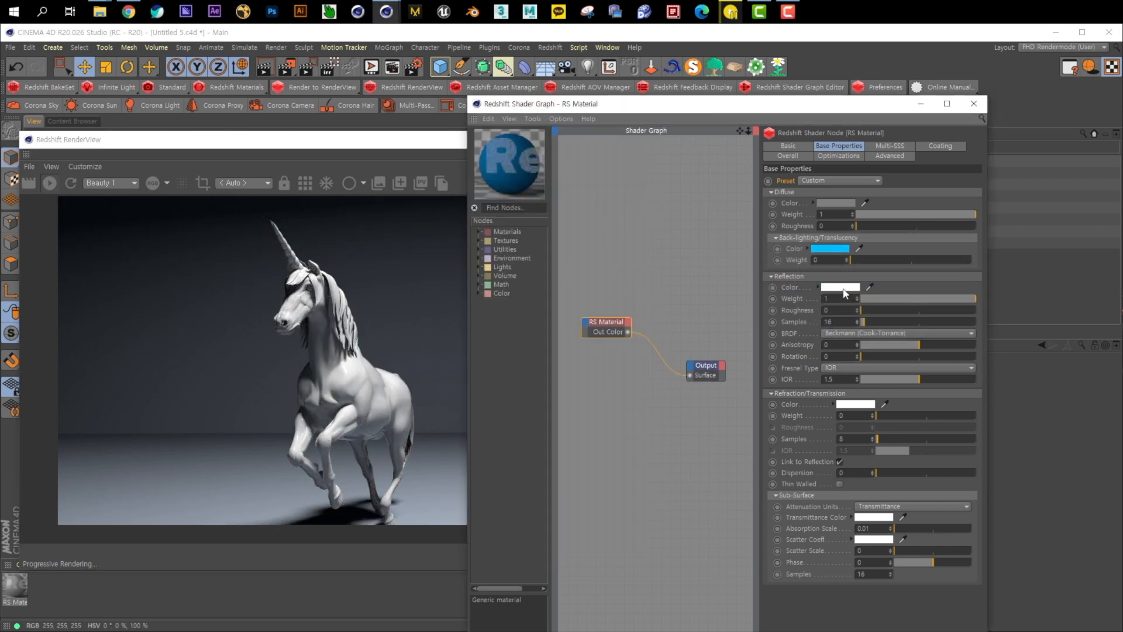
text(0)
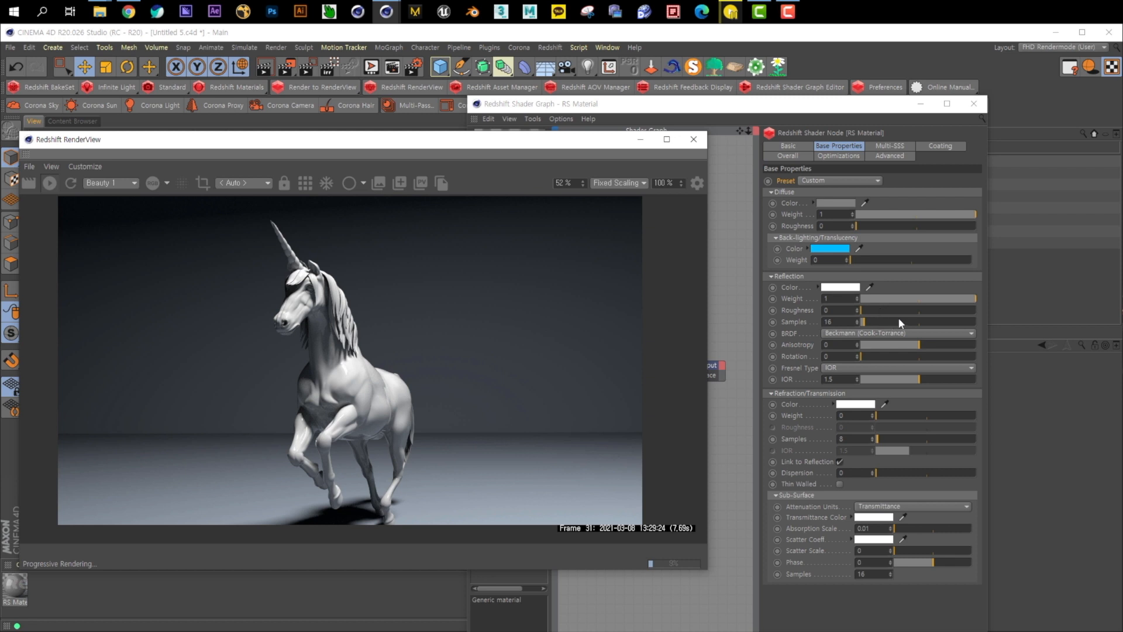
- Try reflection roughness values of 0.455, 0.781 and 0.646 on the RS Material, and return the roughness to 0
click(915, 310)
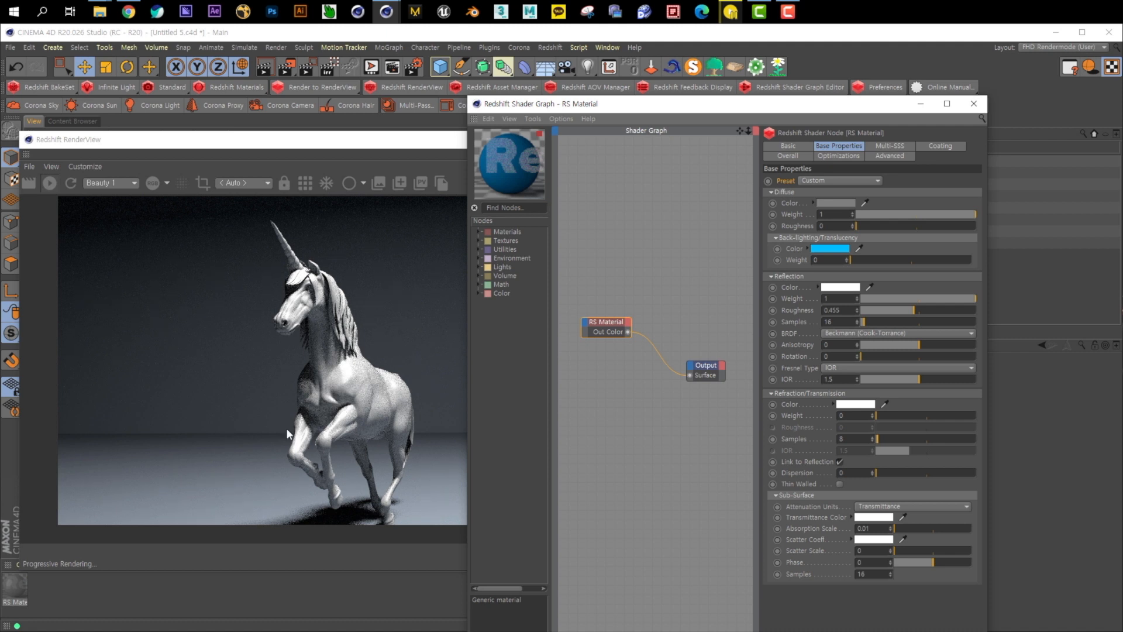
click(951, 310)
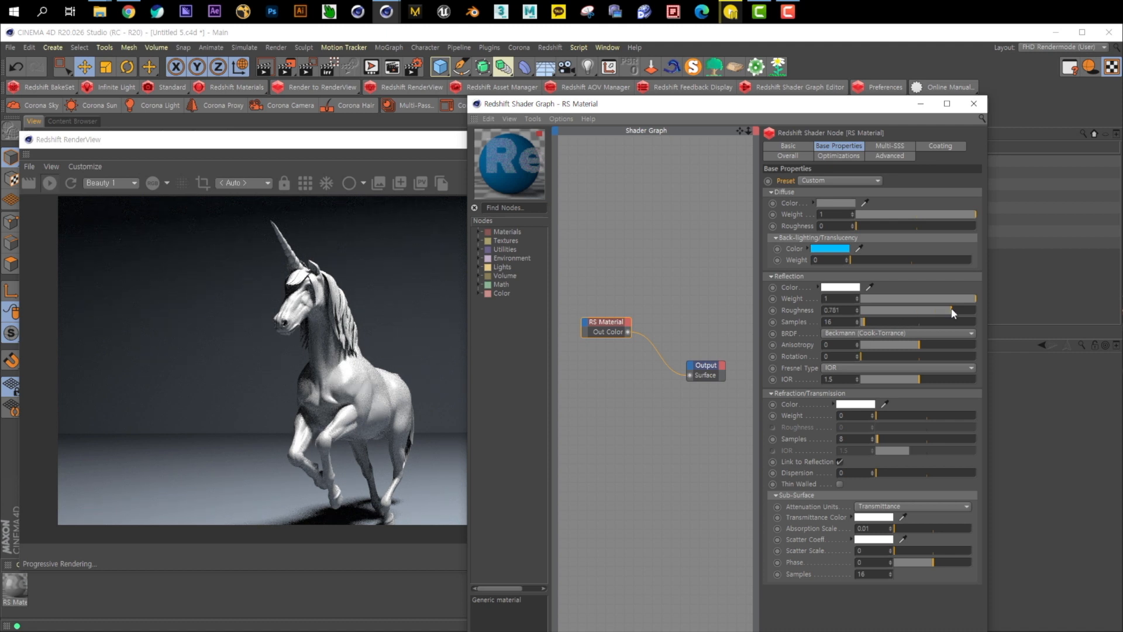
click(935, 310)
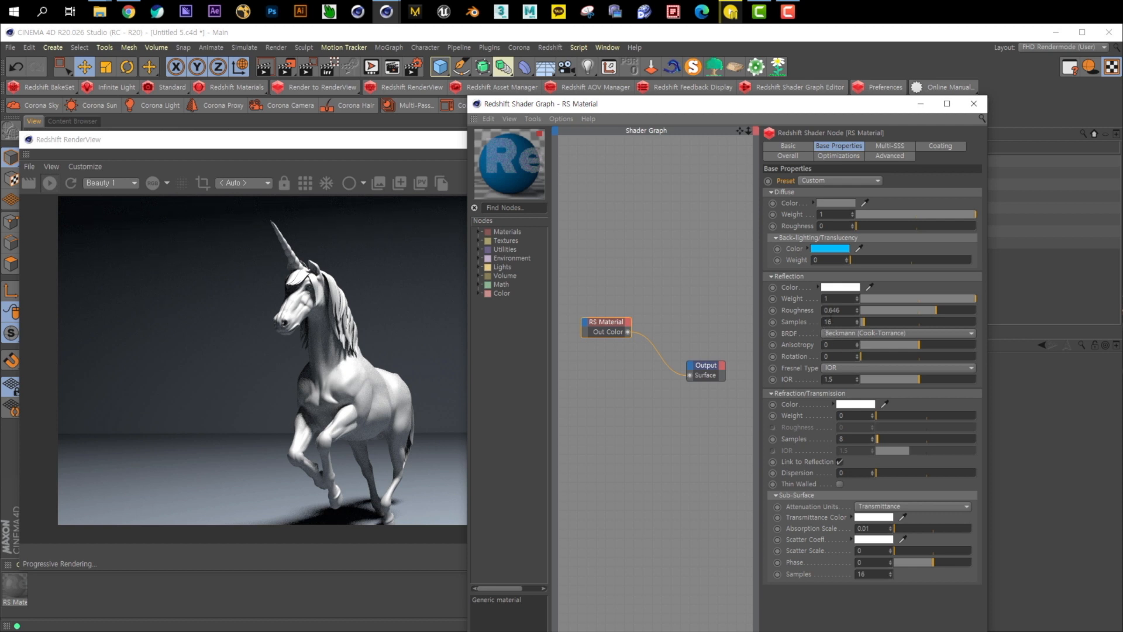
key(ctrl+z)
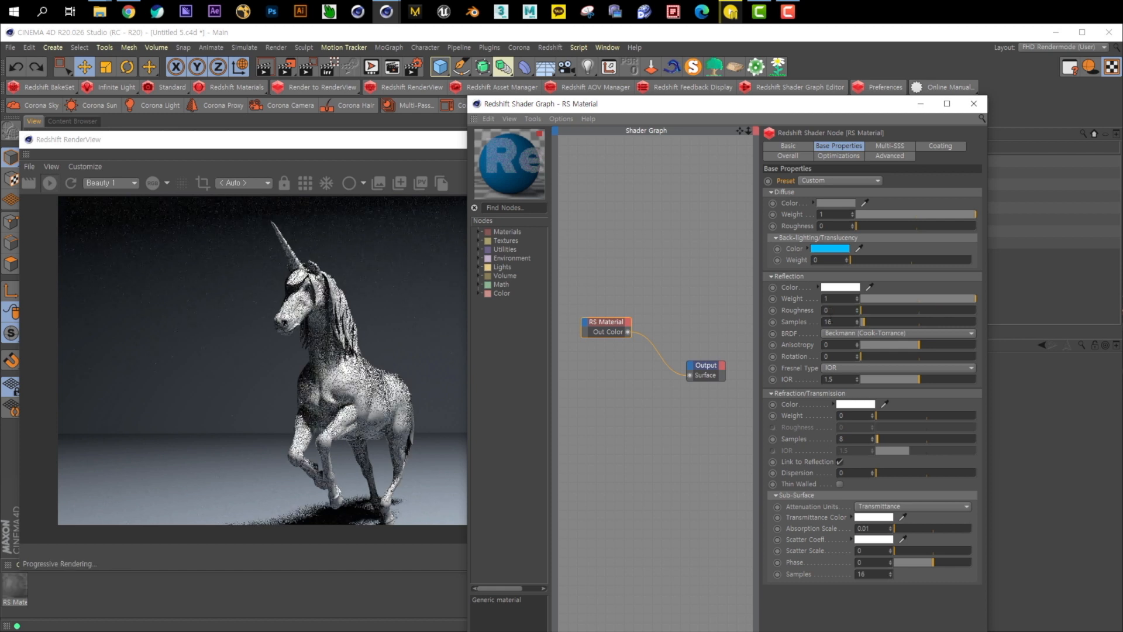
- Compare the GGX and Beckmann (Cook-Torrance) BRDFs for the RS Material's reflection, and choose GGX
click(807, 330)
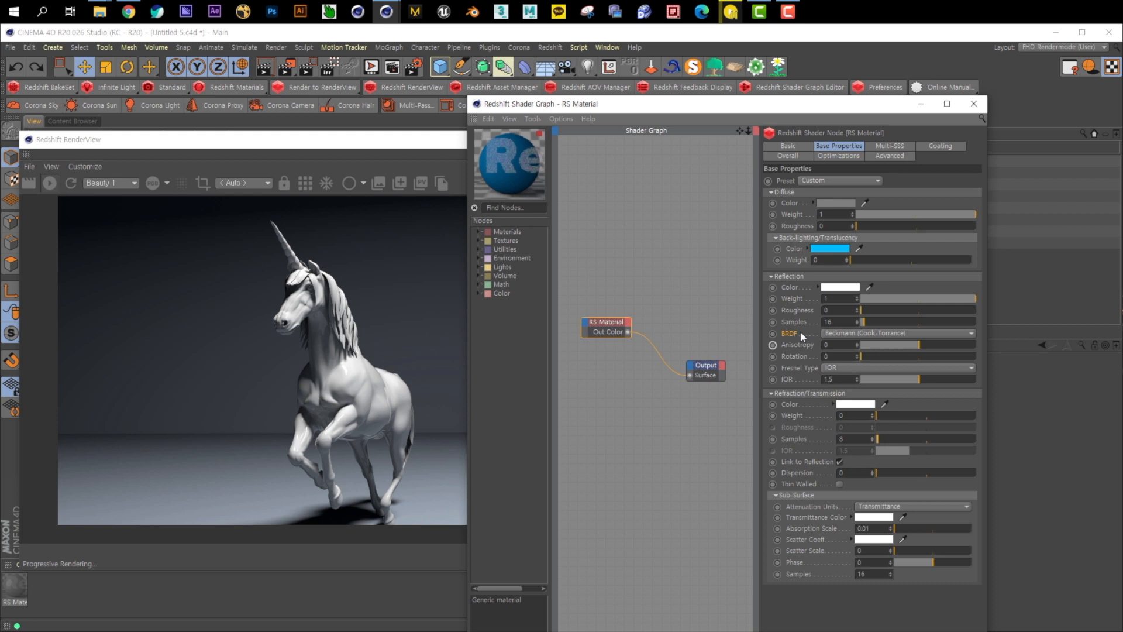
click(875, 334)
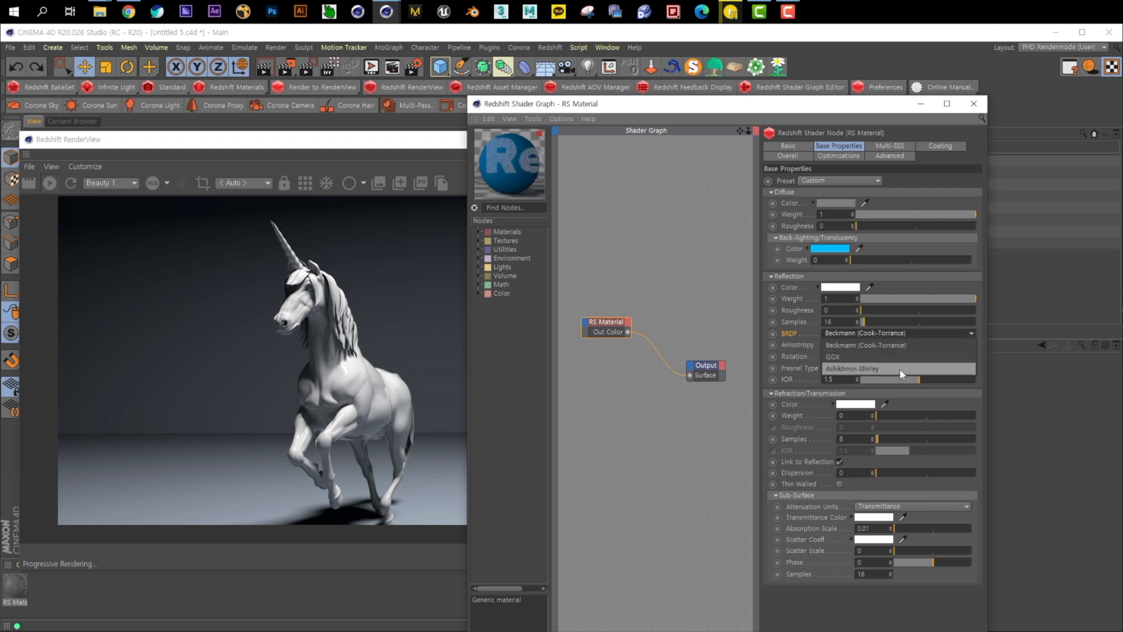
click(784, 344)
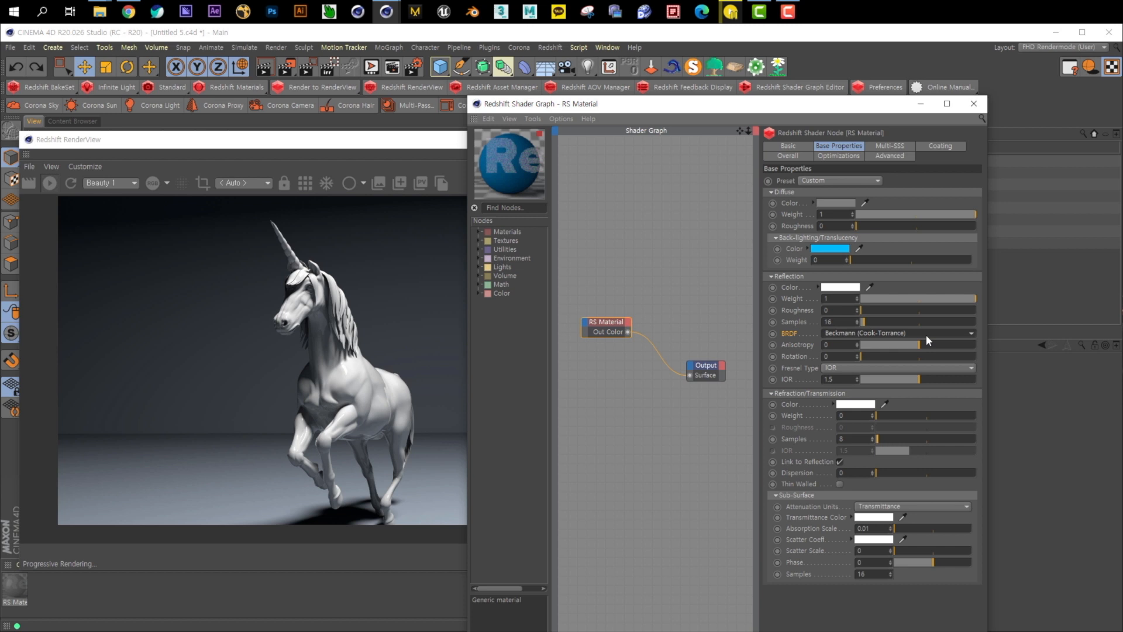
click(884, 332)
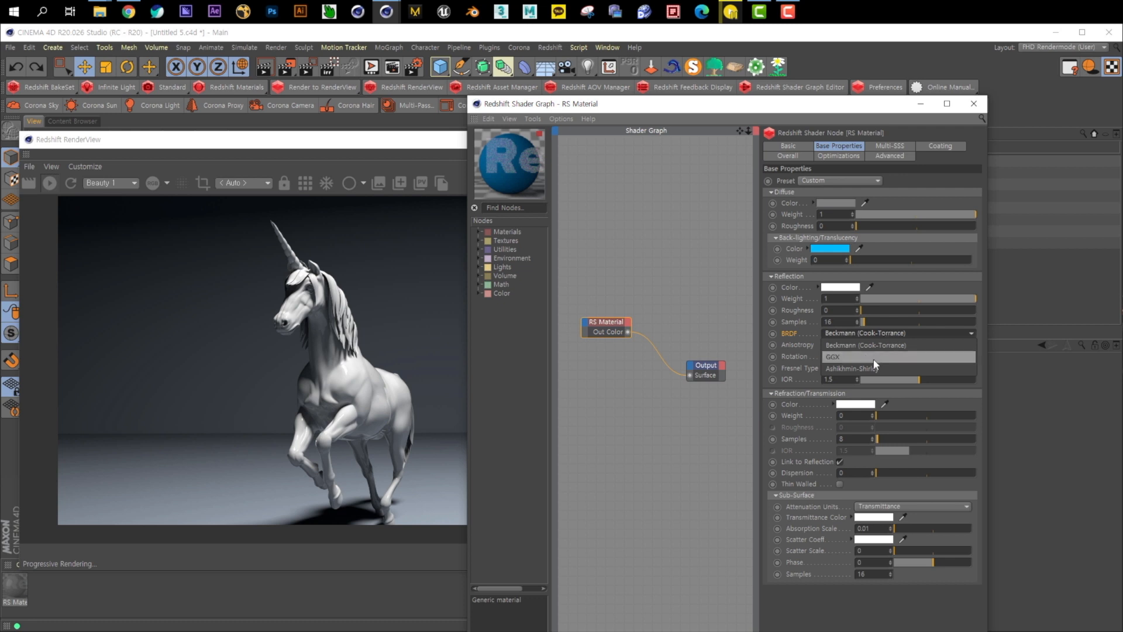
click(883, 356)
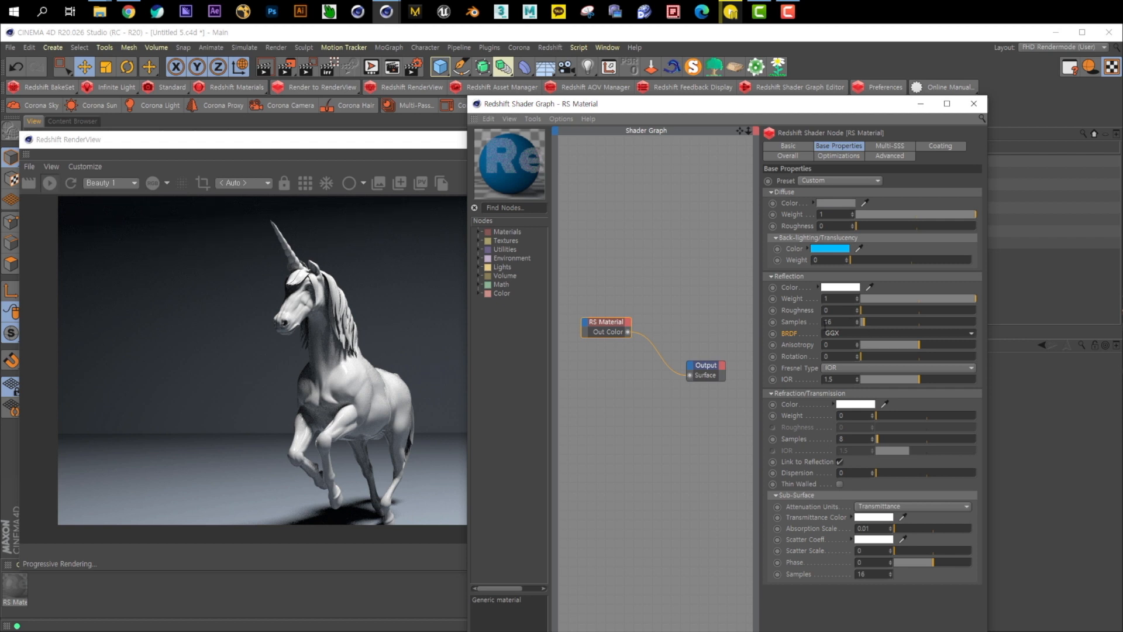
click(825, 332)
click(840, 343)
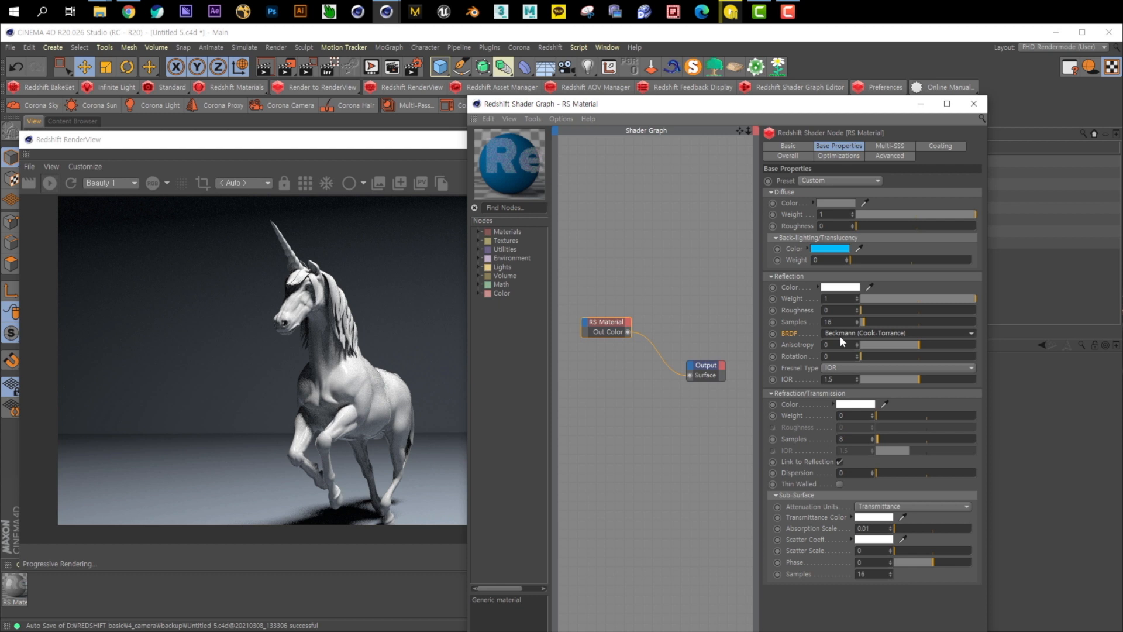
click(840, 336)
click(847, 353)
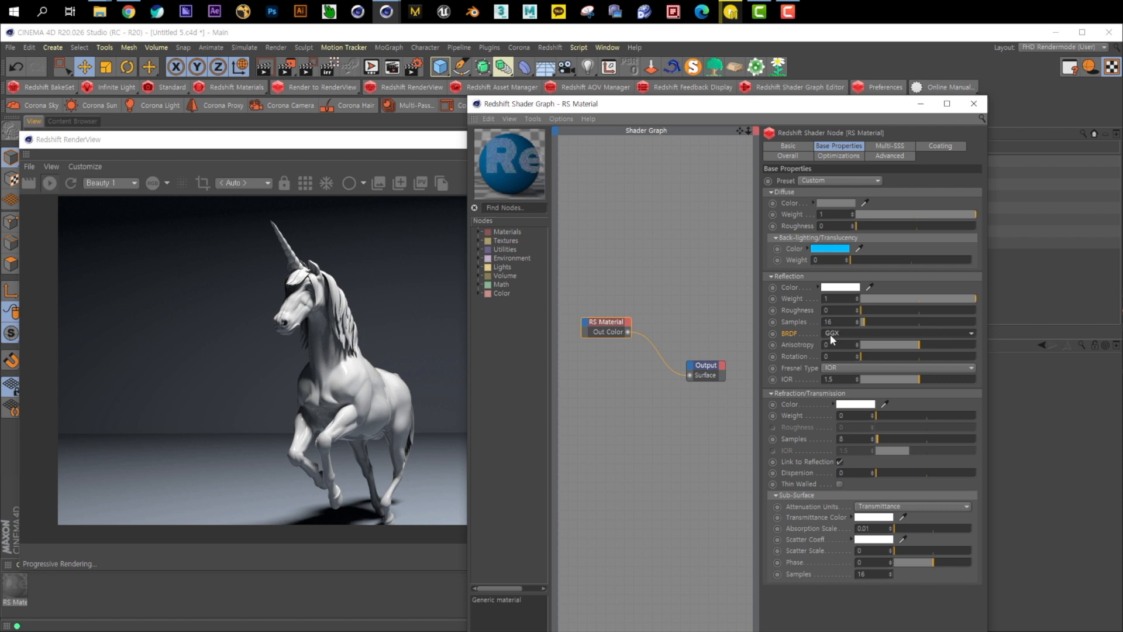
- Go through the reflection BRDF options again, and set the RS Material's BRDF back to Beckmann (Cook-Torrance)
click(831, 334)
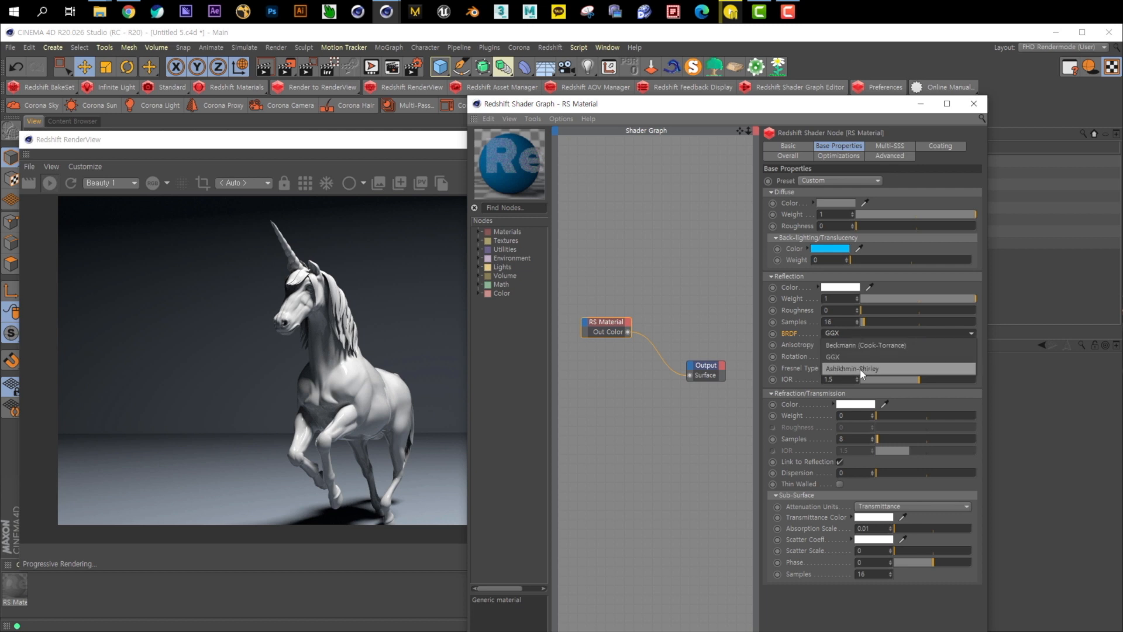
click(806, 351)
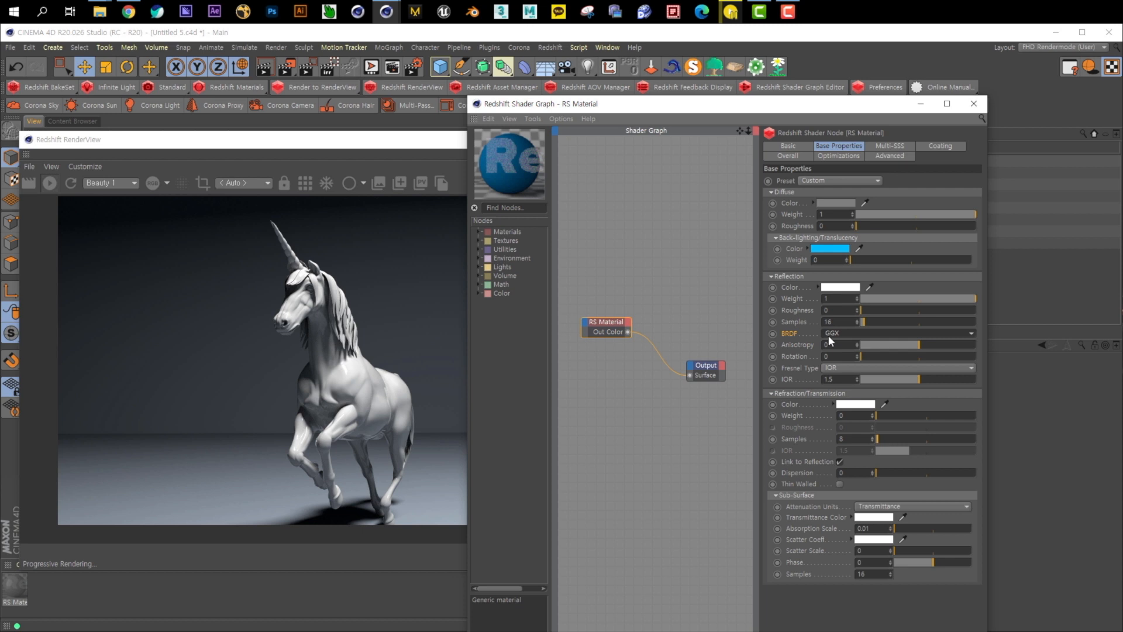
click(829, 338)
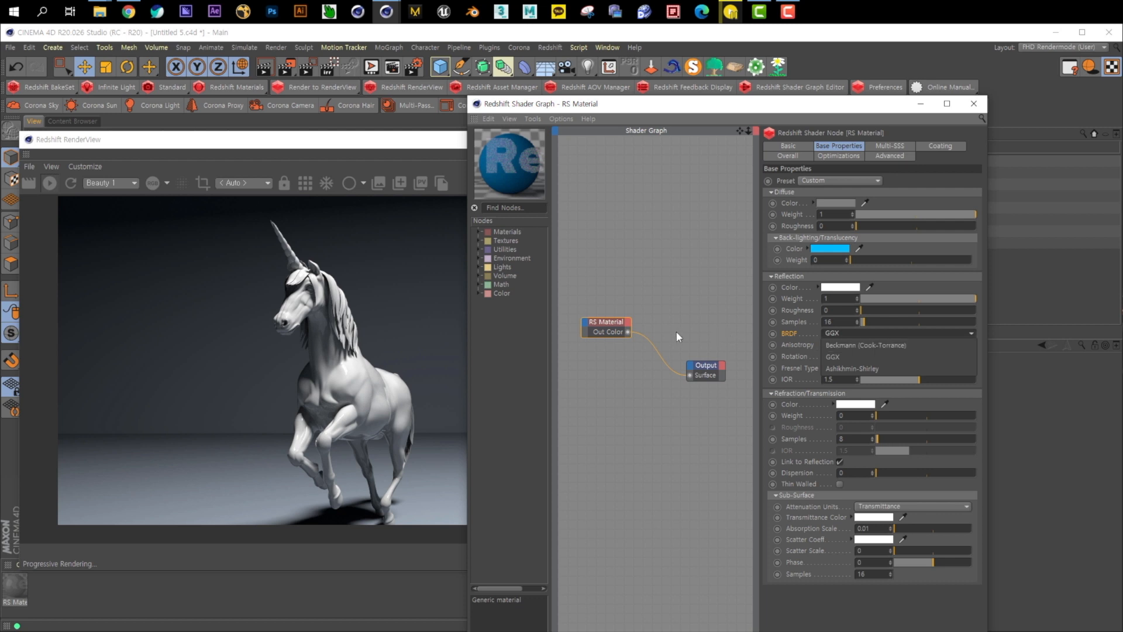
click(370, 400)
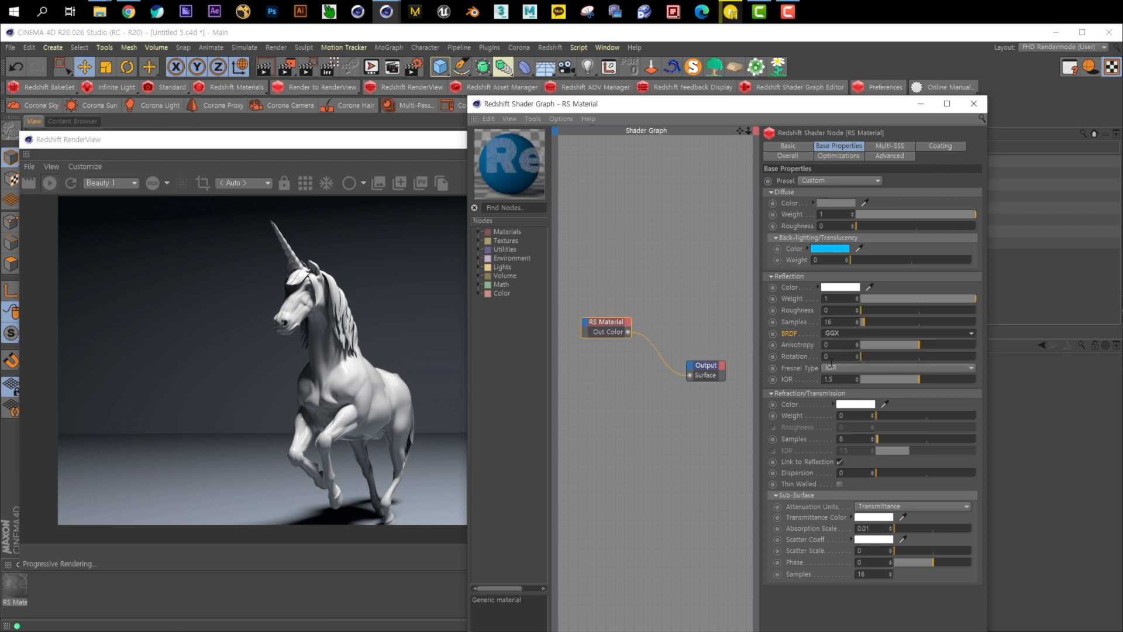
click(854, 332)
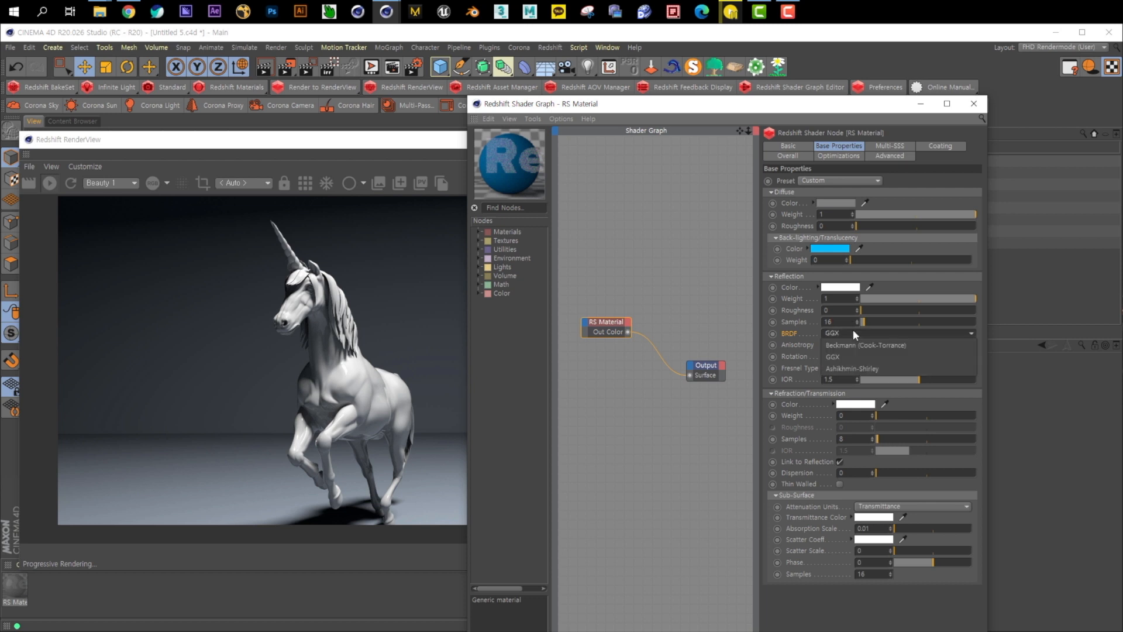
click(853, 332)
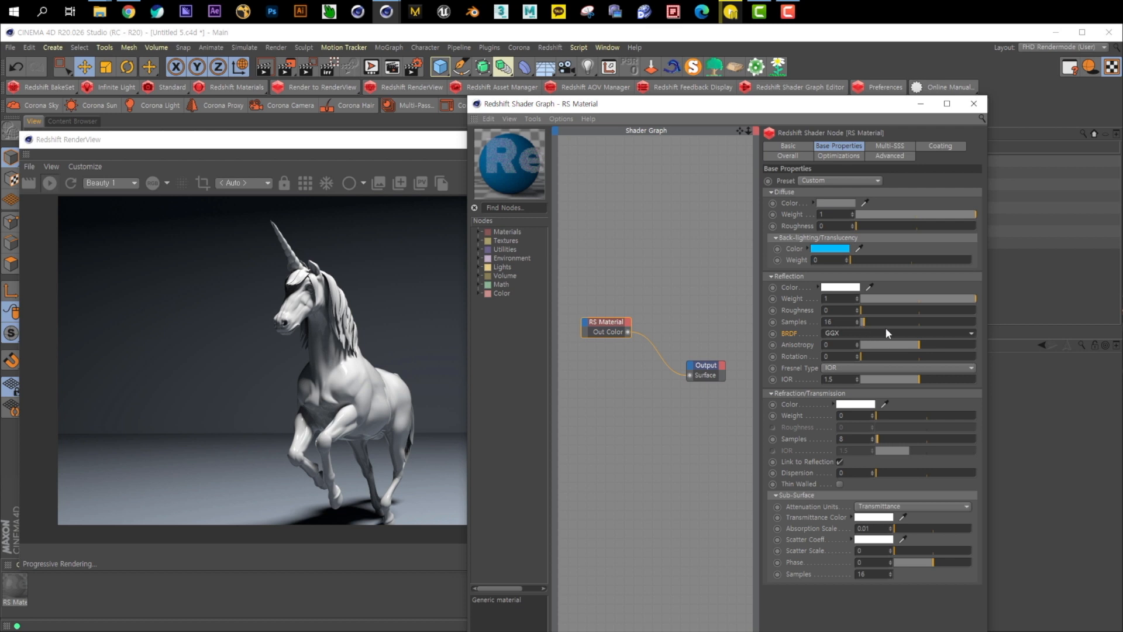
click(857, 332)
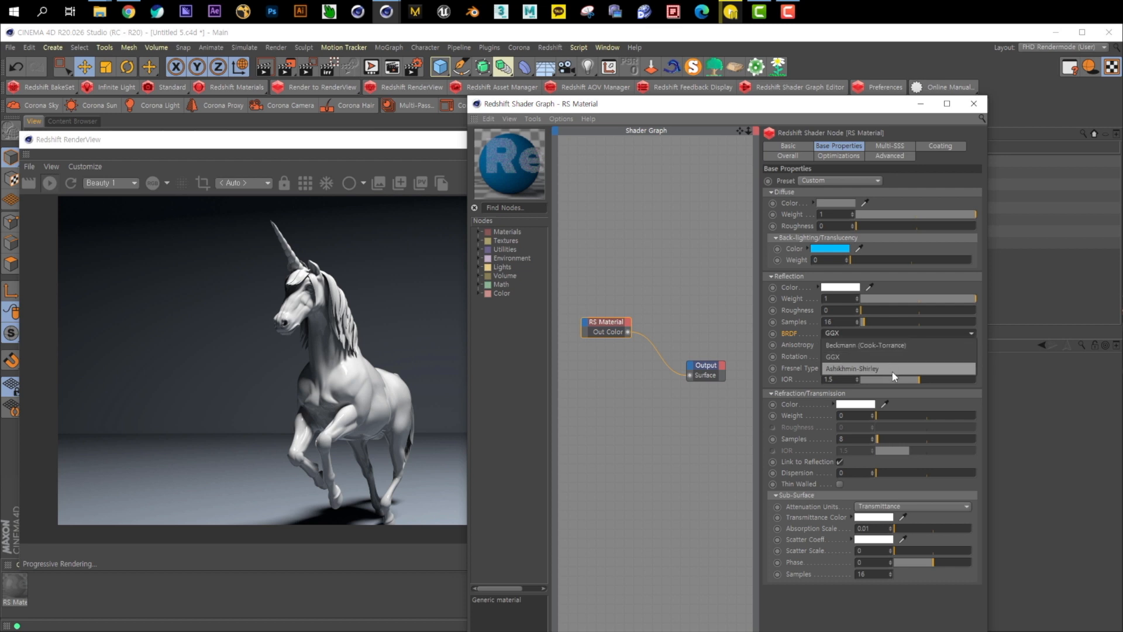
click(799, 361)
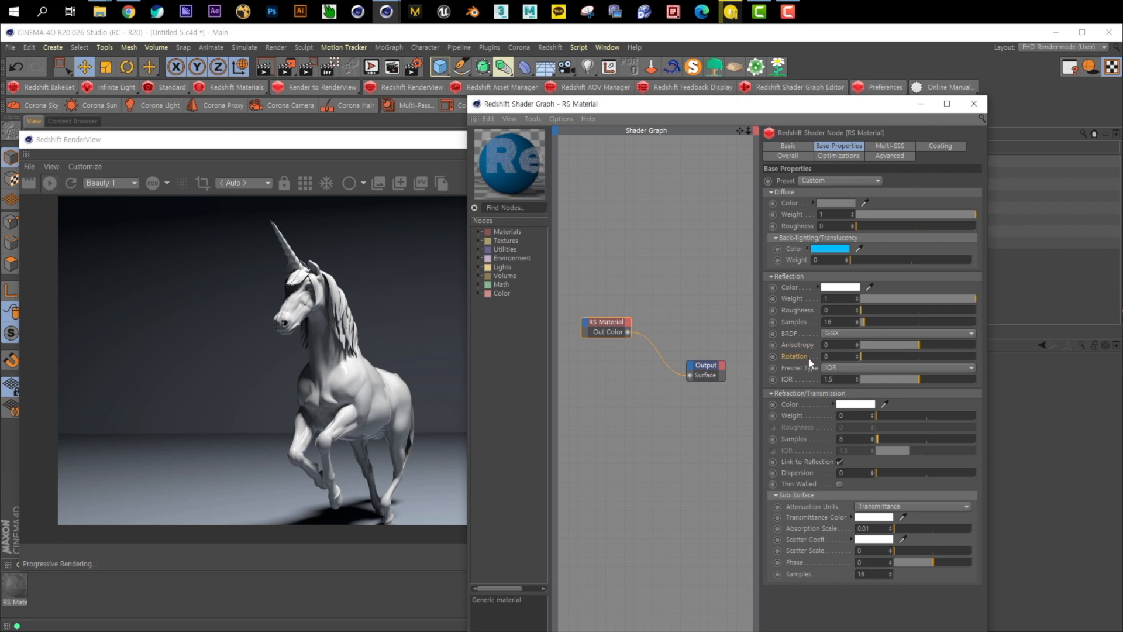
click(894, 332)
click(900, 345)
- Try a reflection anisotropy of 1 with a rotation of 0.45 on the RS Material, and return both to 0
drag(927, 346, 1028, 349)
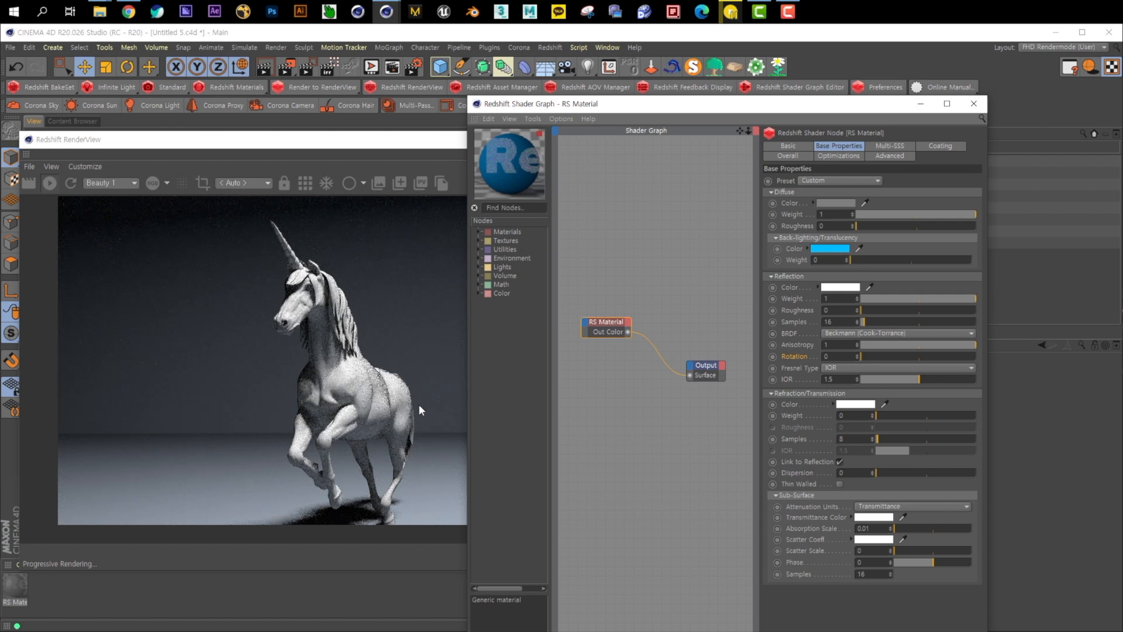
click(920, 356)
drag(920, 356, 913, 356)
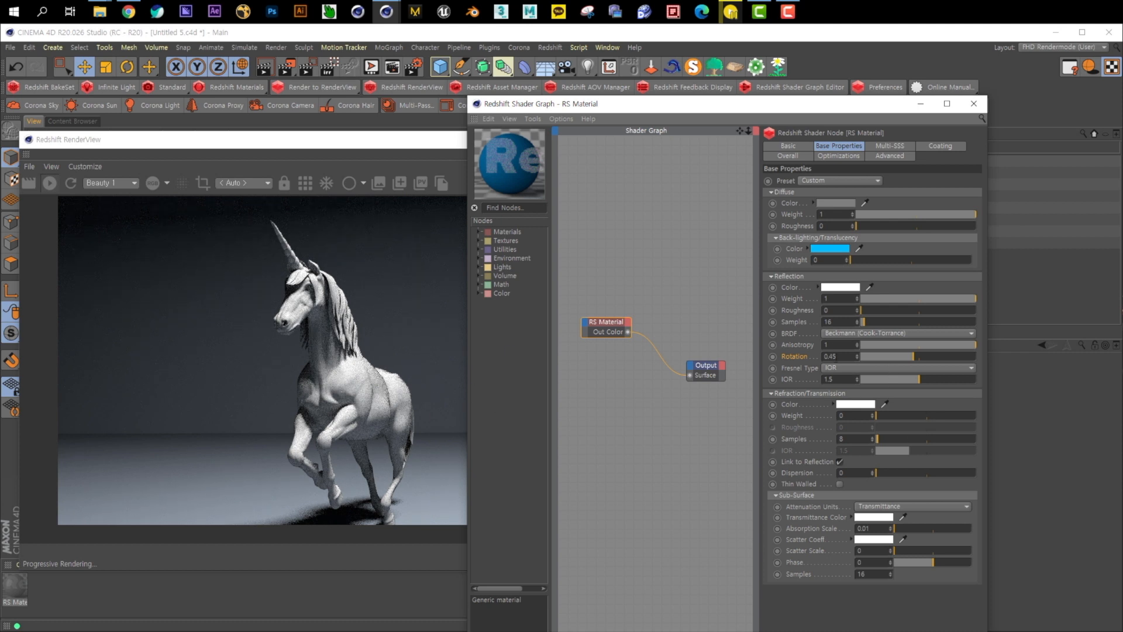
drag(874, 343, 757, 346)
text(0)
key(Return)
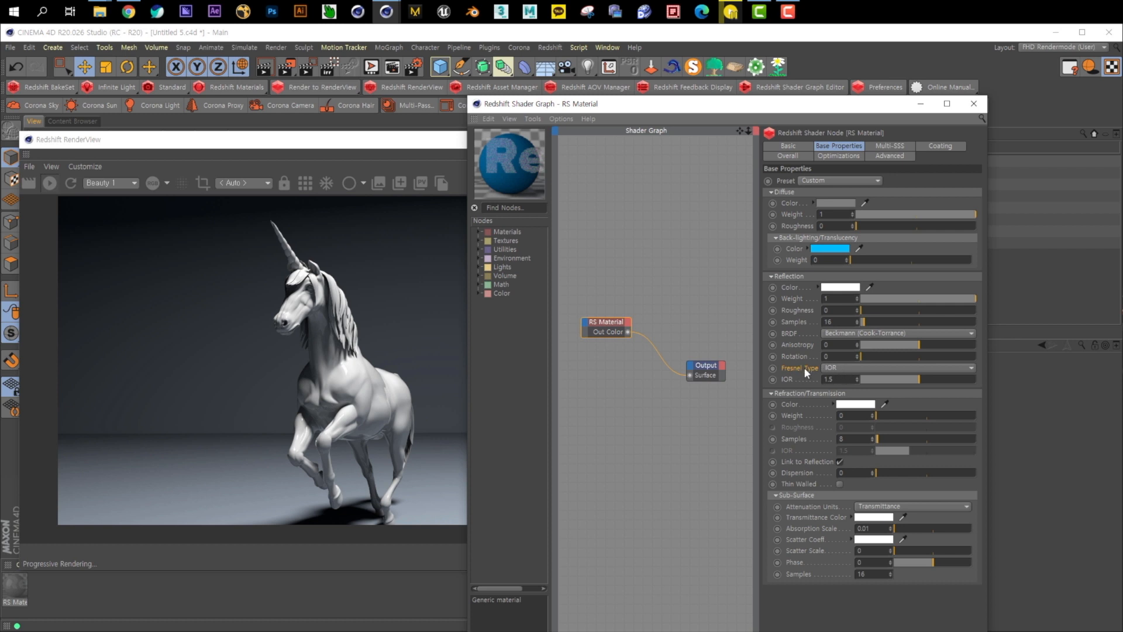
- Try the IOR (Advanced) Fresnel type for the RS Material's reflection, and restore it to IOR
click(842, 369)
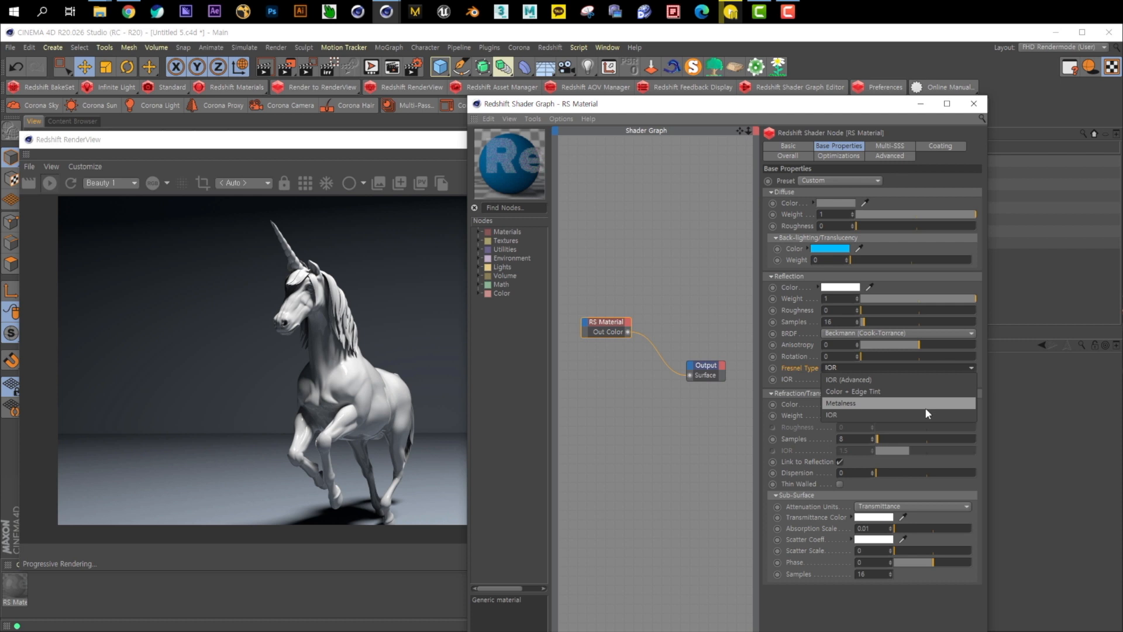
click(805, 399)
click(842, 367)
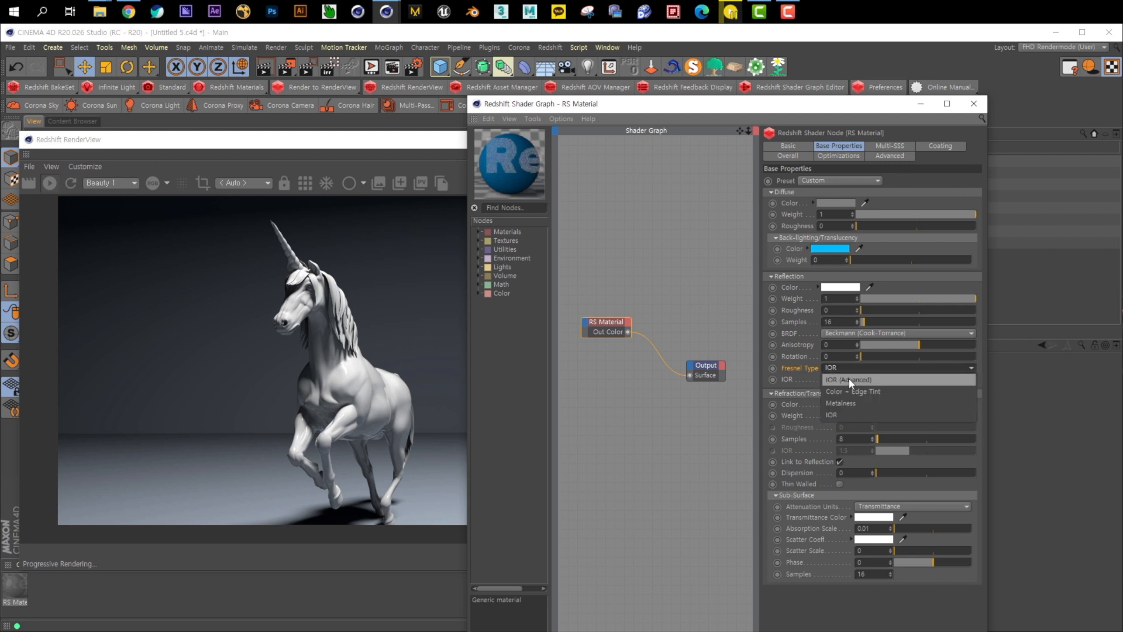
click(848, 378)
click(848, 368)
click(865, 416)
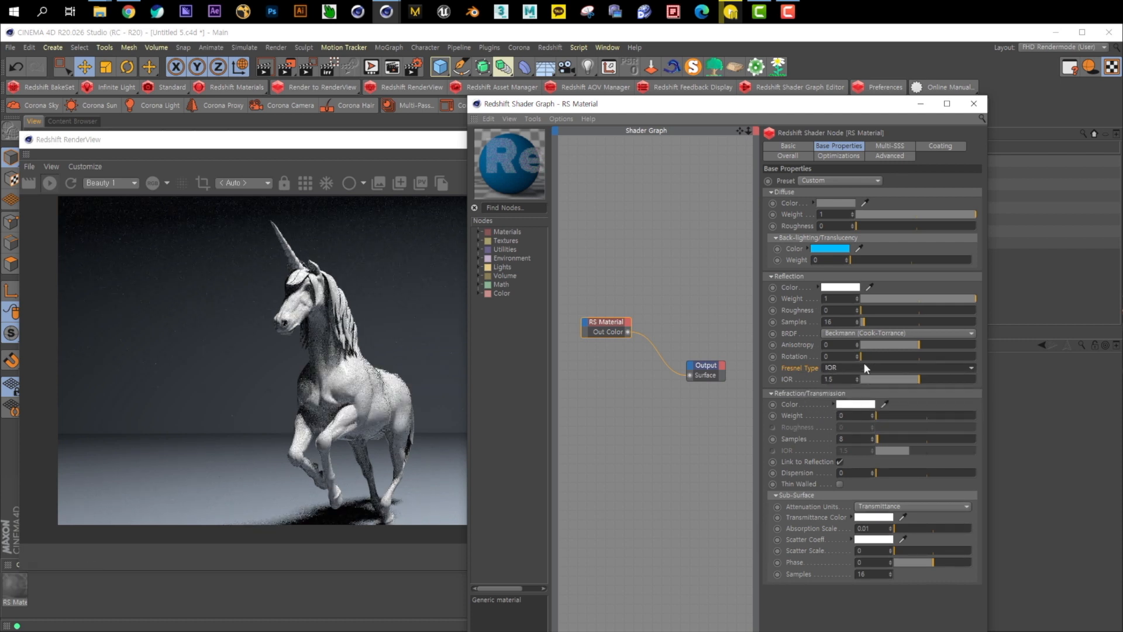
- Compare the IOR (Advanced) and IOR Fresnel types once more, and switch the reflection's Fresnel type to Metalness
click(841, 368)
click(842, 379)
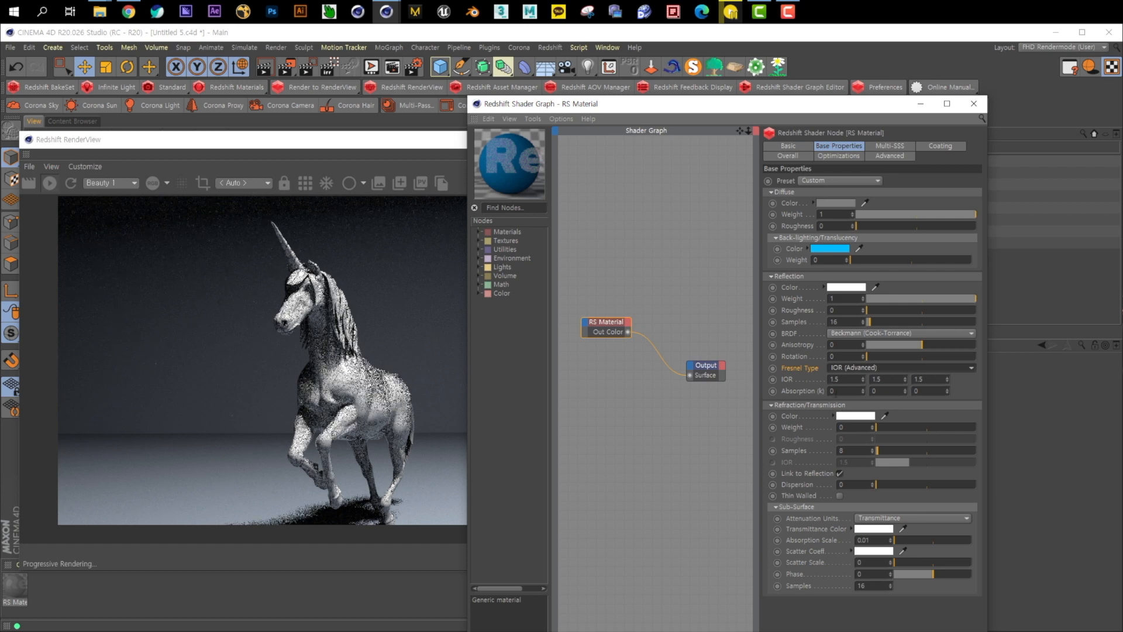
click(842, 364)
click(816, 392)
click(858, 367)
click(857, 413)
click(844, 367)
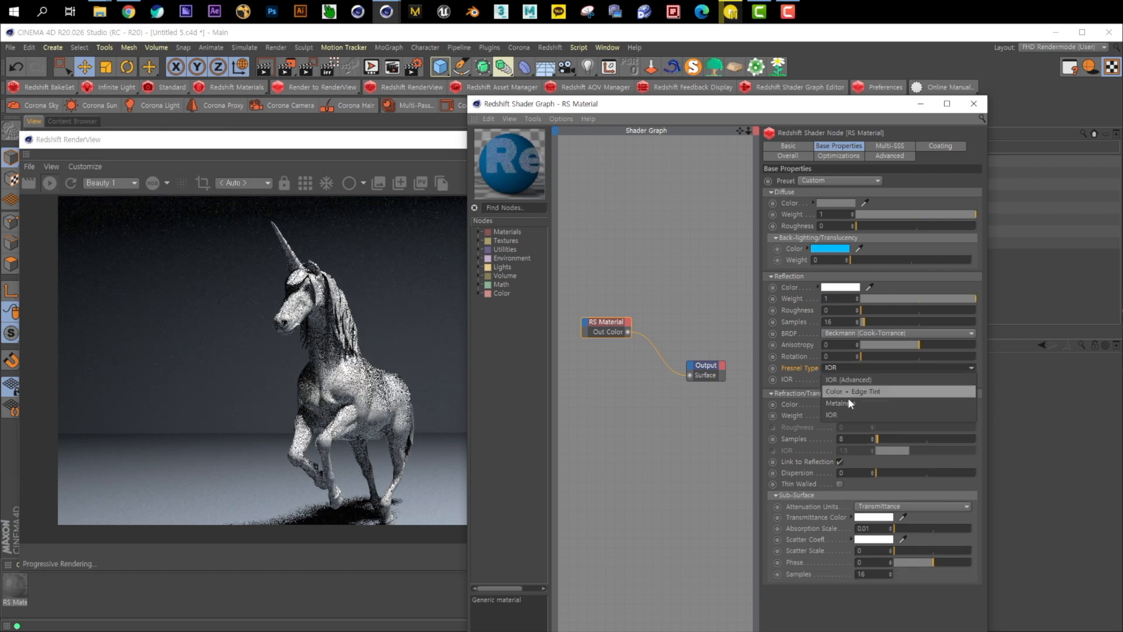
click(904, 403)
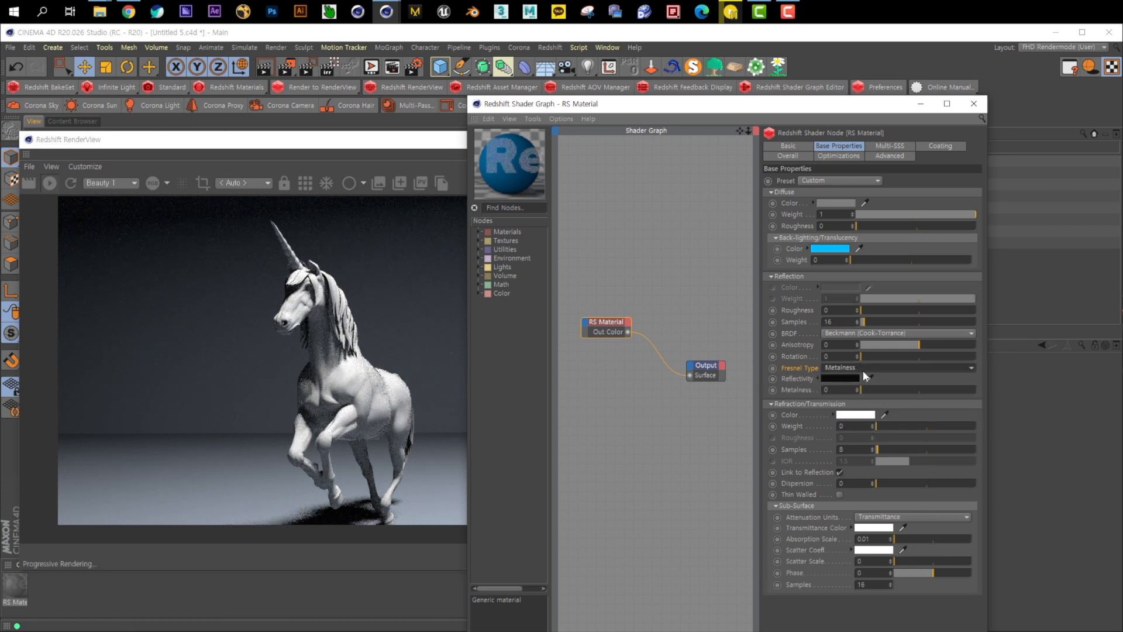
- Try the Glass, Gold and Iron presets on the RS Material
click(834, 184)
click(861, 244)
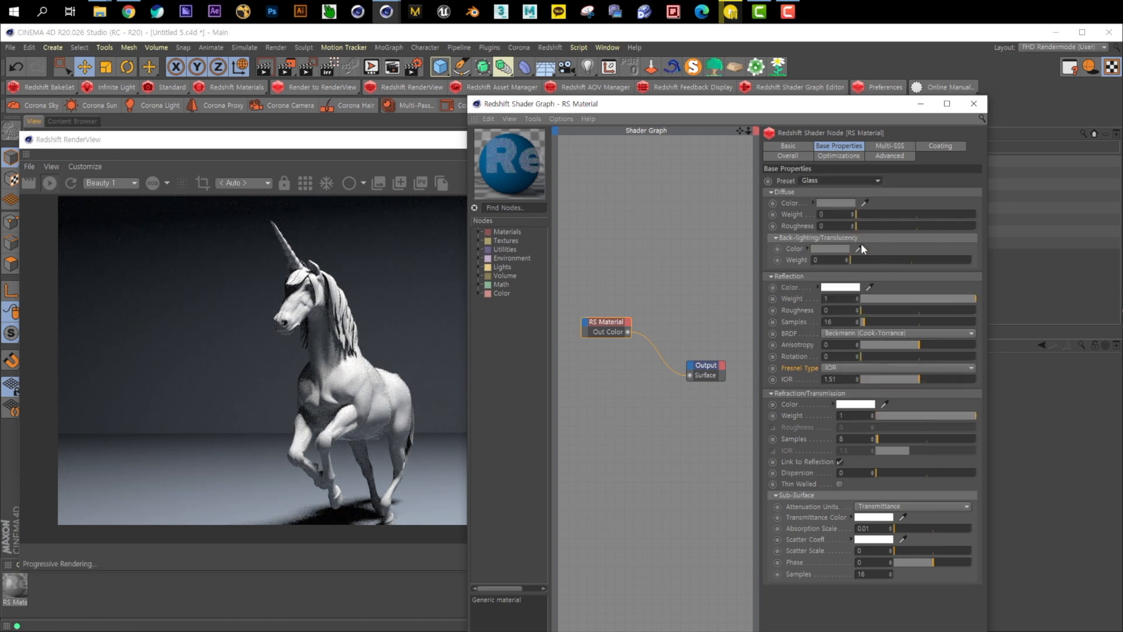
click(816, 181)
click(833, 270)
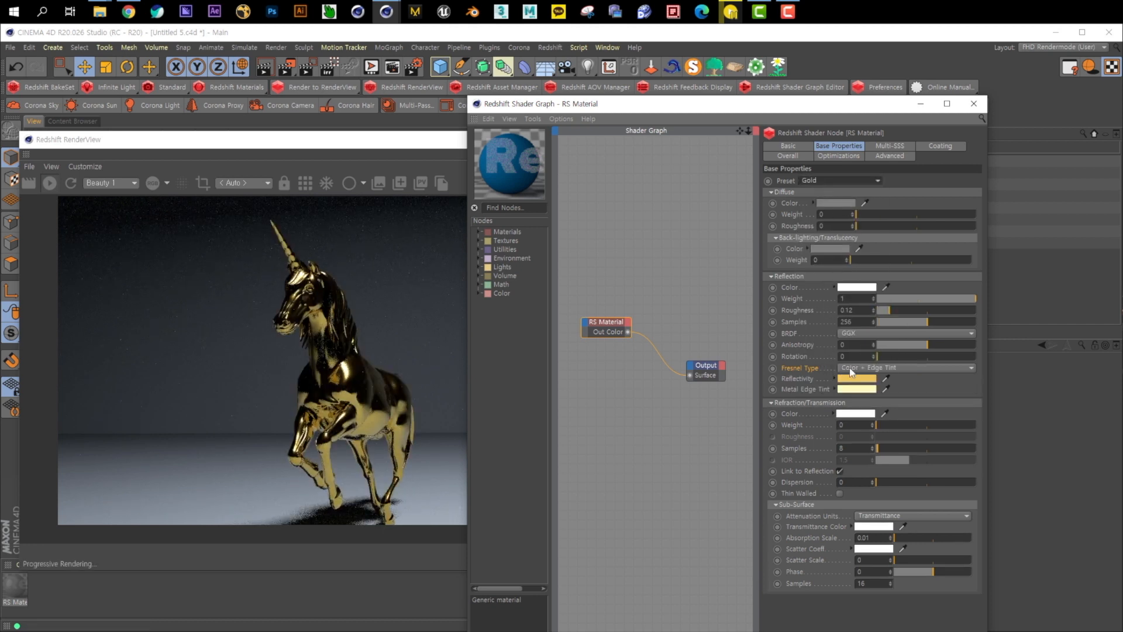
click(838, 180)
click(845, 285)
- Try the Paper, Jade, Platinum and Water presets on the RS Material
click(837, 180)
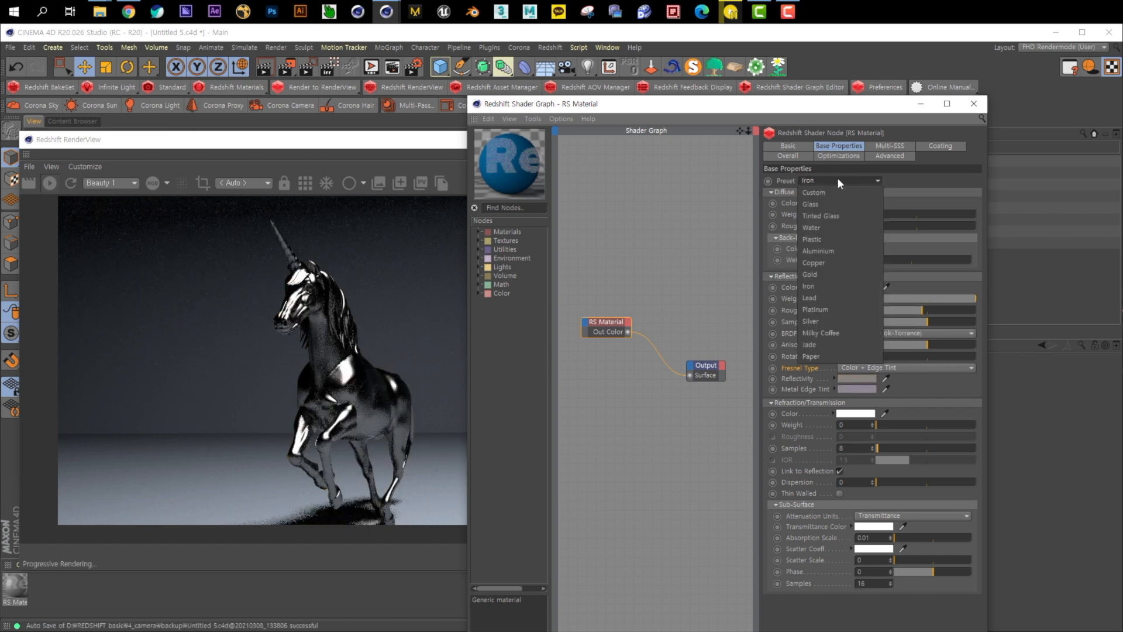
click(839, 356)
click(827, 180)
click(830, 347)
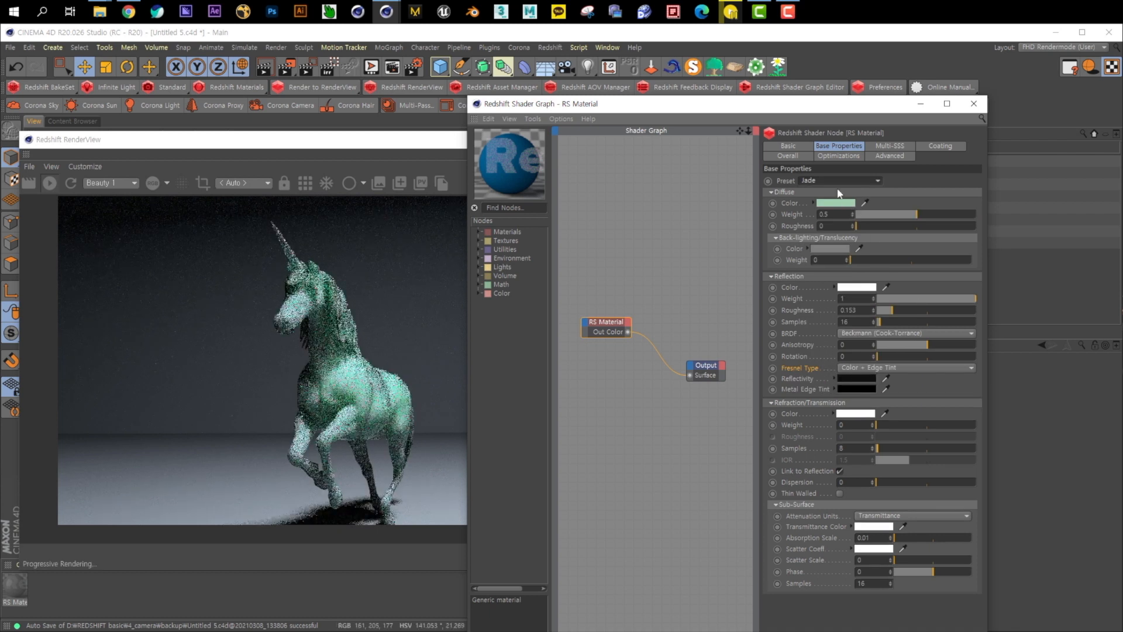
click(840, 180)
click(843, 362)
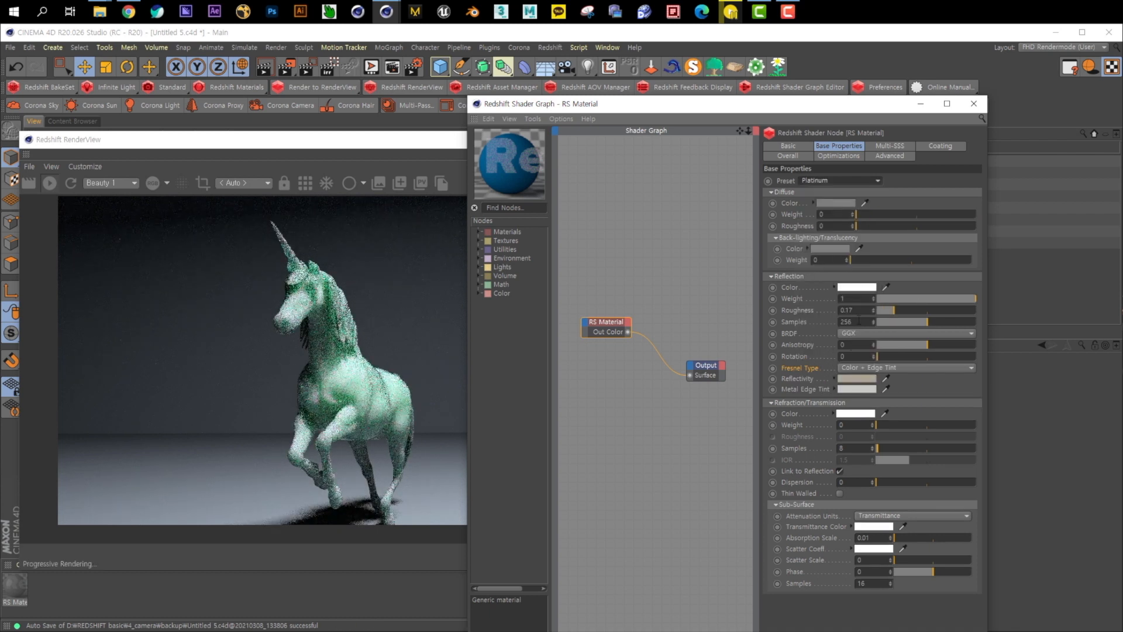
click(849, 367)
click(820, 368)
click(828, 178)
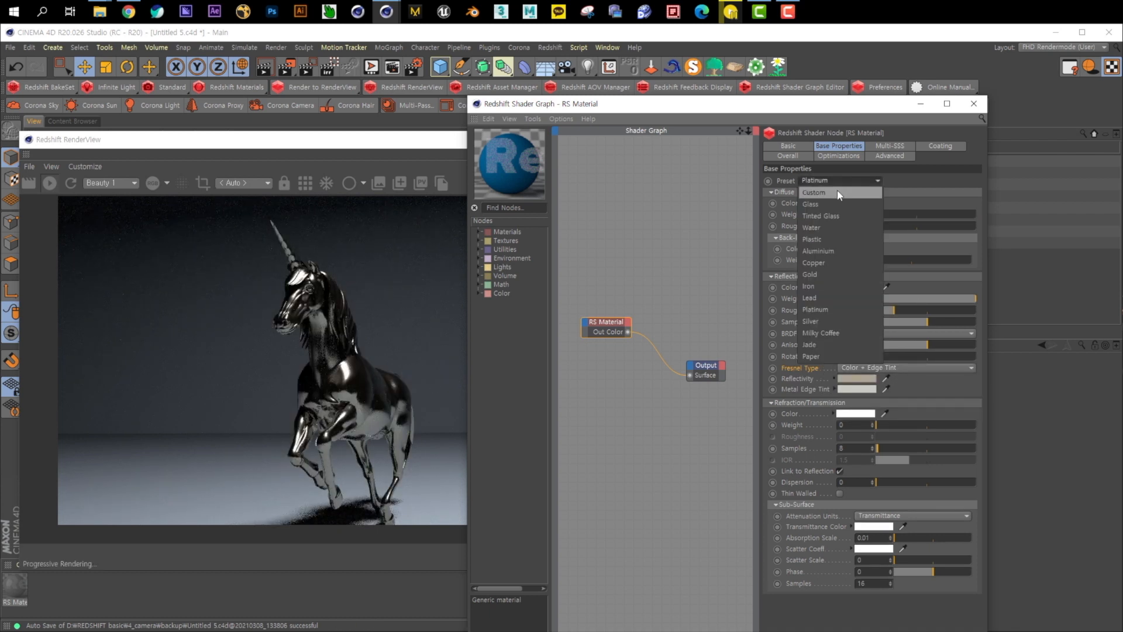
click(851, 228)
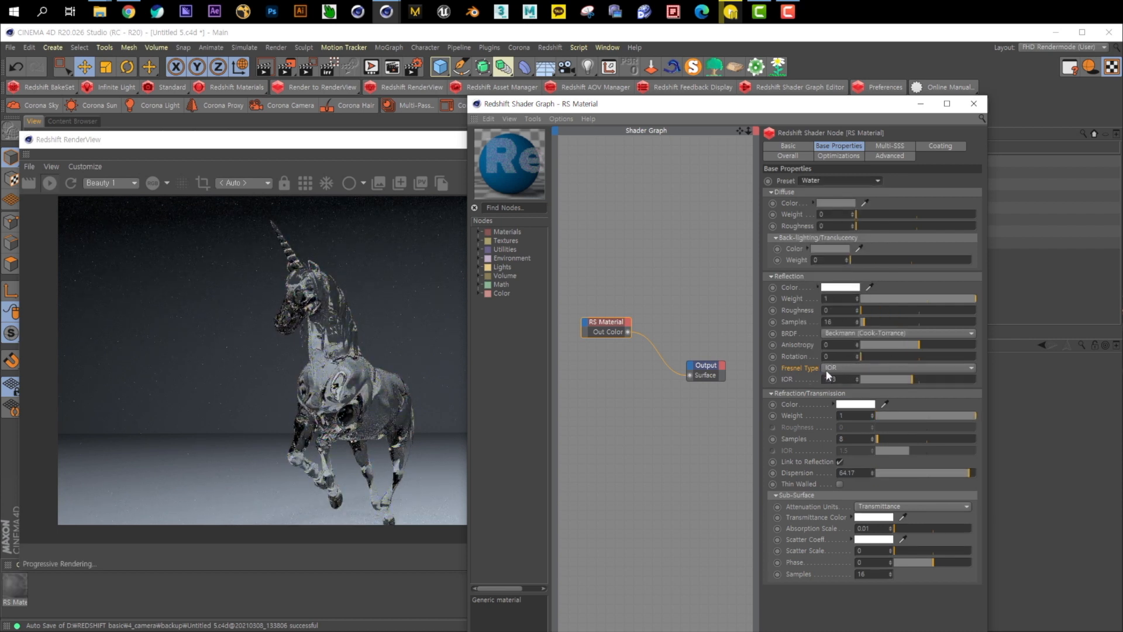
click(837, 181)
click(837, 188)
- Undo the preset changes back to the Custom material, and set the reflection's Fresnel type to IOR (Advanced)
key(ctrl+z)
key(ctrl+z)
key(ctrl+z)
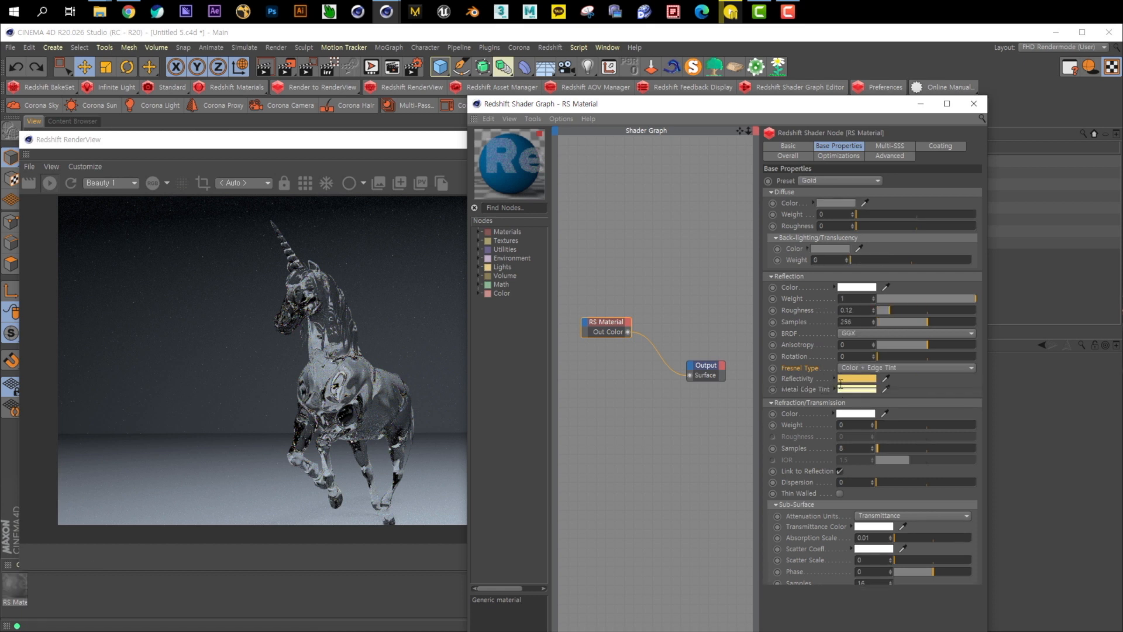
key(ctrl+z)
key(ctrl+z)
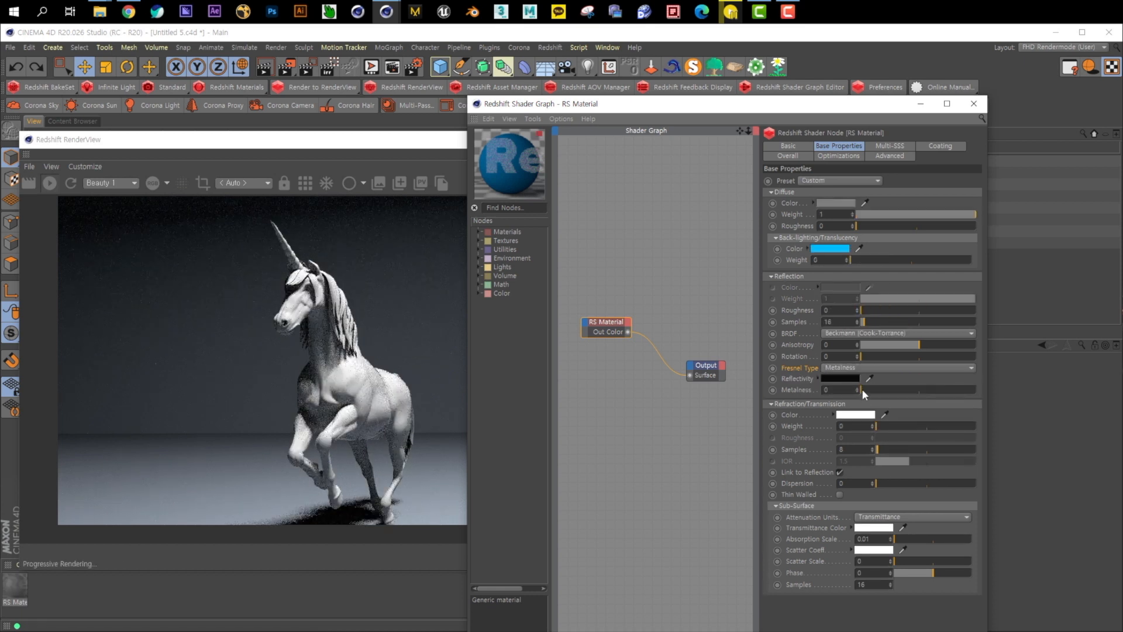
click(845, 368)
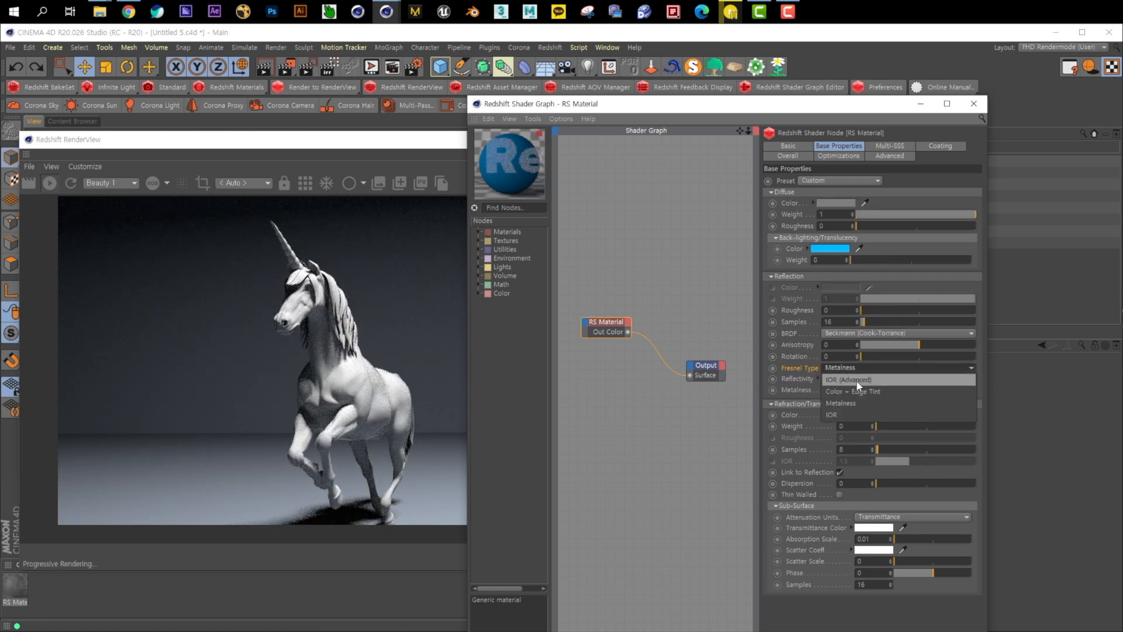
click(847, 380)
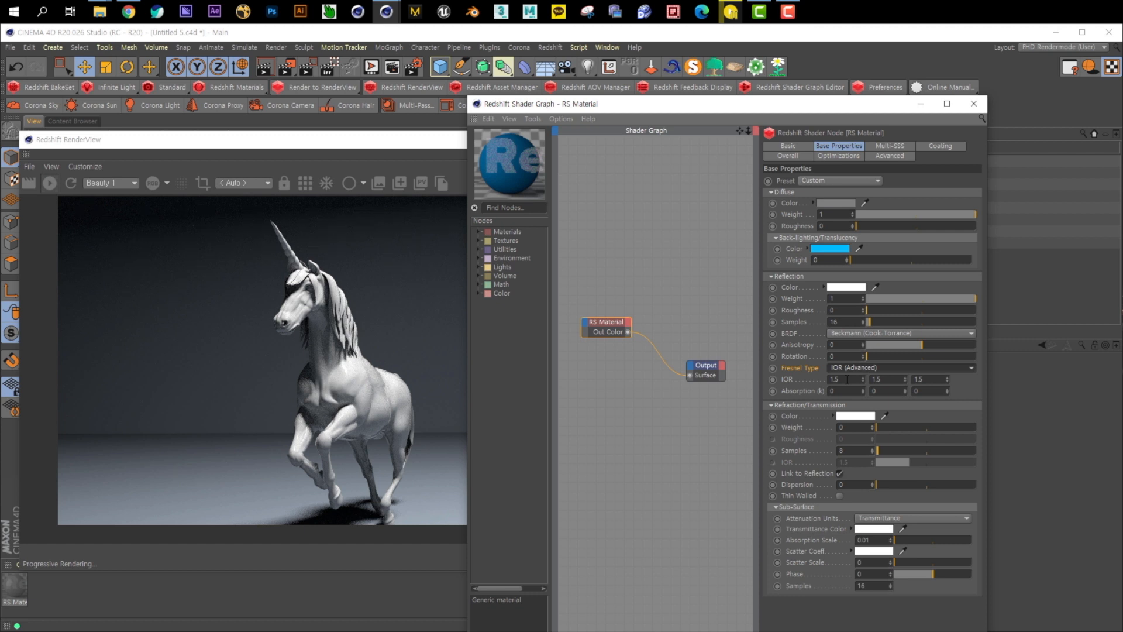
- Try a reflection IOR of 1 in all three channels of the IOR (Advanced) Fresnel type
click(864, 370)
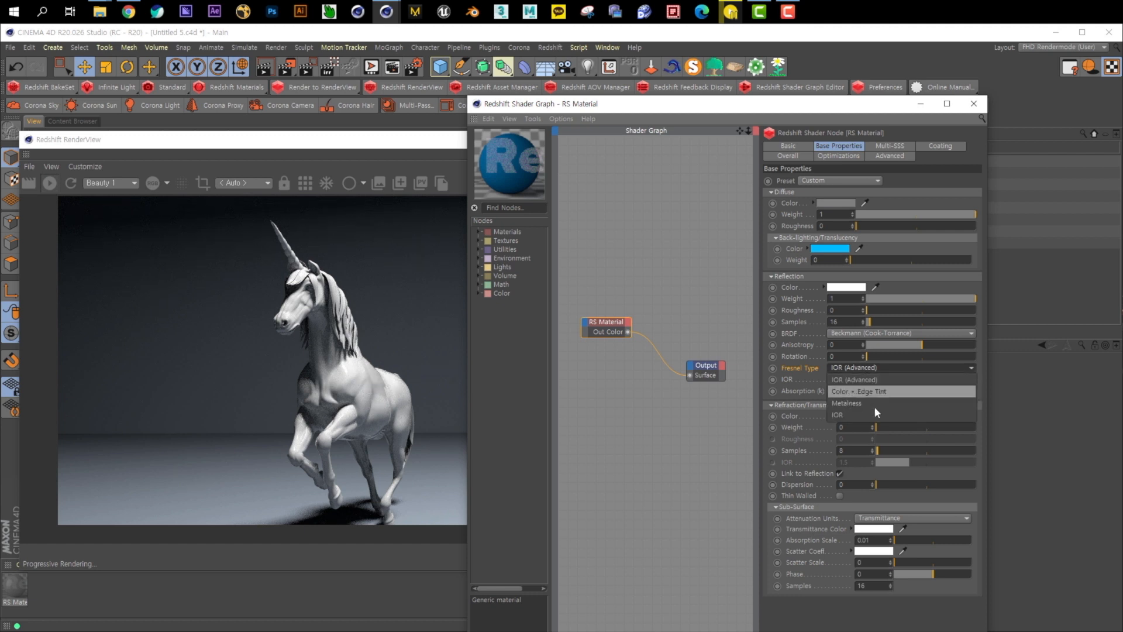
click(817, 368)
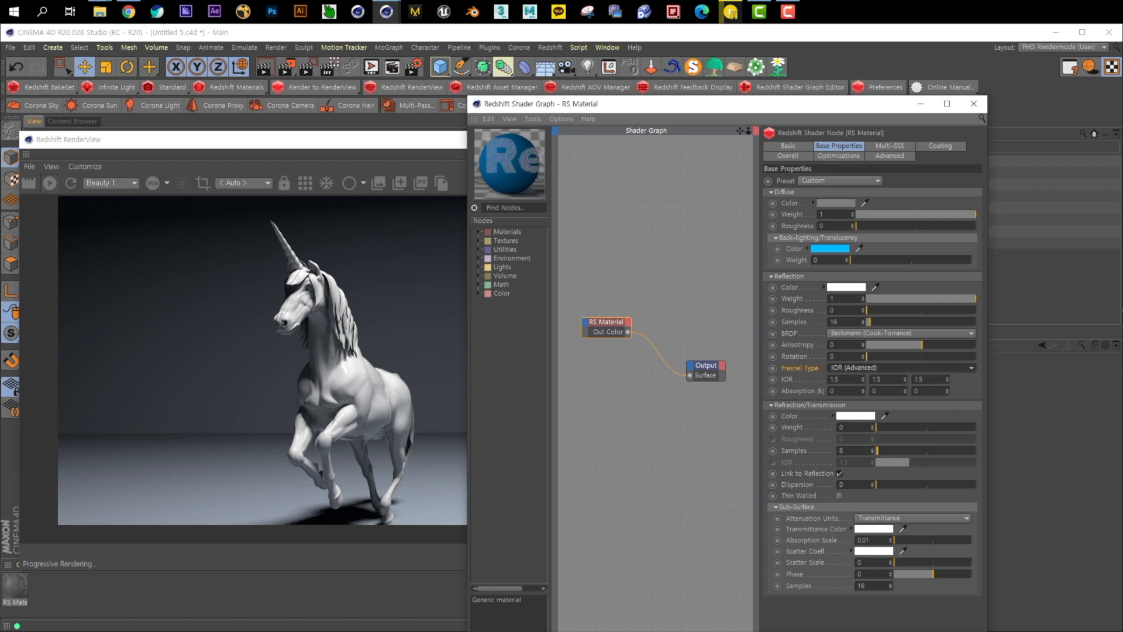
click(795, 378)
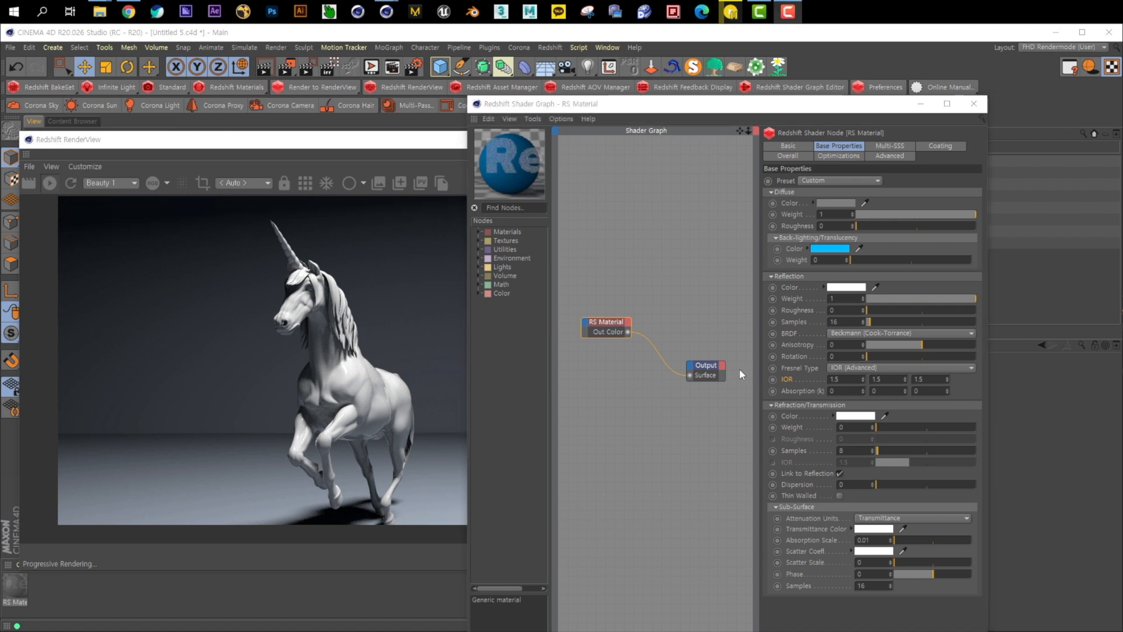
drag(838, 379, 779, 368)
text(1)
key(Return)
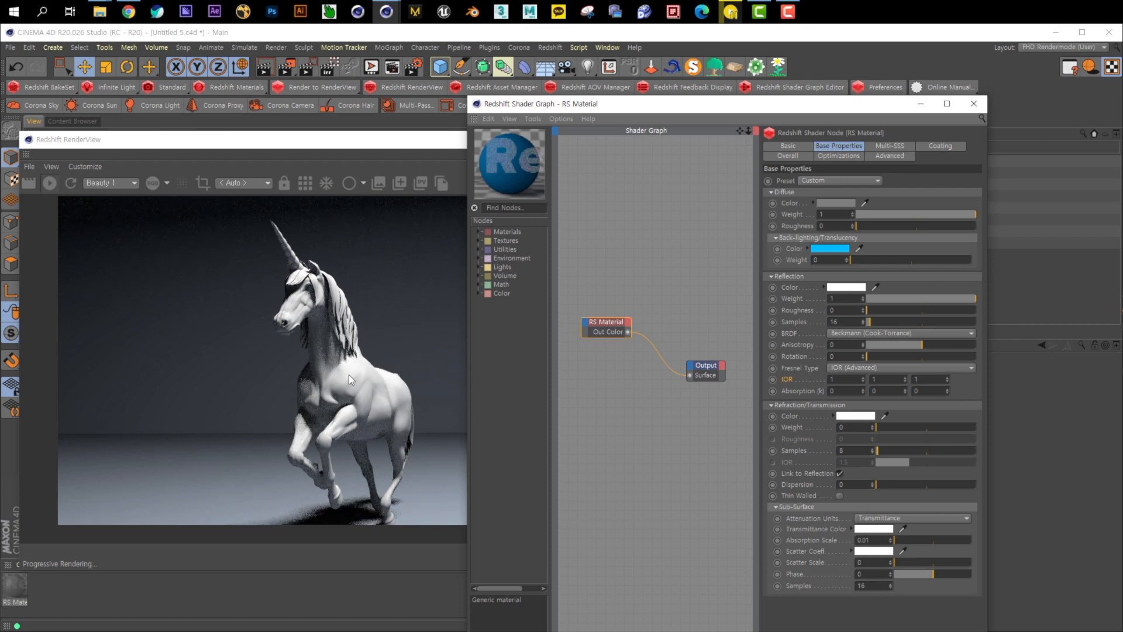
- Try a reflection IOR of 3 in all three channels while viewing the unicorn's chest up close
scroll(346, 389, up, 5)
double_click(832, 377)
text(3)
key(Tab)
text(3)
key(Tab)
text(3)
key(Return)
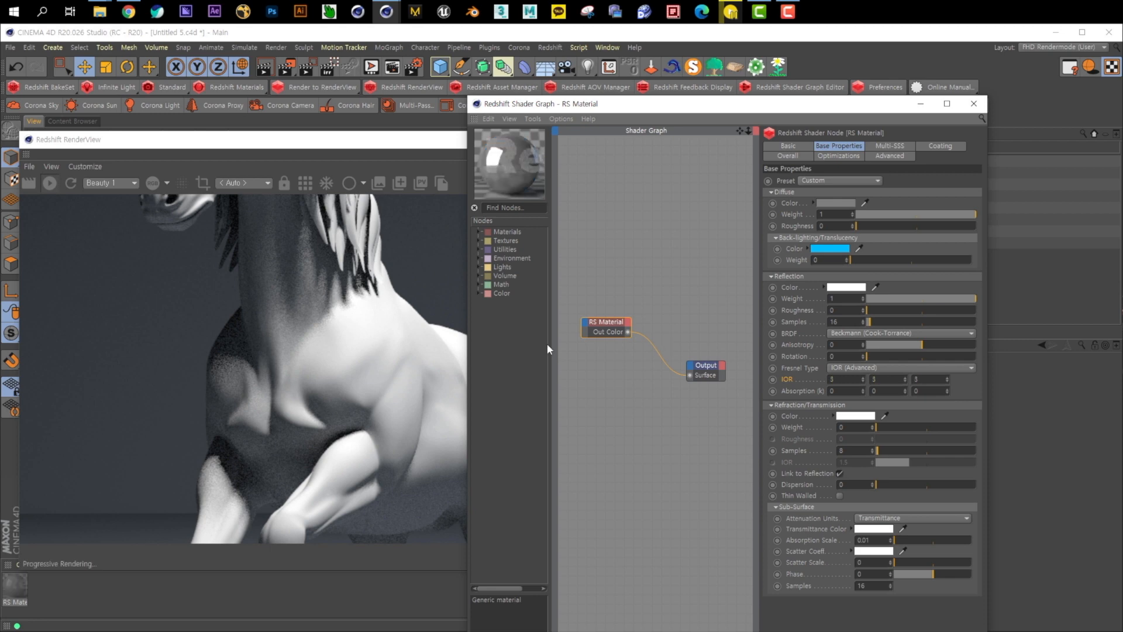
- Check the whole unicorn in the render and return all three reflection IOR values to 1.5
scroll(354, 376, down, 4)
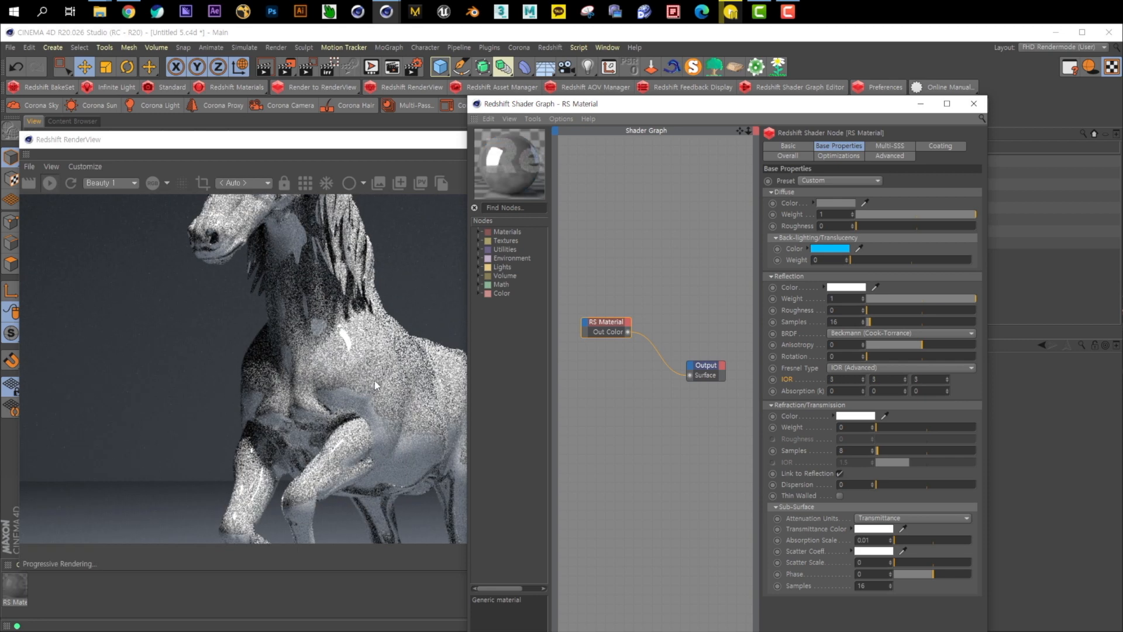
scroll(374, 380, down, 5)
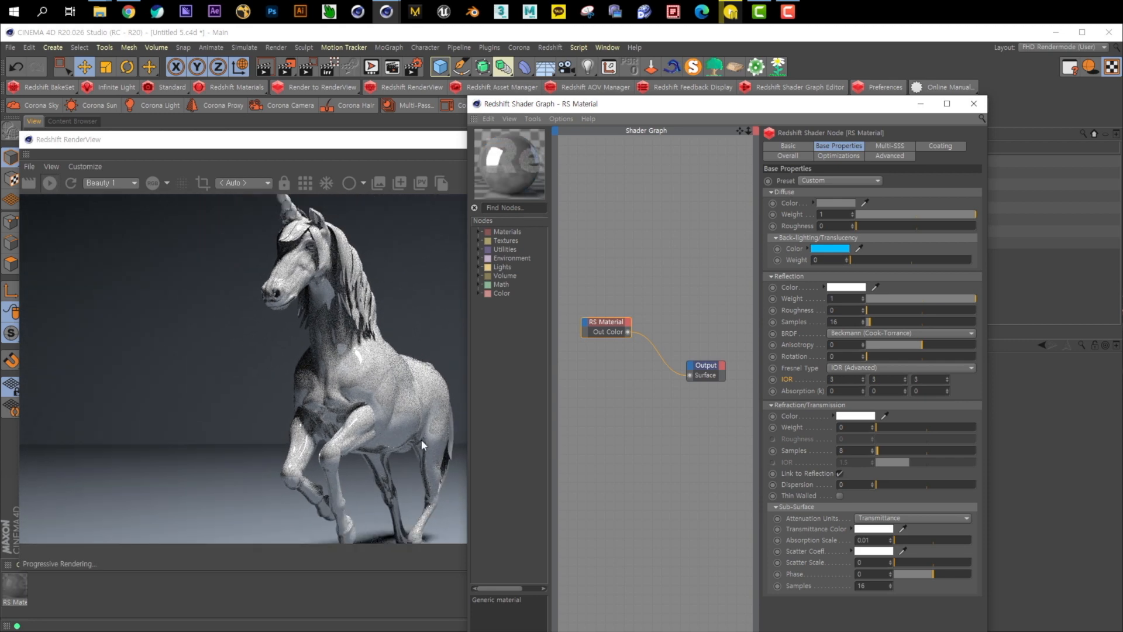
double_click(832, 379)
text(1.5)
key(Tab)
text(1.5)
key(Tab)
text(1.5)
key(Return)
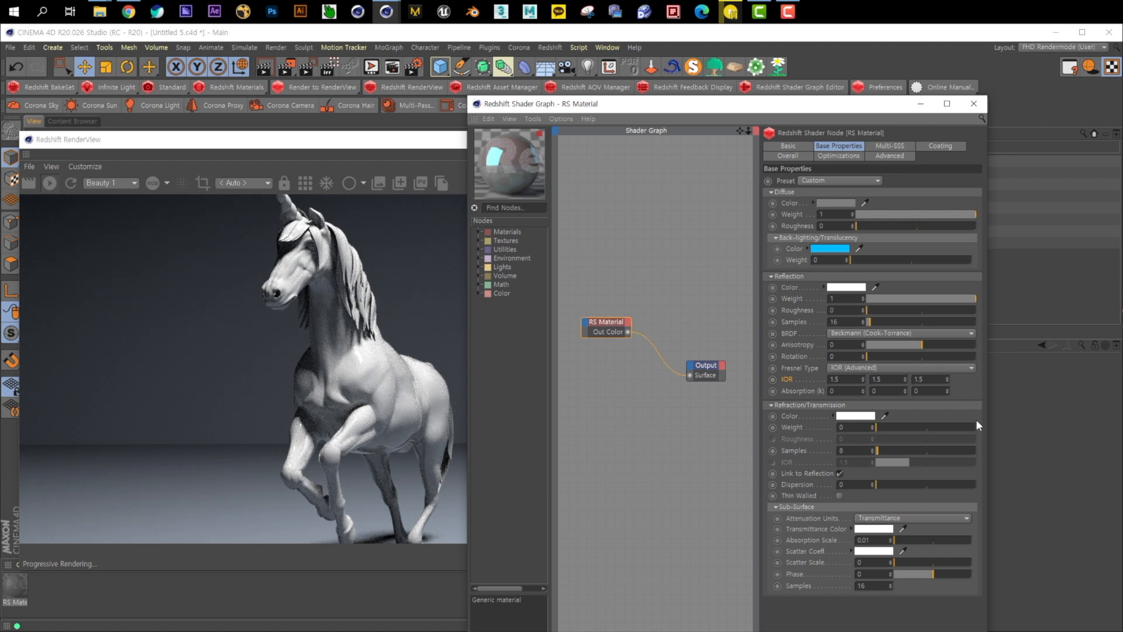
- Set the reflection's three Absorption (k) values to 1
click(850, 391)
text(1)
key(Tab)
text(1)
key(Tab)
text(1)
key(Return)
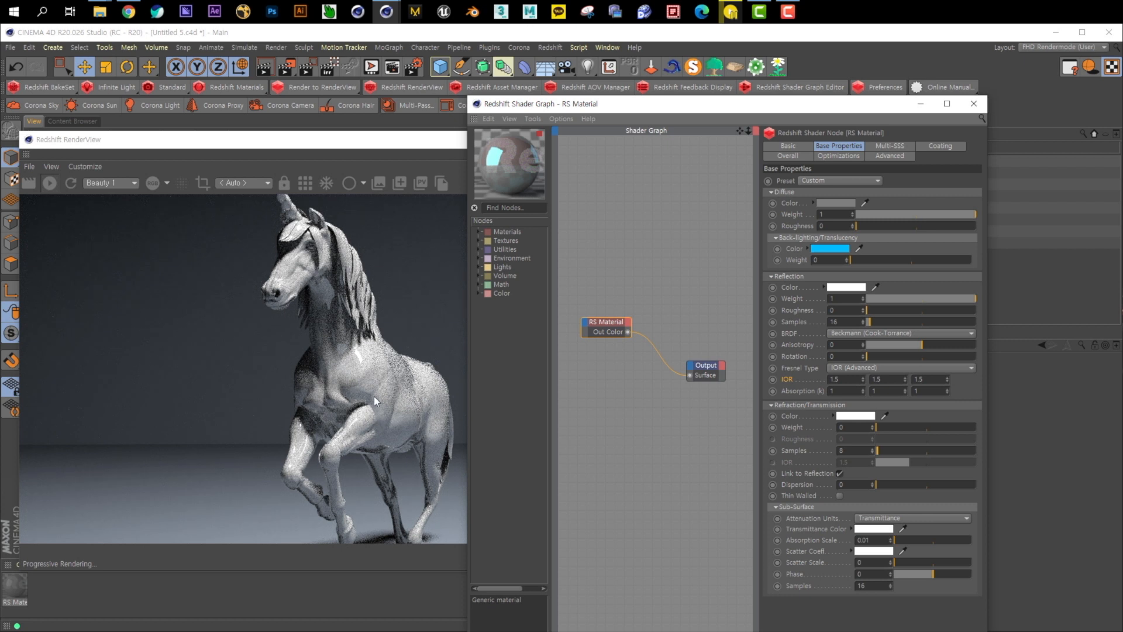
- Raise all three Absorption (k) values of the reflection to 5
drag(837, 390, 743, 387)
text(5)
key(Tab)
text(5)
key(Tab)
text(5)
key(Return)
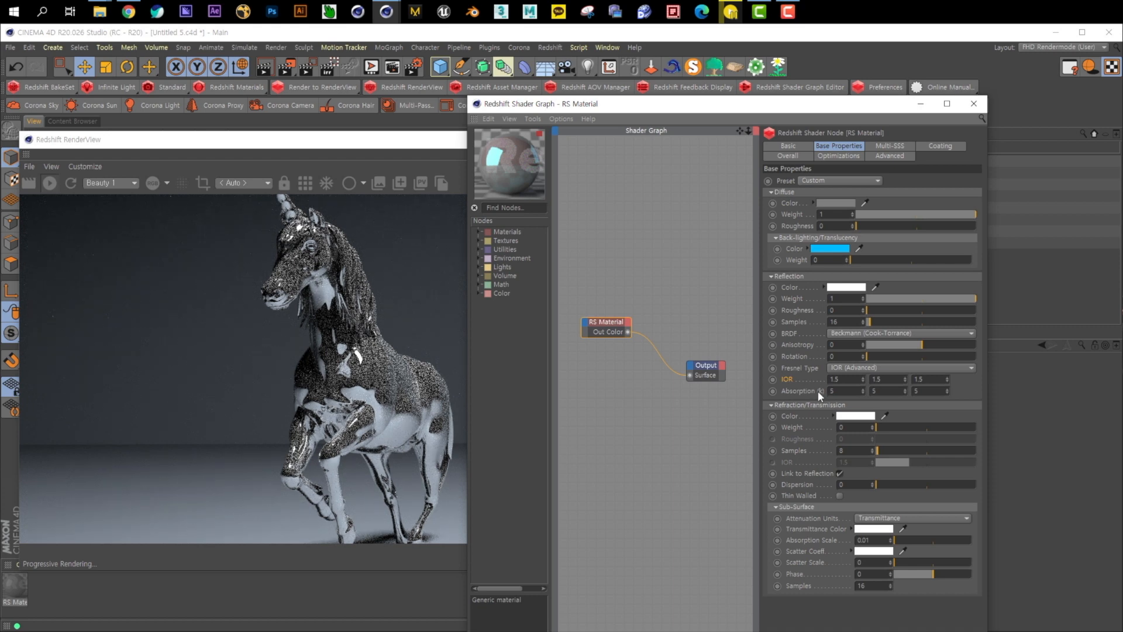
- Return the three Absorption (k) values of the reflection to 1
drag(837, 391, 773, 393)
text(1)
key(Tab)
text(1)
key(Tab)
text(1)
key(Return)
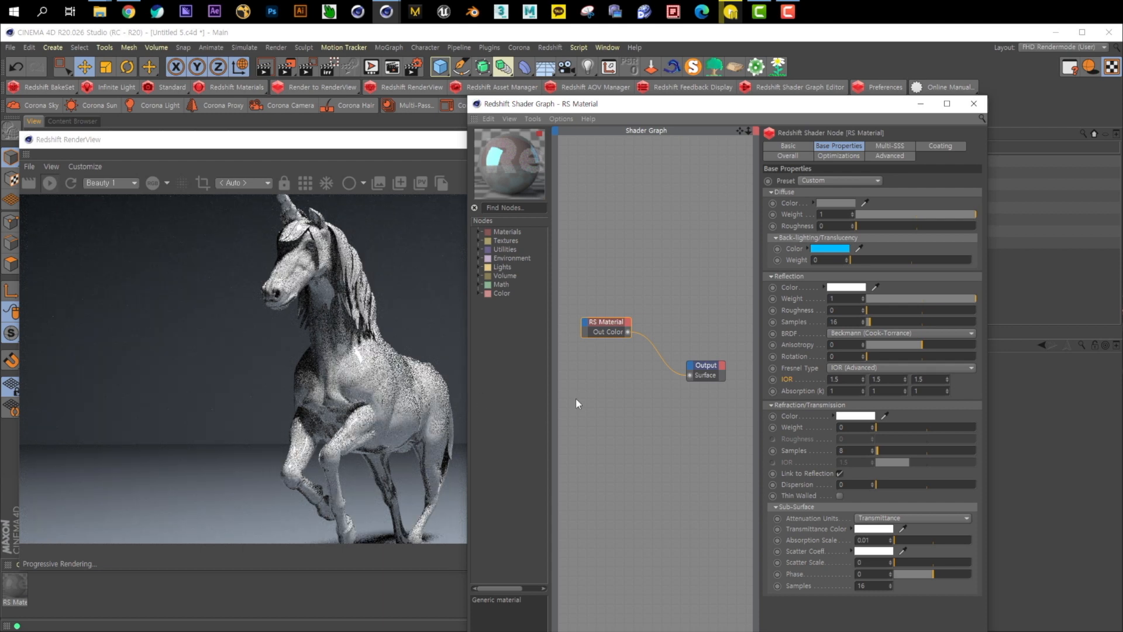
- Switch the reflection's Fresnel type to Color + Edge Tint and give Reflectivity a dark, fully saturated gold color
click(856, 367)
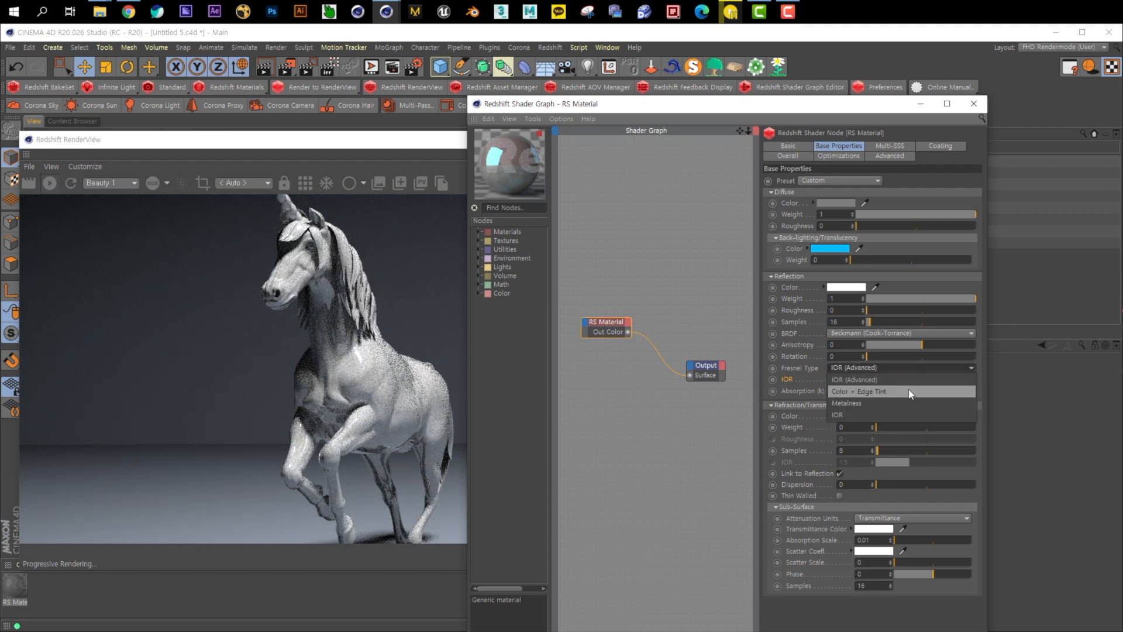
click(908, 388)
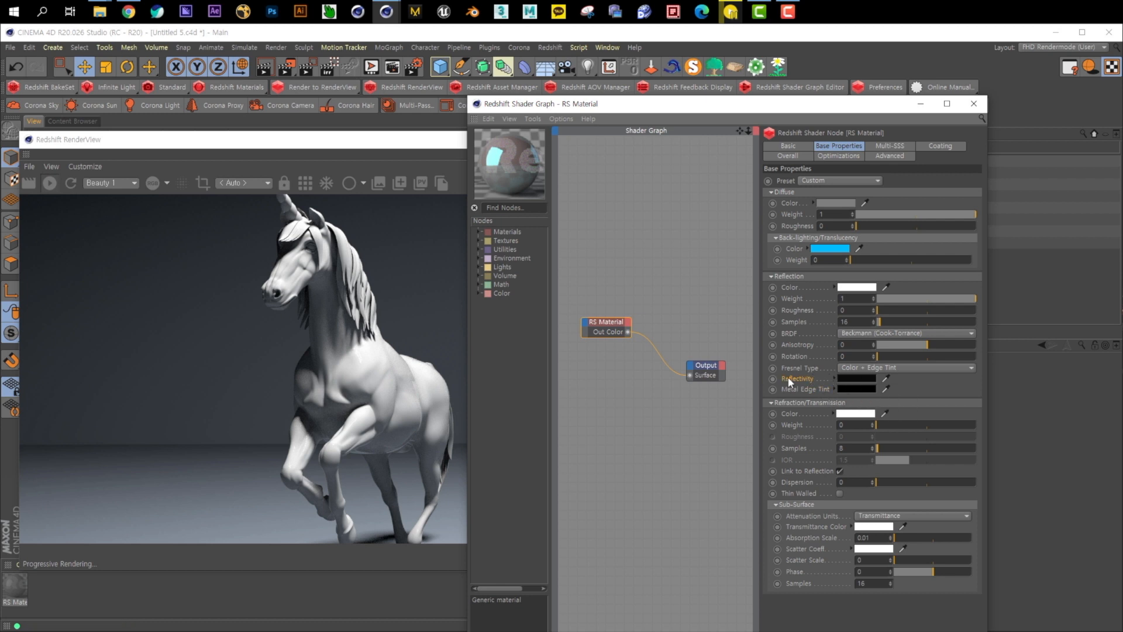
click(859, 377)
click(814, 374)
click(920, 386)
click(974, 386)
click(910, 399)
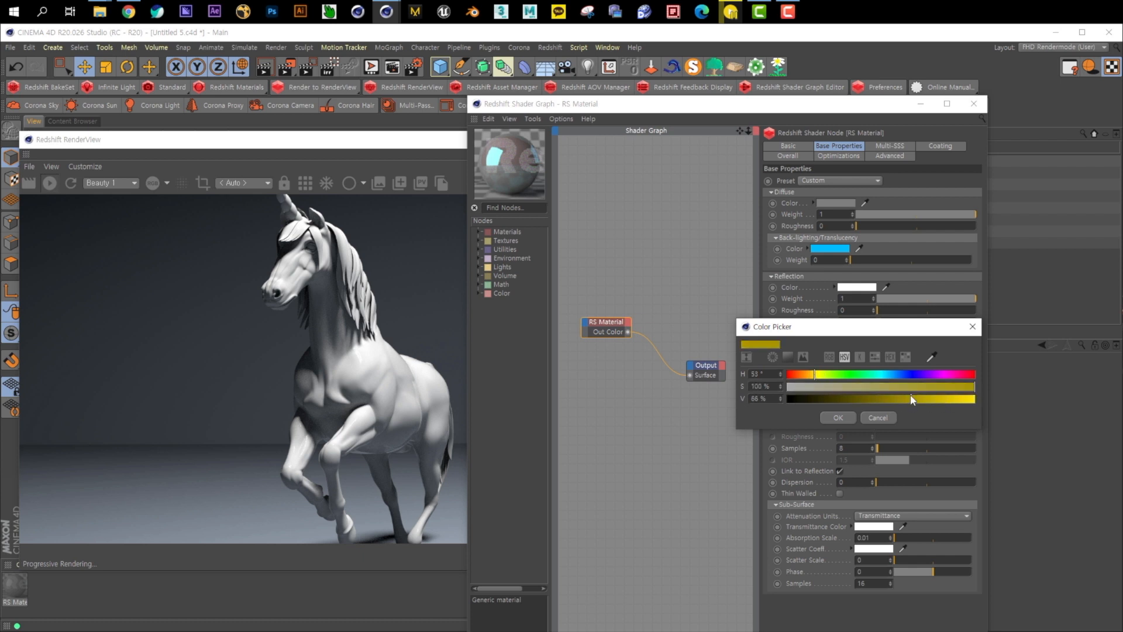
click(844, 419)
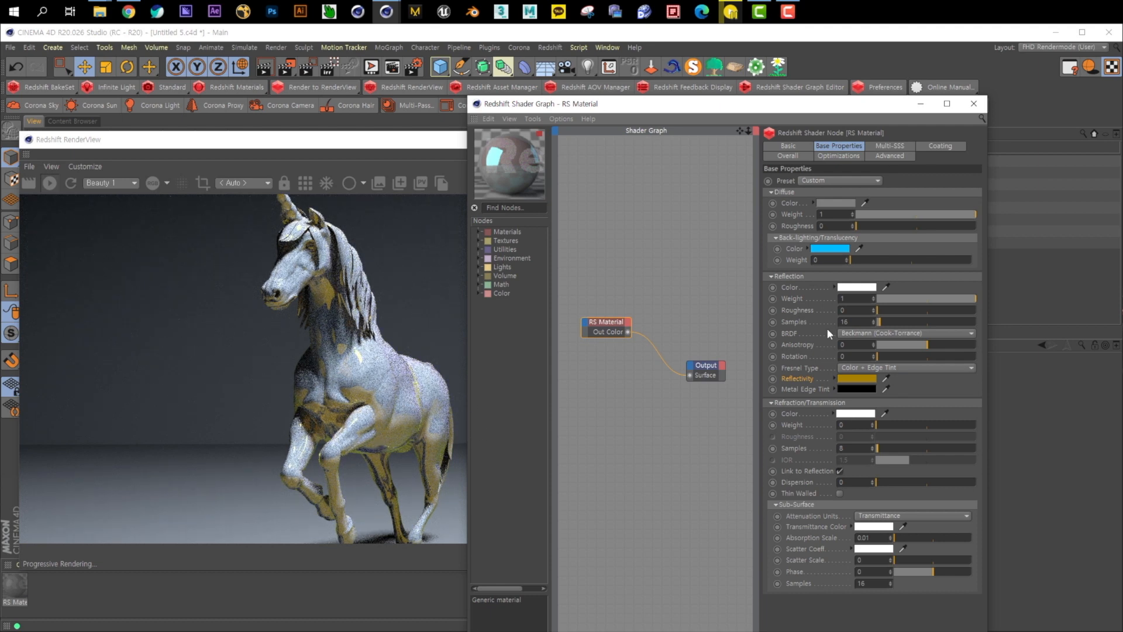
- Darken the diffuse color to 14% value and set the Metal Edge Tint to a bright yellow-orange
click(836, 203)
drag(801, 211, 760, 212)
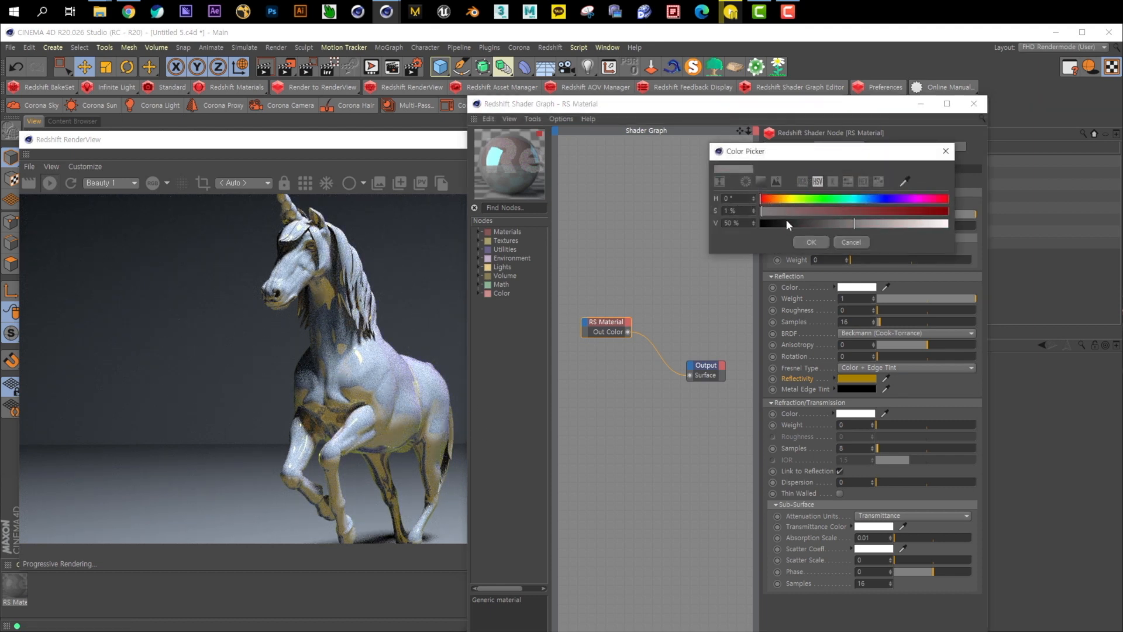
click(785, 223)
click(812, 241)
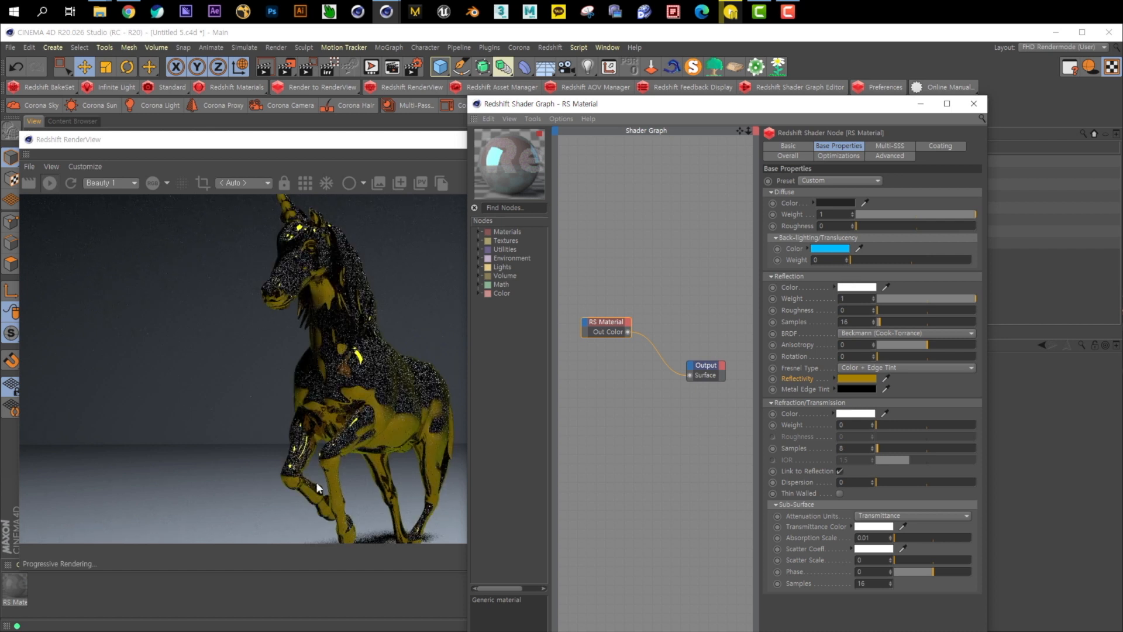
click(856, 389)
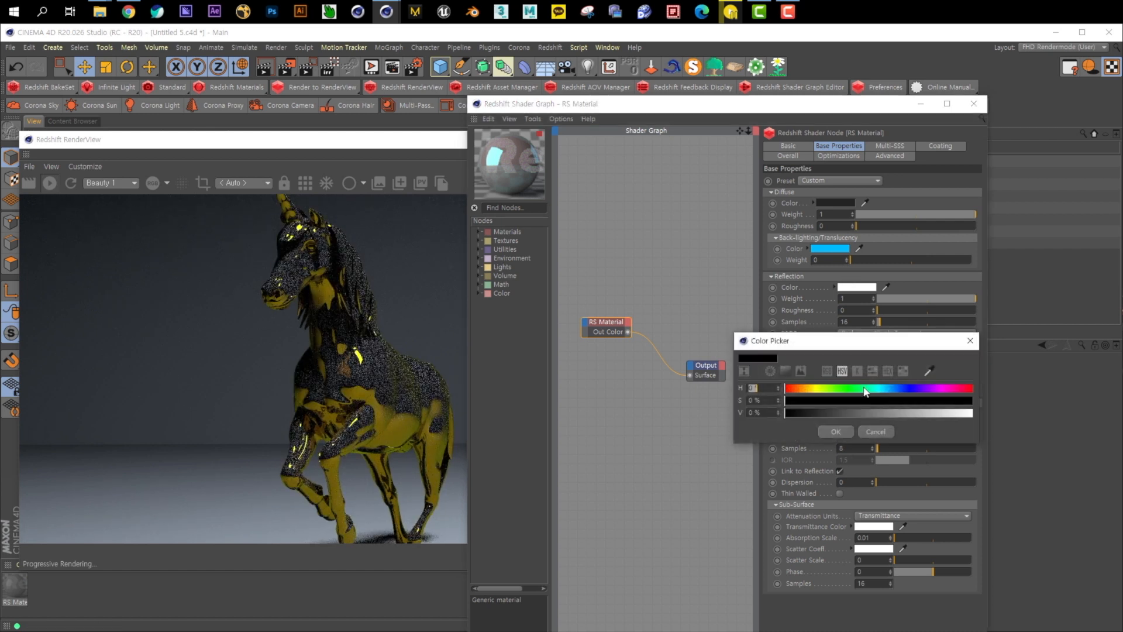
drag(822, 388, 808, 389)
drag(878, 412, 982, 402)
click(835, 431)
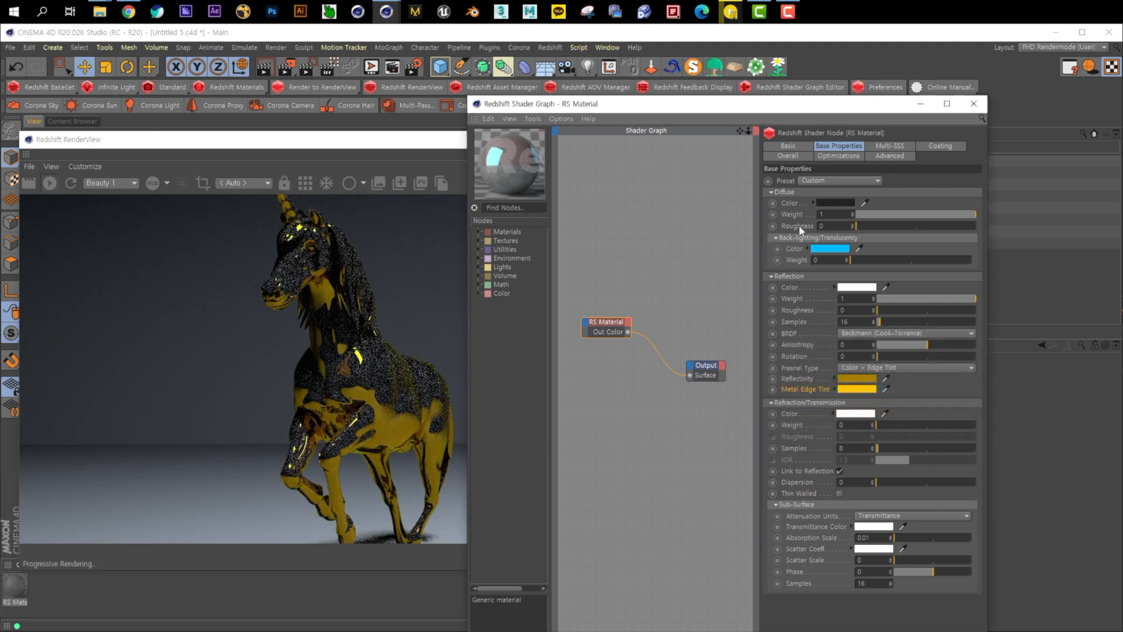
- Change the diffuse color to a golden brown with hue 45°, saturation 52% and value 39%
click(844, 202)
click(795, 201)
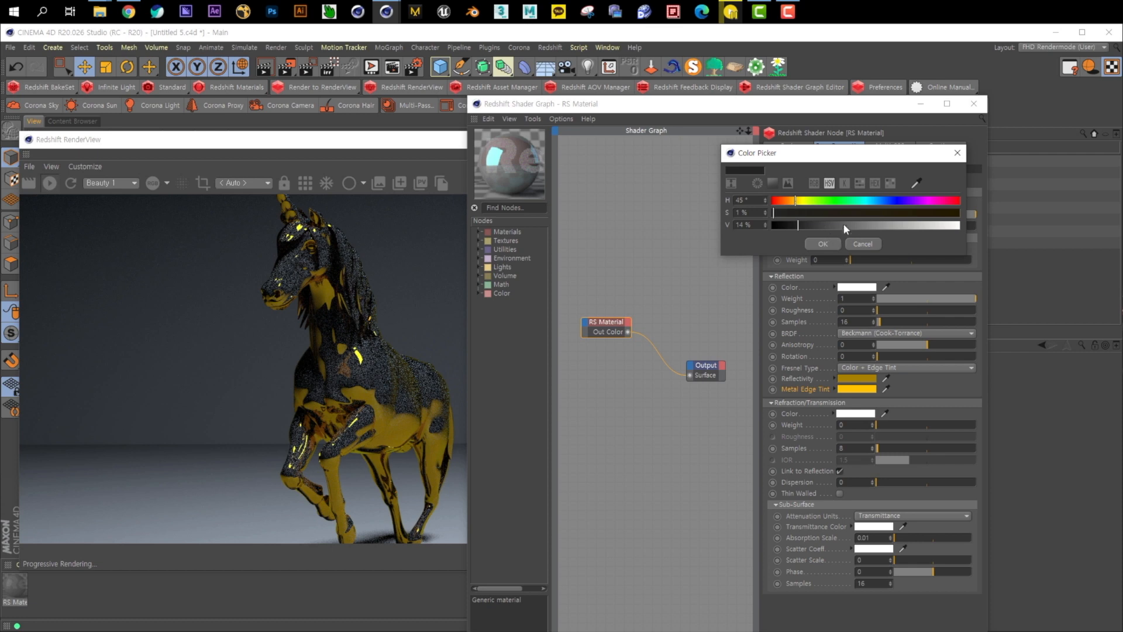
drag(844, 224, 887, 226)
click(869, 213)
click(823, 244)
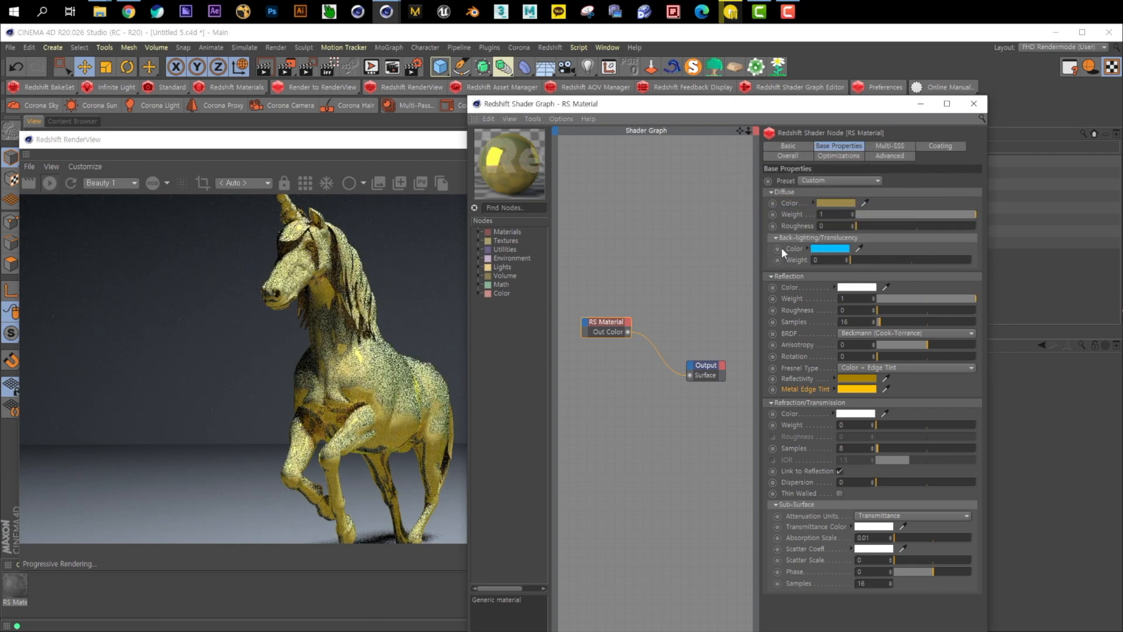
click(842, 203)
click(858, 229)
click(821, 248)
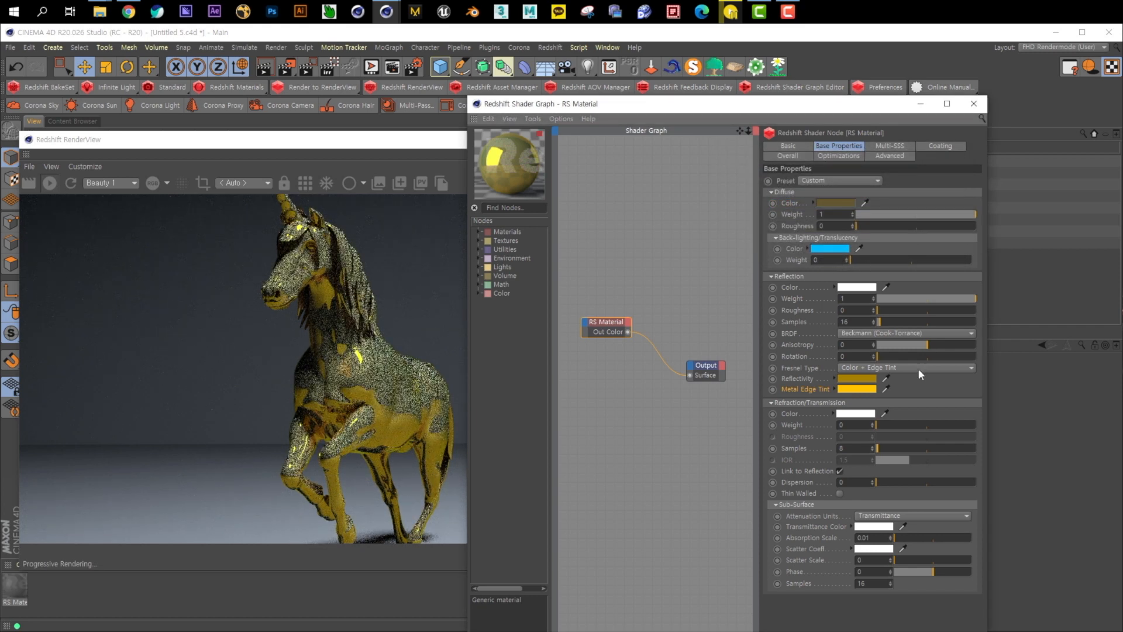
- Set the Metal Edge Tint to magenta and the Reflectivity color to a saturated blue
click(871, 379)
click(949, 384)
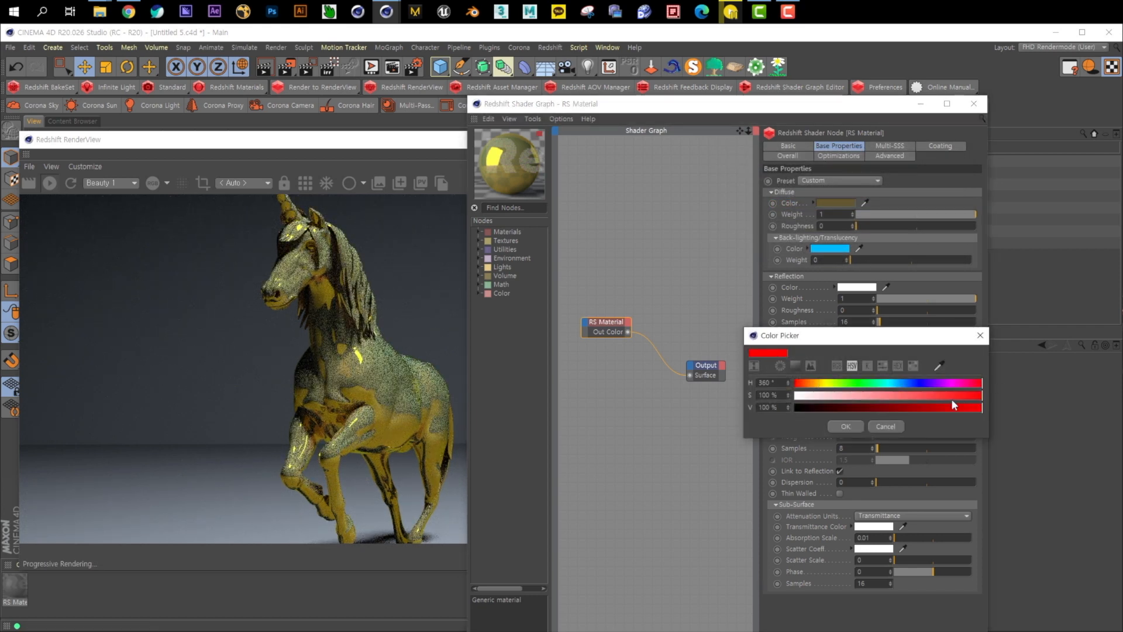
click(947, 385)
click(853, 426)
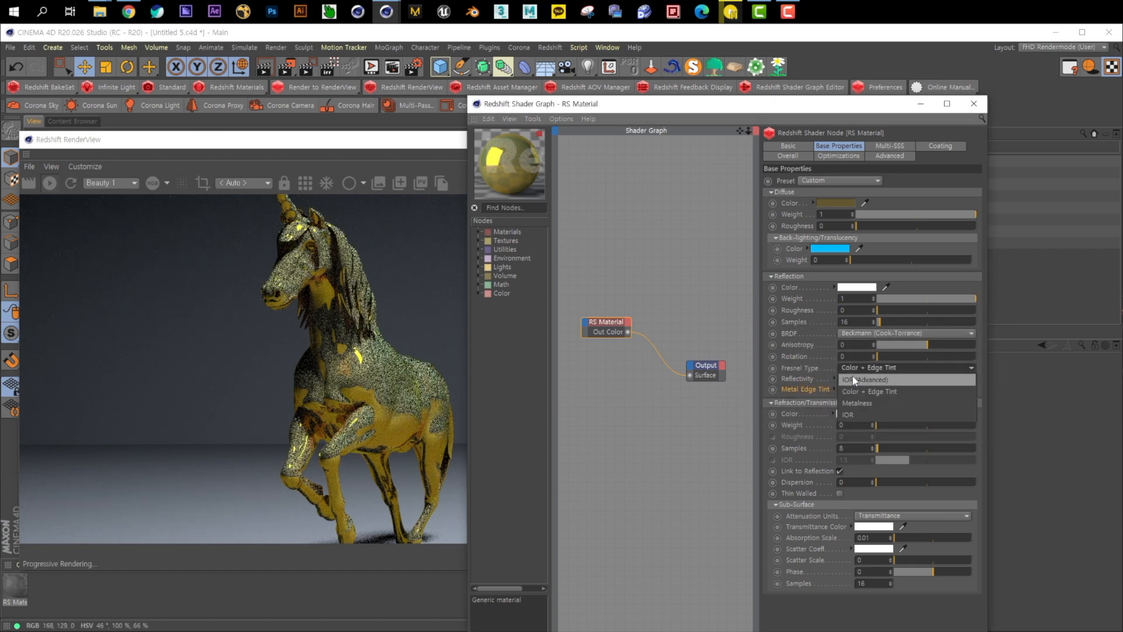
click(856, 378)
drag(866, 379, 898, 379)
drag(954, 402, 1004, 406)
click(837, 421)
- Set the diffuse color to black, keeping Color + Edge Tint as the Fresnel type
click(836, 203)
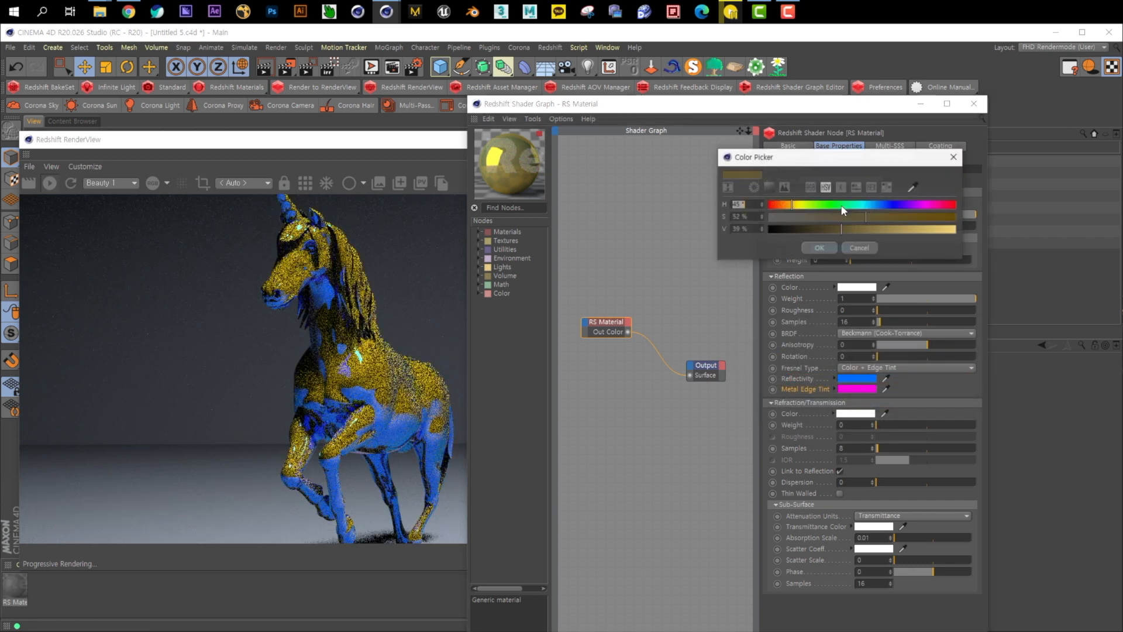
drag(798, 228, 771, 227)
click(824, 249)
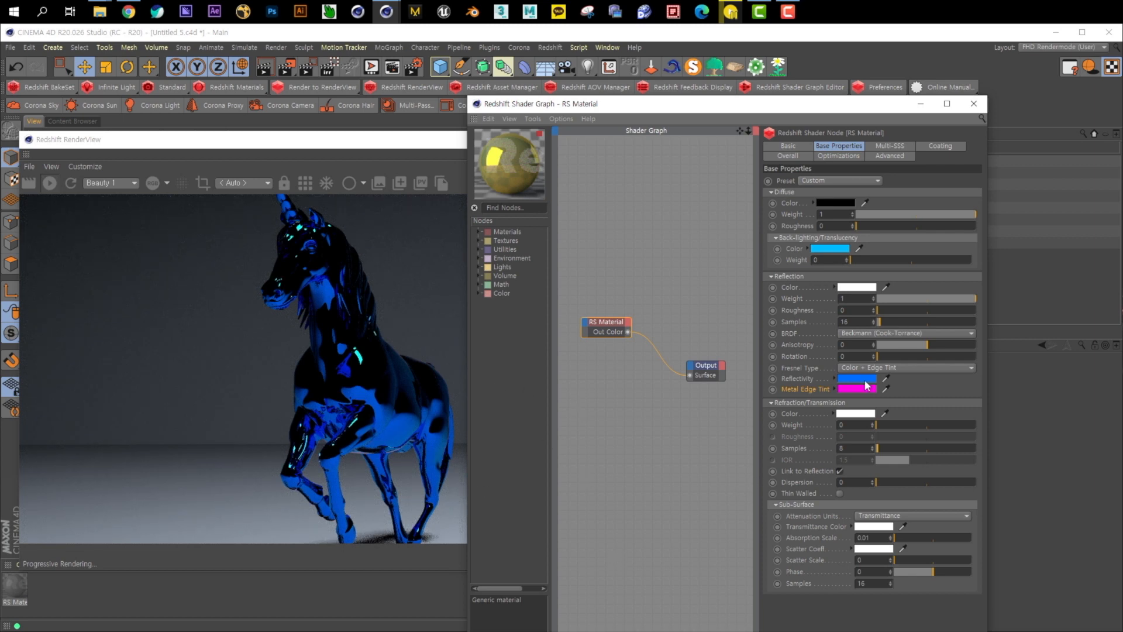
click(892, 368)
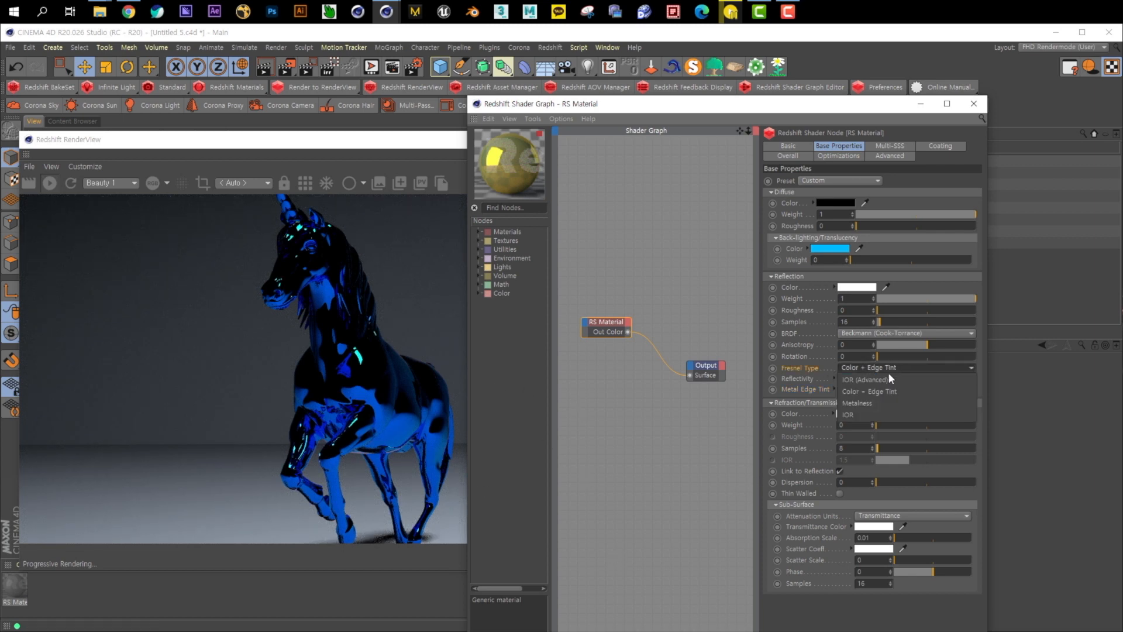
click(822, 369)
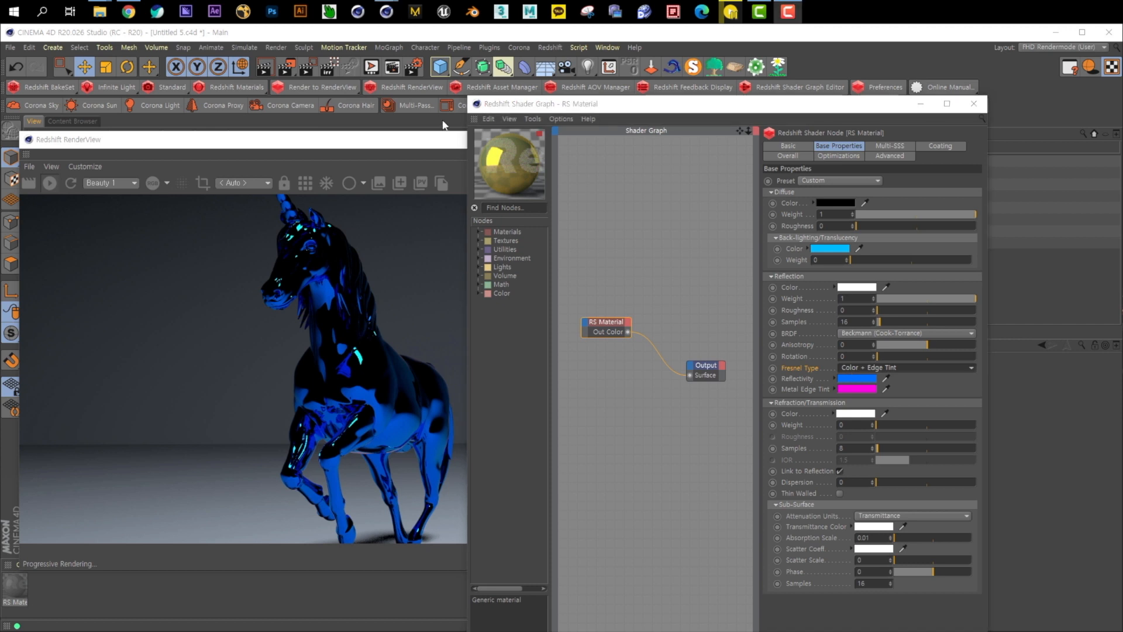
- Set the diffuse color to pink (hue 324°, saturation 42%, value 72%) and the back-lighting/translucency color to white
click(838, 203)
drag(855, 227, 936, 202)
click(849, 213)
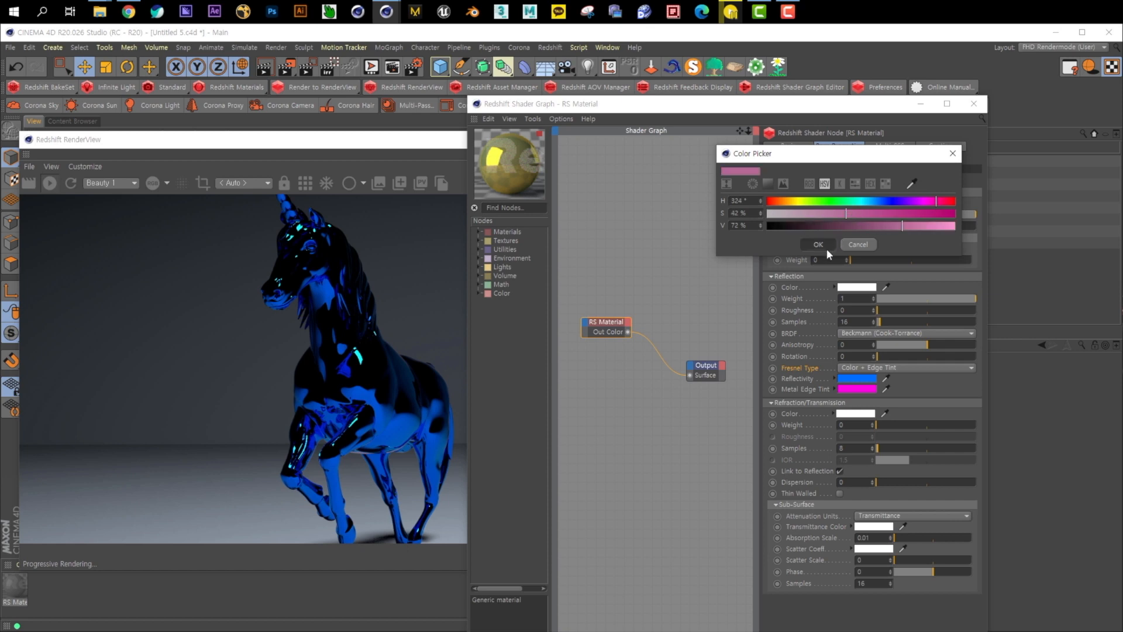
click(825, 244)
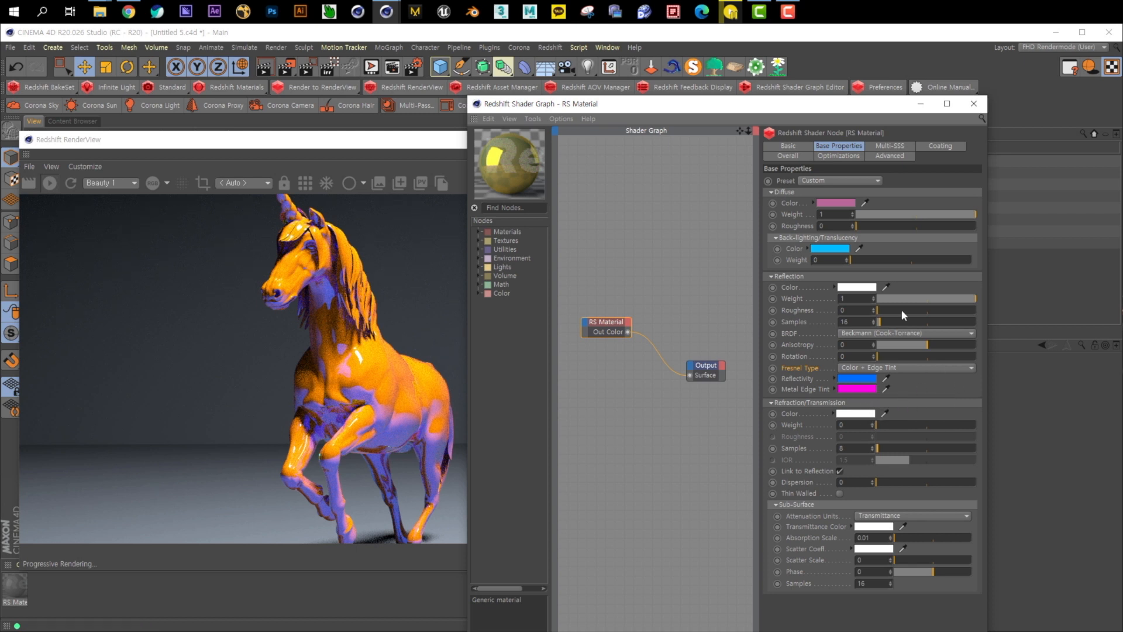
click(830, 249)
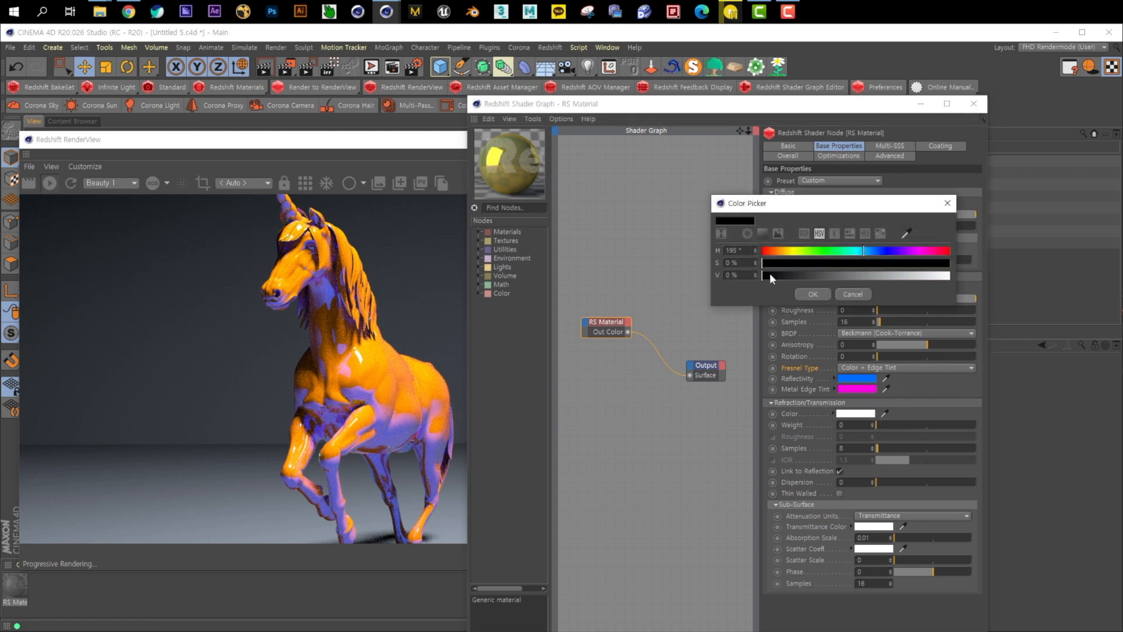
click(853, 294)
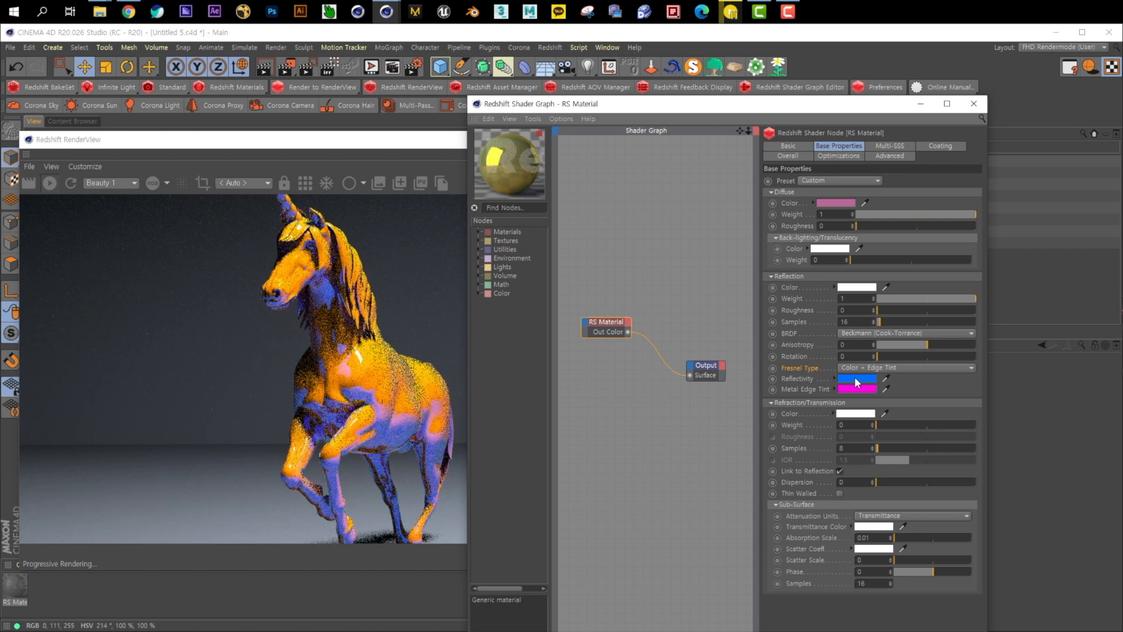
- Try blue as the Metal Edge Tint before restoring magenta, and change the Reflectivity color to cyan
click(872, 389)
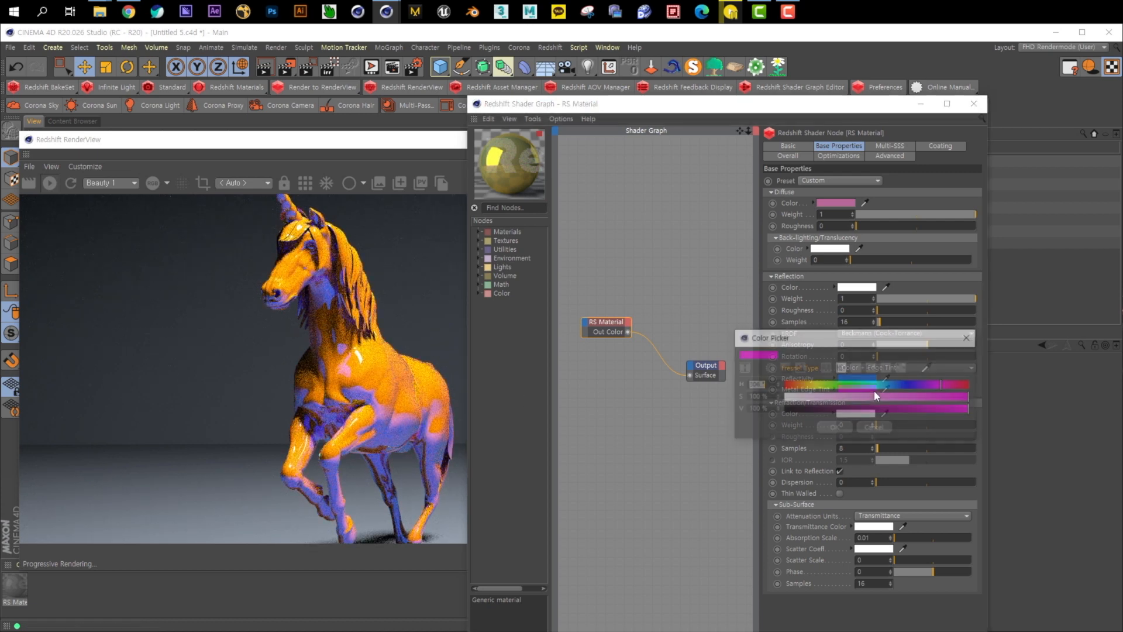
click(904, 381)
click(843, 425)
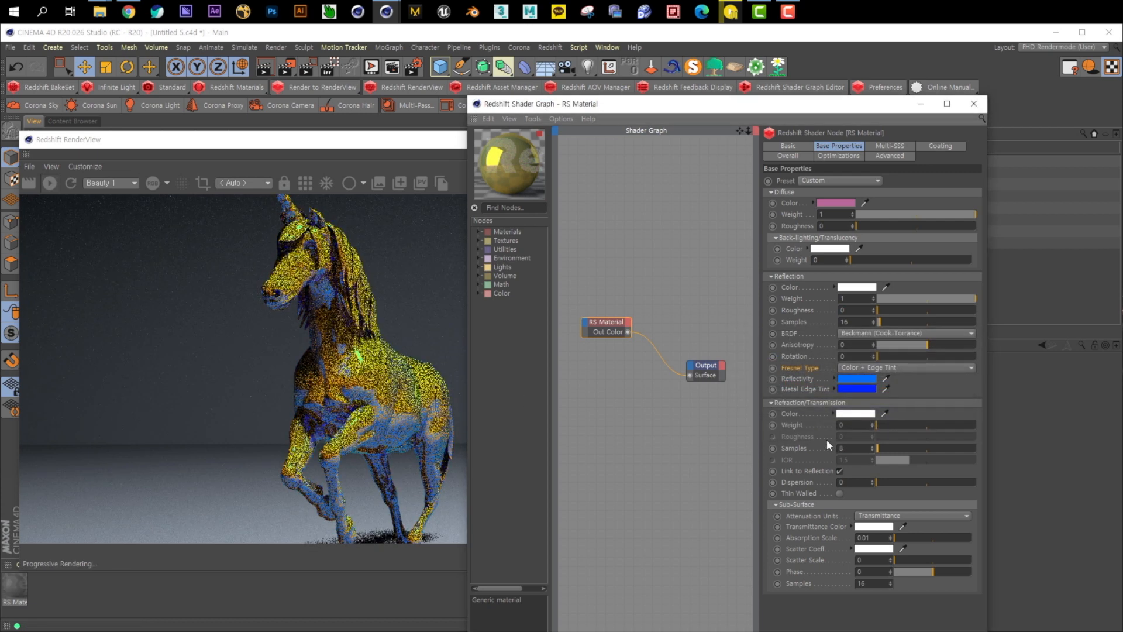
click(870, 379)
click(887, 377)
click(847, 420)
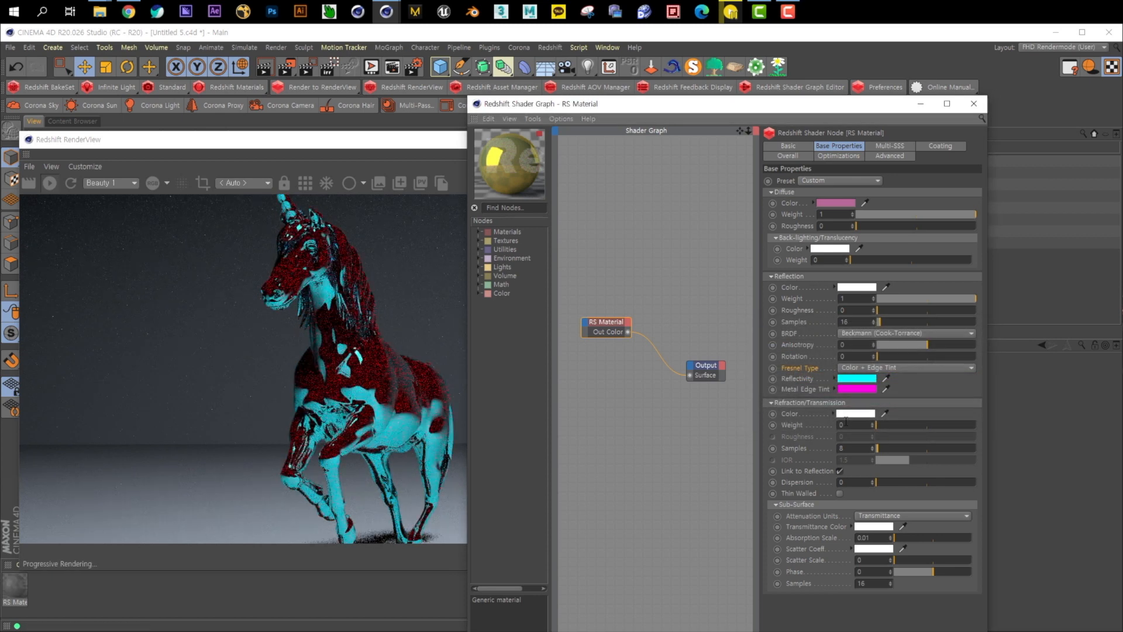
- Try a vivid purple Reflectivity color, undo it, and sample a neutral gray in its place
key(ctrl+z)
click(868, 379)
click(942, 374)
click(842, 416)
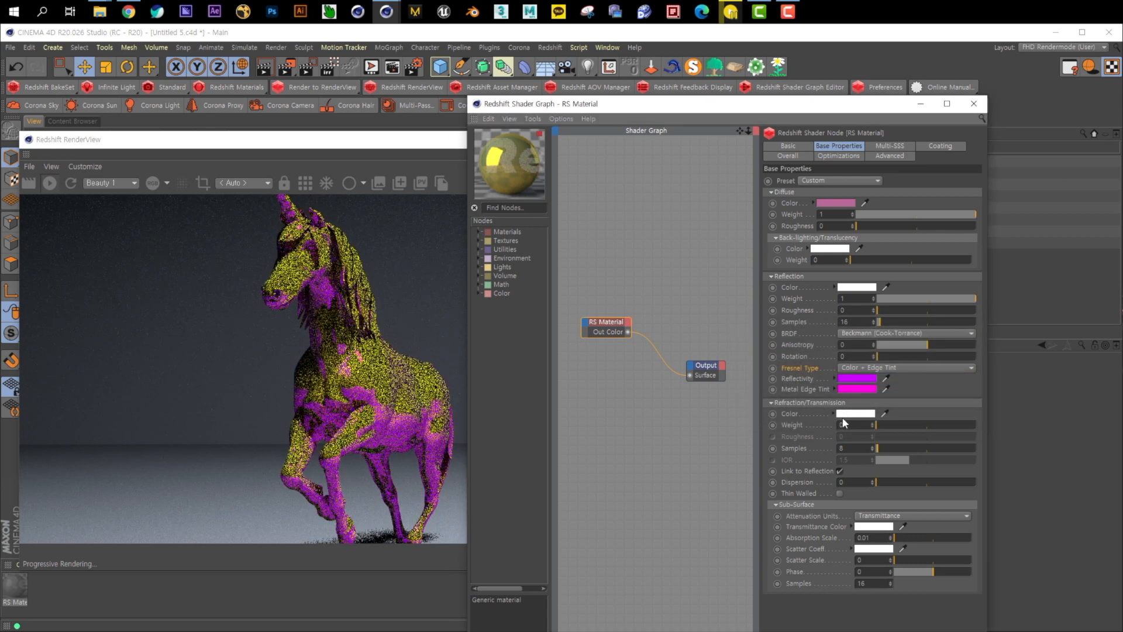
key(ctrl+z)
click(874, 379)
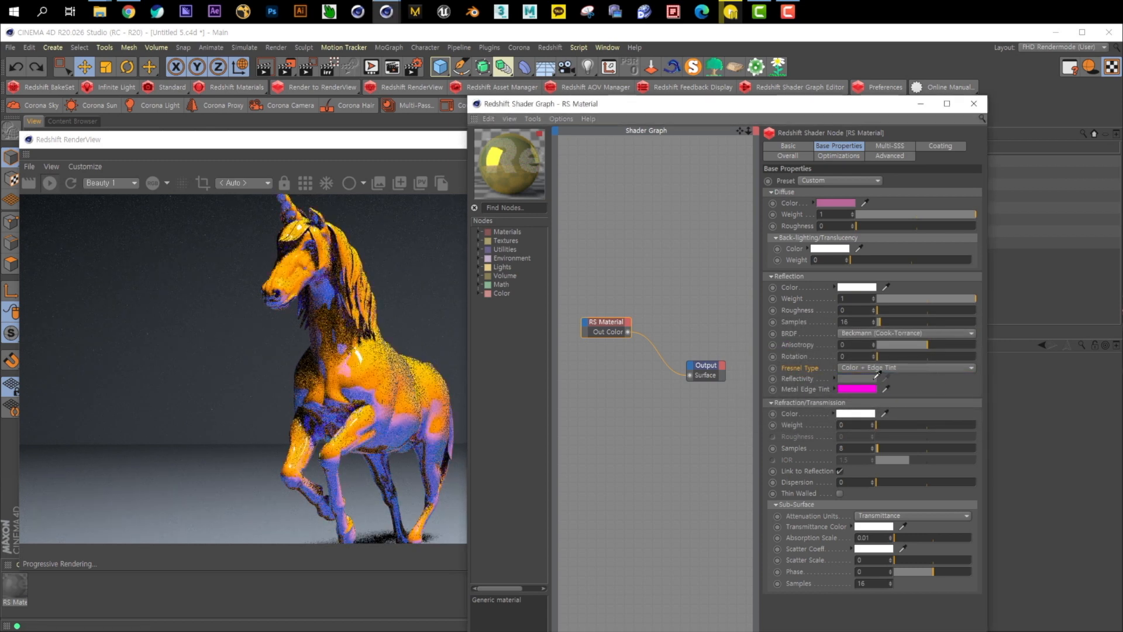
click(878, 375)
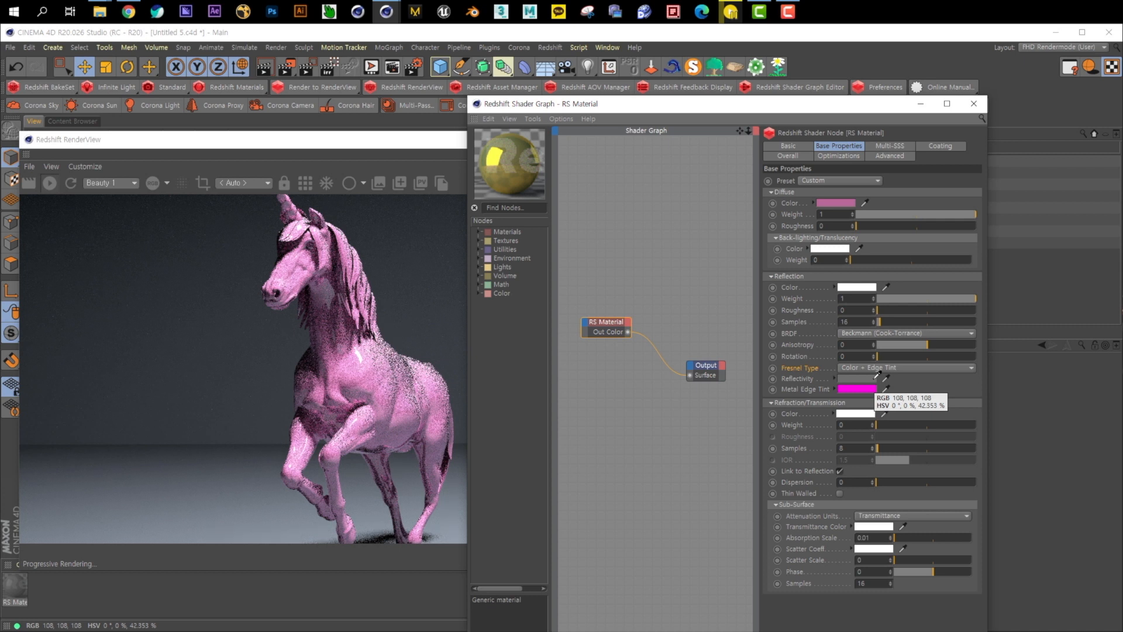
- Set the Reflectivity color to purple with hue 278°, saturation 77% and value 60%
click(875, 378)
click(938, 376)
click(946, 389)
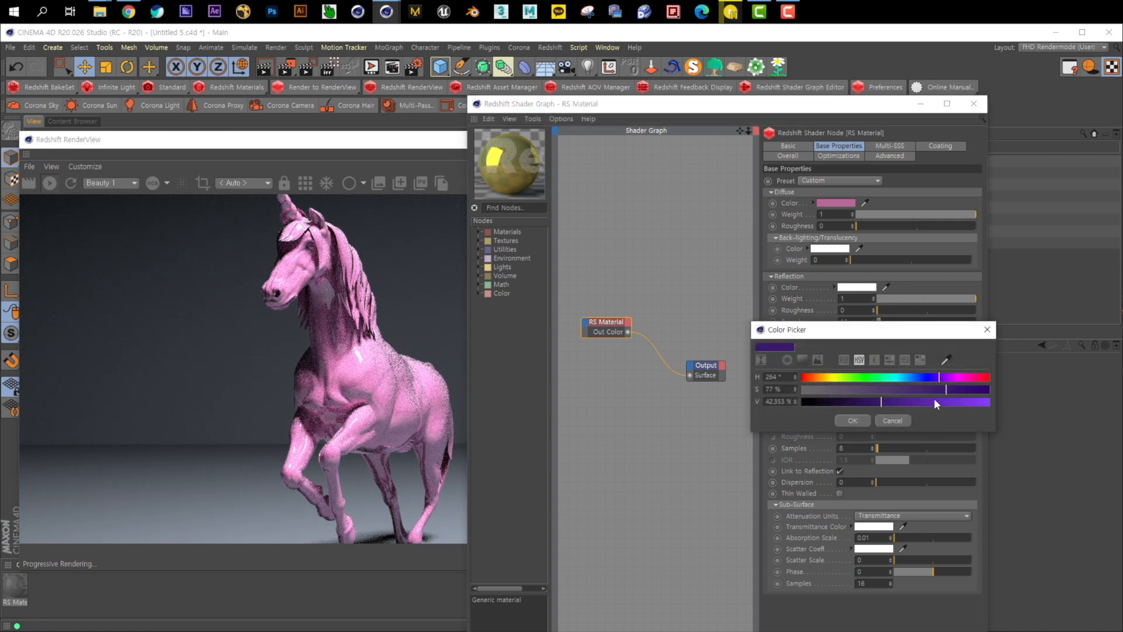
click(915, 402)
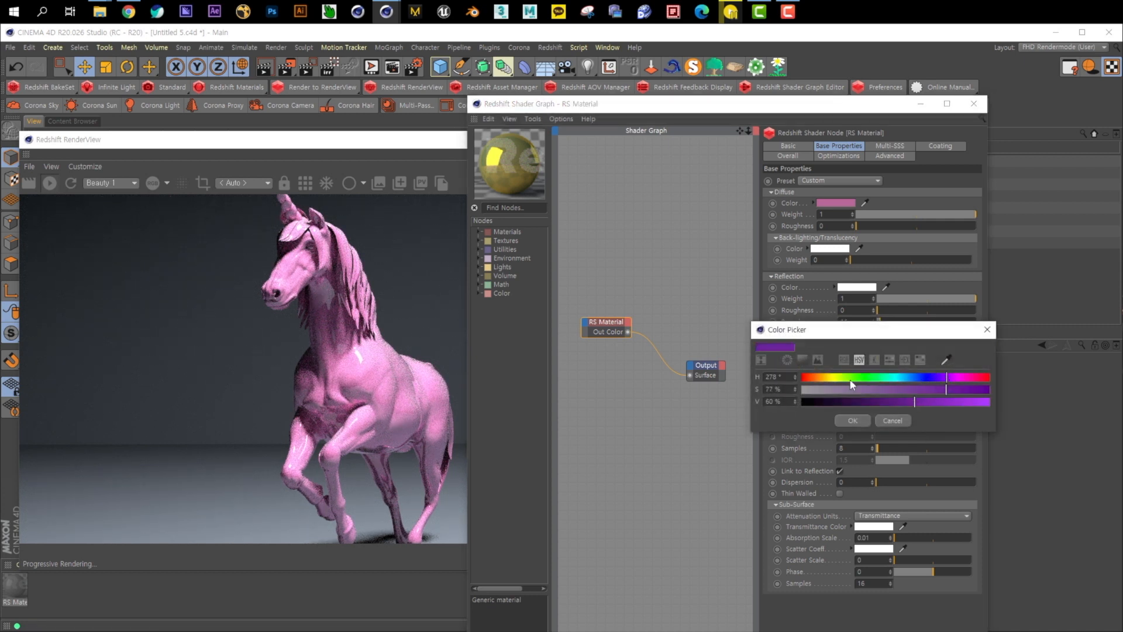
click(851, 420)
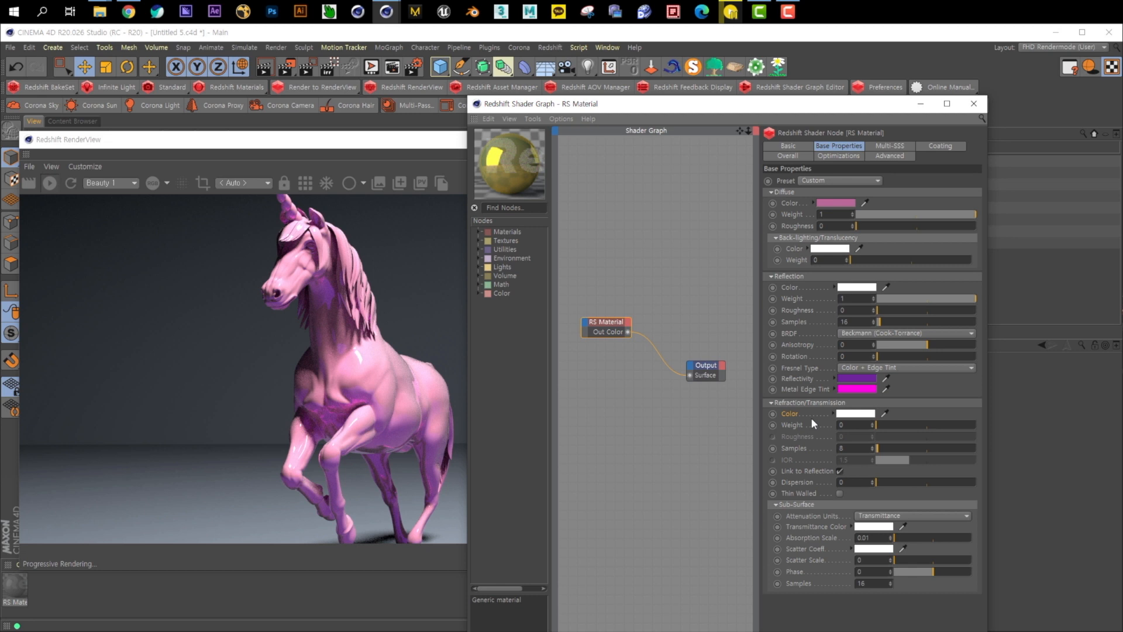
- Try refraction/transmission weights of 1, 0.228 and 0.46, and settle on 0.645
drag(895, 426, 978, 425)
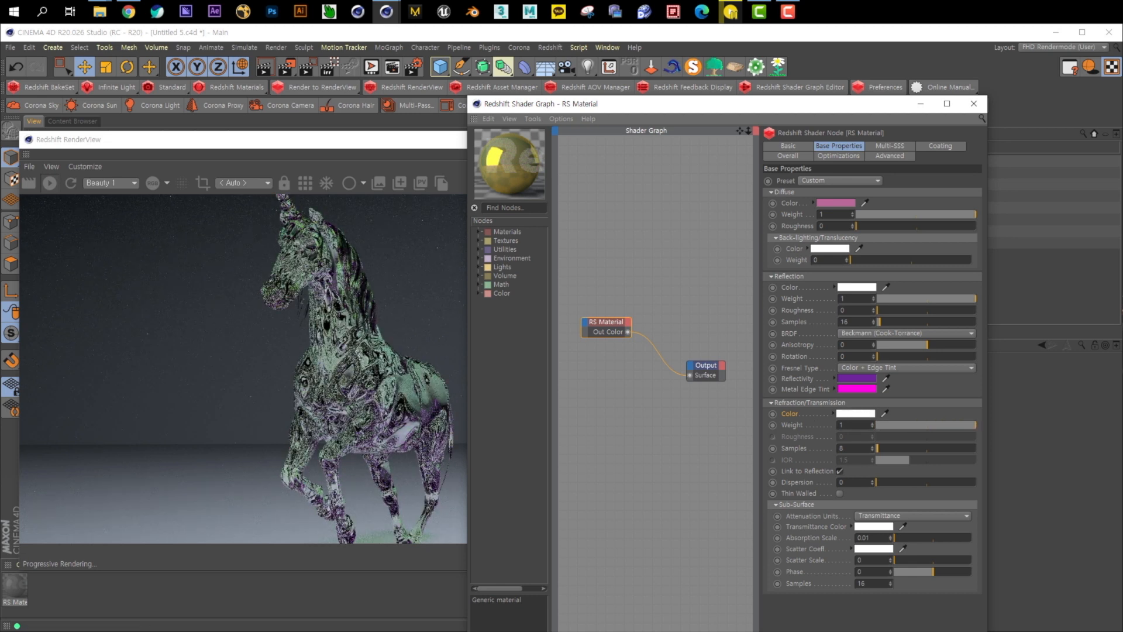
click(899, 426)
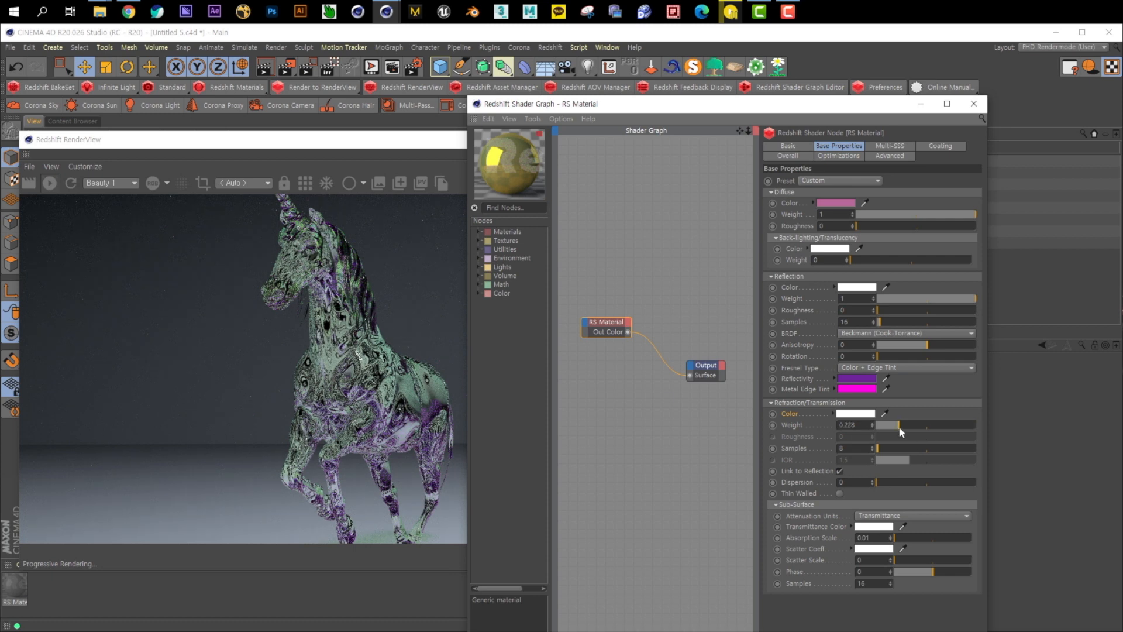
click(922, 426)
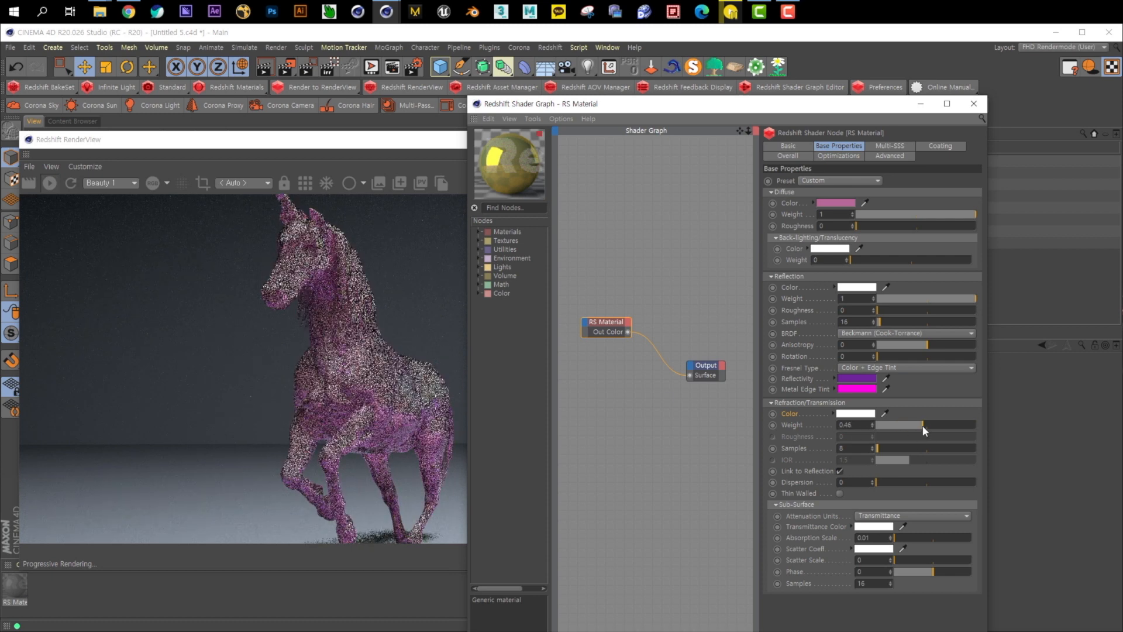
click(940, 425)
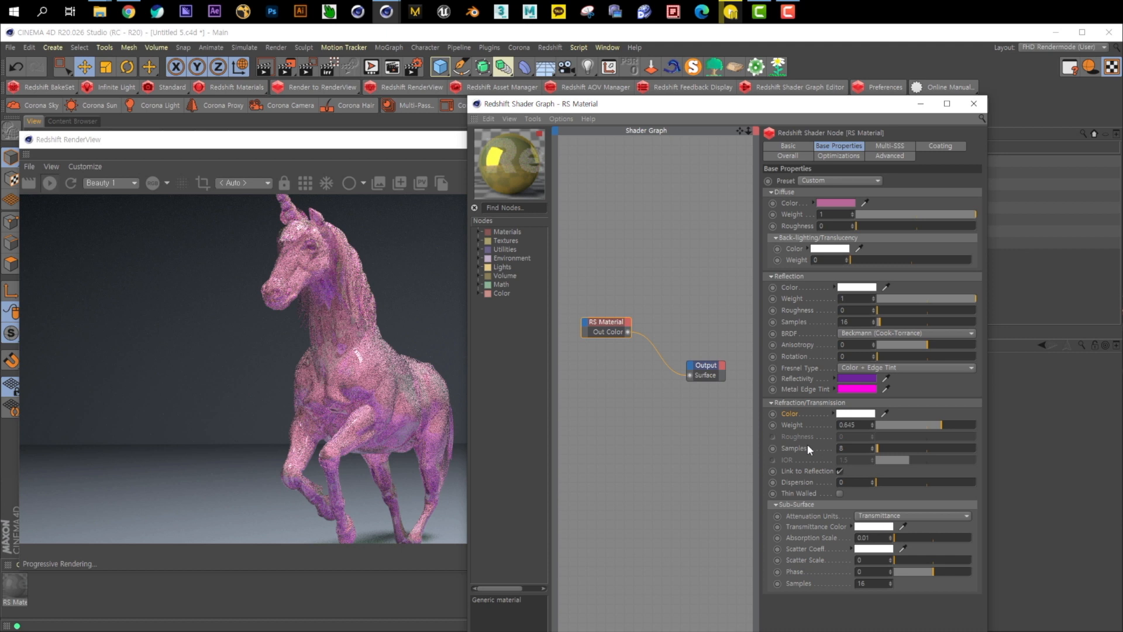
- Rearrange the RenderView and Shader Graph windows so more of the unicorn render shows beside the material settings
drag(443, 145, 522, 148)
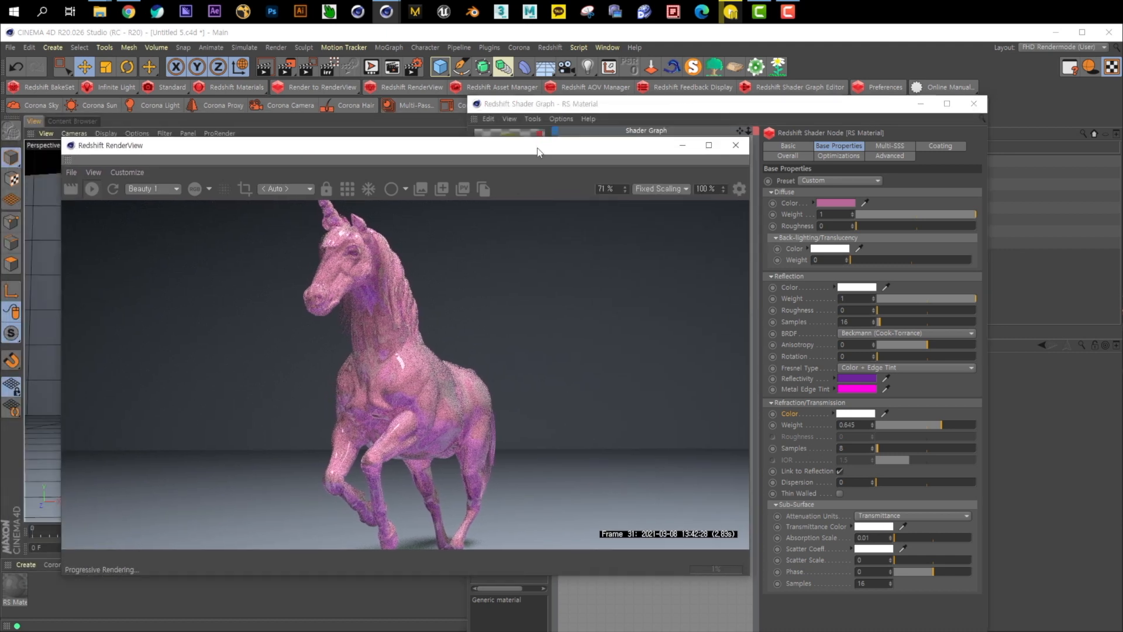
click(674, 120)
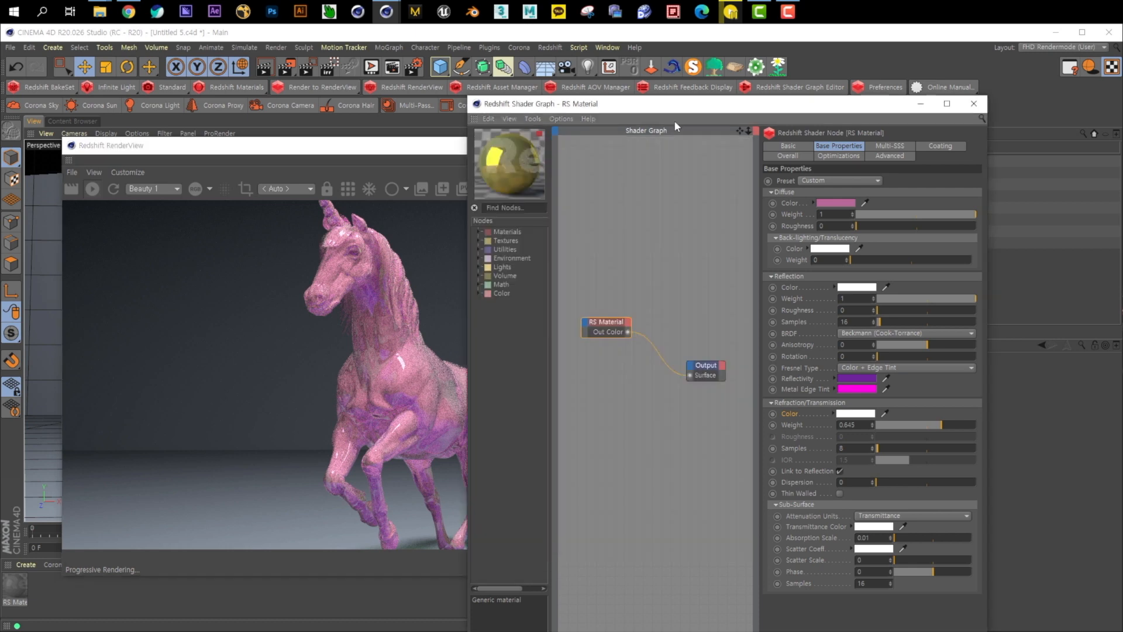
drag(381, 150, 343, 145)
drag(649, 106, 692, 105)
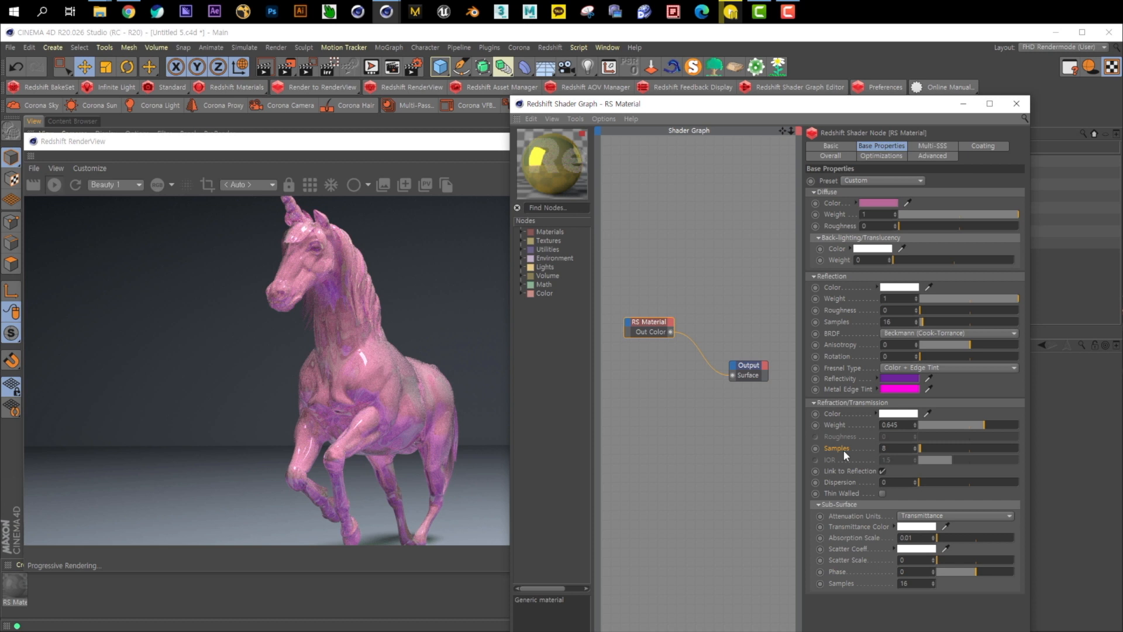
- Toggle Link to Reflection off and back on, and raise the refraction Dispersion to 5.88
click(882, 470)
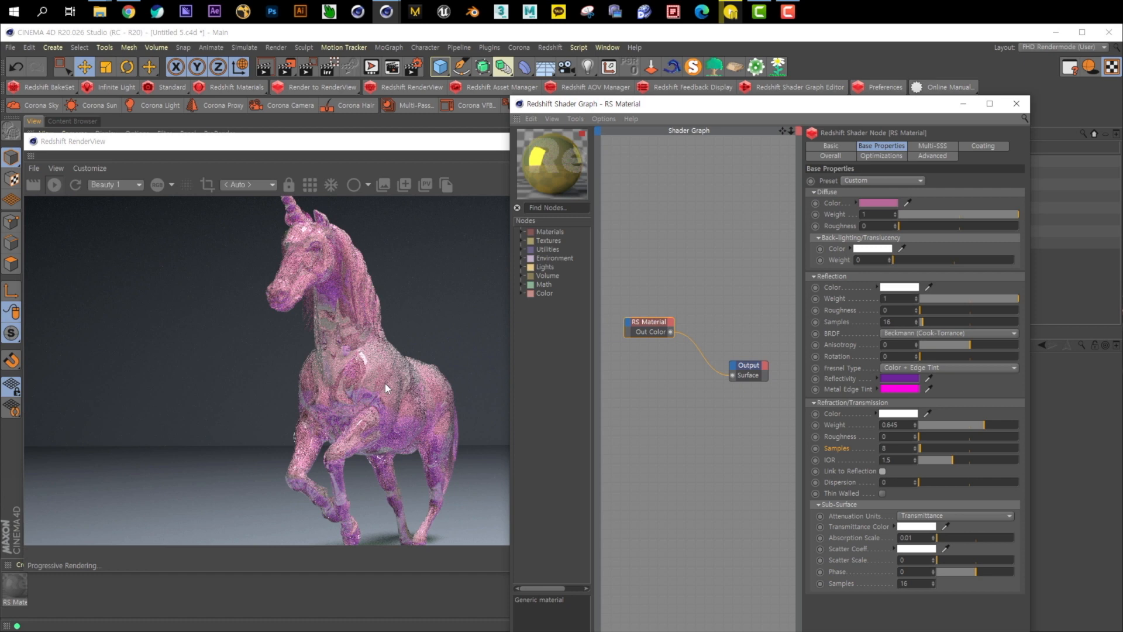
click(882, 471)
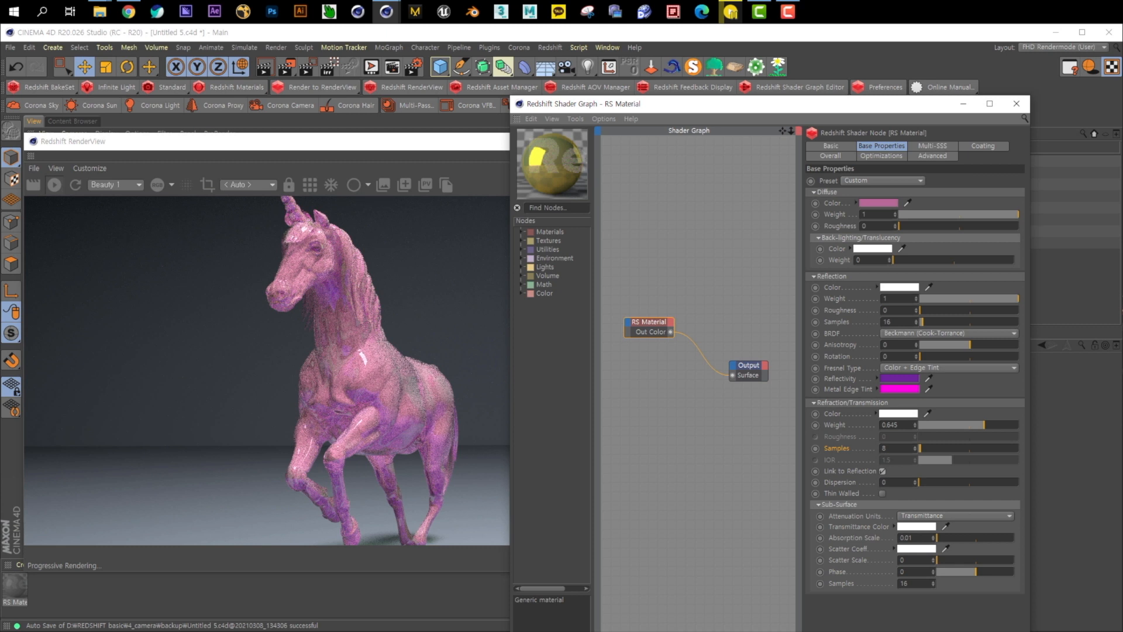
drag(919, 482, 927, 482)
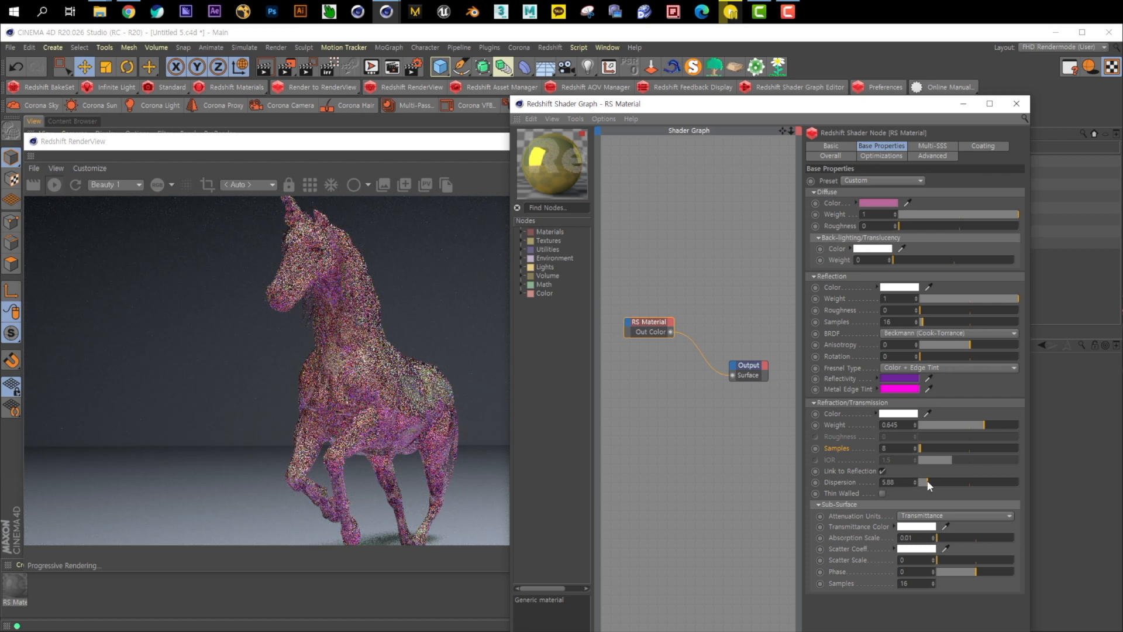
- Desaturate the diffuse color to gray with saturation 0%, and set the reflection's Fresnel Type to IOR
click(888, 204)
drag(885, 214, 808, 215)
click(862, 245)
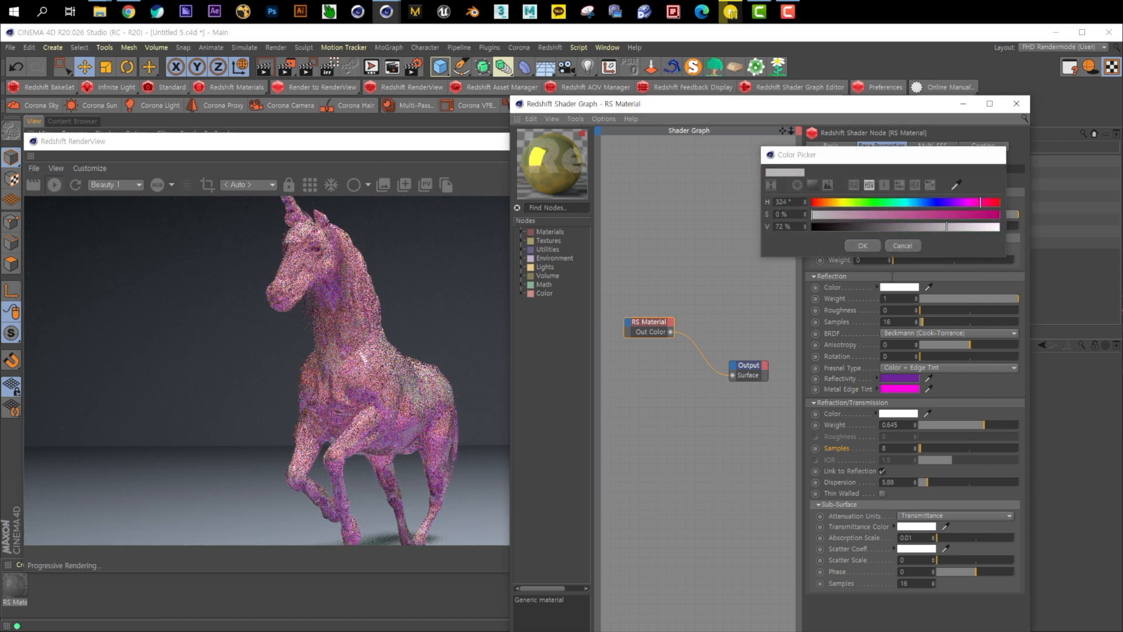
click(909, 368)
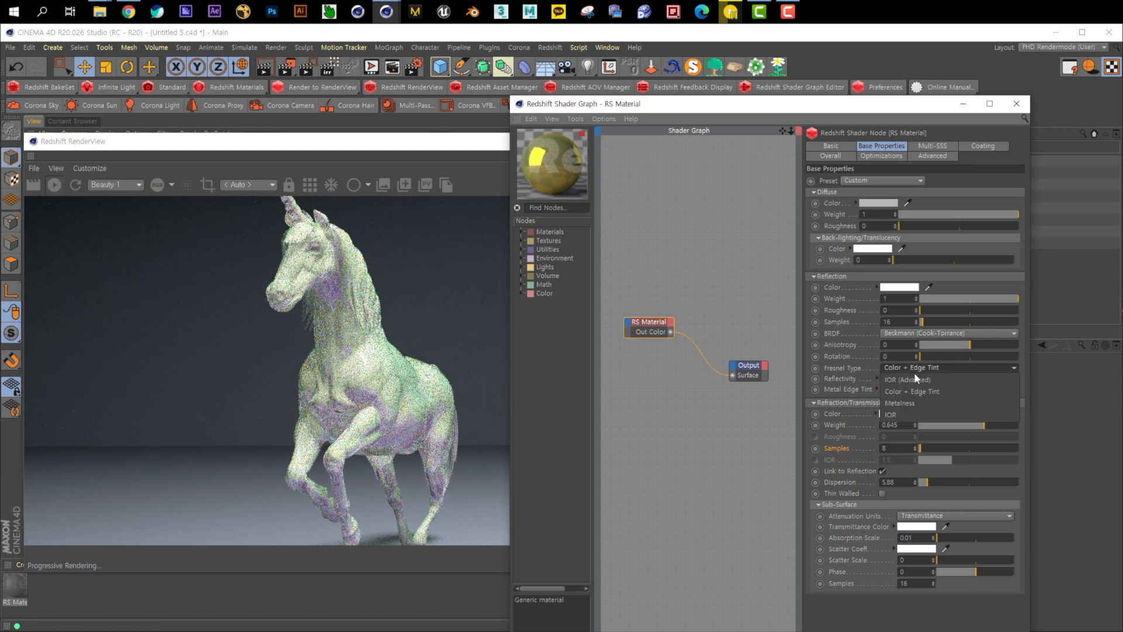
click(915, 404)
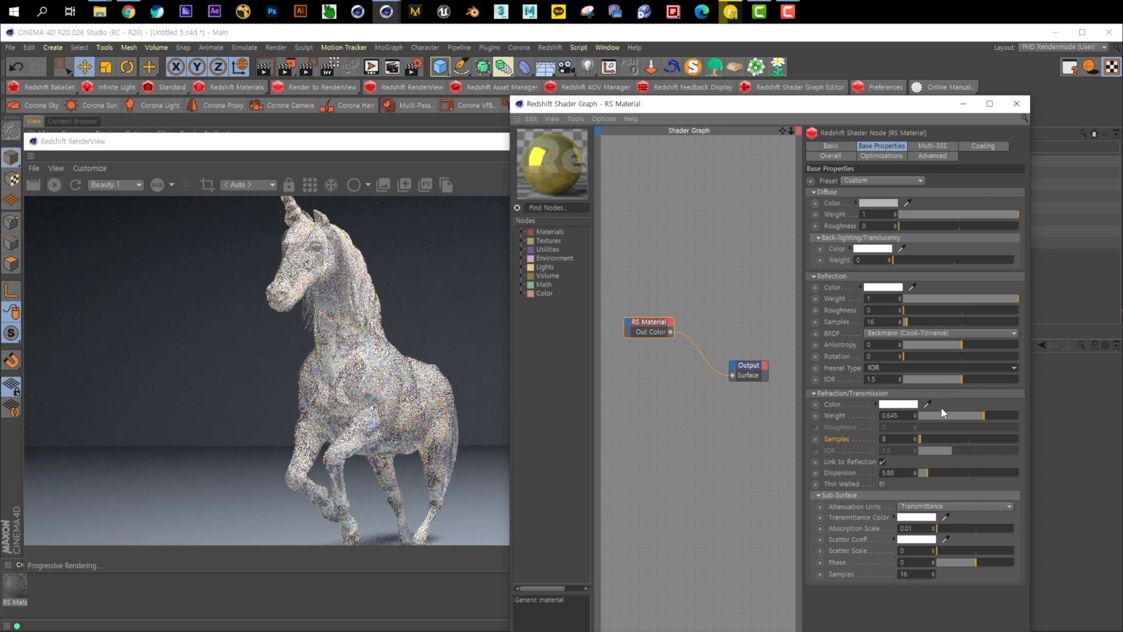
- Compare the Color + Edge Tint and IOR (Advanced) Fresnel types, return to IOR, and try an IOR of 3 before undoing it
click(879, 367)
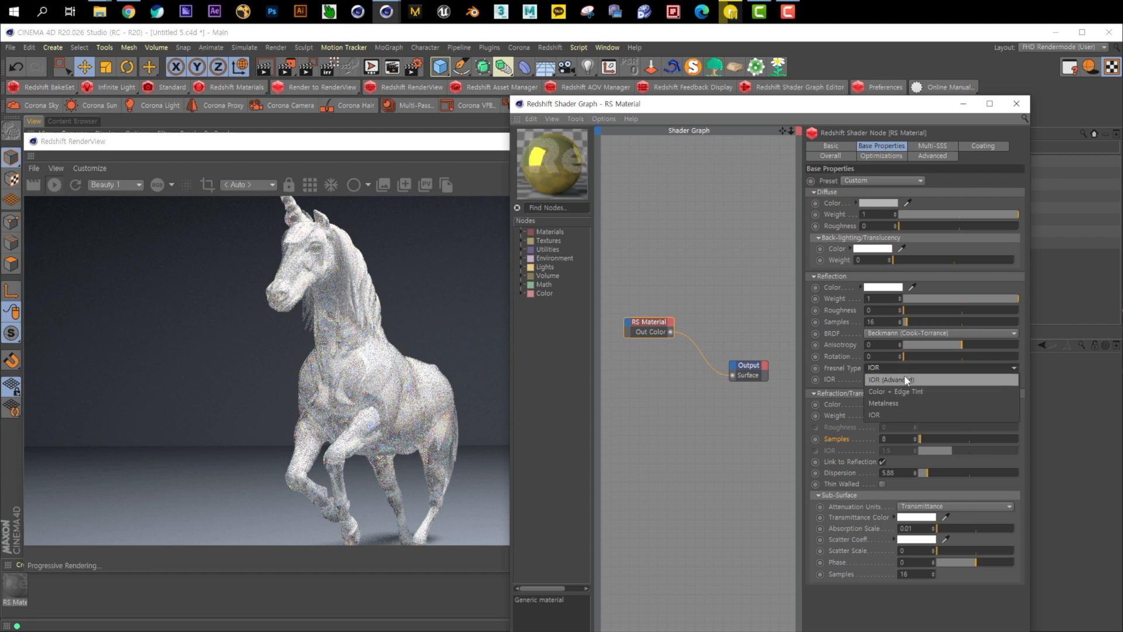
click(883, 388)
click(895, 367)
click(900, 413)
click(892, 367)
click(891, 379)
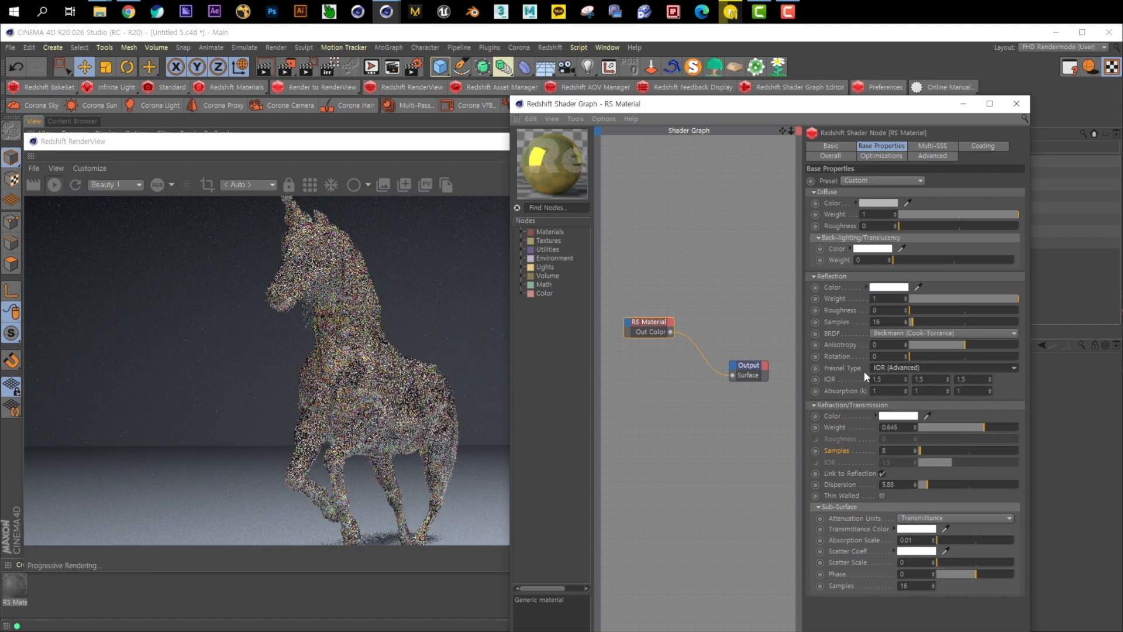
click(892, 369)
click(880, 414)
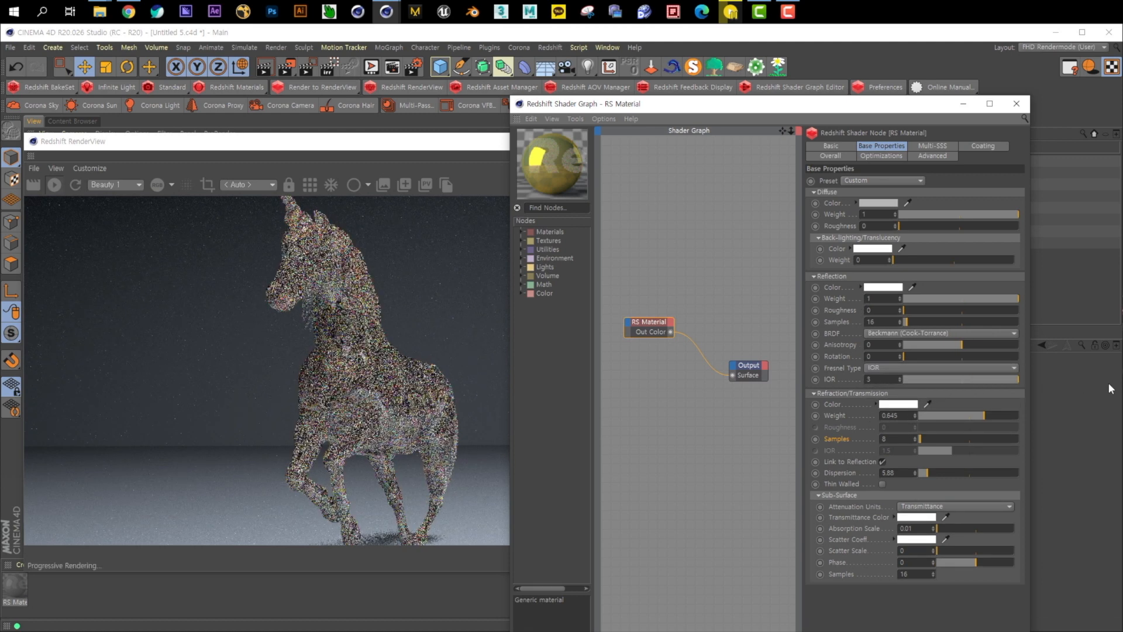
key(ctrl+z)
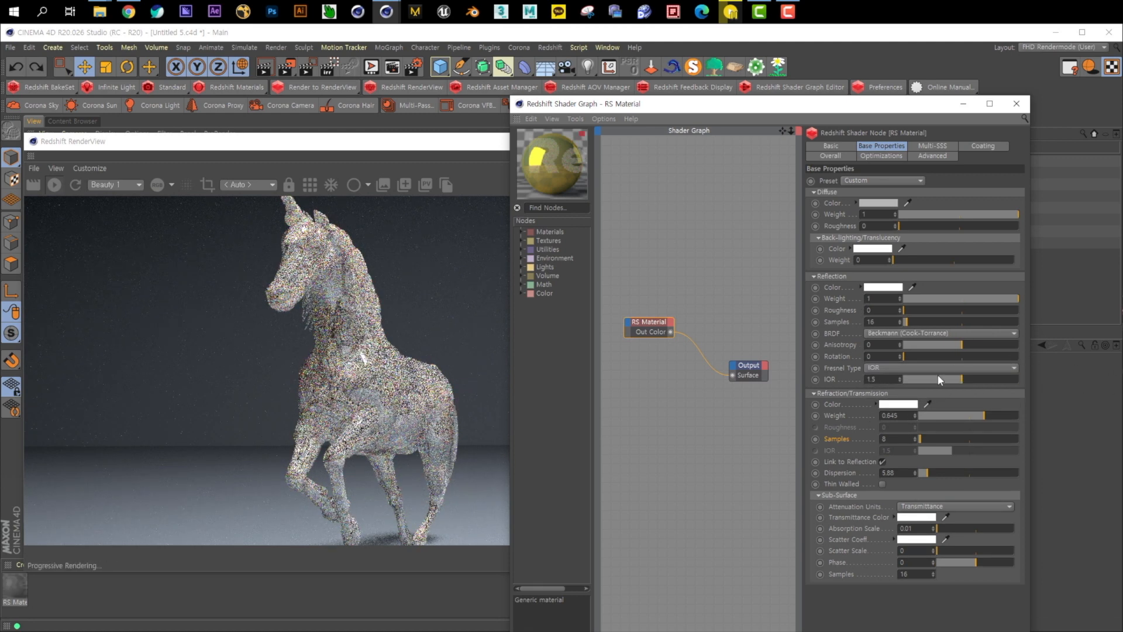
click(880, 367)
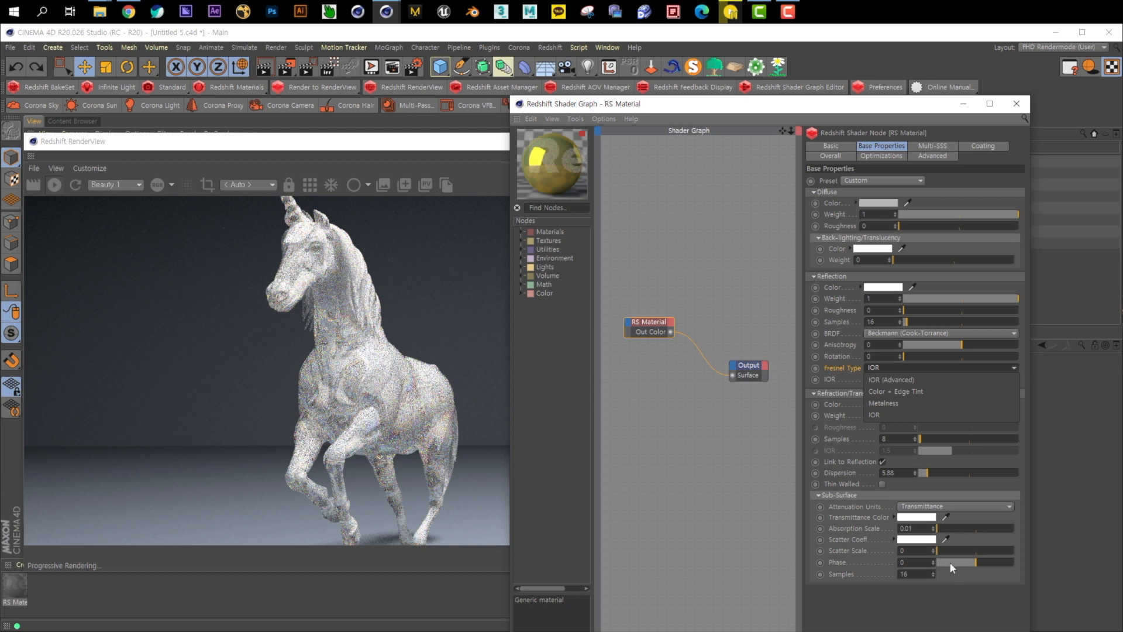
click(852, 540)
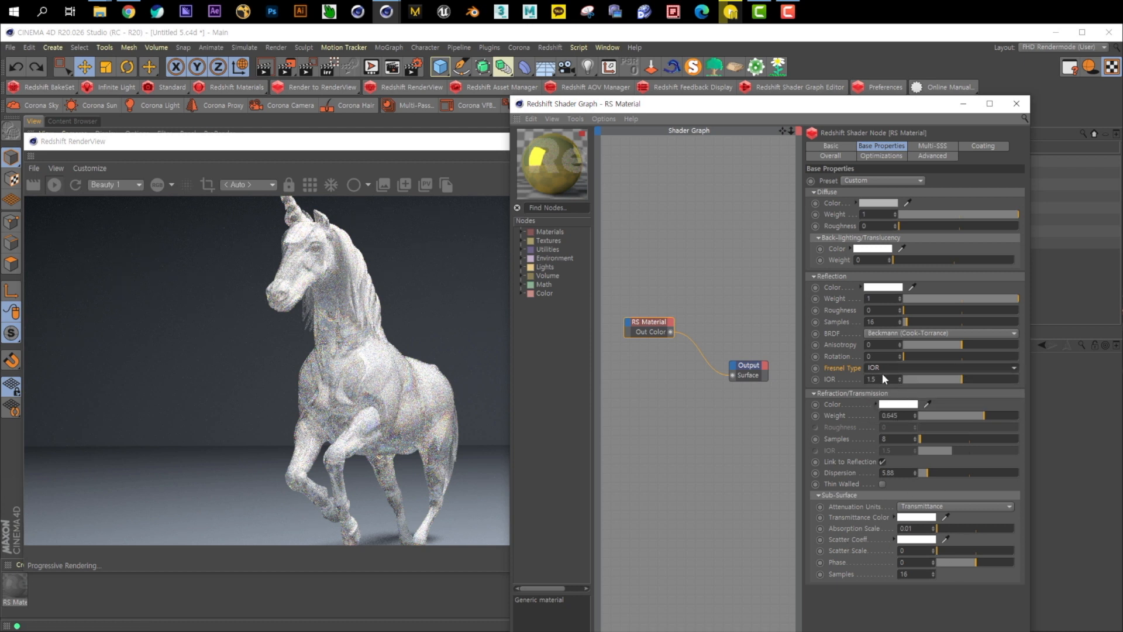
- Inspect the unicorn render up close and set the refraction Dispersion to 0.4
scroll(377, 398, up, 2)
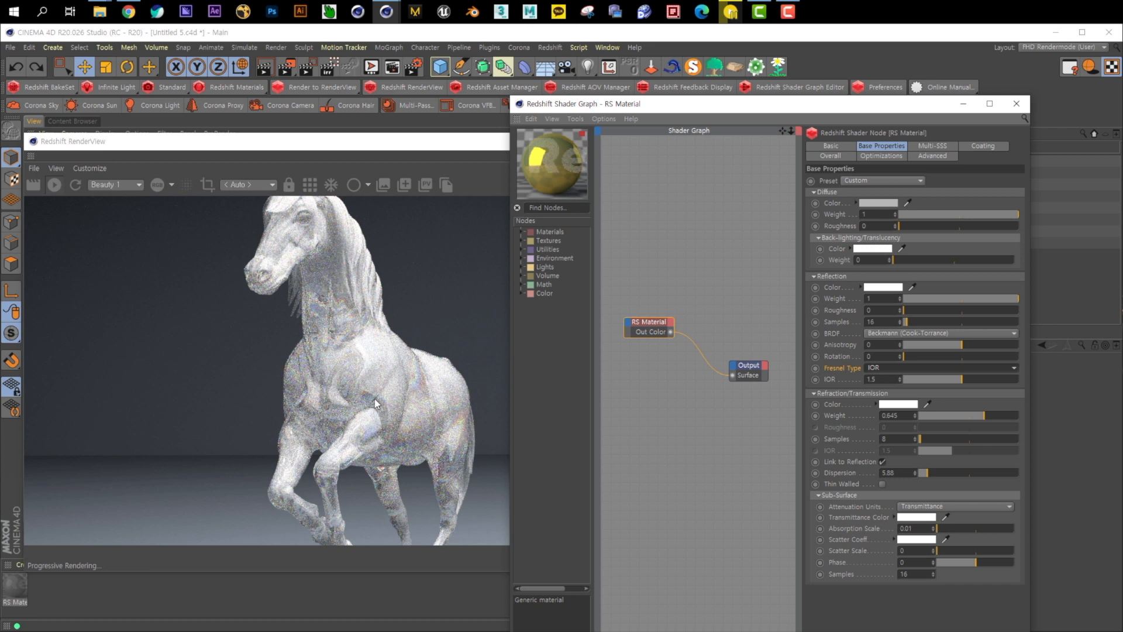
scroll(398, 395, down, 2)
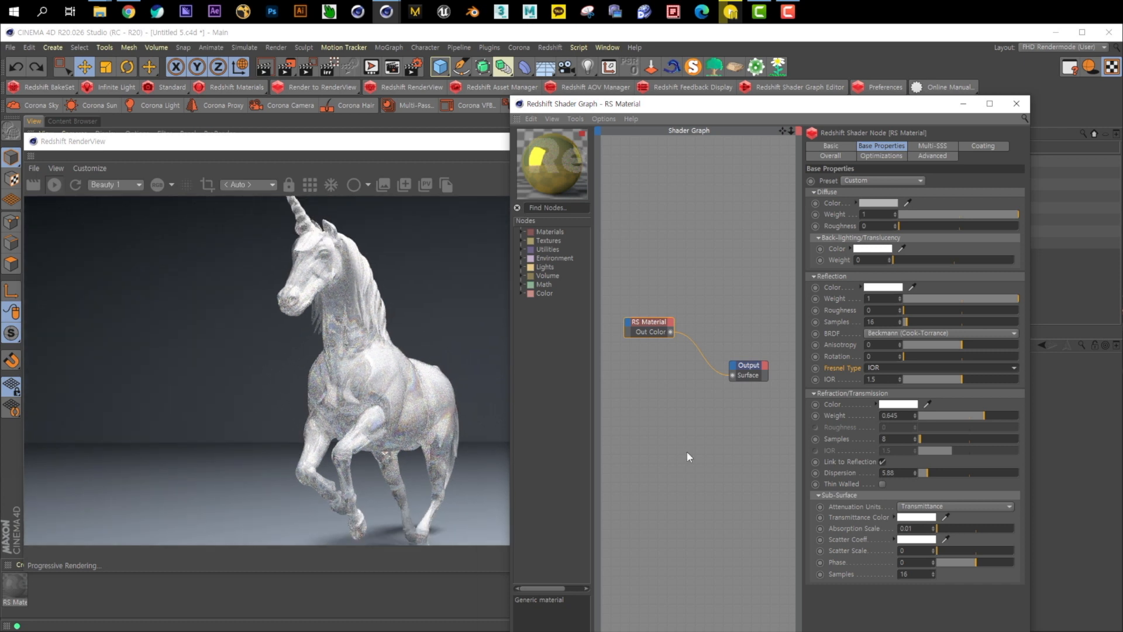
drag(896, 472, 789, 473)
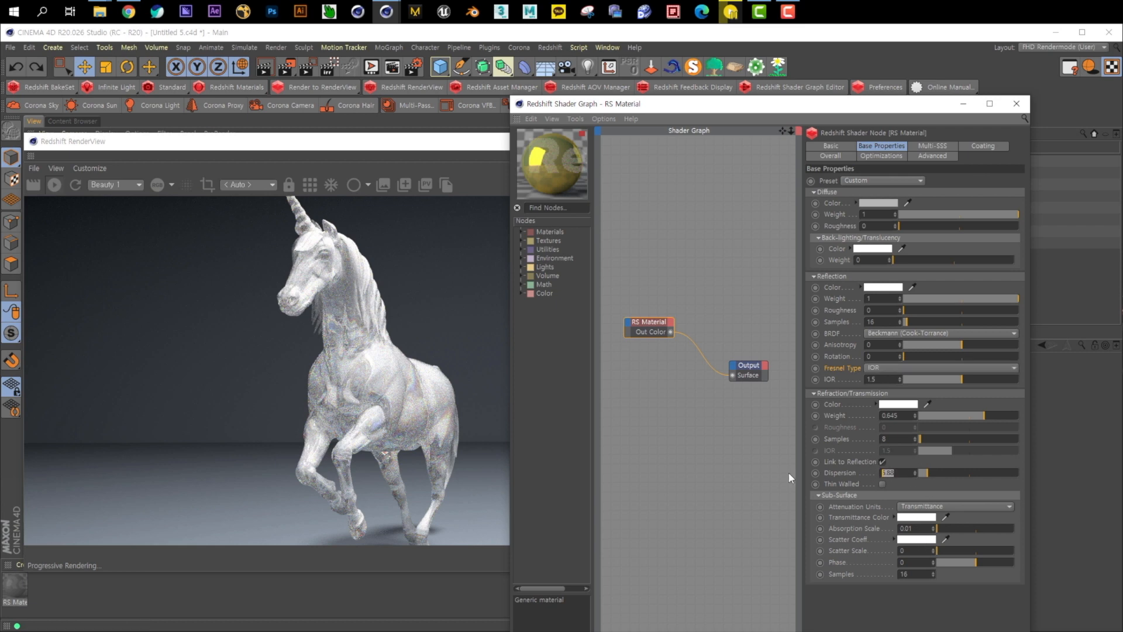
text(0.4)
key(Return)
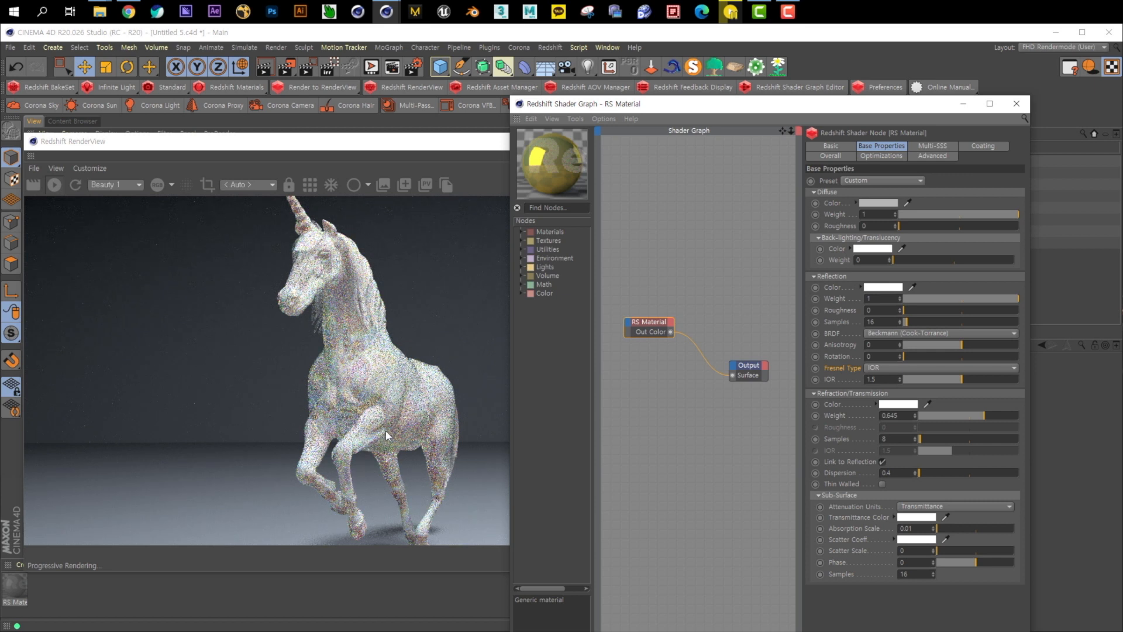
- Set the refraction/transmission weight to 0.65 after trying 1 and 0.4, and enable Thin Walled
double_click(901, 418)
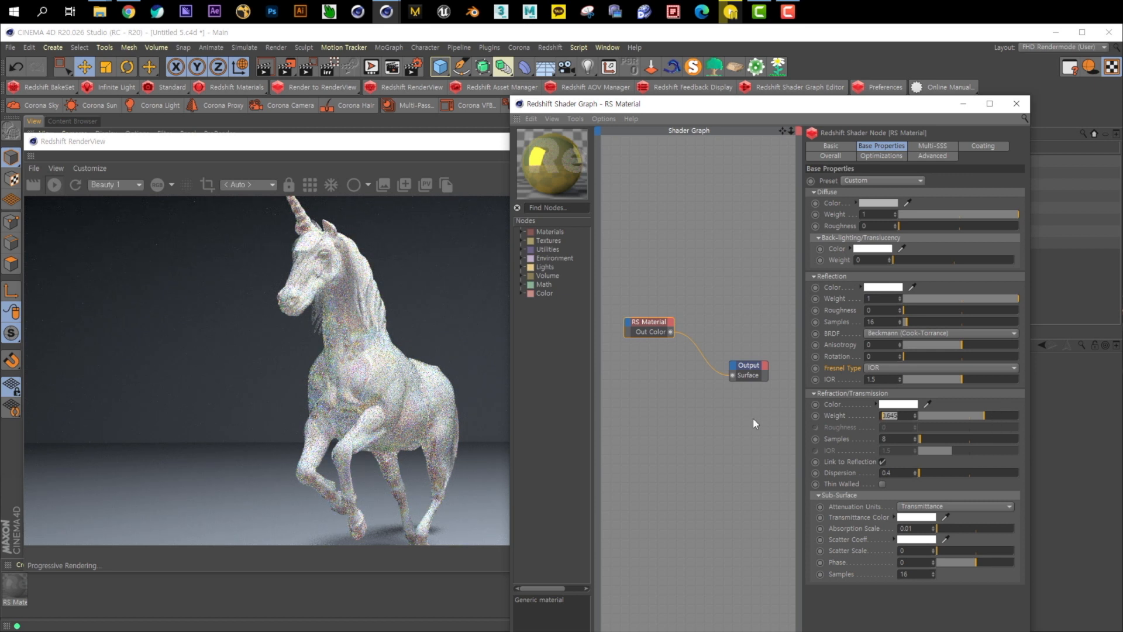
text(1)
key(Return)
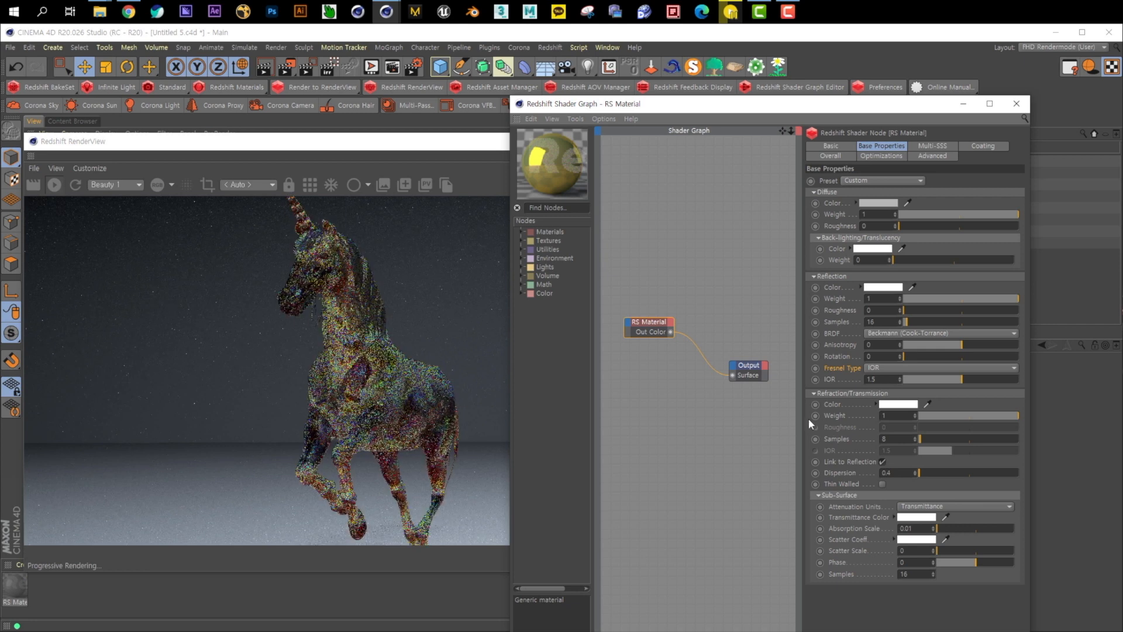
click(1006, 416)
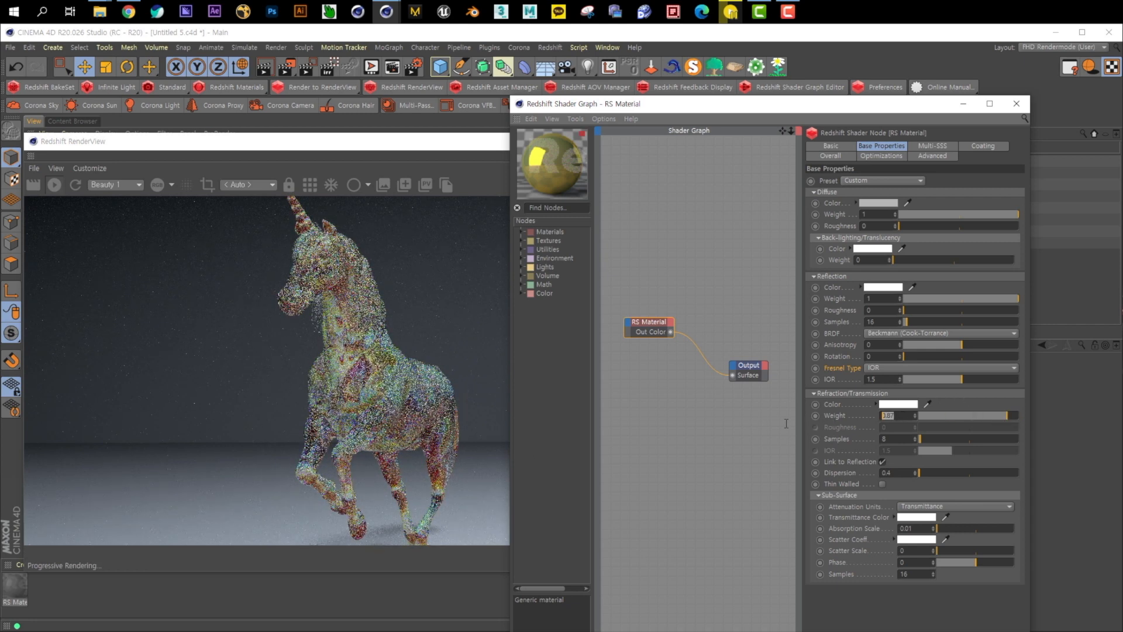
text(0.4)
key(Return)
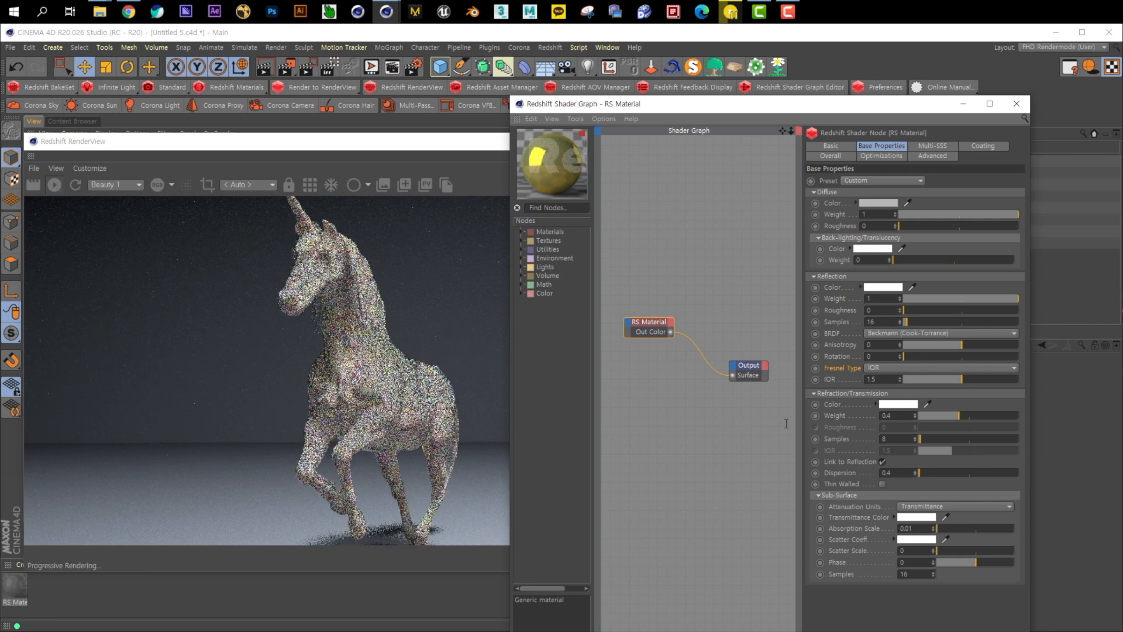
text(0.65)
key(Return)
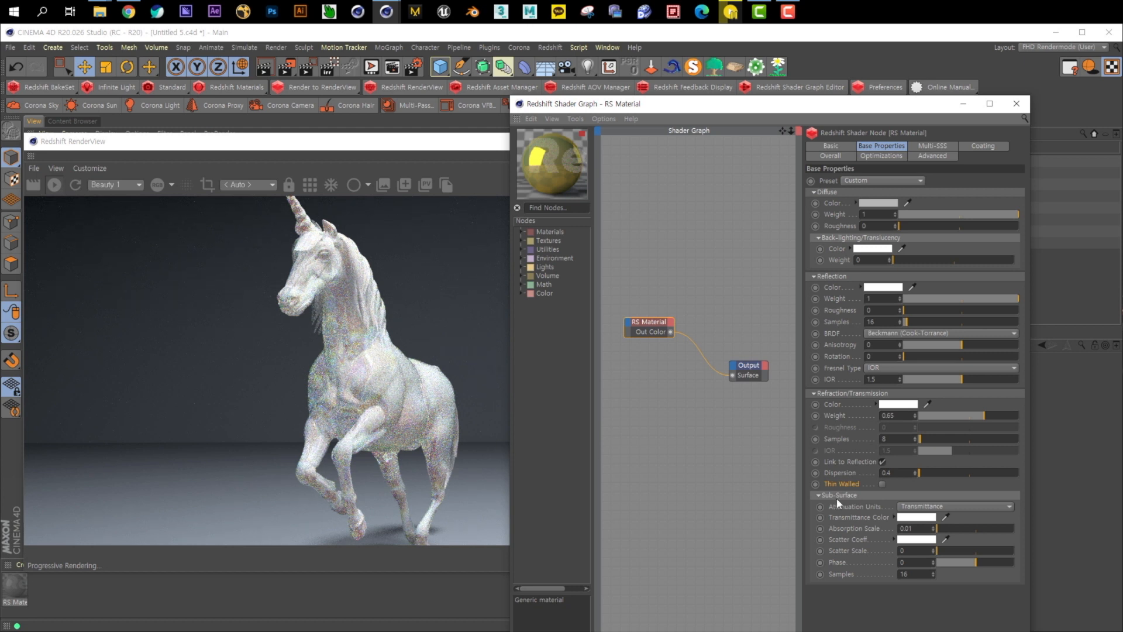
click(883, 483)
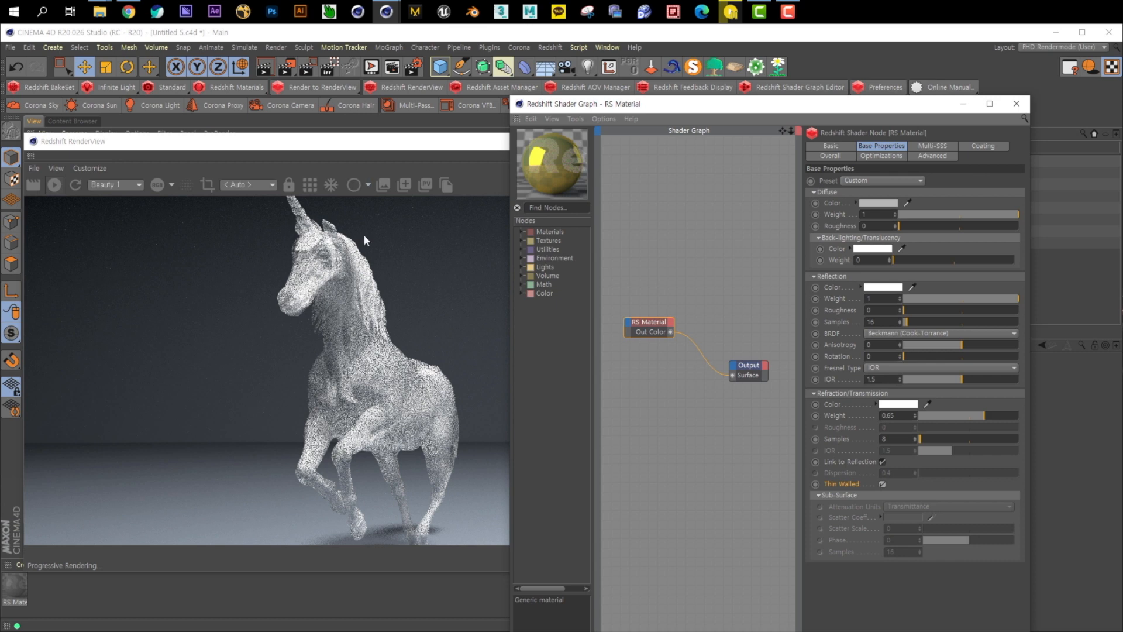
- Try a refraction/transmission weight of 0.853, disable Thin Walled, and reduce the refraction weight to 0
scroll(356, 330, up, 4)
scroll(357, 330, down, 3)
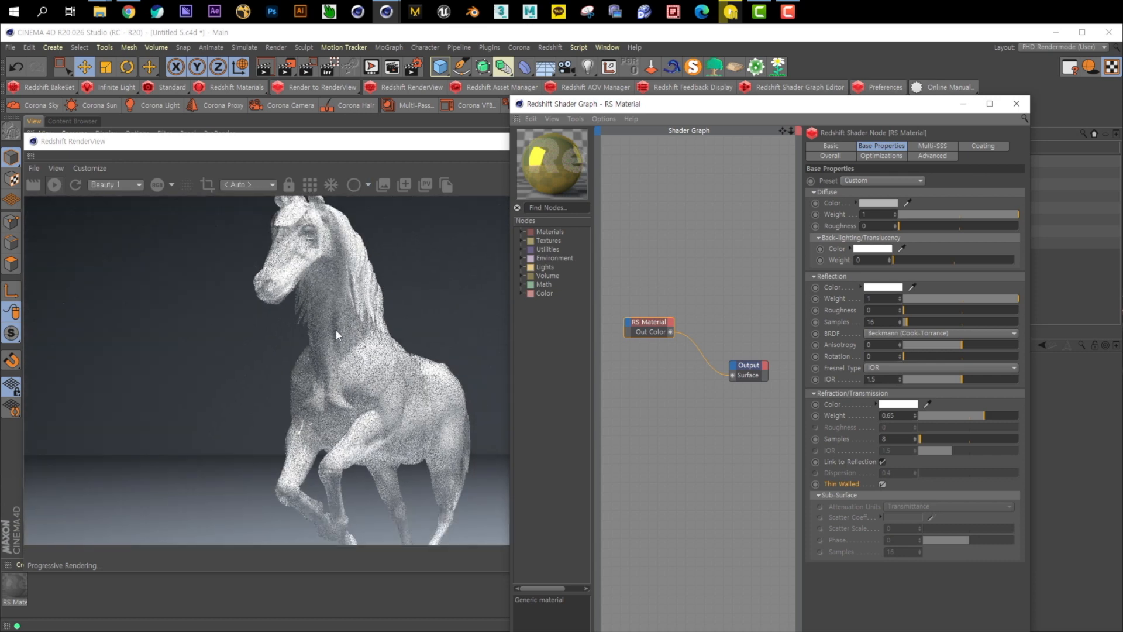
scroll(390, 391, down, 1)
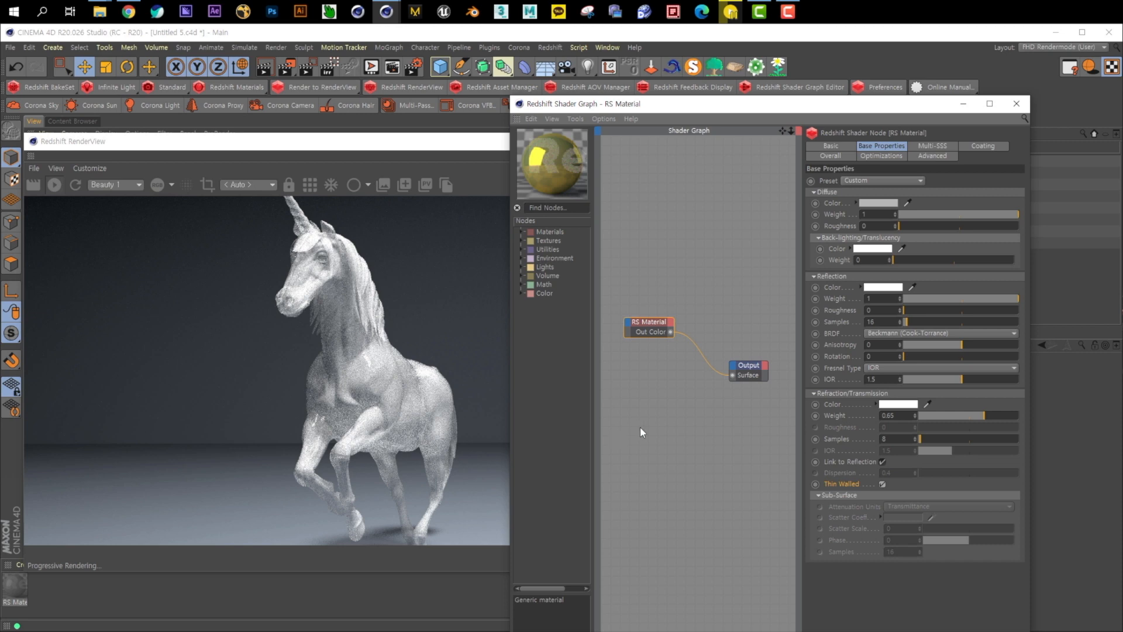
click(1005, 415)
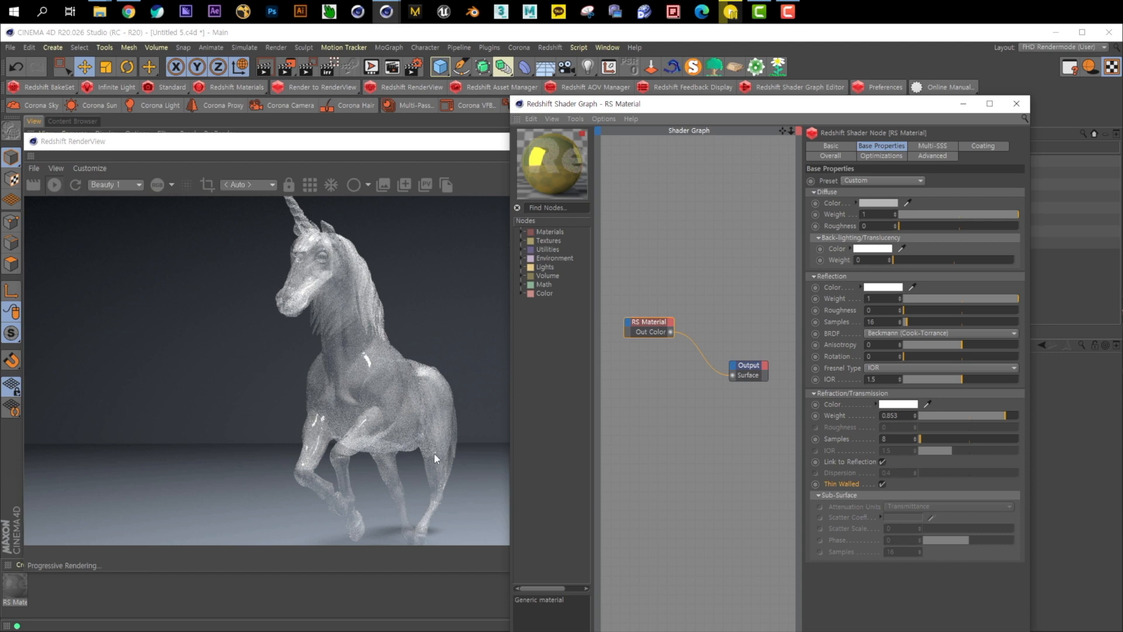
click(882, 484)
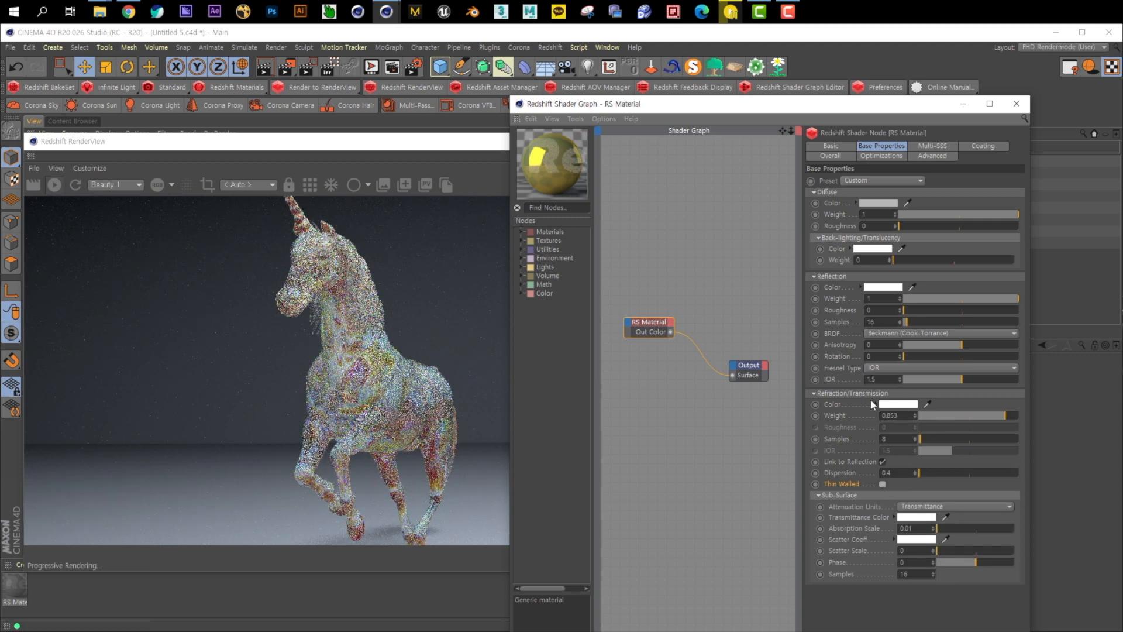
drag(960, 415, 695, 407)
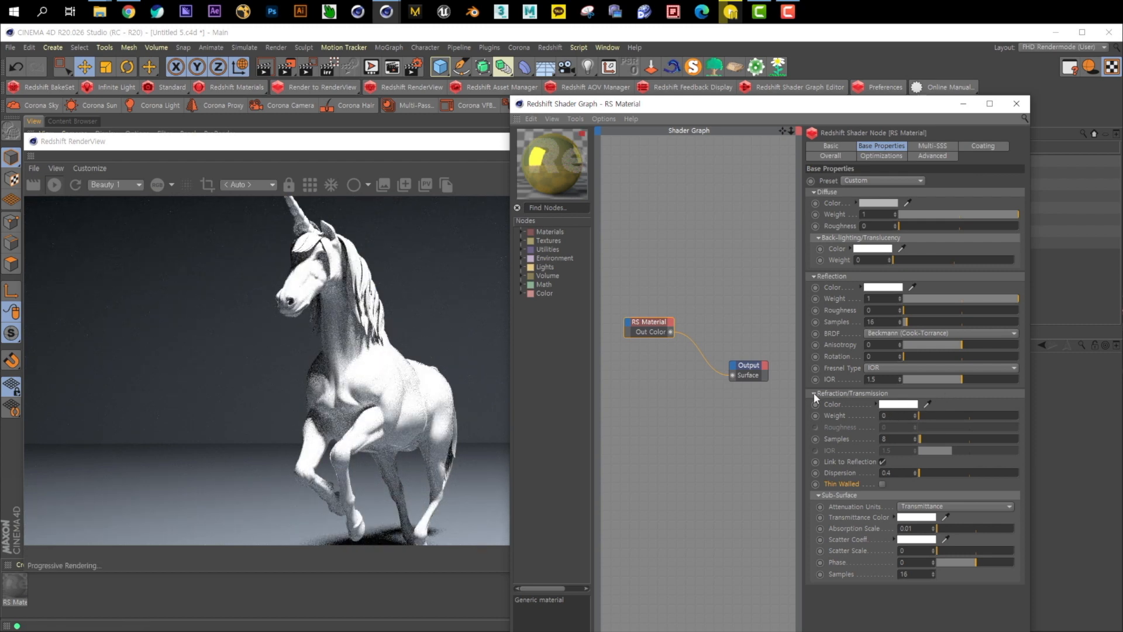
- Try the Metalness Fresnel type with black reflectivity and a metalness of 1, and return the Fresnel Type to IOR
click(901, 367)
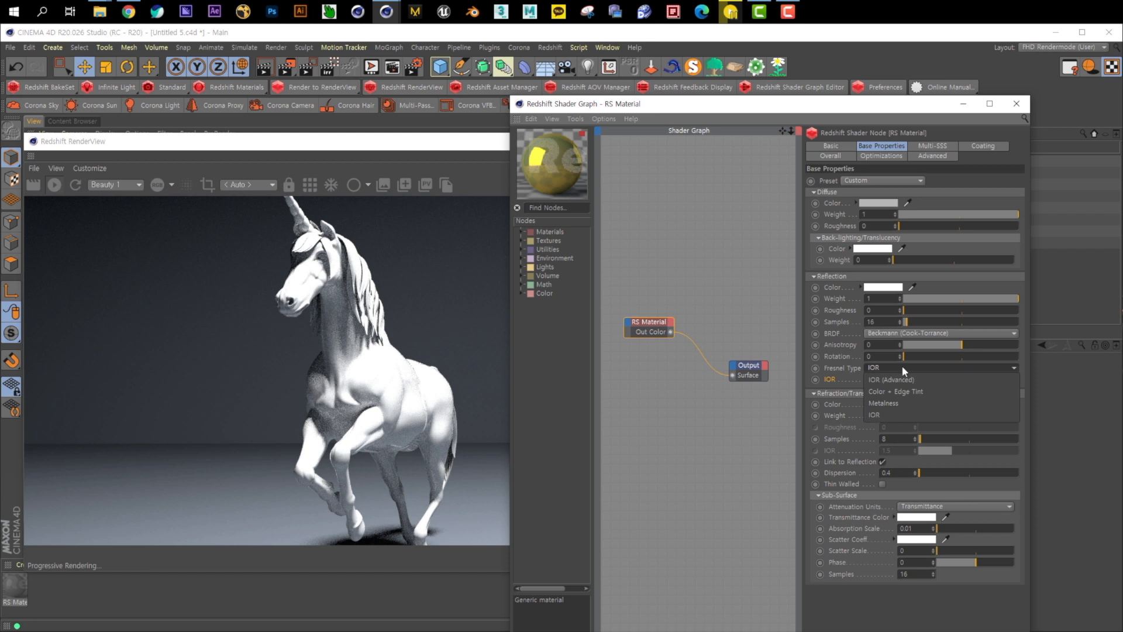
click(904, 406)
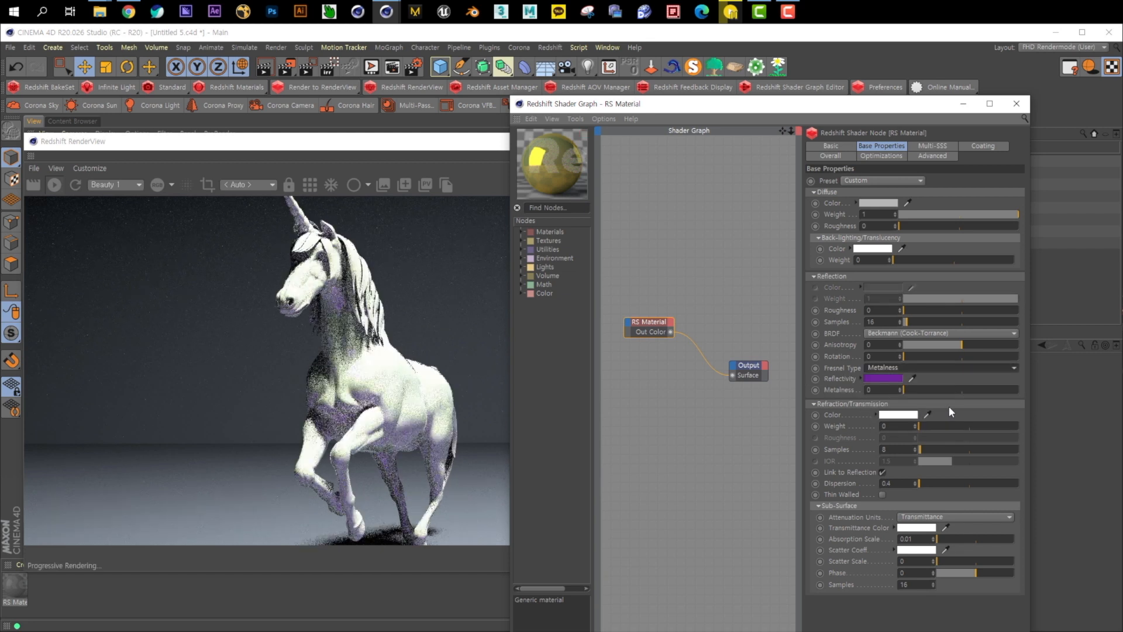
click(880, 378)
drag(851, 397, 833, 395)
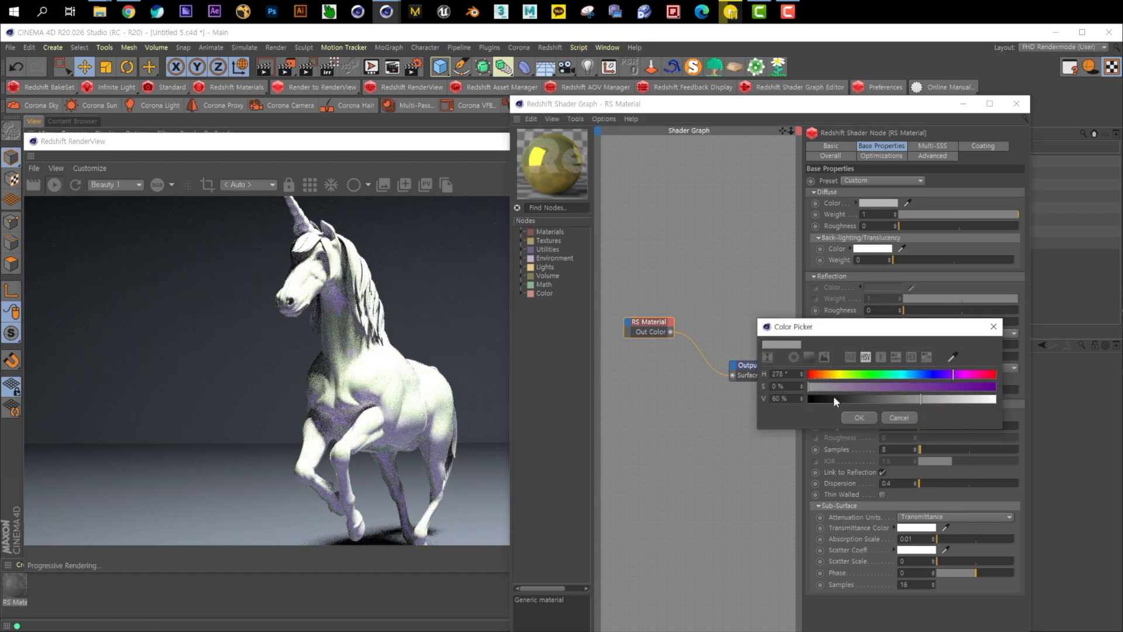
click(858, 417)
drag(931, 388, 1022, 389)
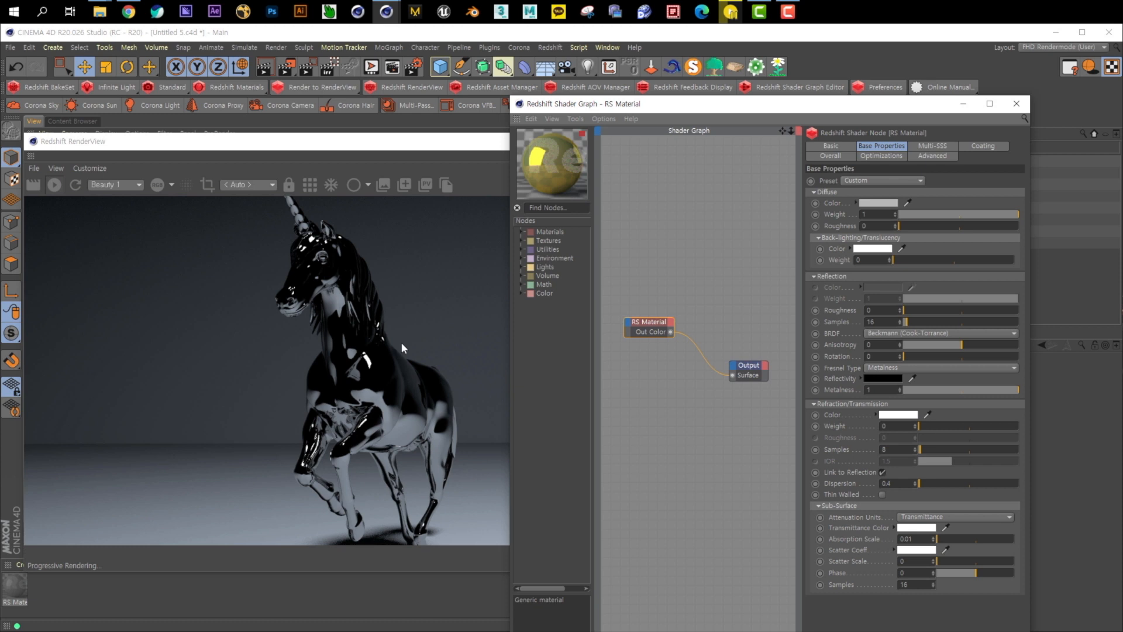
click(913, 367)
click(911, 378)
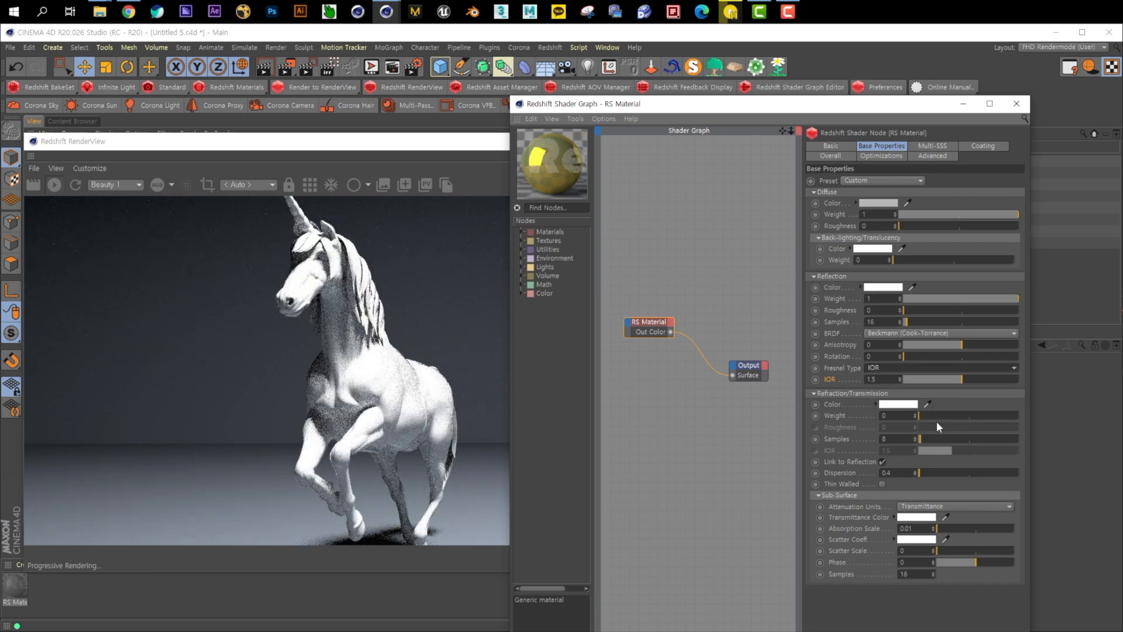
- Set the refraction weight to 0.7 and the dispersion to 0.2, and check the sub-surface Attenuation Units options
drag(936, 414, 1010, 414)
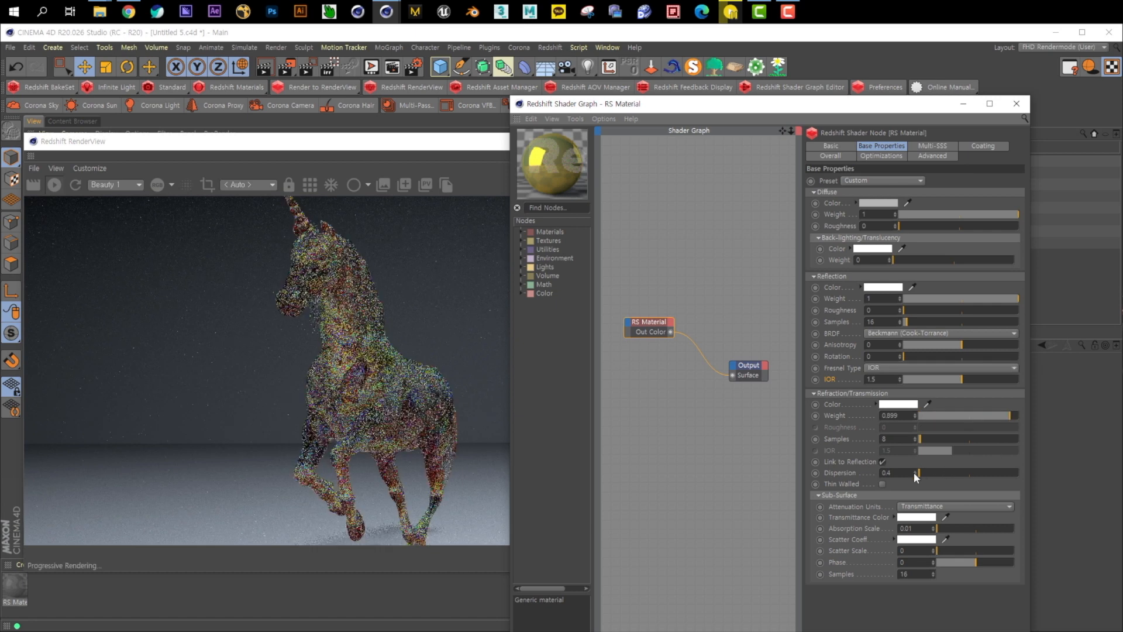
drag(902, 415, 729, 414)
text(0.7)
key(Return)
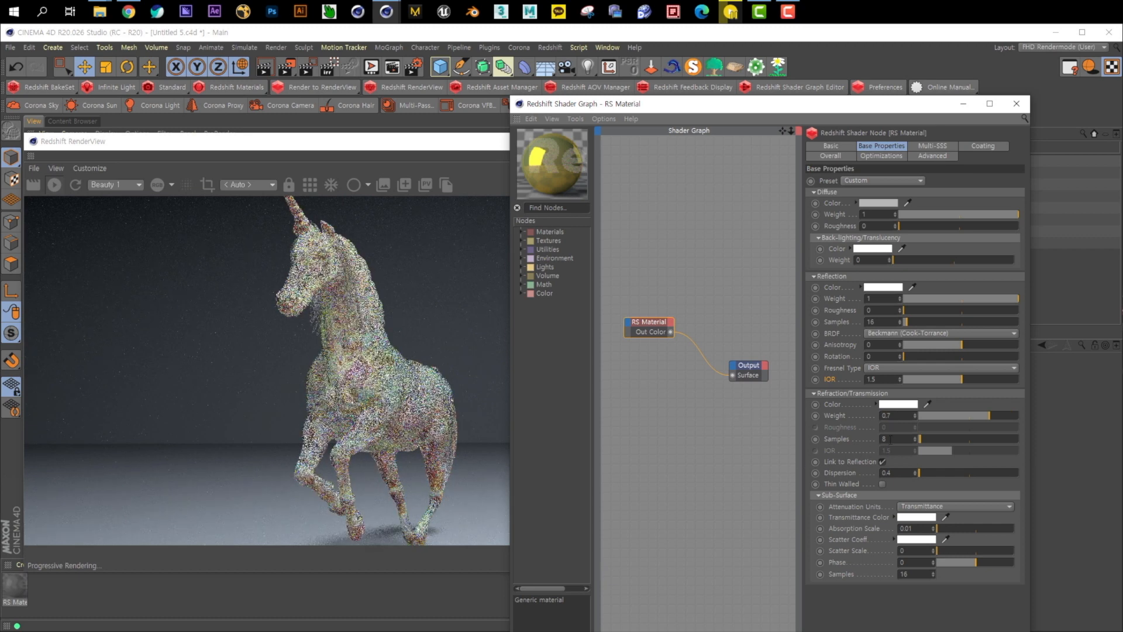
drag(915, 472, 801, 473)
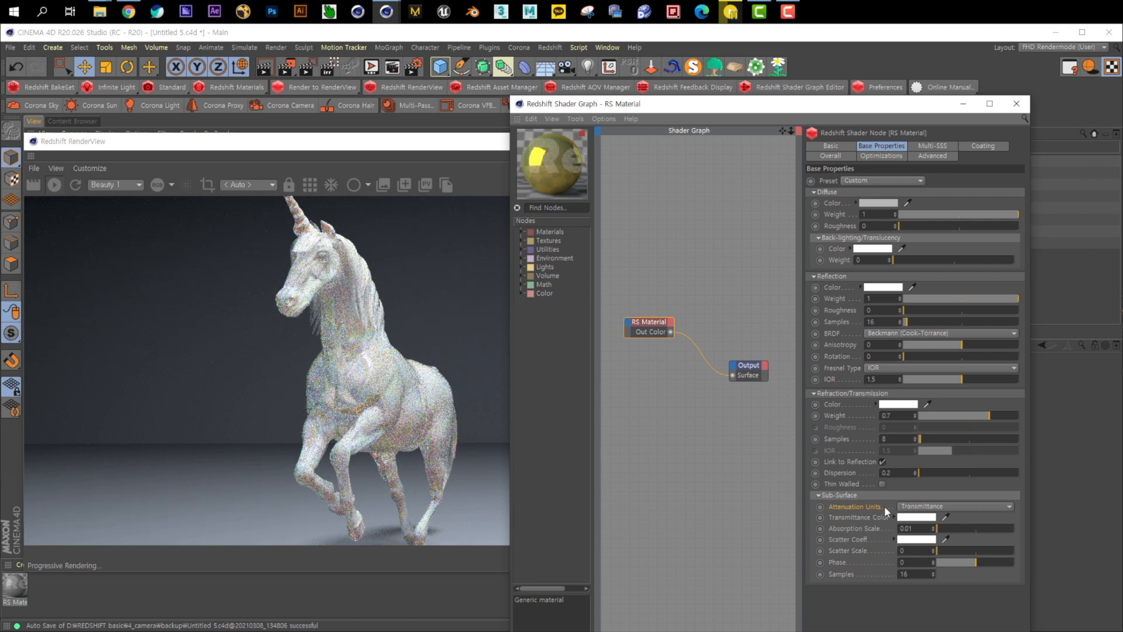
click(921, 507)
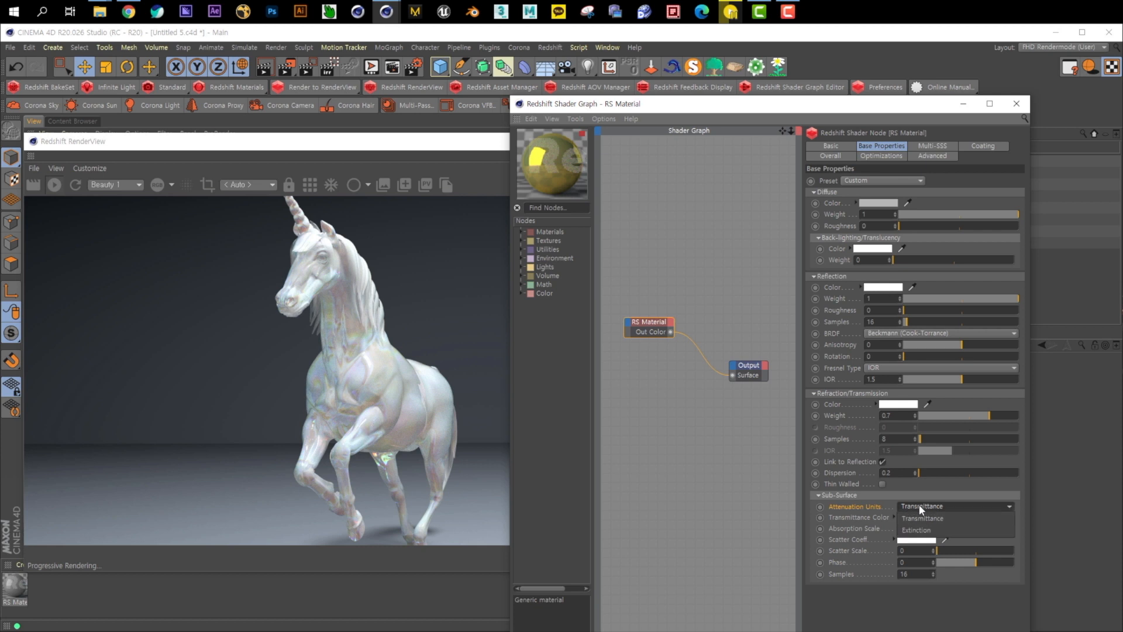
click(898, 506)
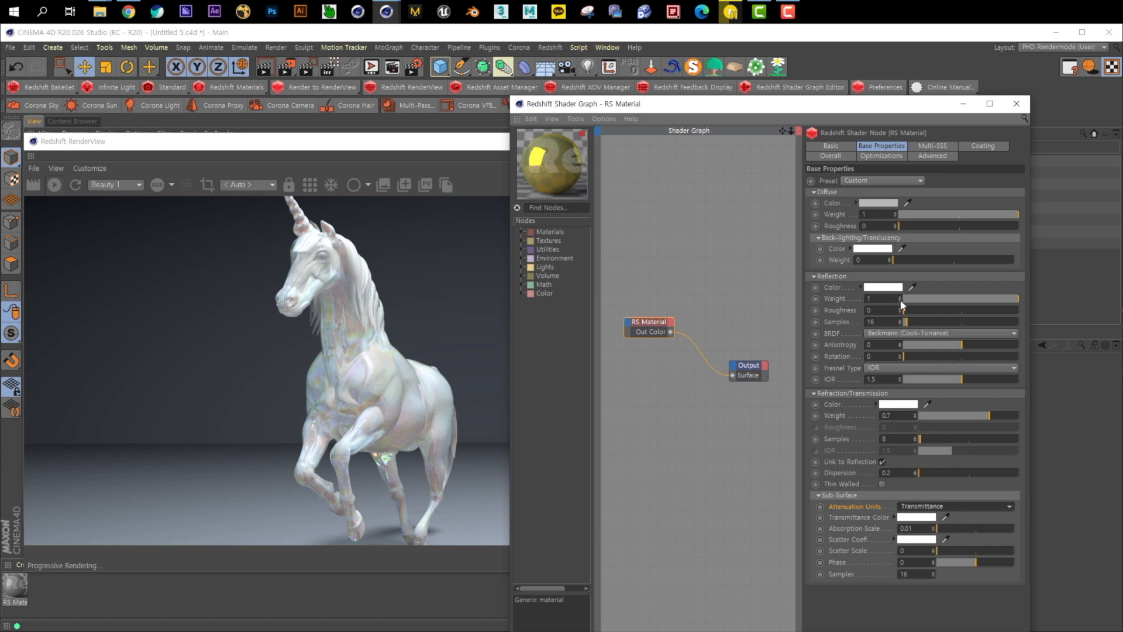
- Set the reflection roughness to 0.15 and the reflection samples to 56, and inspect the unicorn render
click(894, 310)
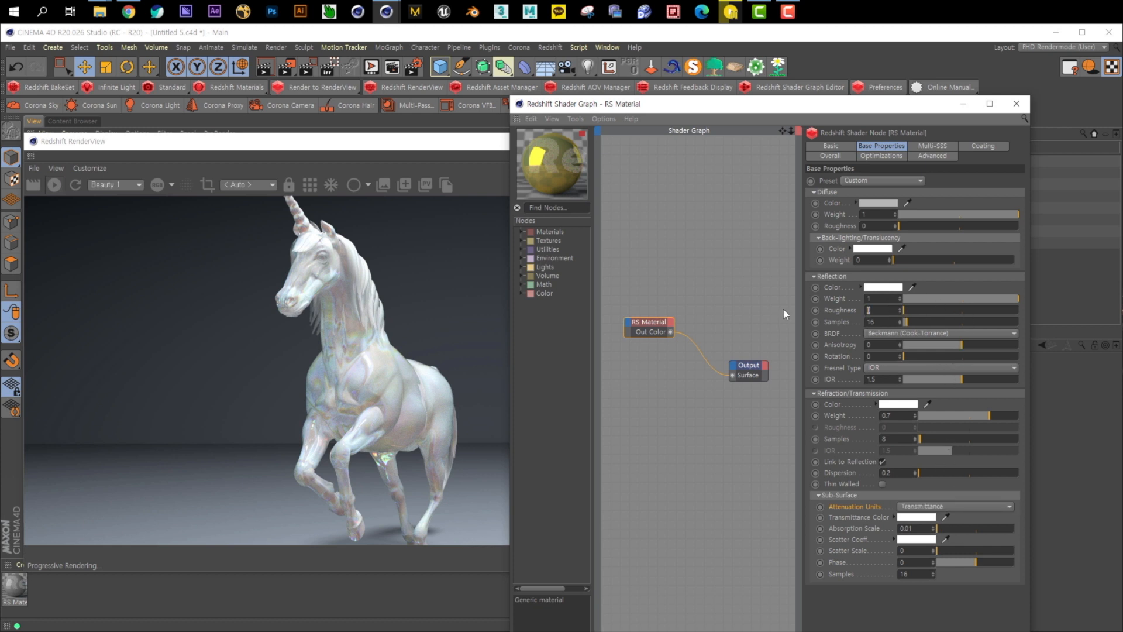
text(0.15)
key(Return)
key(Tab)
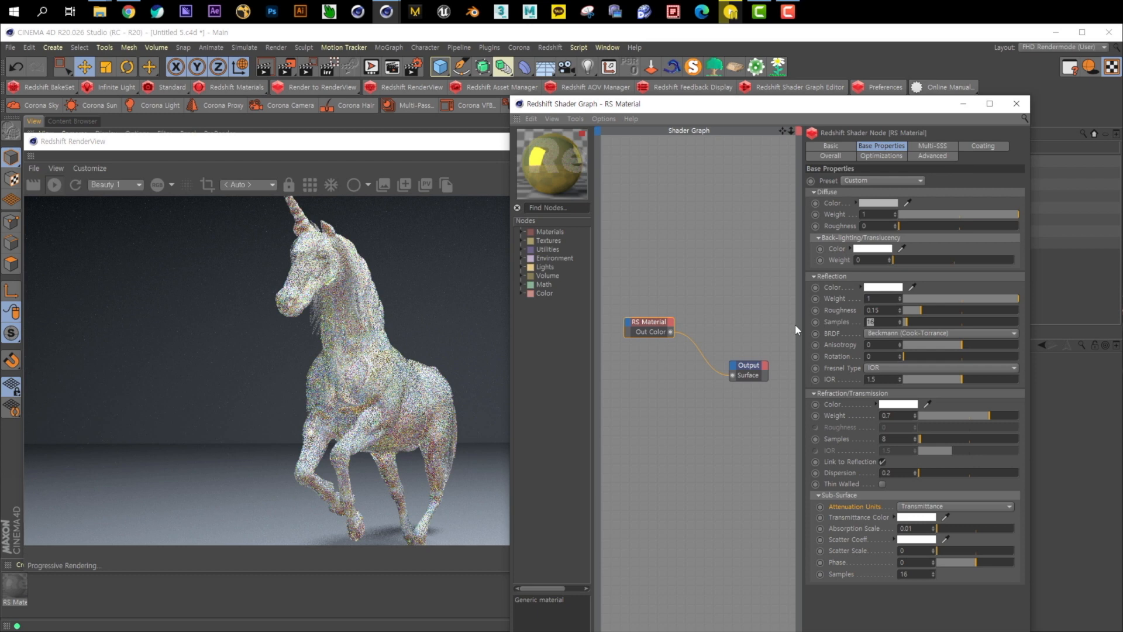
text(56)
key(Return)
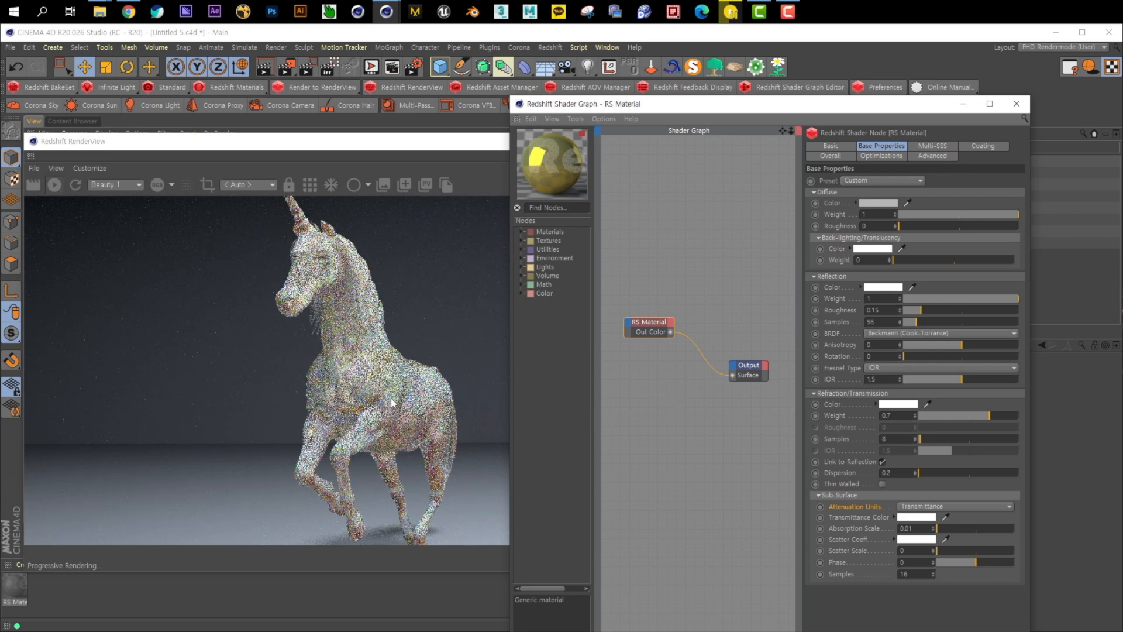
click(395, 307)
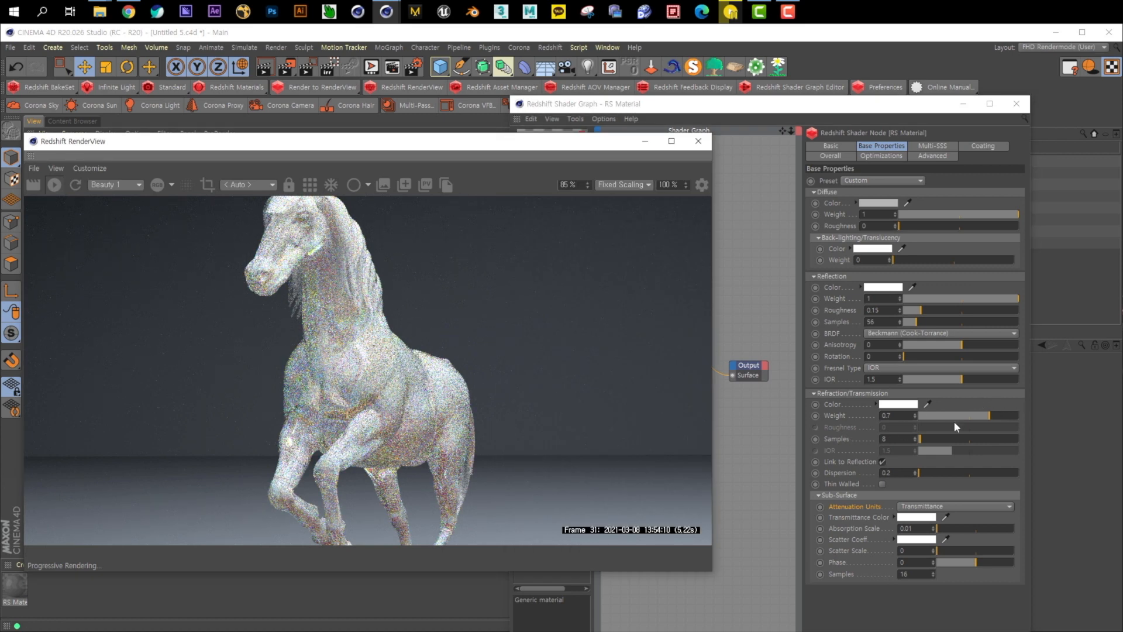
- Raise the refraction weight to 0.957 and set the dispersion to 0
drag(998, 415, 1015, 415)
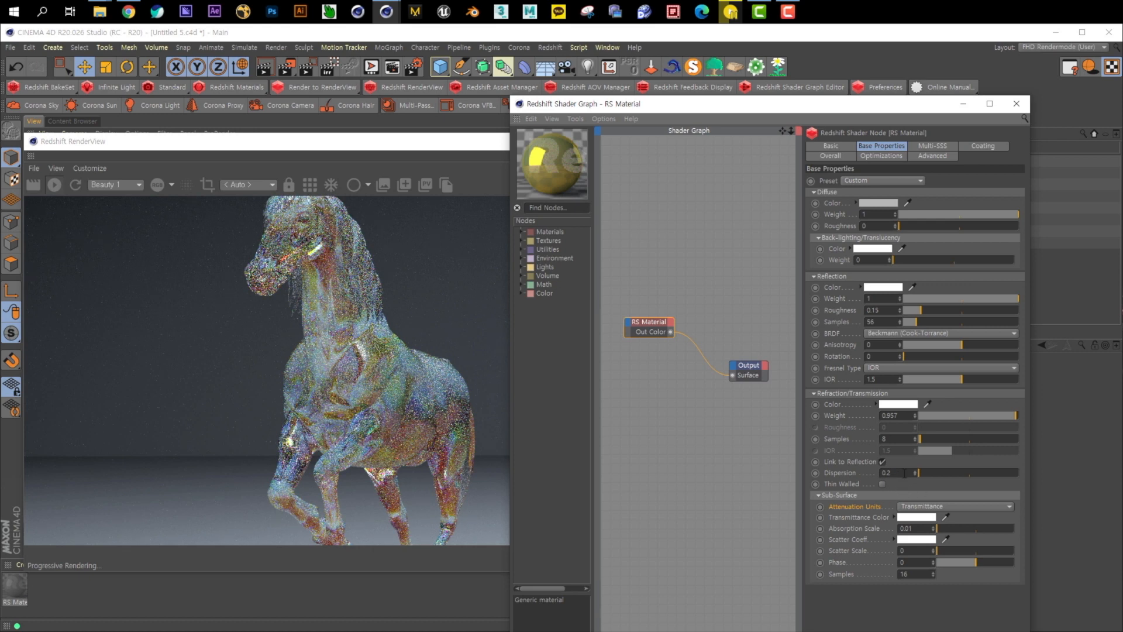
drag(902, 474, 825, 471)
text(0)
key(Return)
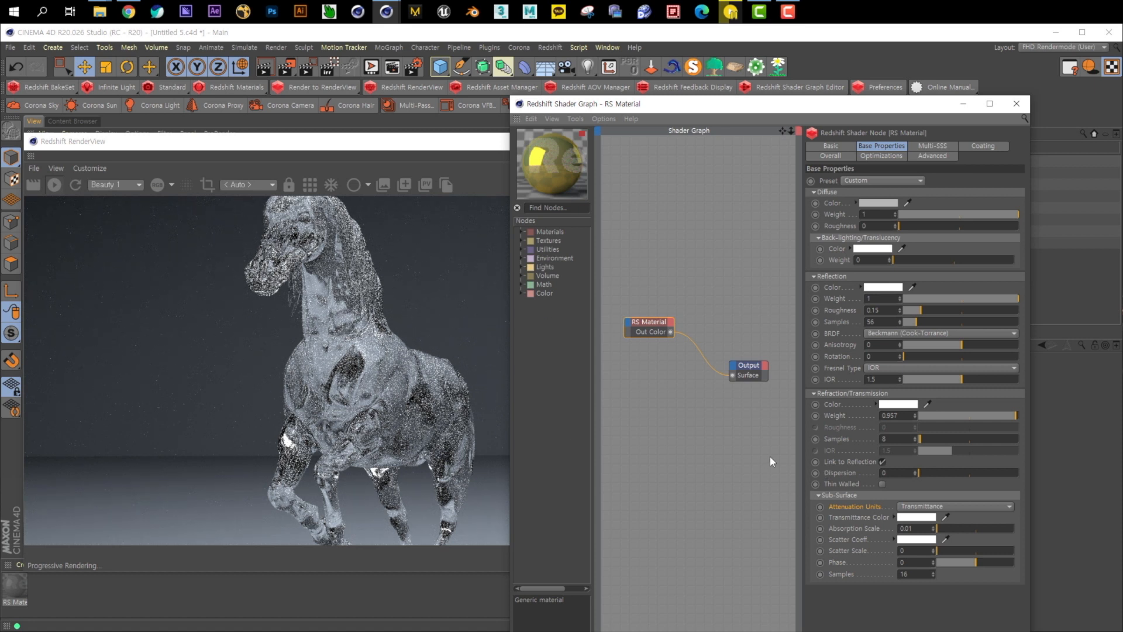
- Change the sub-surface Transmittance Color to a light red
click(907, 518)
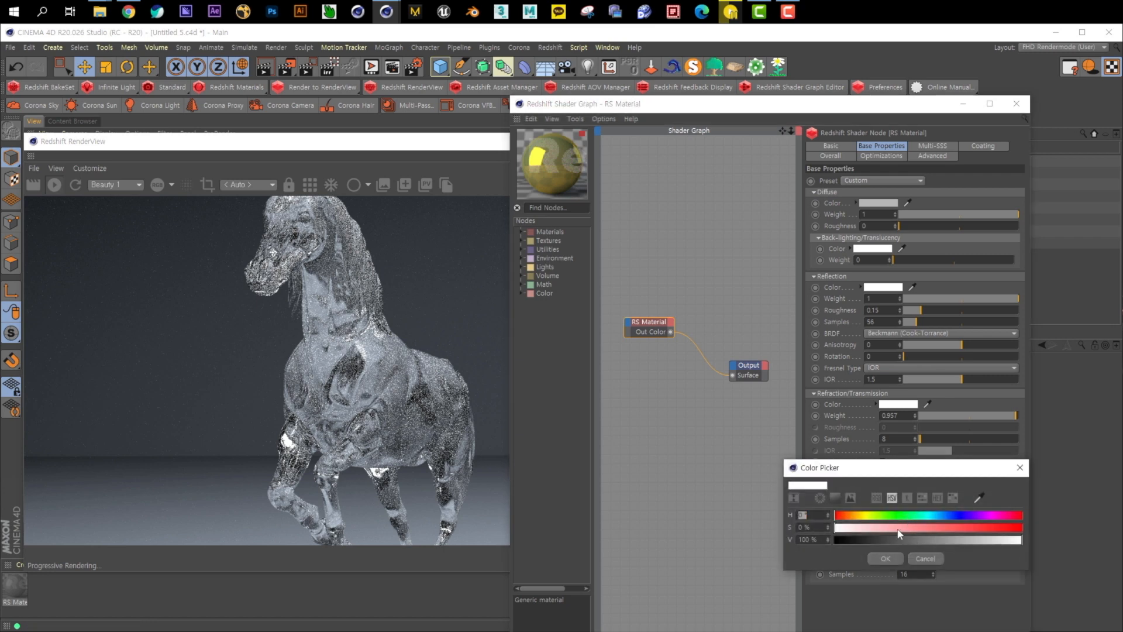
click(899, 527)
click(884, 559)
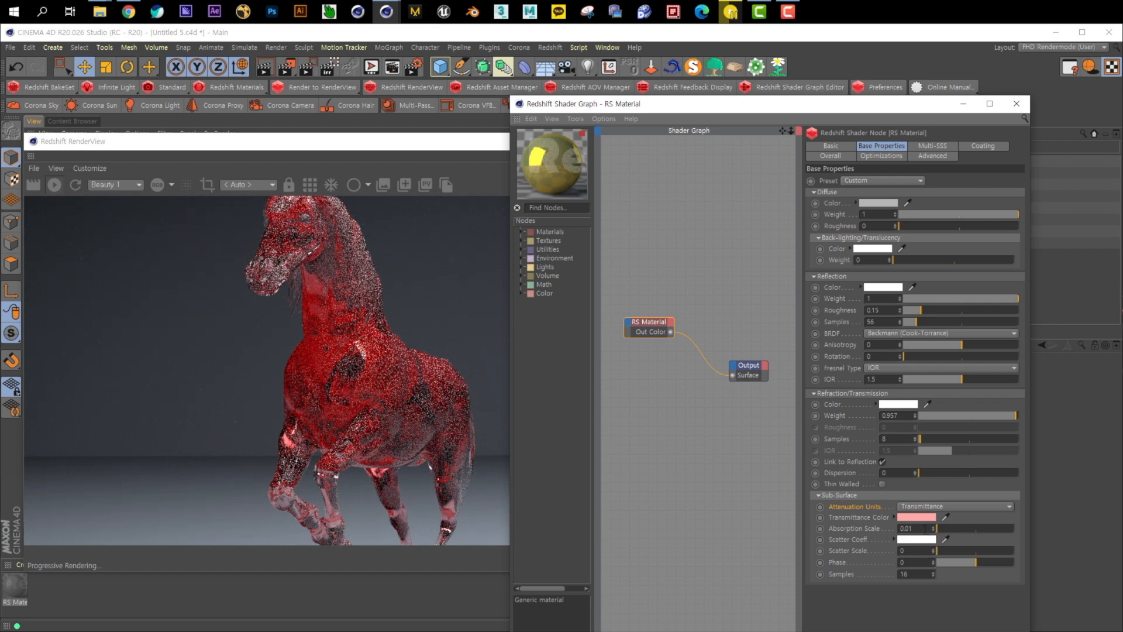
- Try a sub-surface Absorption Scale of 57.8 and restore it to 0.01
click(948, 529)
drag(948, 528, 981, 528)
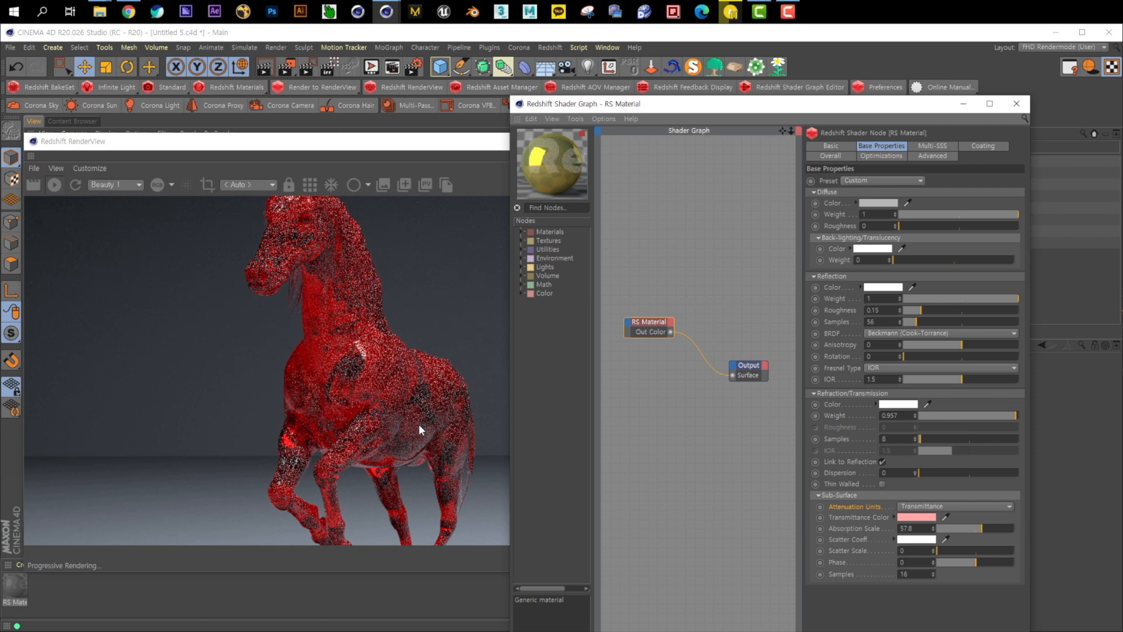
drag(837, 530, 810, 530)
text(0.01)
key(Return)
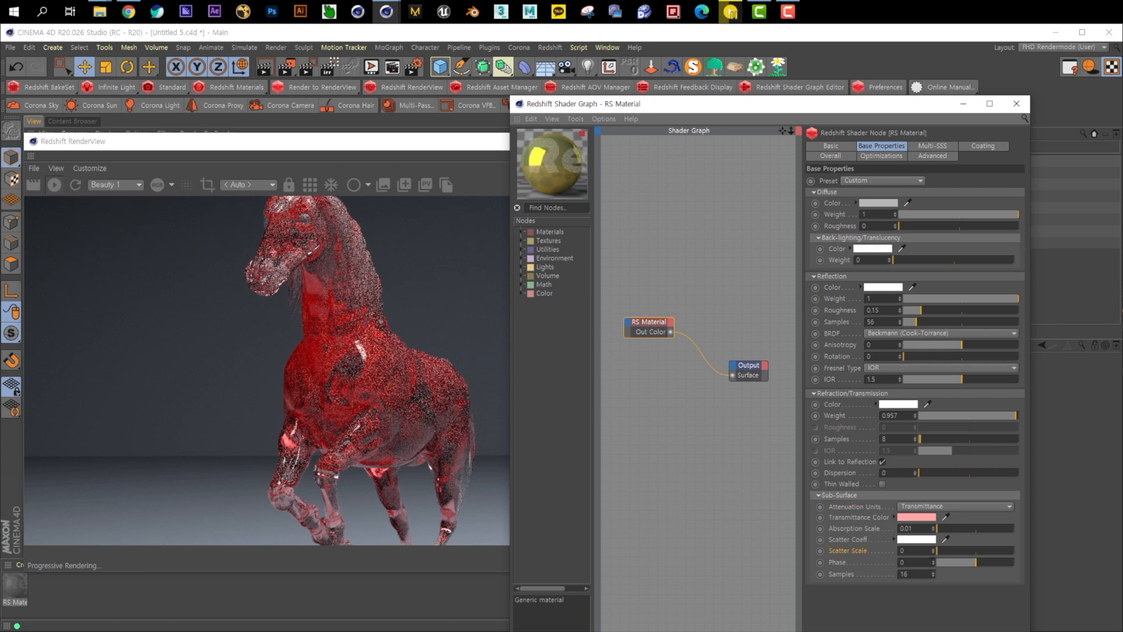
- Set the sub-surface Scatter Scale to 0.01 after trying 0.1
text(0.1)
key(Return)
drag(912, 551, 813, 552)
text(0.01)
key(Return)
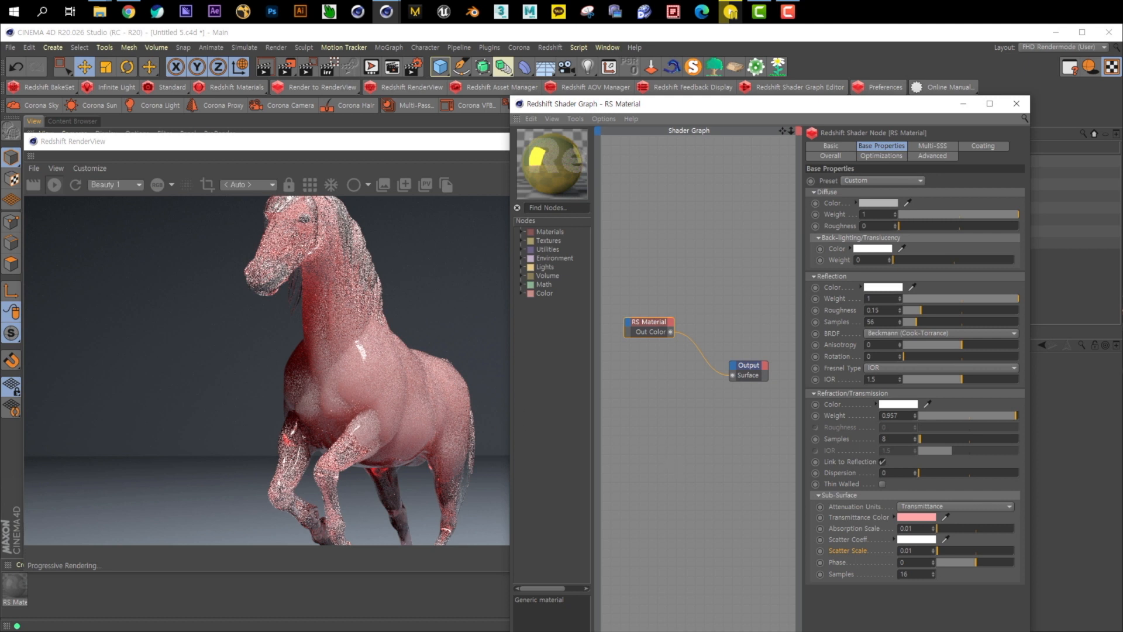
- Set the sub-surface Phase to 0.1 after trying 1 and 0.5
text(1)
key(Return)
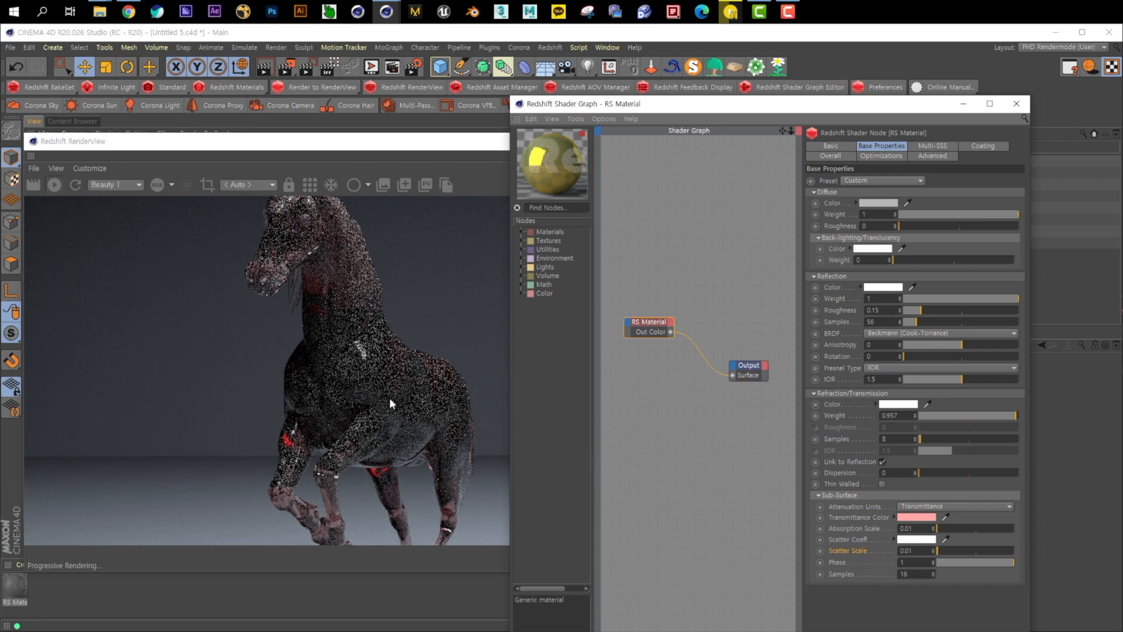
drag(918, 563, 865, 561)
text(0.5)
key(Return)
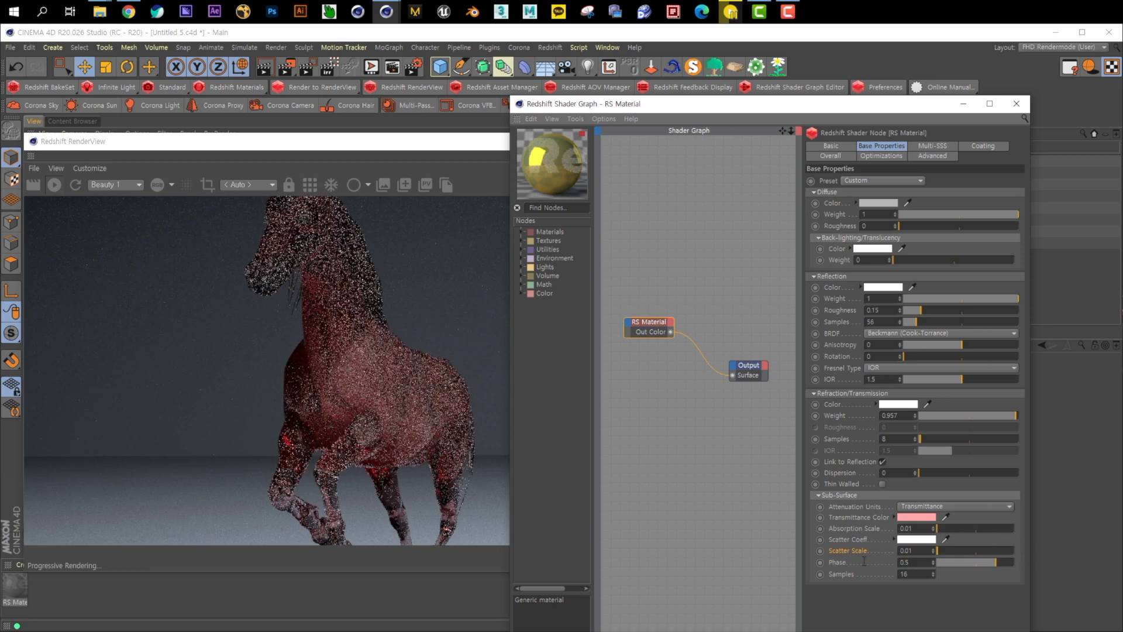
drag(921, 562, 846, 552)
text(0.1)
key(Return)
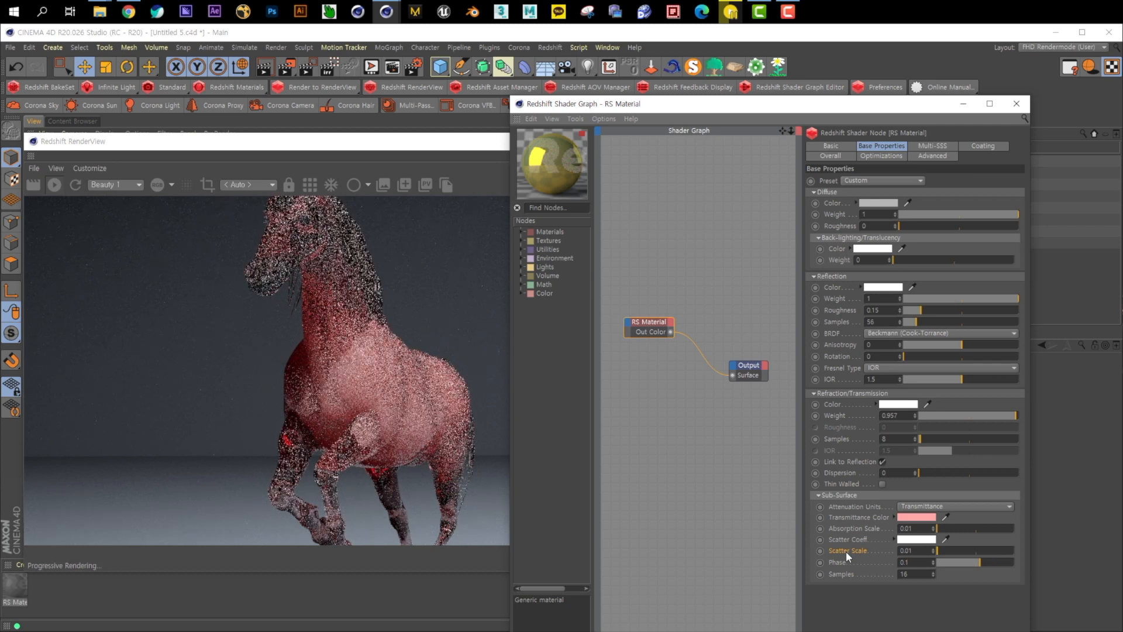
drag(914, 575, 845, 567)
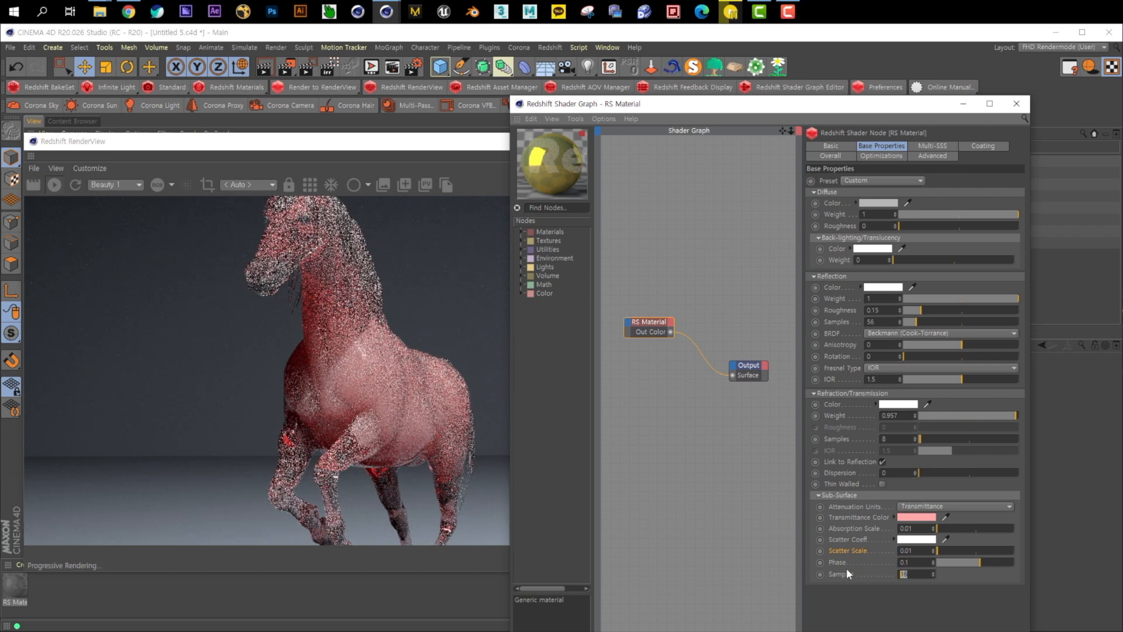
click(988, 608)
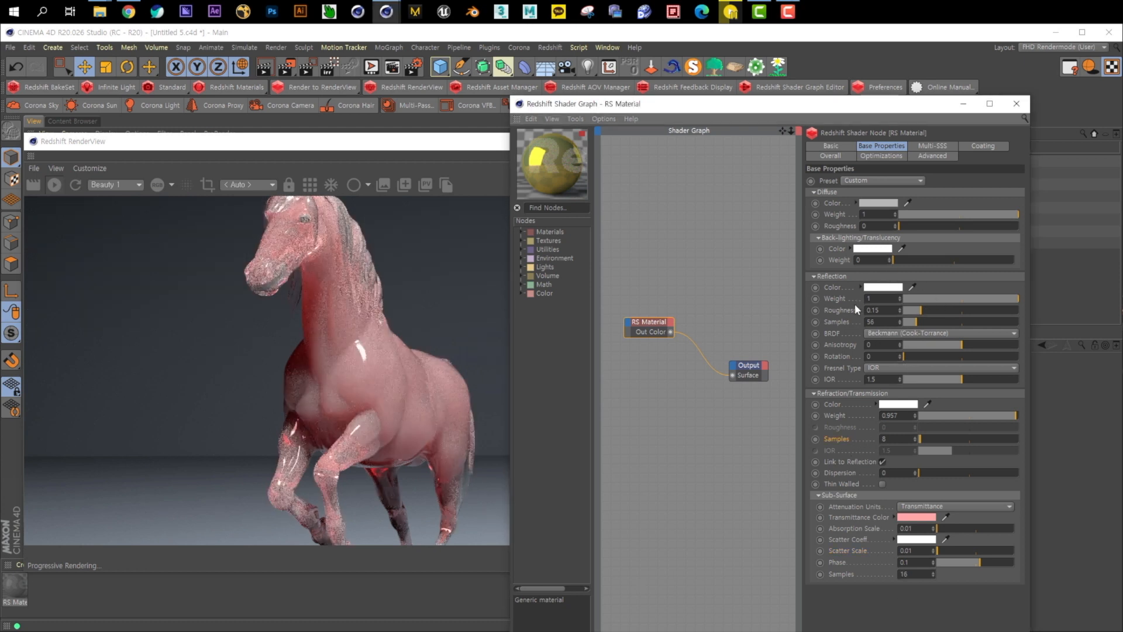
- Set the reflection BRDF to GGX and the reflection roughness to 0.12
click(889, 332)
click(897, 355)
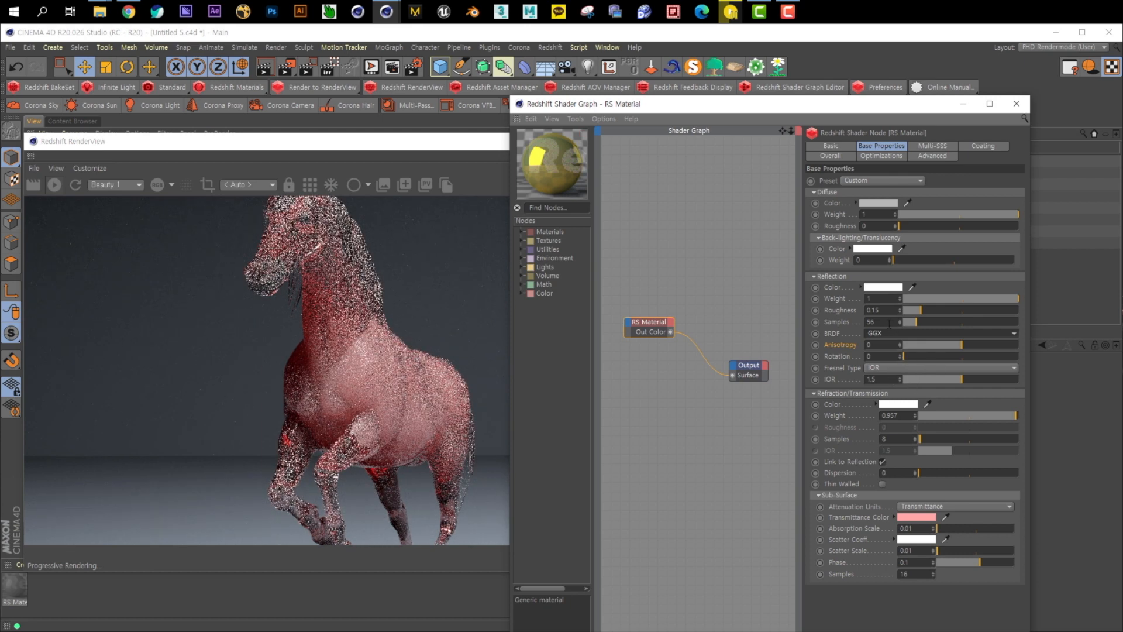
drag(882, 310, 829, 311)
text(0.12)
key(Return)
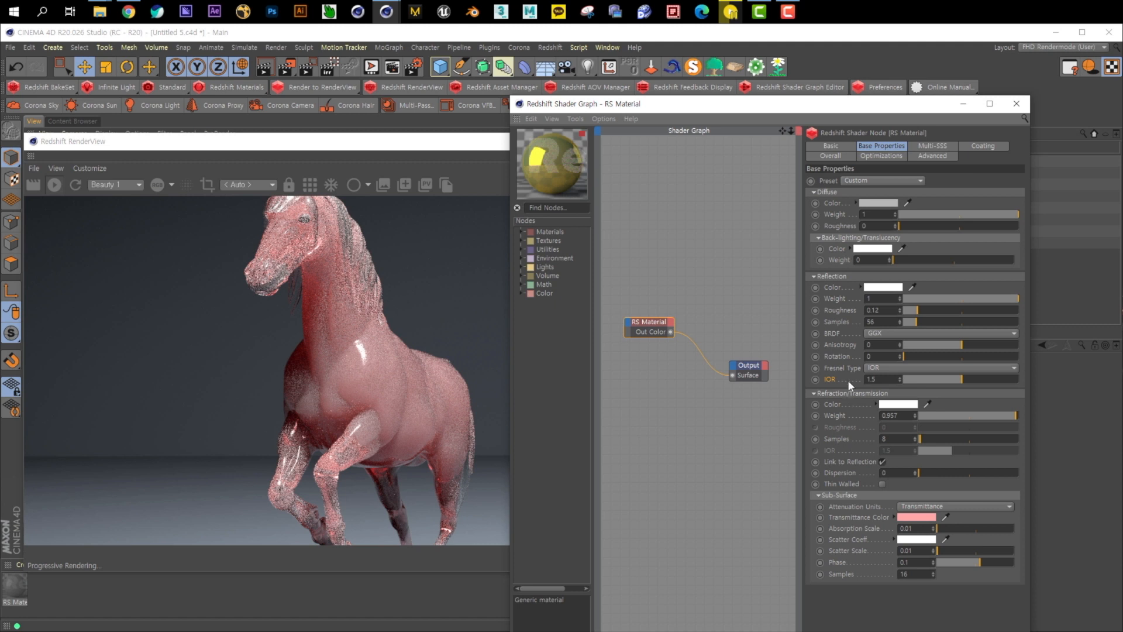
- Look through the available material presets without choosing one
click(881, 179)
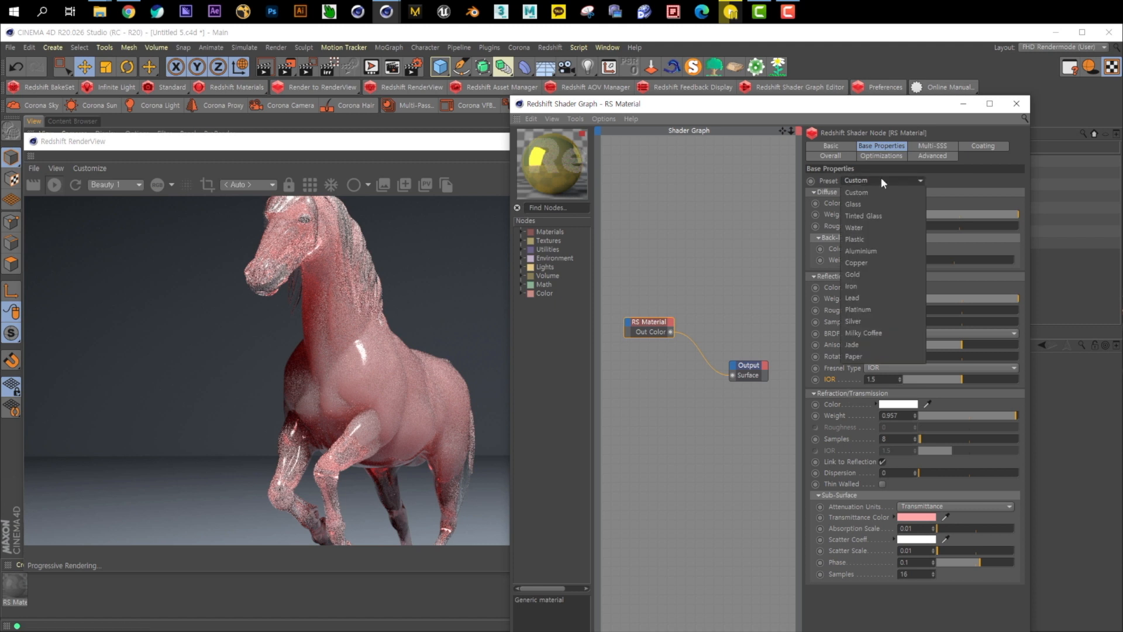
click(838, 416)
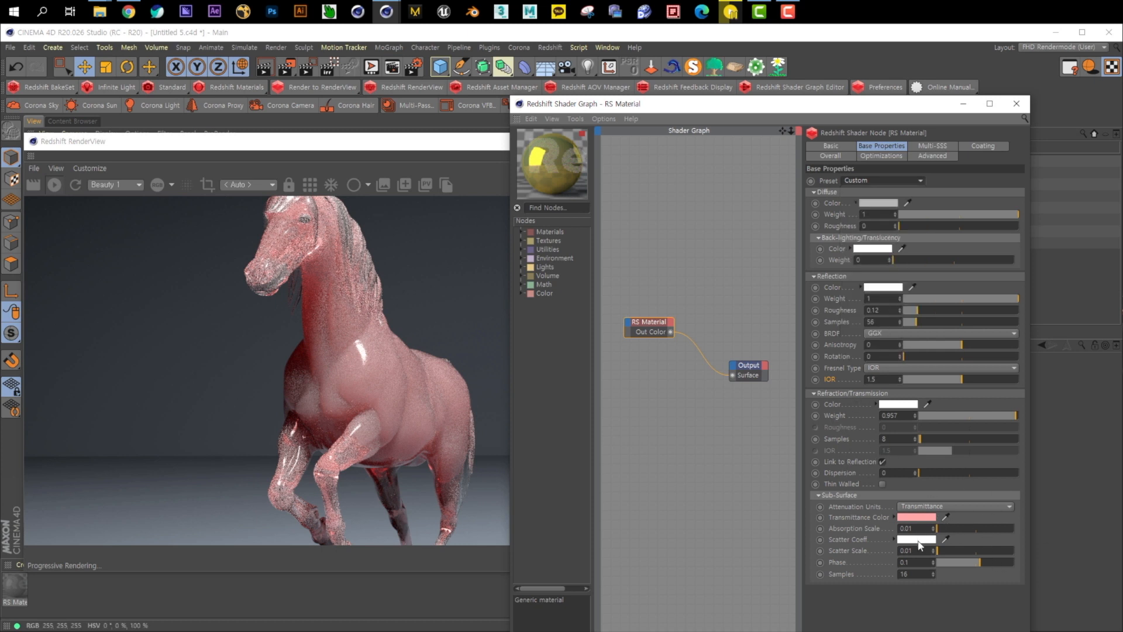
- Set the sub-surface Transmittance Color to light cyan (hue 181°, saturation 34%) and the Scatter Coeff to pink (hue 322°, saturation 33%)
click(919, 518)
drag(918, 516, 941, 517)
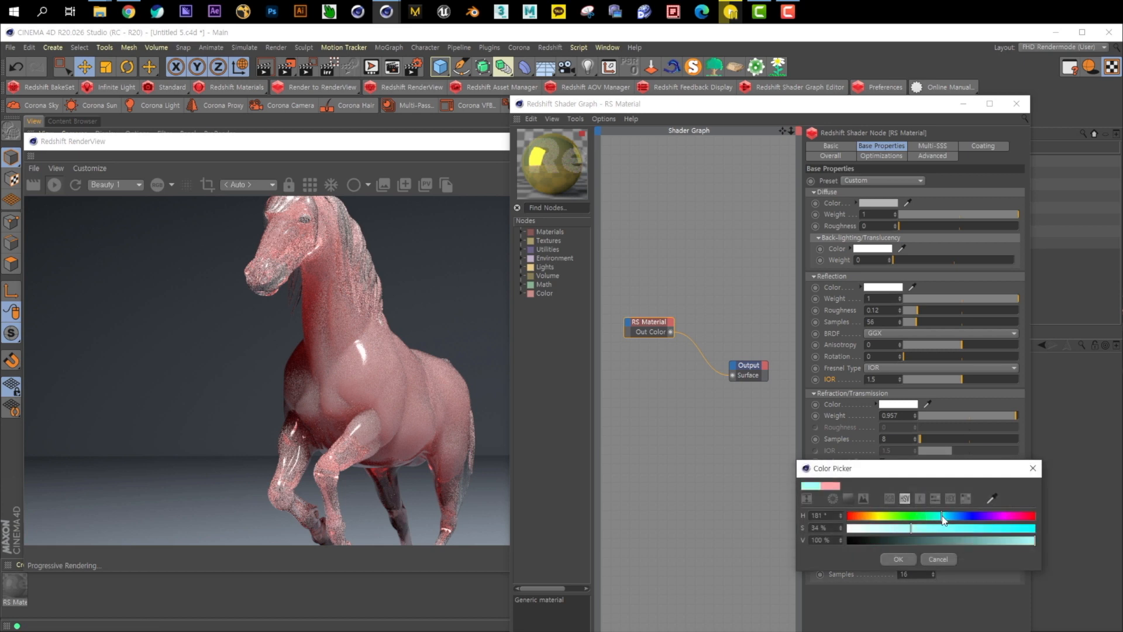
click(898, 559)
click(922, 547)
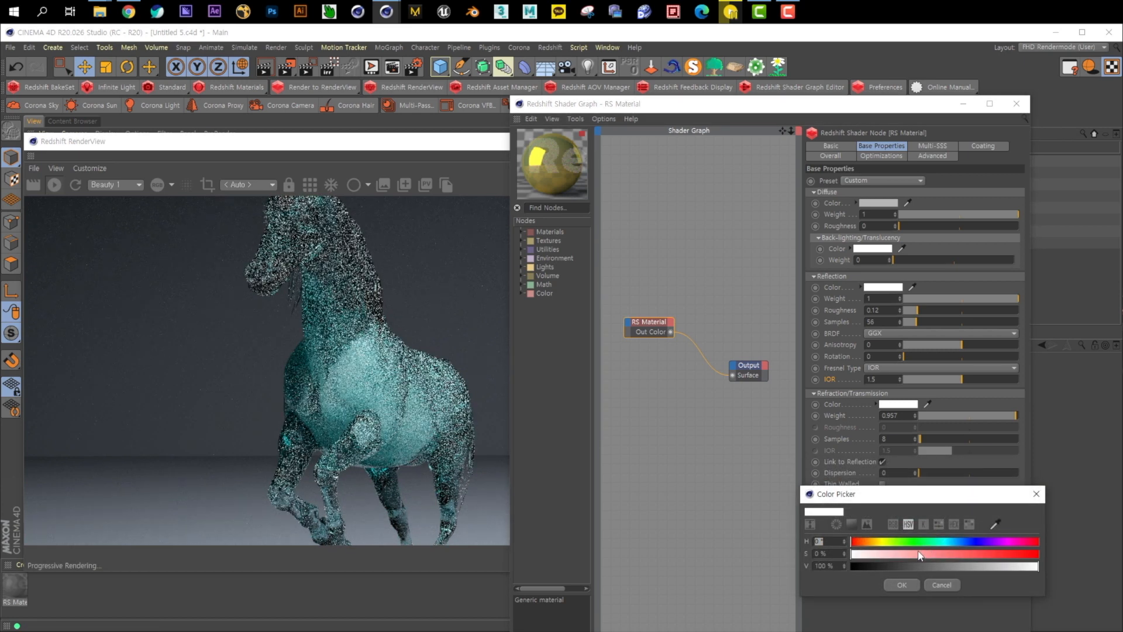
click(913, 554)
click(1018, 542)
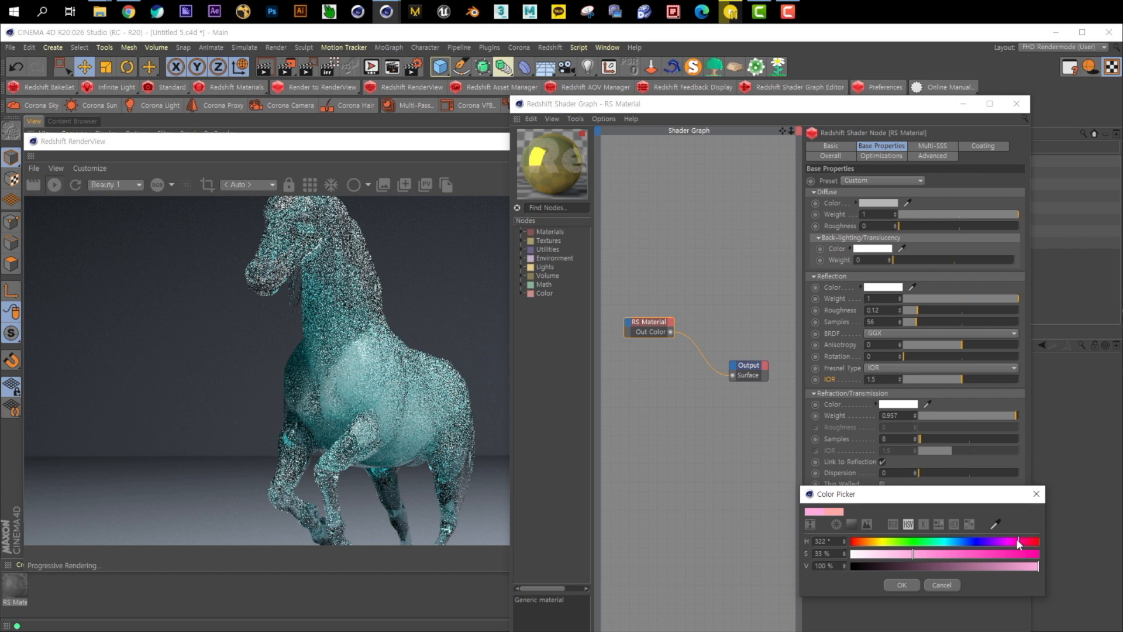
click(904, 585)
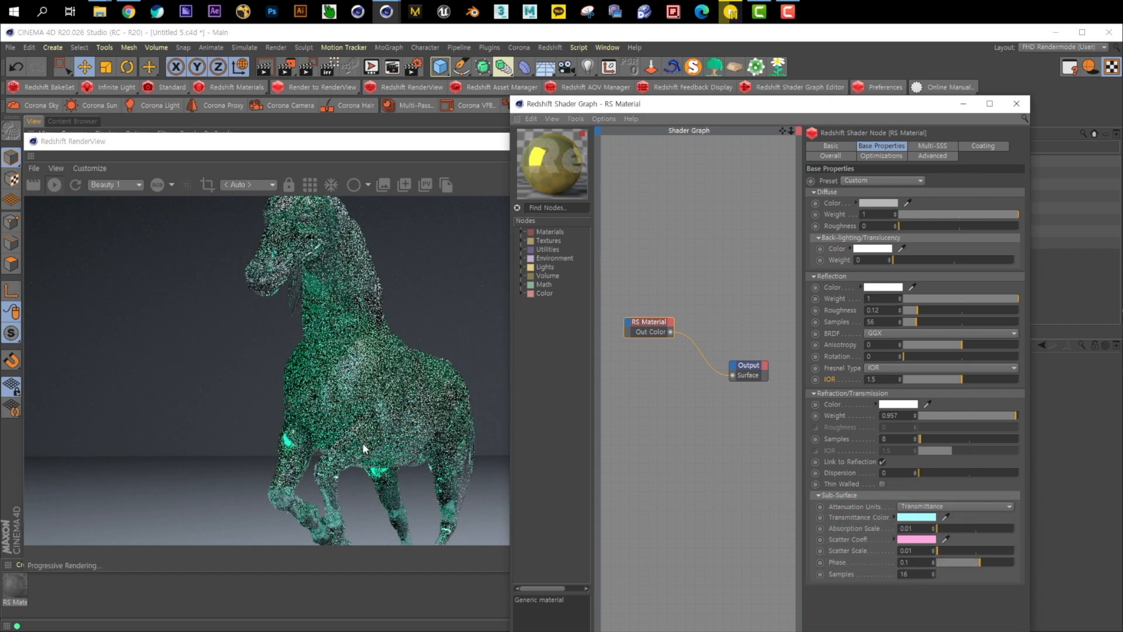
- Set the sub-surface Scatter Scale to 0.1 and the Phase to 0
drag(917, 550, 787, 515)
text(0.1)
key(Return)
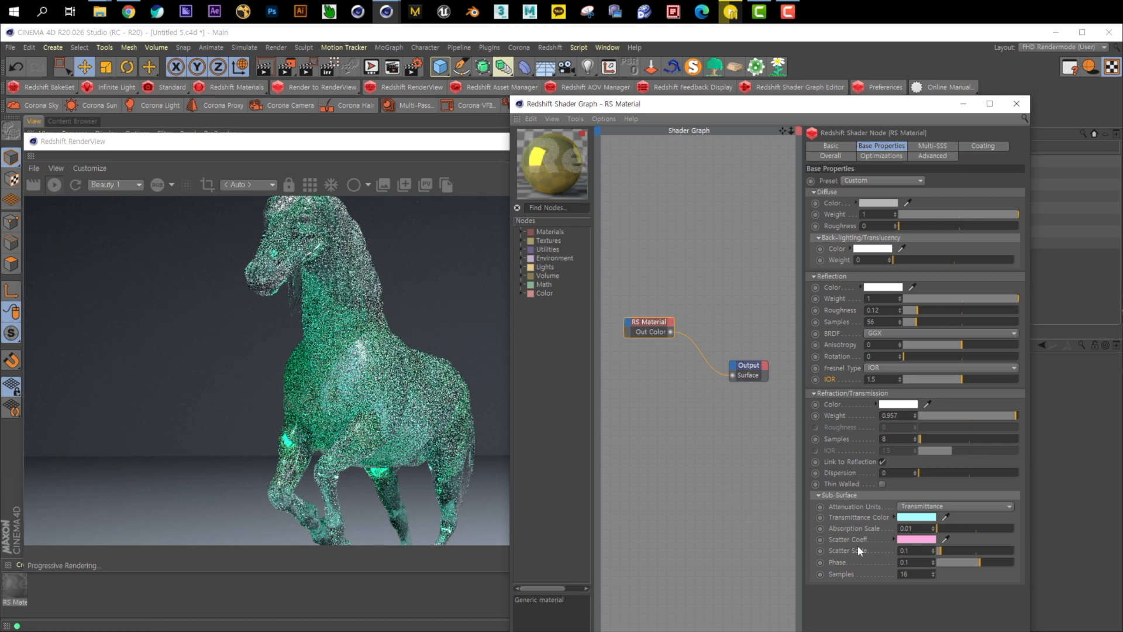
drag(911, 562, 819, 555)
text(0)
key(Return)
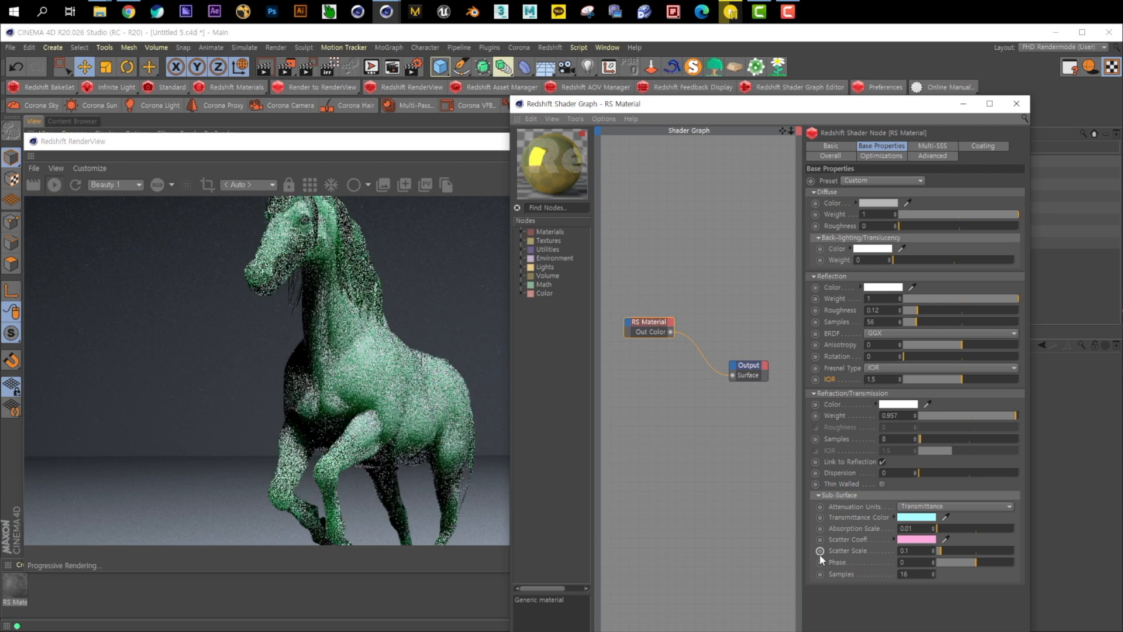
- Set the sub-surface Absorption Scale to 0.1
drag(914, 528, 795, 529)
text(0.1)
key(Return)
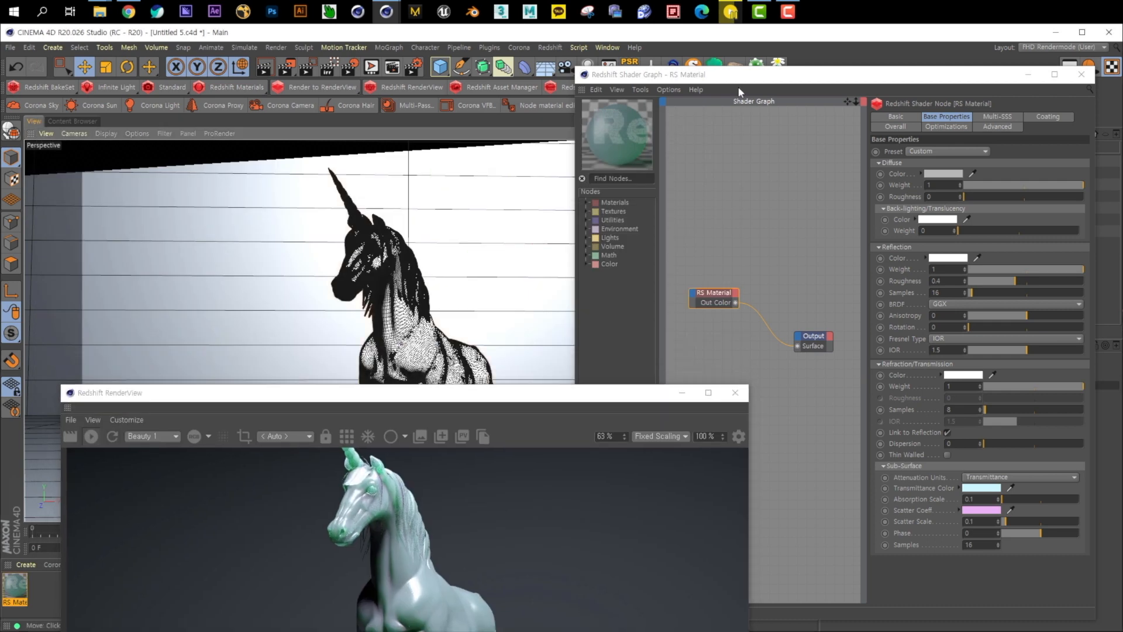
- Duplicate the unicorn's Subdivision Surface twice in the top view, placing one copy on each side of the original
drag(759, 75, 786, 506)
drag(653, 402, 618, 500)
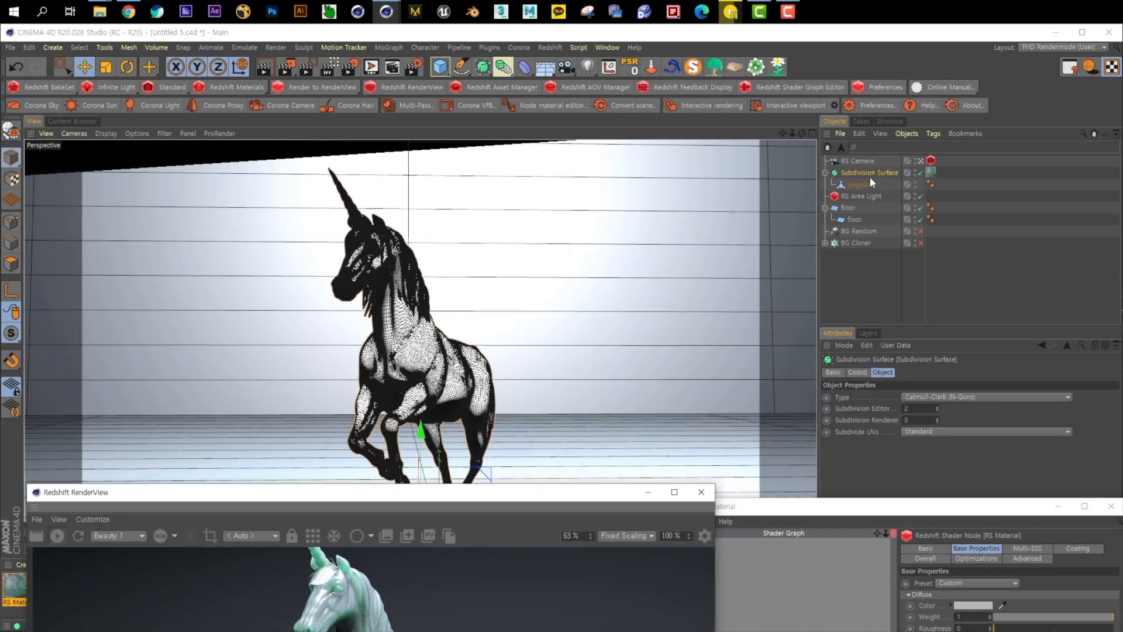
drag(457, 493, 460, 538)
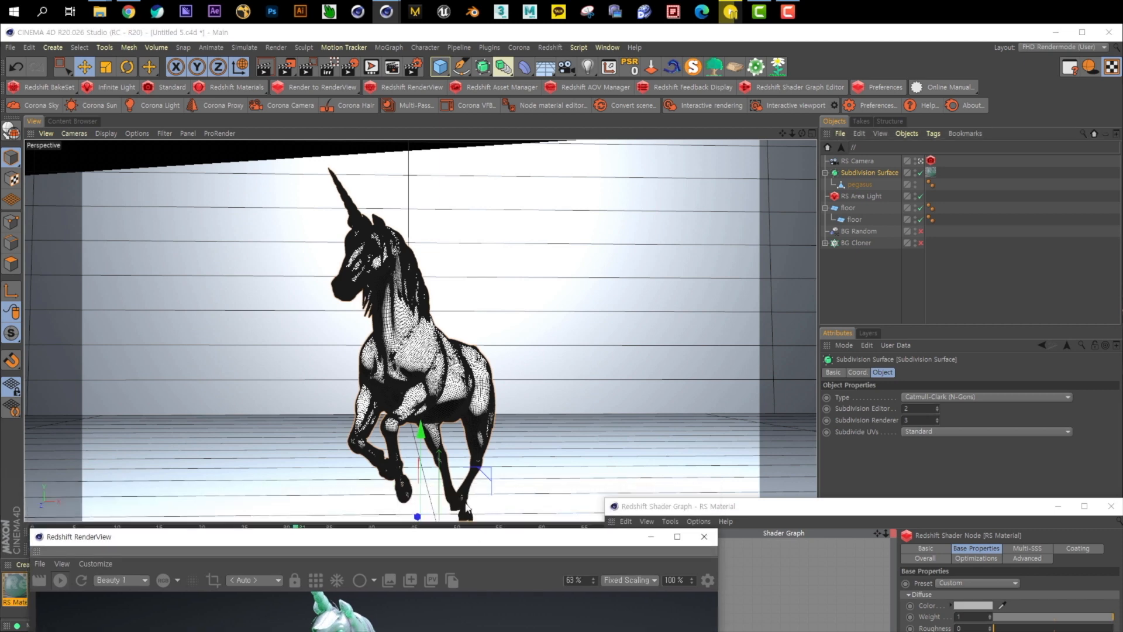
middle_click(629, 275)
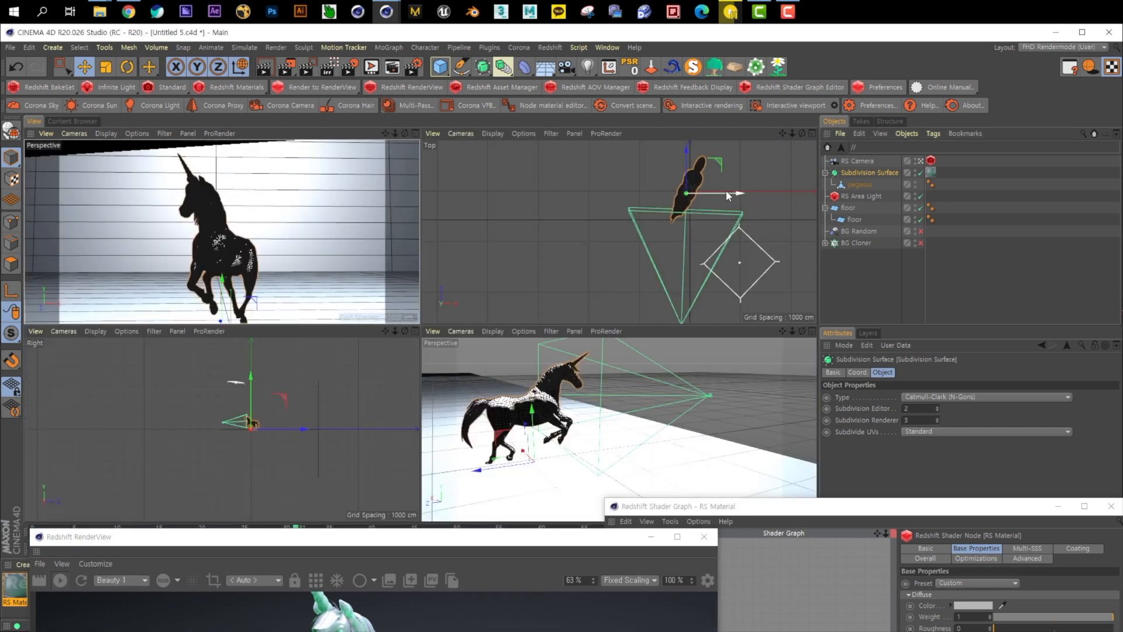
ctrl+drag(692, 186, 664, 159)
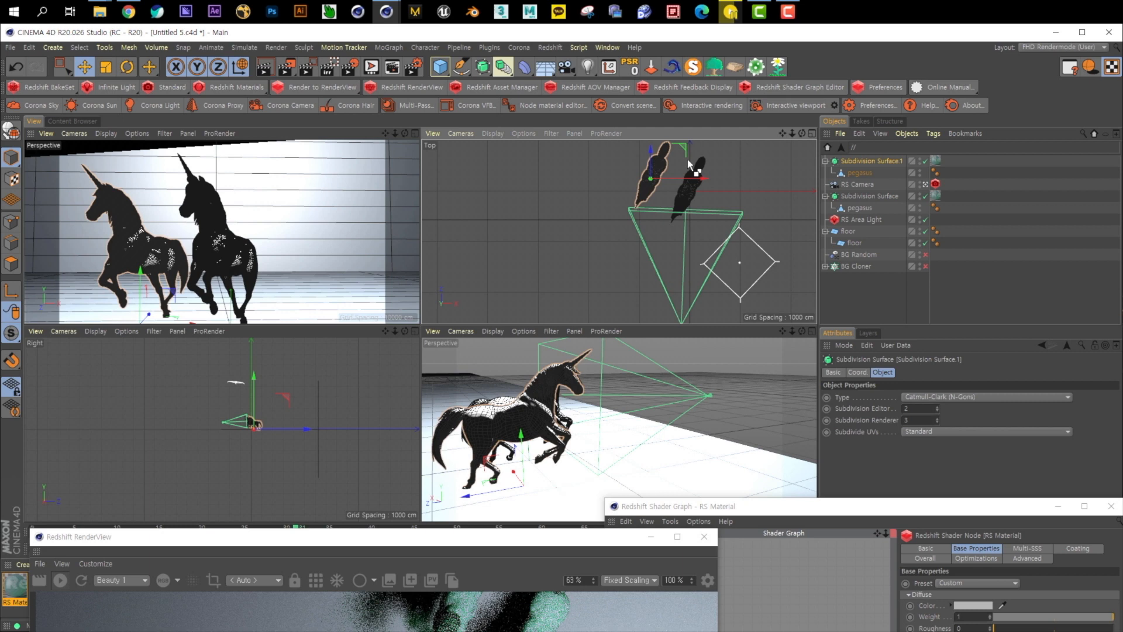
ctrl+drag(696, 179, 734, 190)
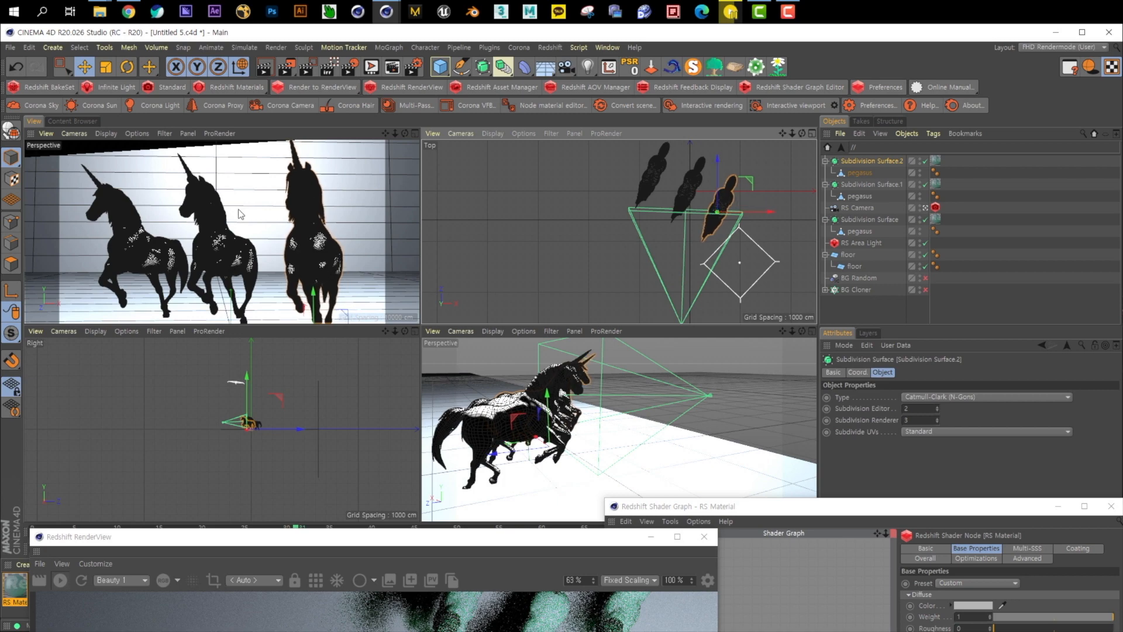
middle_click(244, 213)
- Bring the render and shader graph back into view and set the Transmittance Color to pale yellow with 24% saturation and 100% value
drag(488, 540, 619, 144)
drag(706, 390, 763, 105)
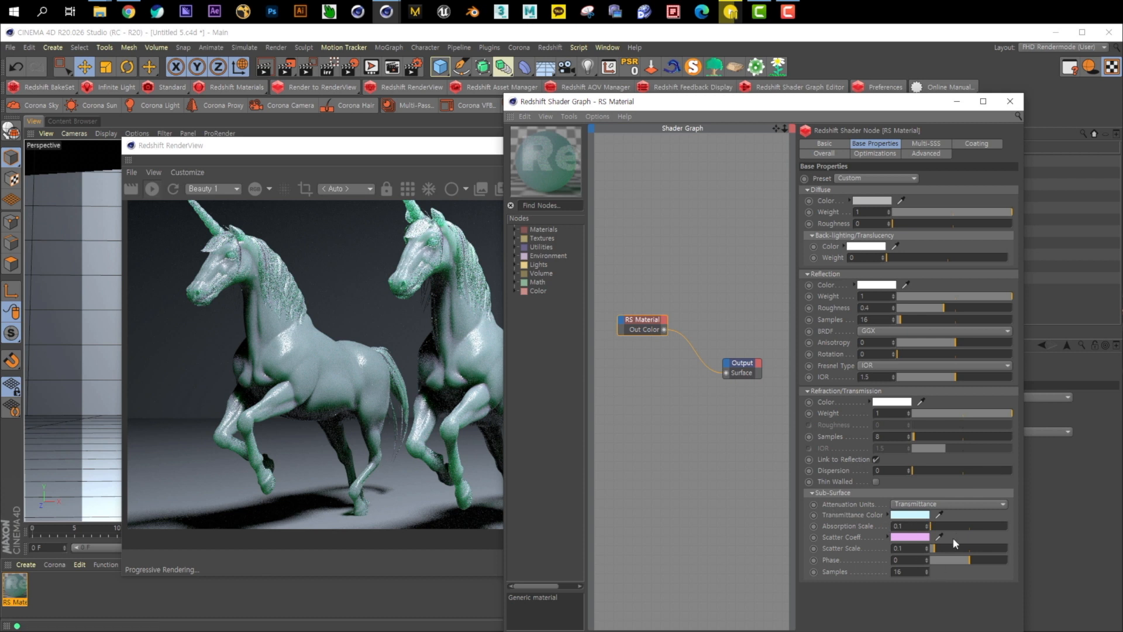
click(910, 514)
drag(903, 512, 871, 512)
click(888, 524)
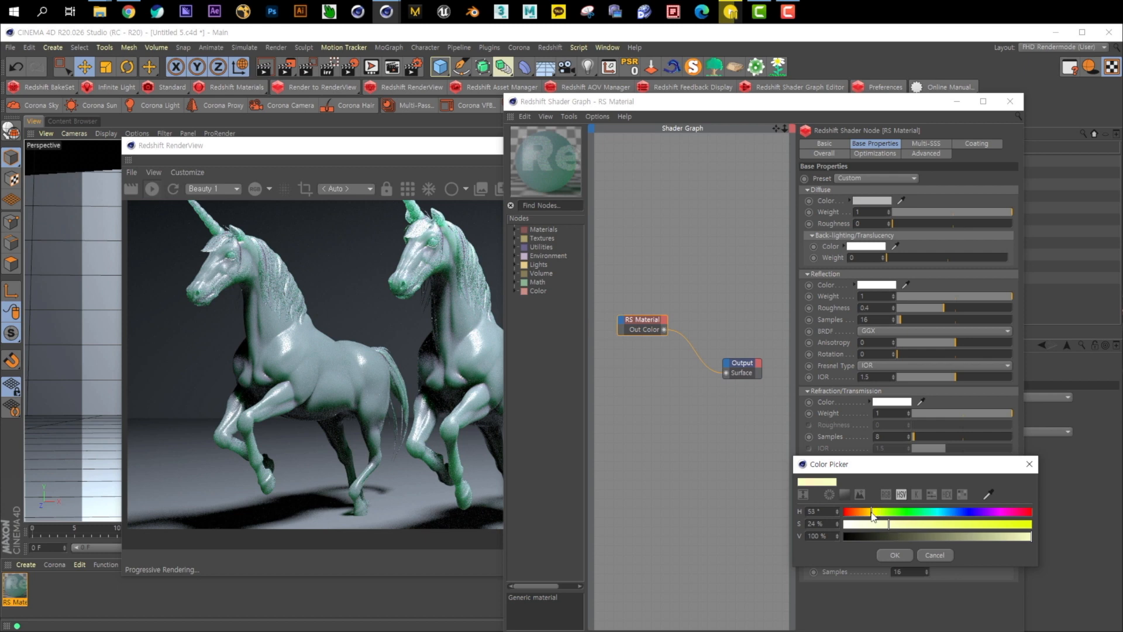
click(895, 553)
click(911, 515)
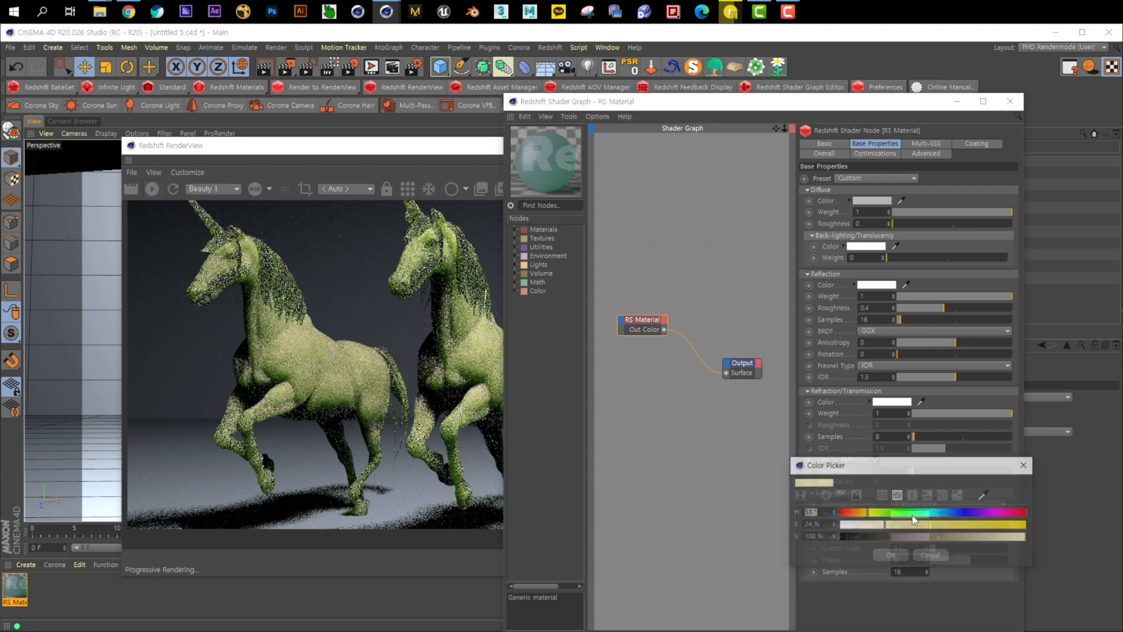
click(895, 555)
- Set the sub-surface Scatter Coeff to a dark blue with 58% value
click(912, 537)
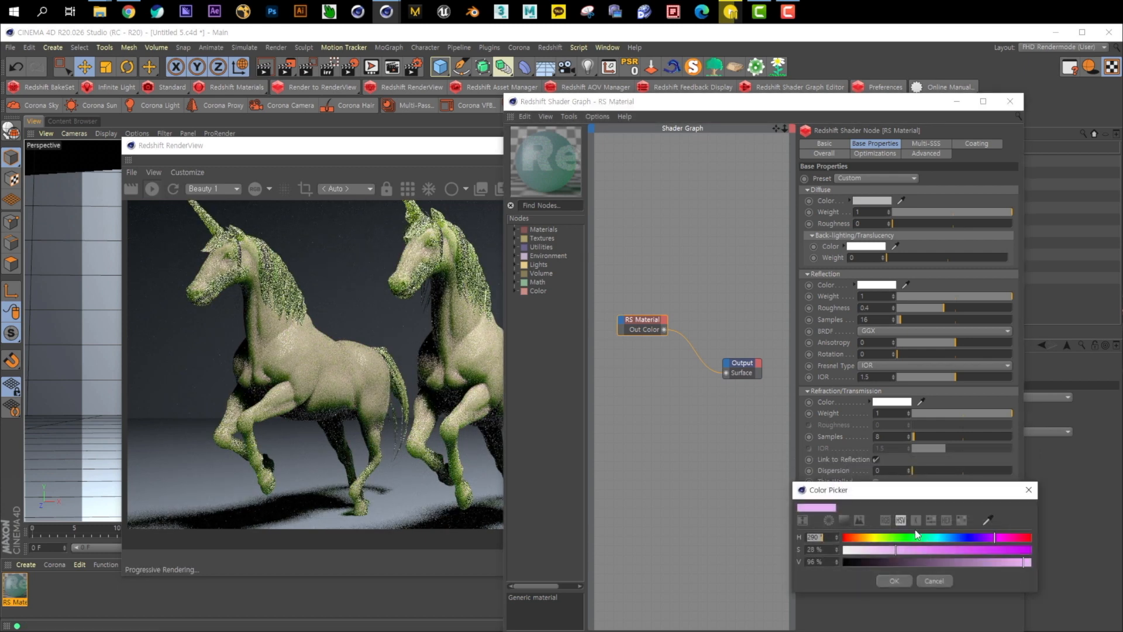
click(961, 537)
click(960, 549)
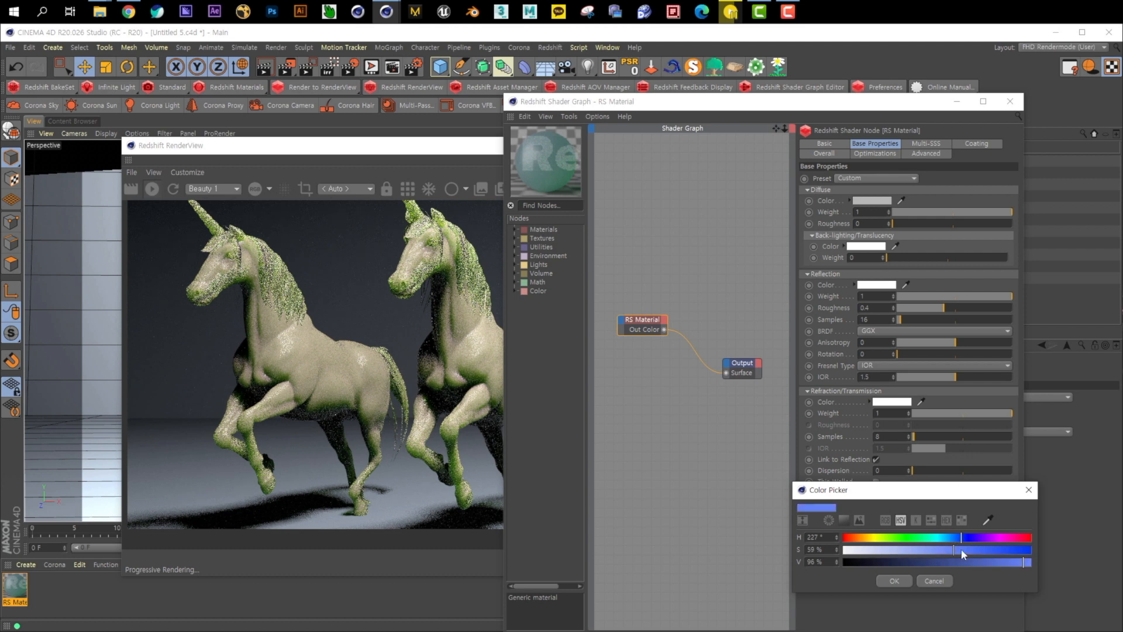
click(943, 561)
click(952, 562)
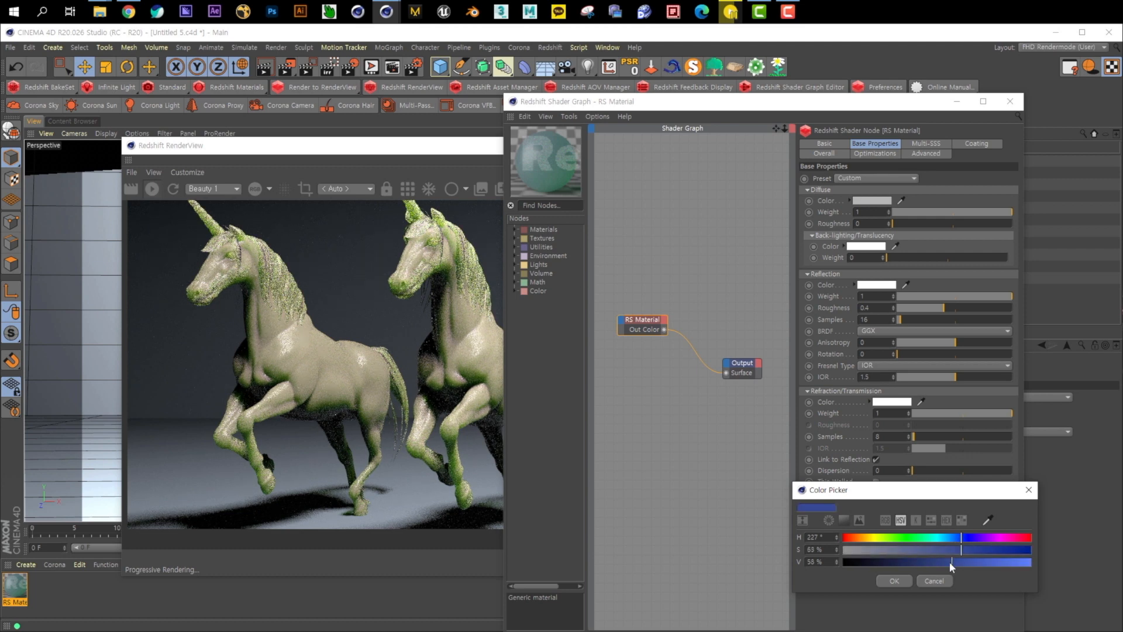
click(966, 537)
click(897, 581)
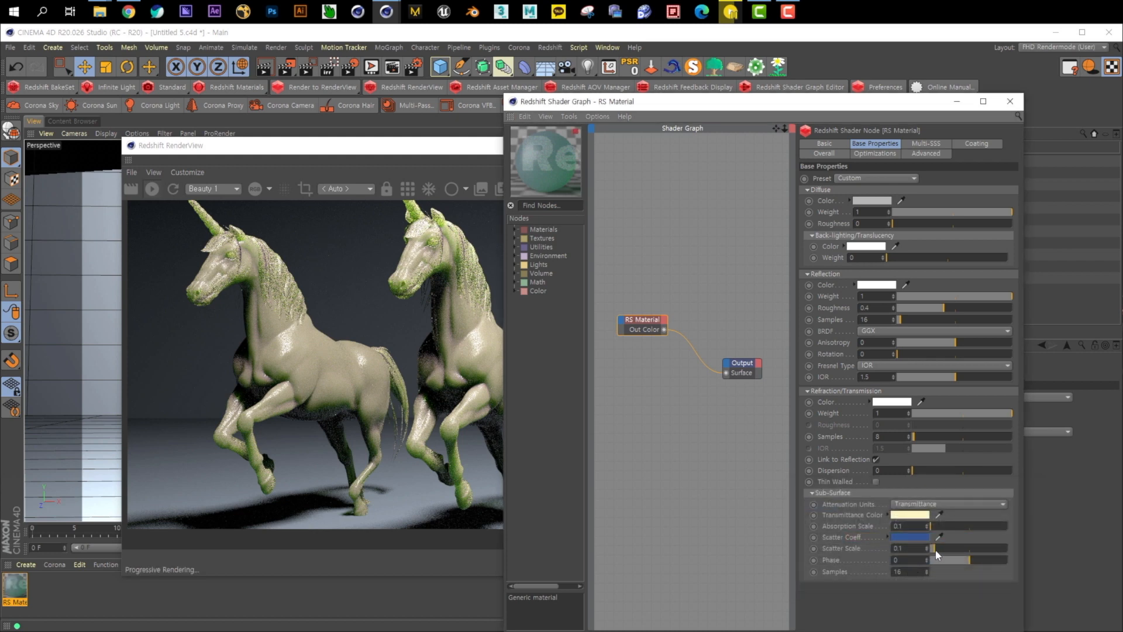
- Set both the sub-surface Scatter Scale and the Absorption Scale to 0.2
drag(909, 526, 785, 525)
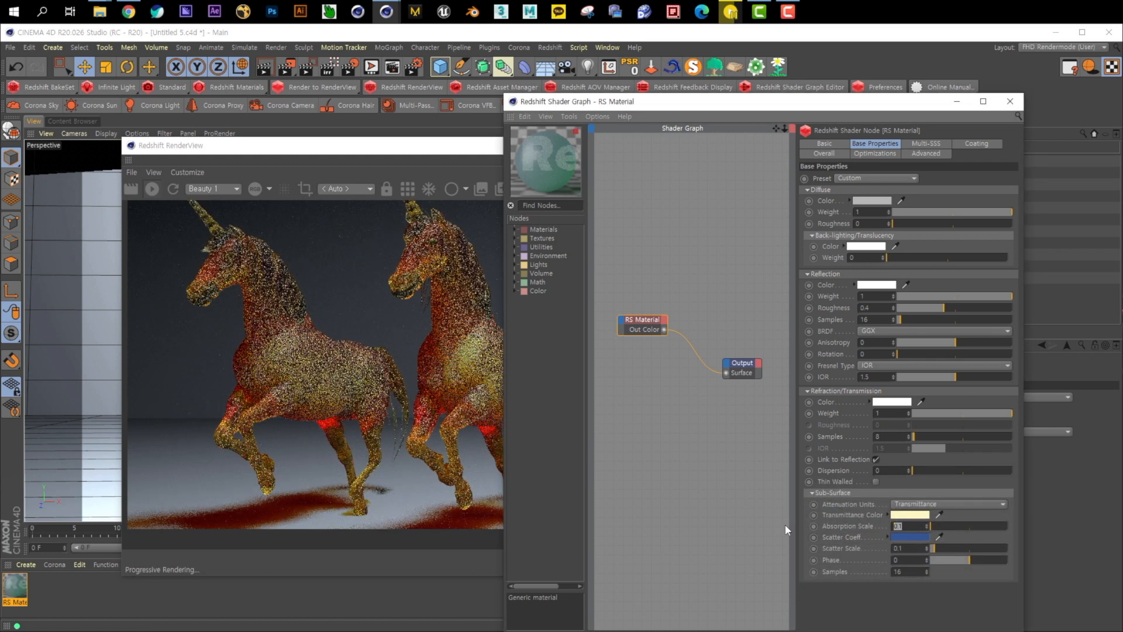
key(Tab)
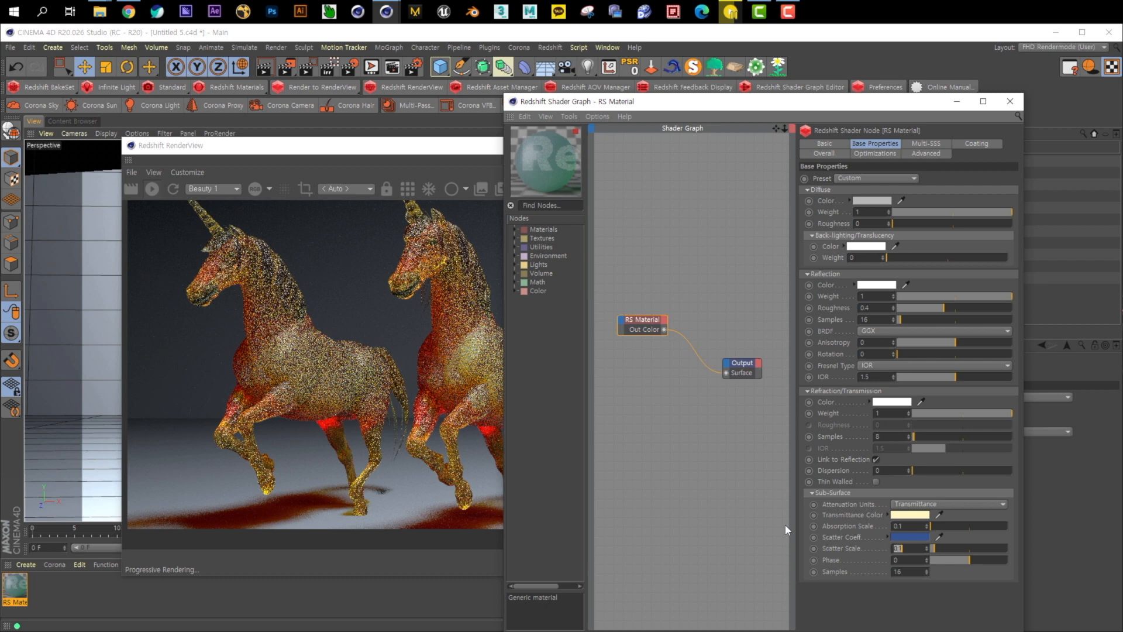
text(0.2)
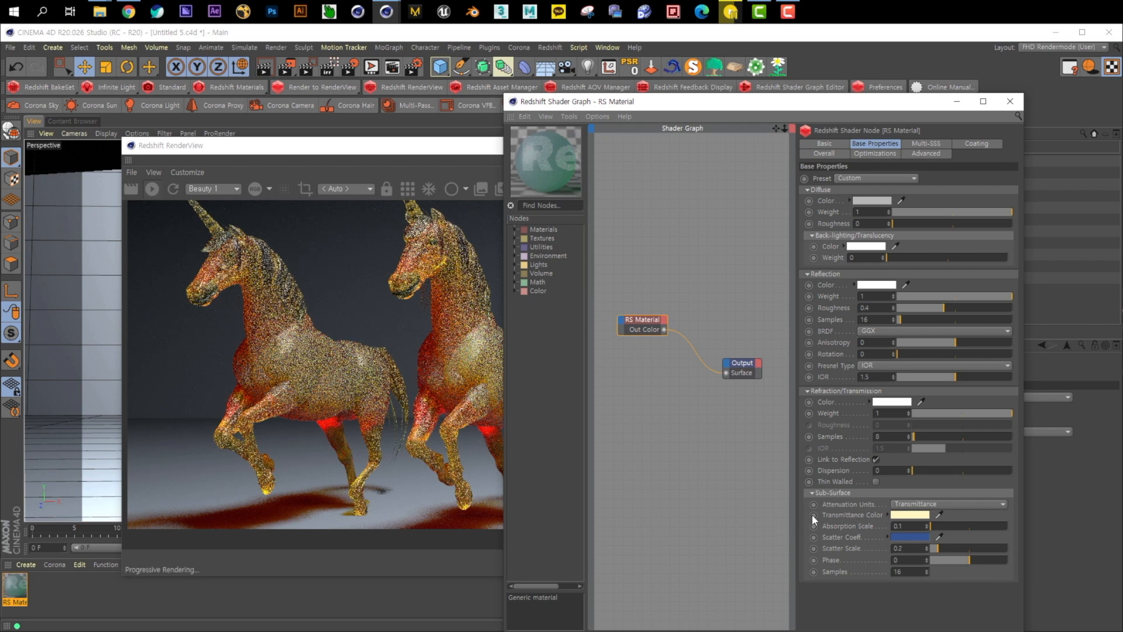
key(Return)
drag(907, 525, 790, 521)
text(0.2)
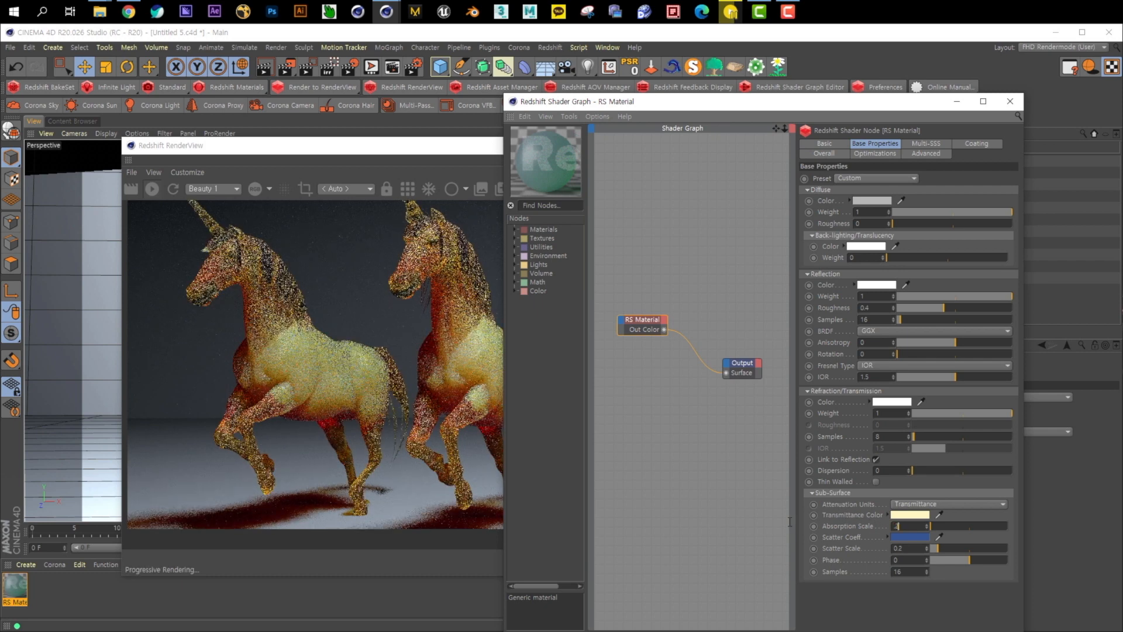
key(Return)
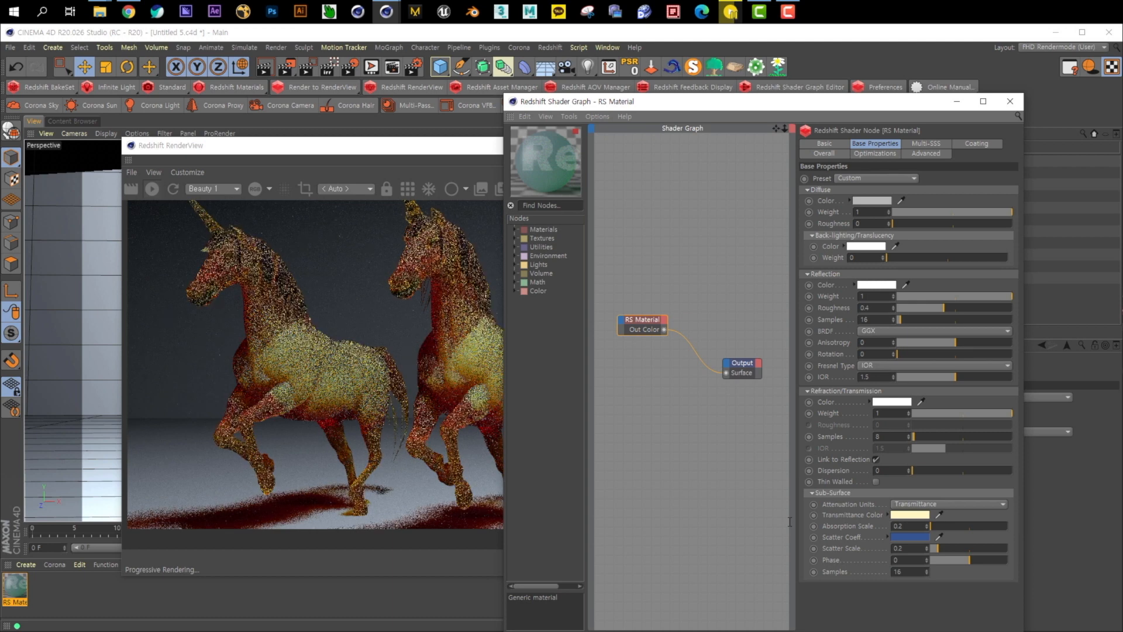
- Bring the full render of the three unicorns into view, create a new Redshift material and open its shader graph
click(380, 390)
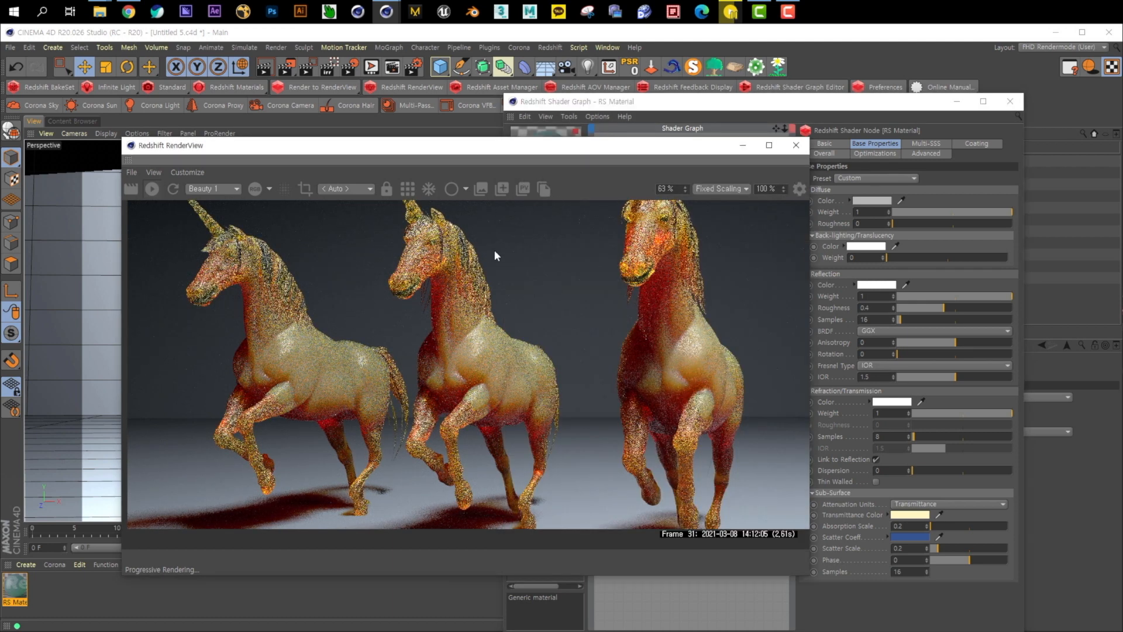
drag(520, 155, 671, 164)
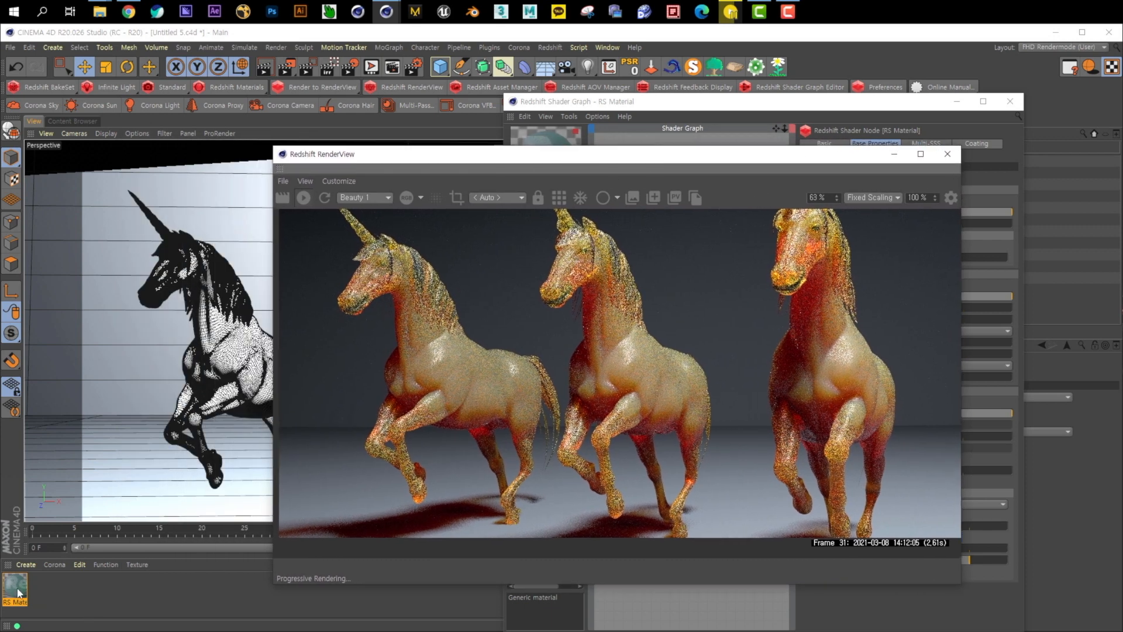
click(26, 564)
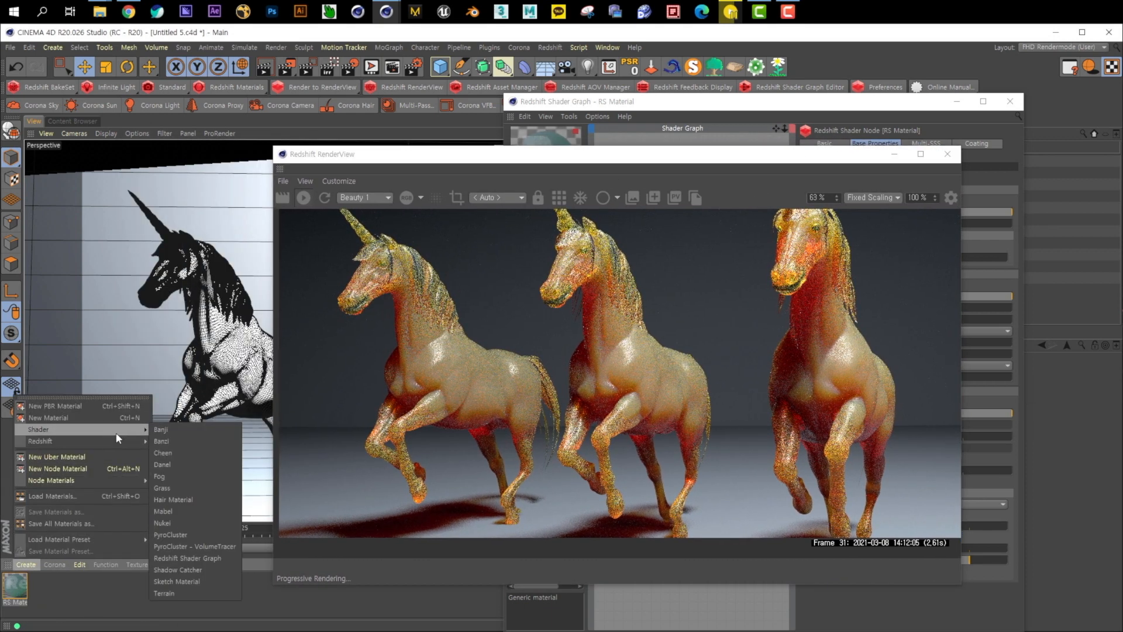
mouse_move(92, 441)
click(178, 442)
click(25, 565)
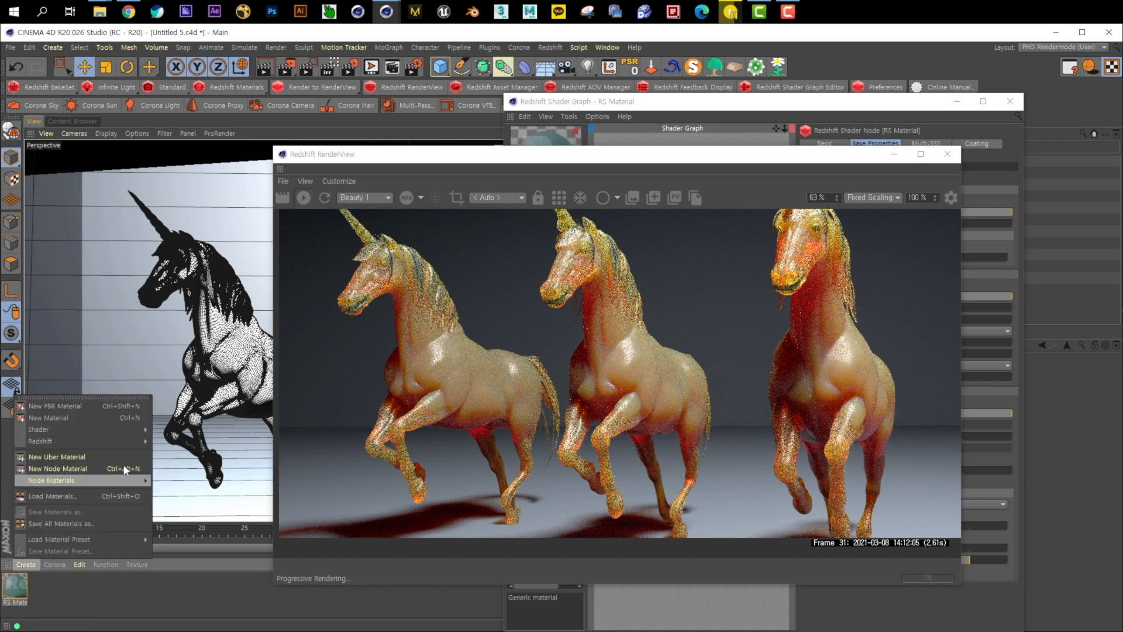
mouse_move(143, 444)
click(211, 442)
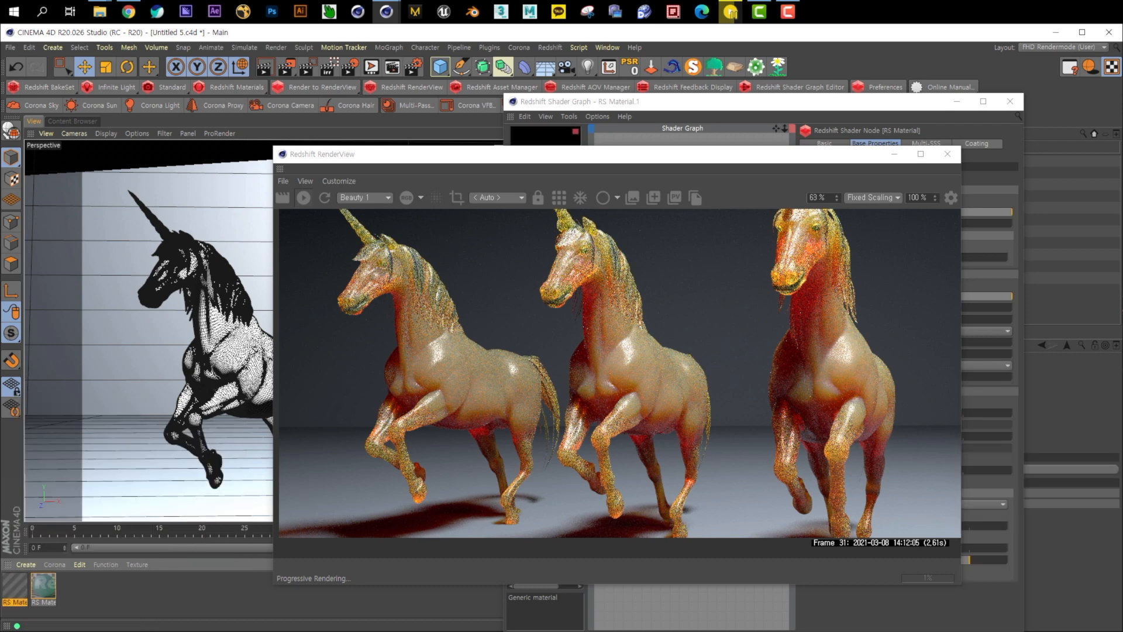
double_click(12, 590)
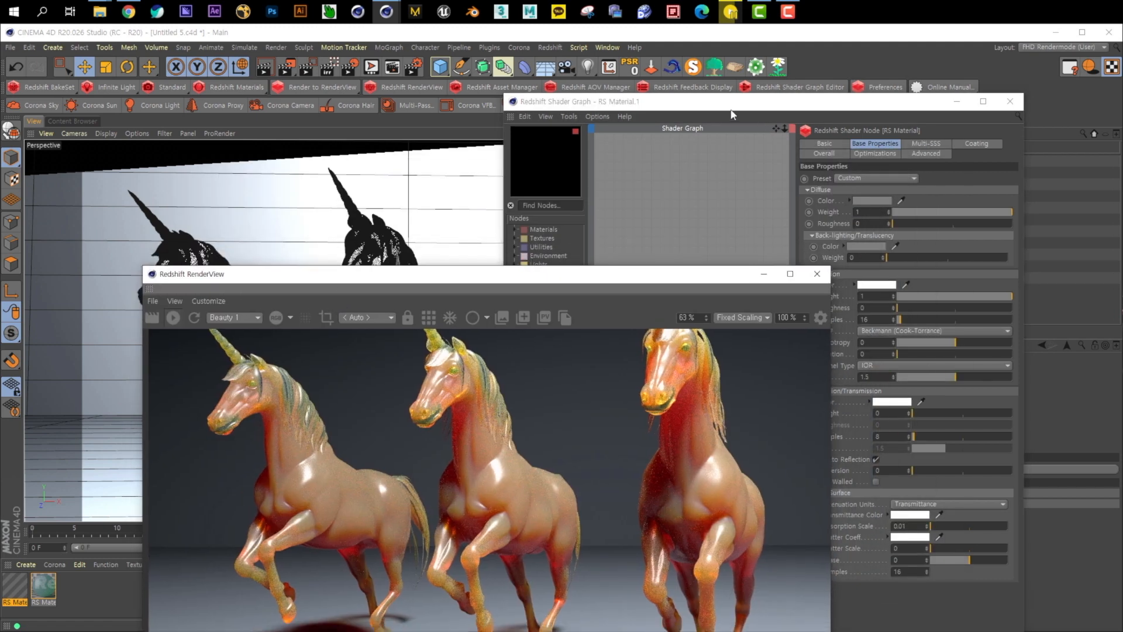
- Apply the new Redshift material to the leftmost unicorn, clearing the viewport of floating windows to reach it
drag(746, 101, 804, 317)
click(167, 259)
drag(23, 586, 176, 234)
drag(793, 315, 770, 126)
drag(474, 277, 416, 150)
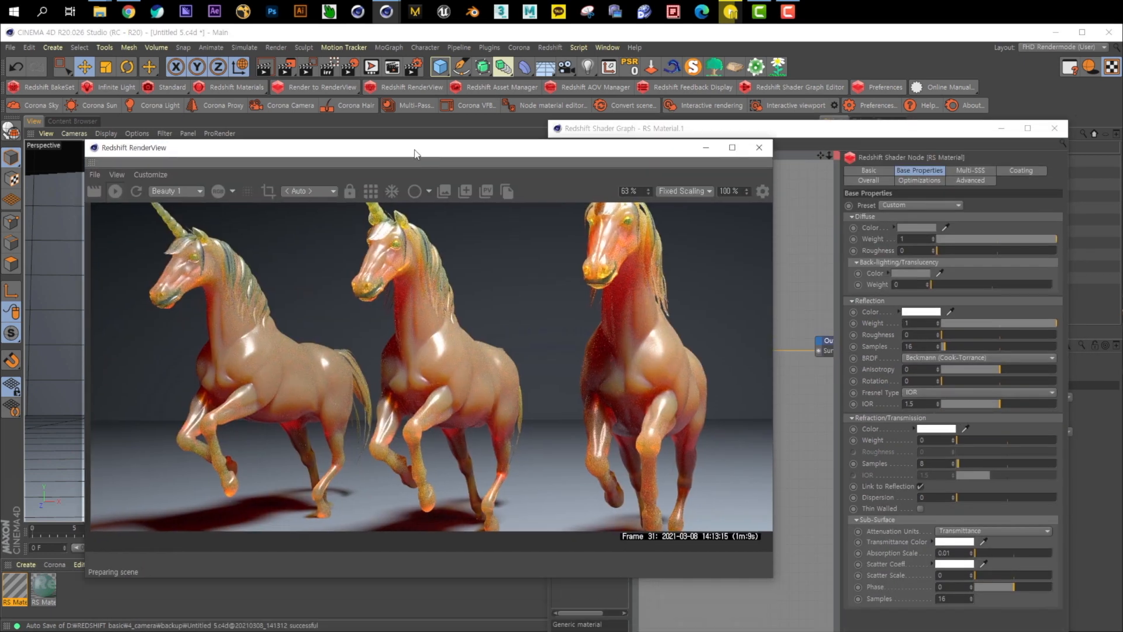
- Arrange the shader graph beside the render and set the new material's diffuse Weight to 0.3
click(611, 132)
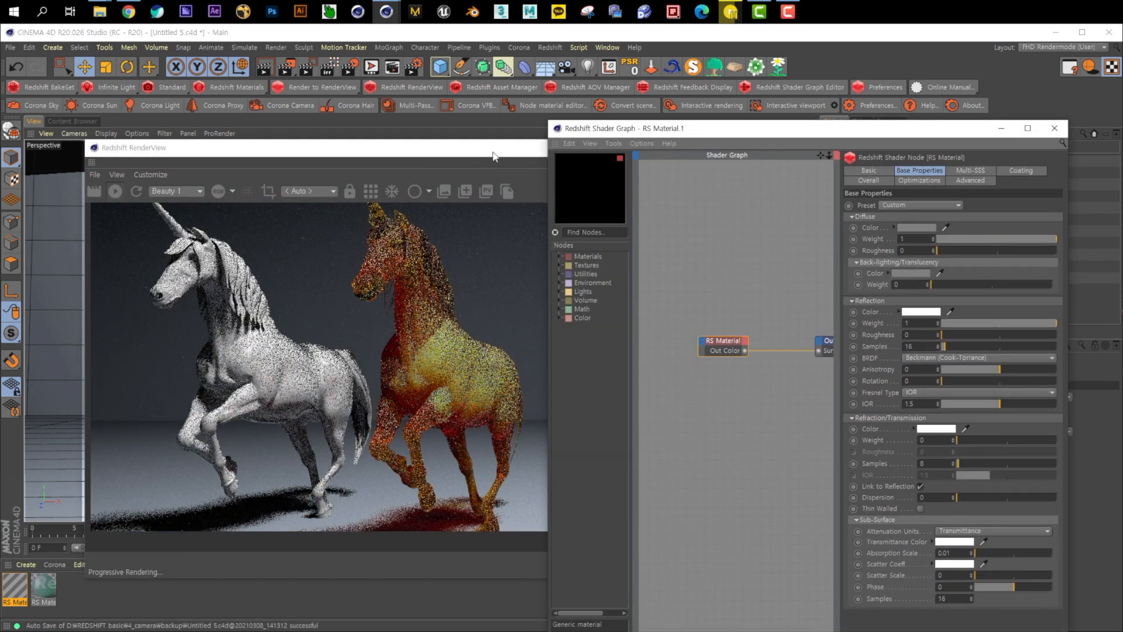
drag(502, 154, 441, 157)
click(755, 180)
drag(784, 133, 716, 128)
click(752, 333)
click(661, 339)
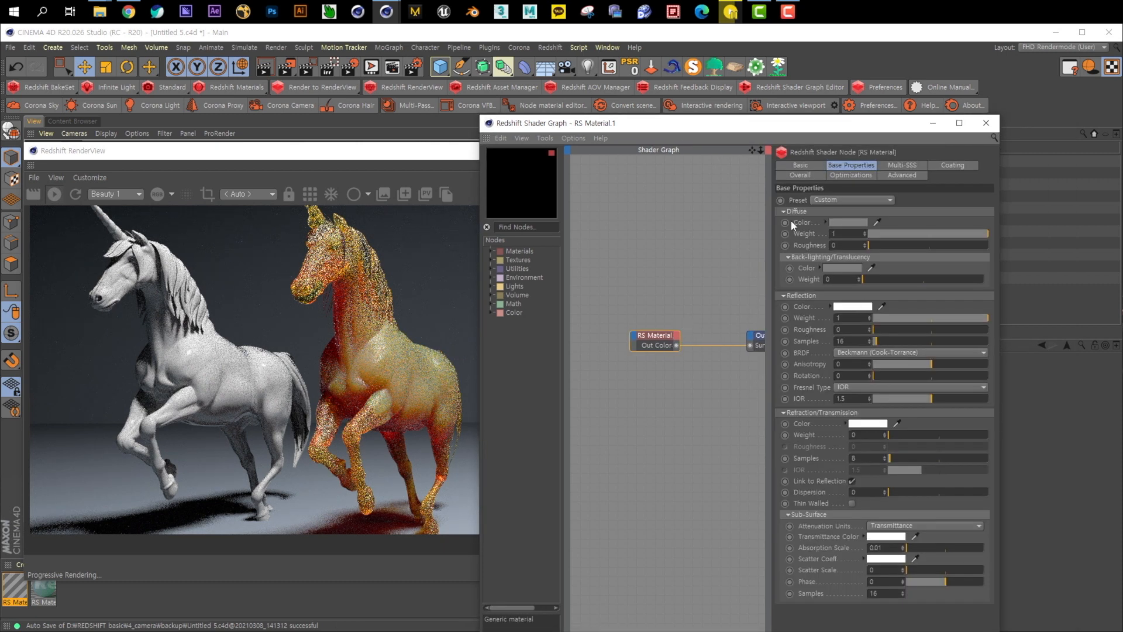
click(883, 233)
double_click(840, 233)
text(0.3)
key(Return)
- Tint the new material's diffuse color a muted bluish grey with 10% saturation and 59% brightness
click(855, 221)
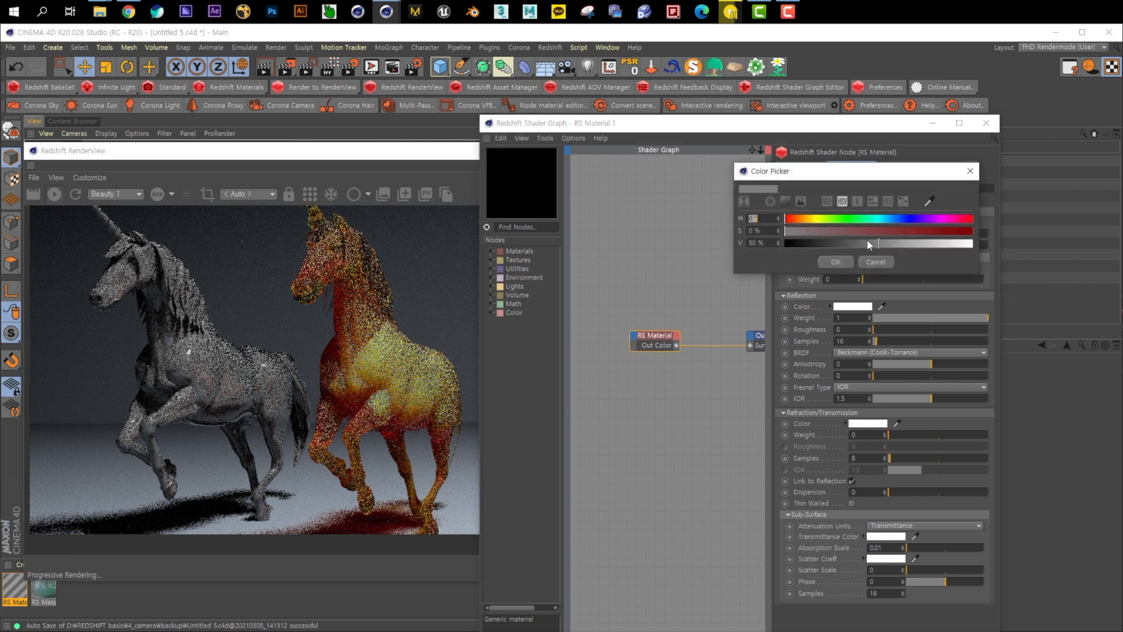
click(882, 218)
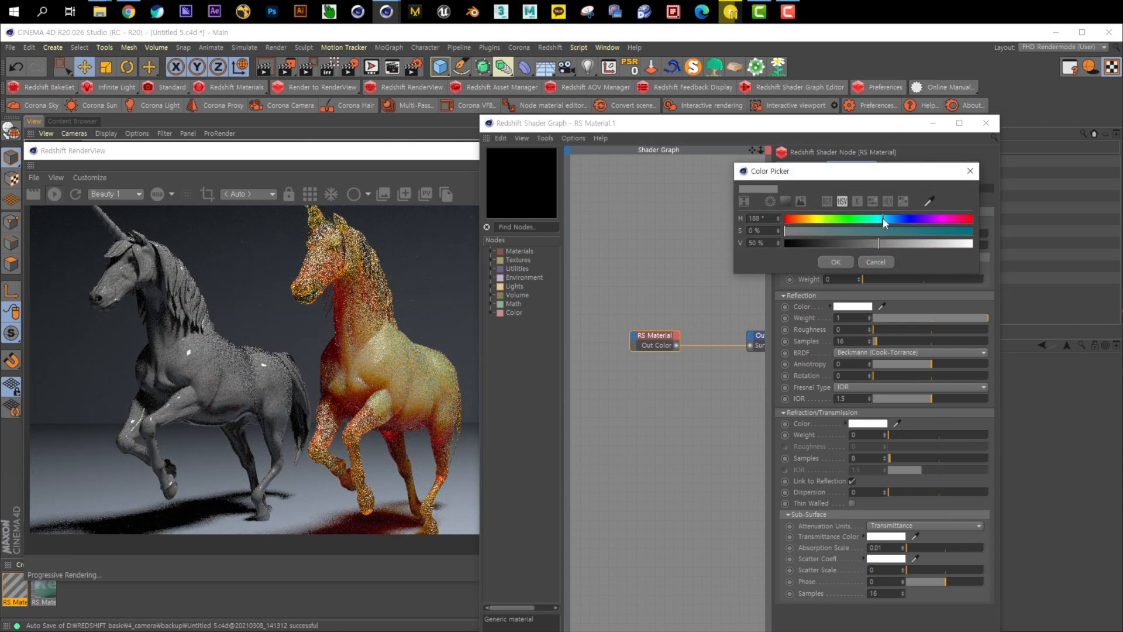
click(788, 231)
click(896, 243)
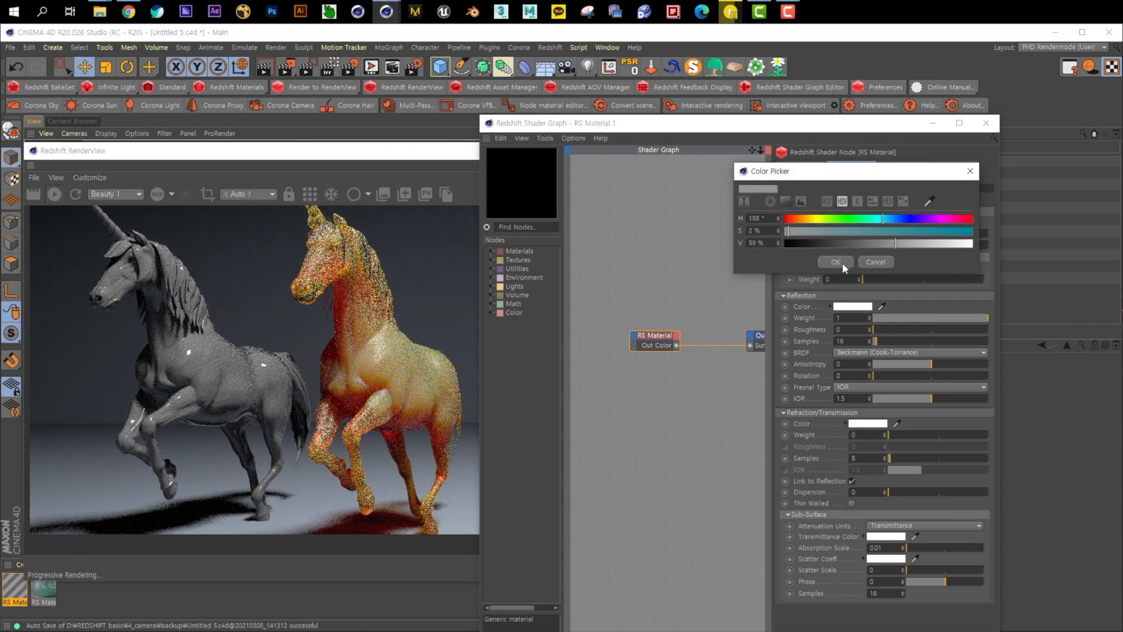
click(867, 218)
click(803, 231)
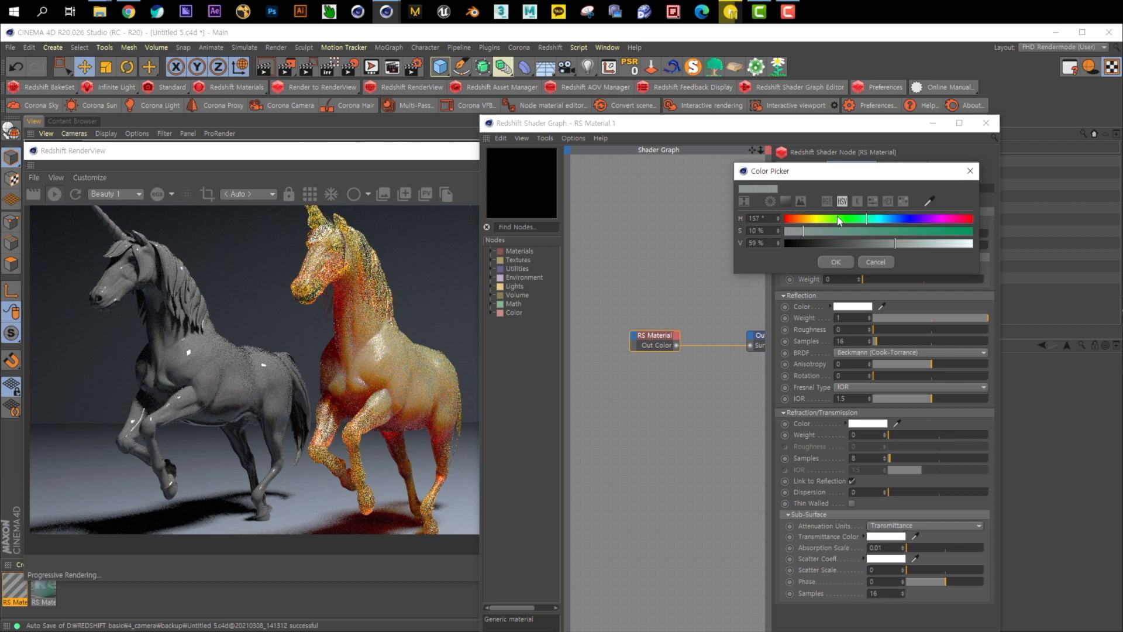
click(907, 218)
click(868, 218)
click(840, 261)
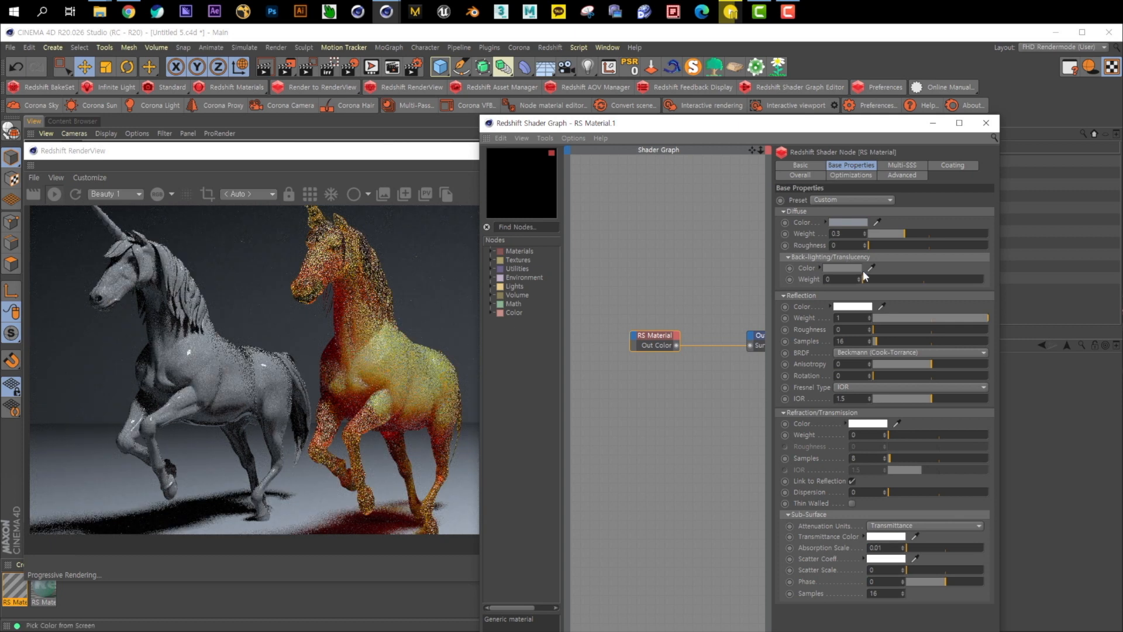
- Set the diffuse Roughness of the new material to 0.2
drag(840, 245, 733, 245)
text(0.2)
key(Return)
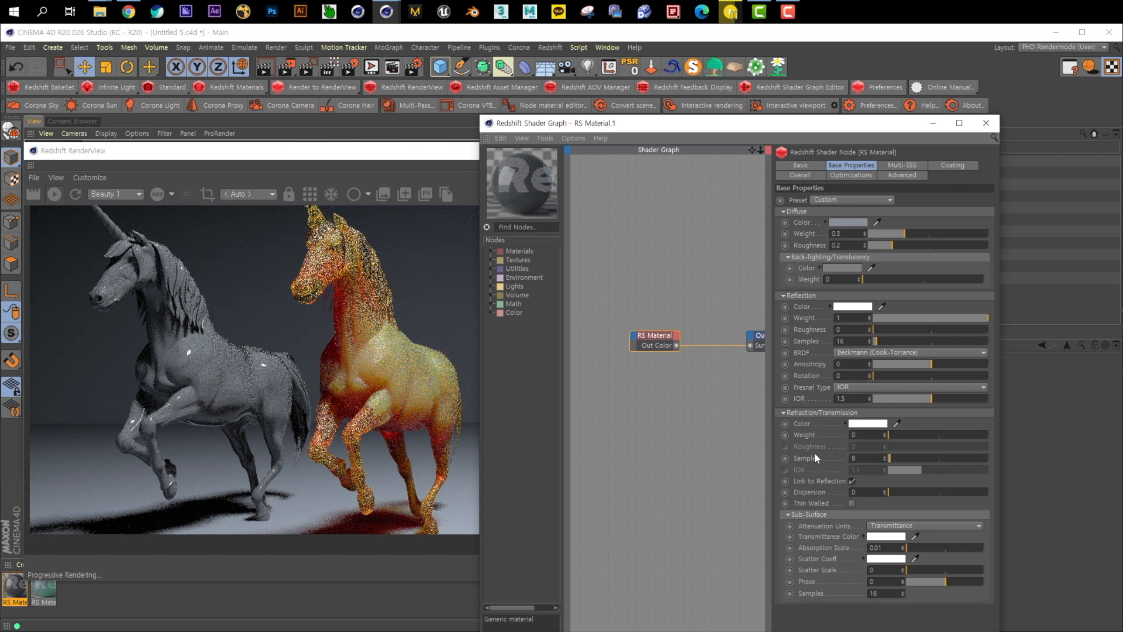
- Switch the sub-surface Attenuation Units from Transmittance to Extinction
click(912, 525)
click(903, 546)
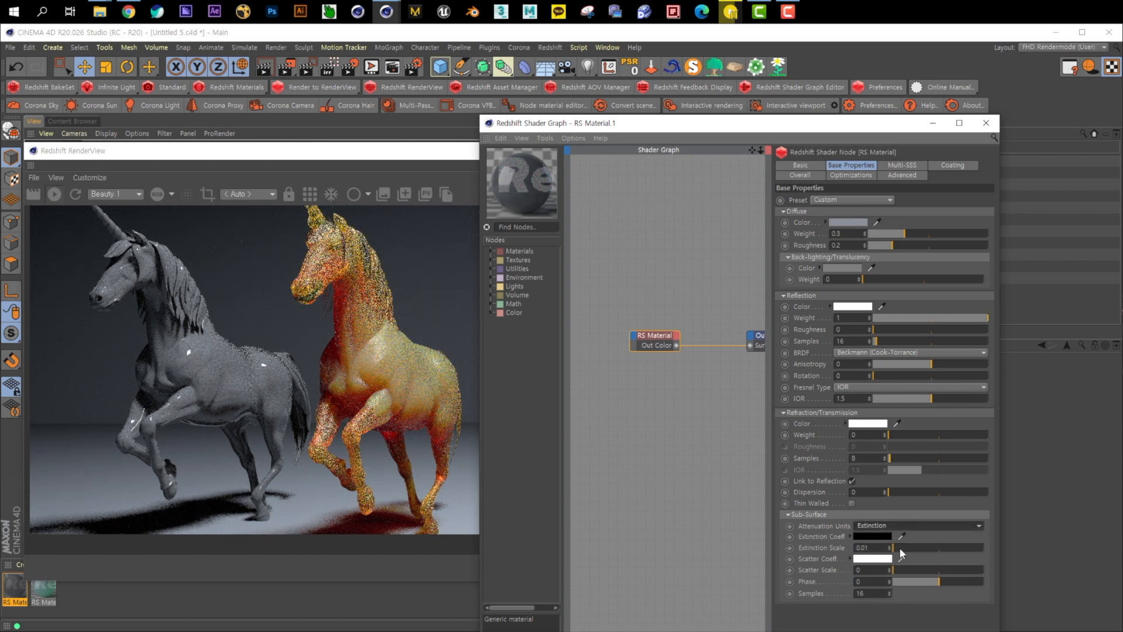
click(899, 523)
click(810, 534)
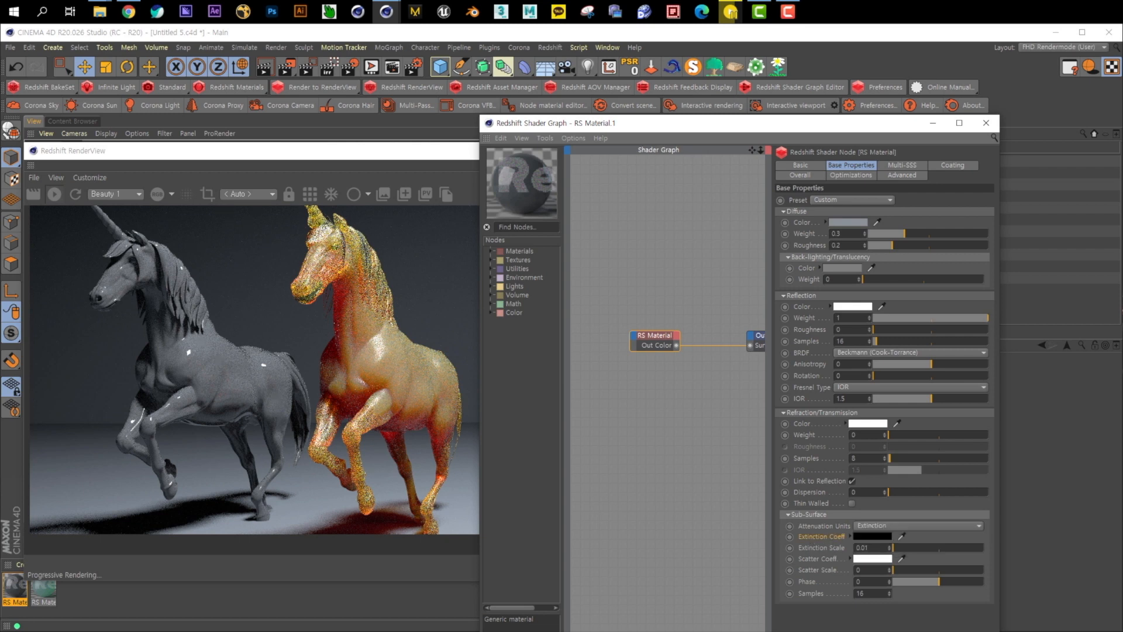
click(881, 526)
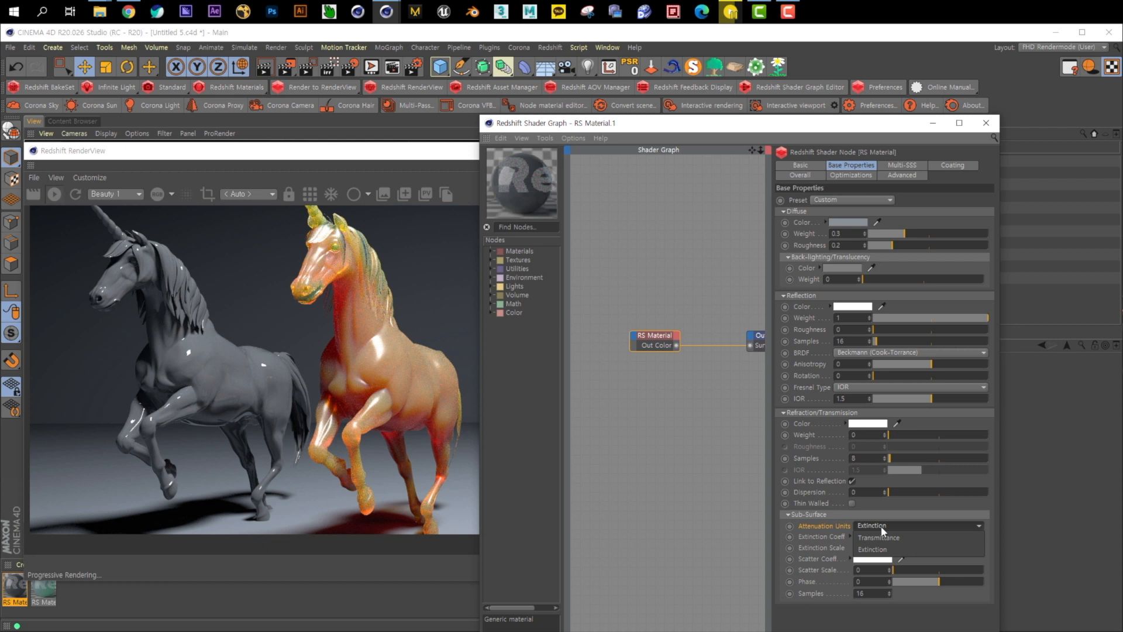
click(825, 527)
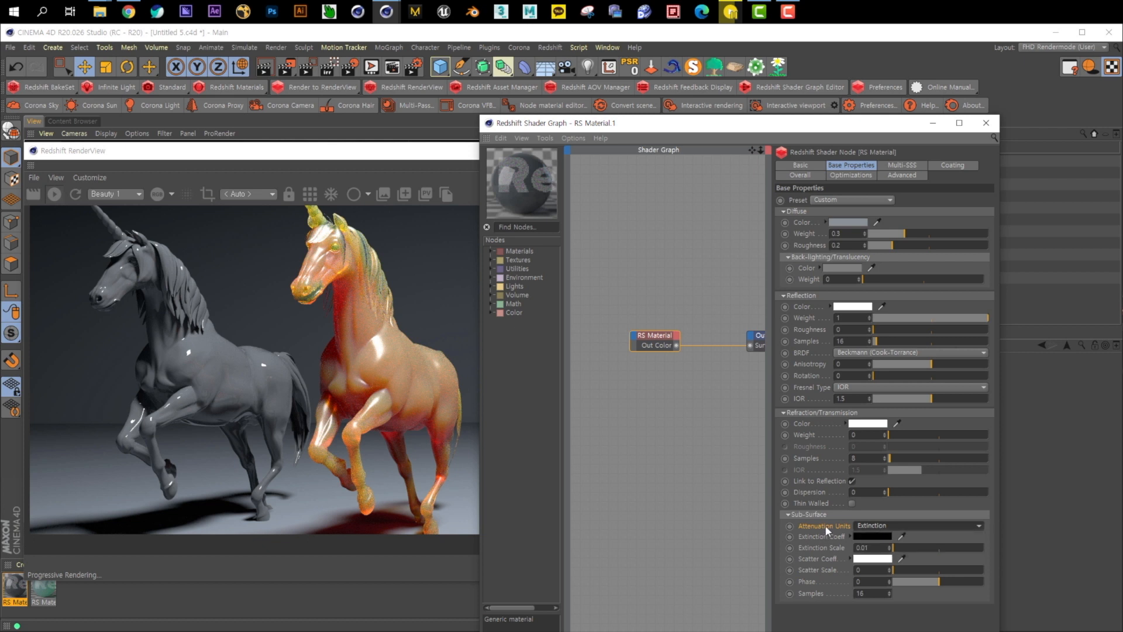
click(877, 525)
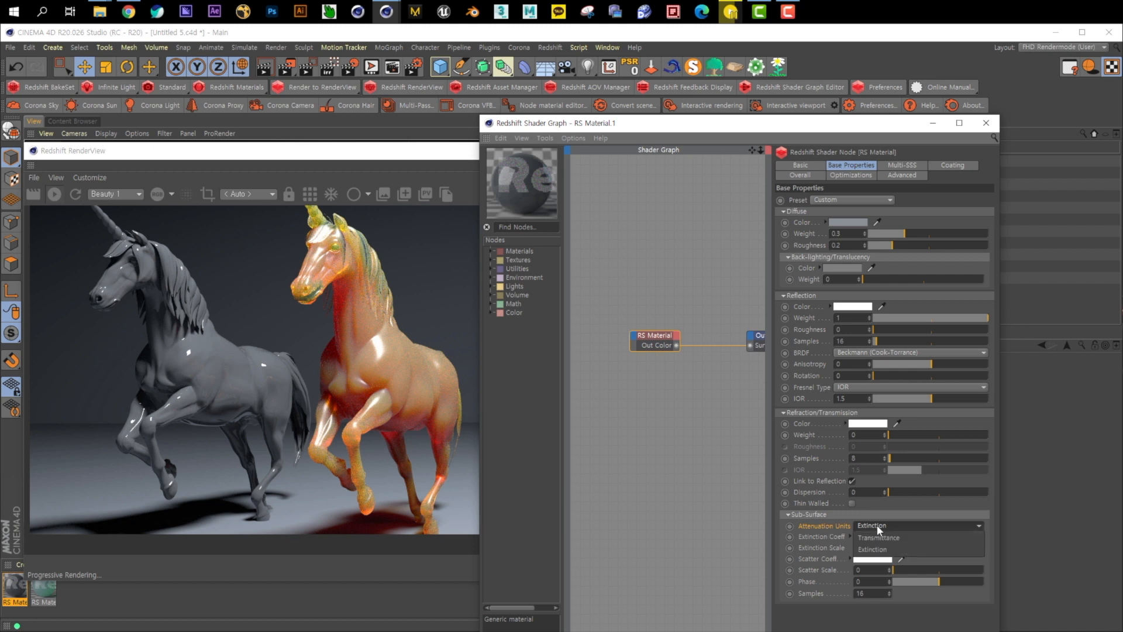
click(822, 537)
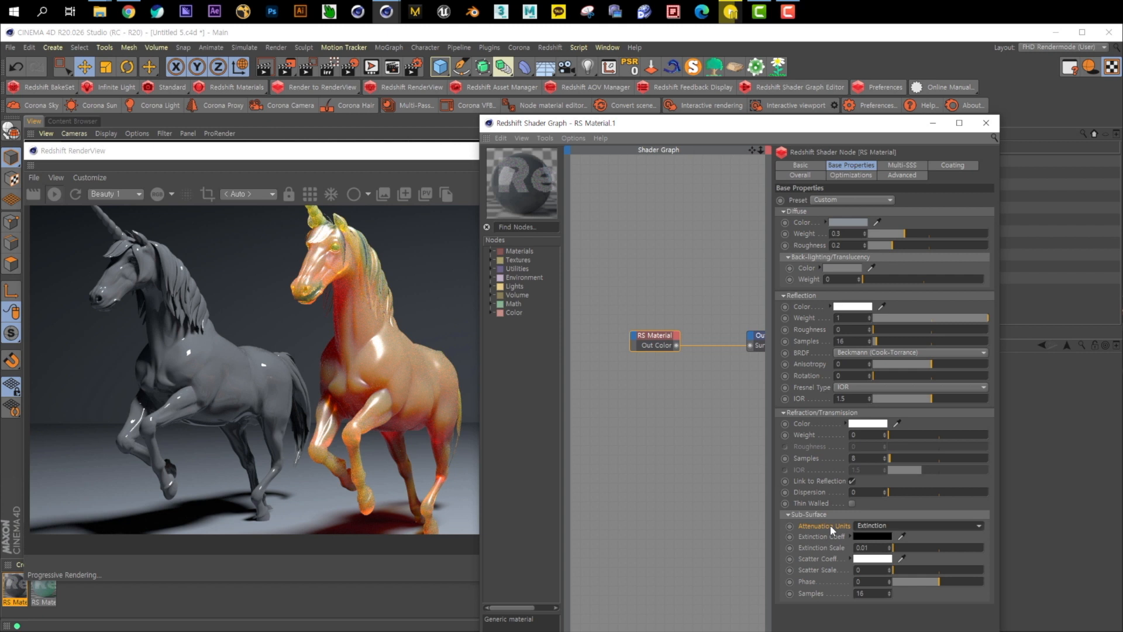
click(890, 526)
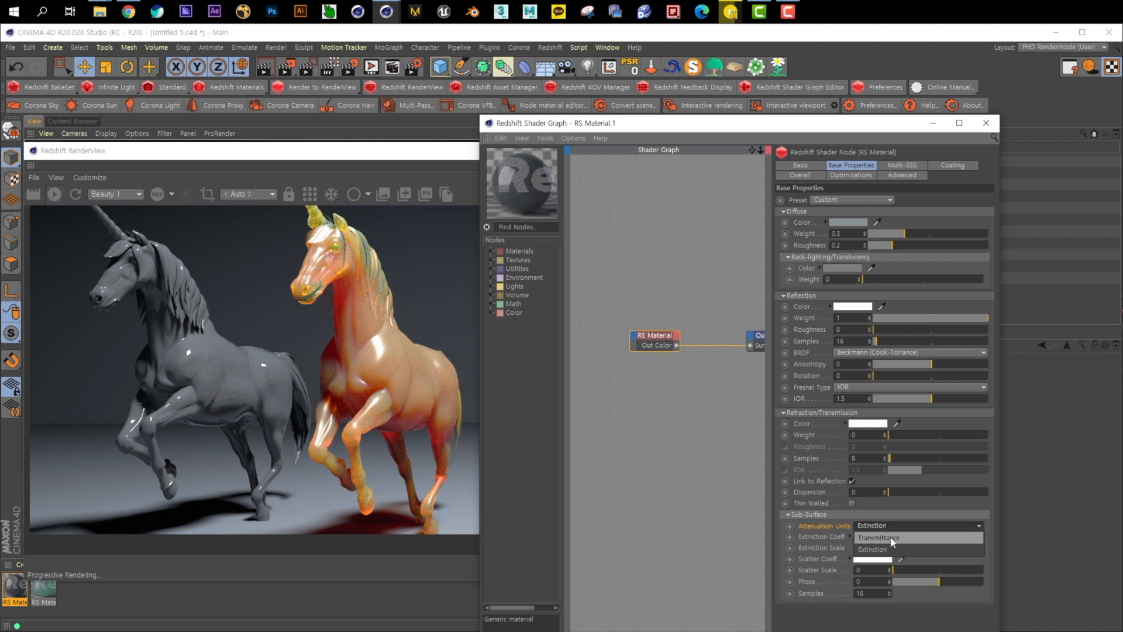
click(827, 529)
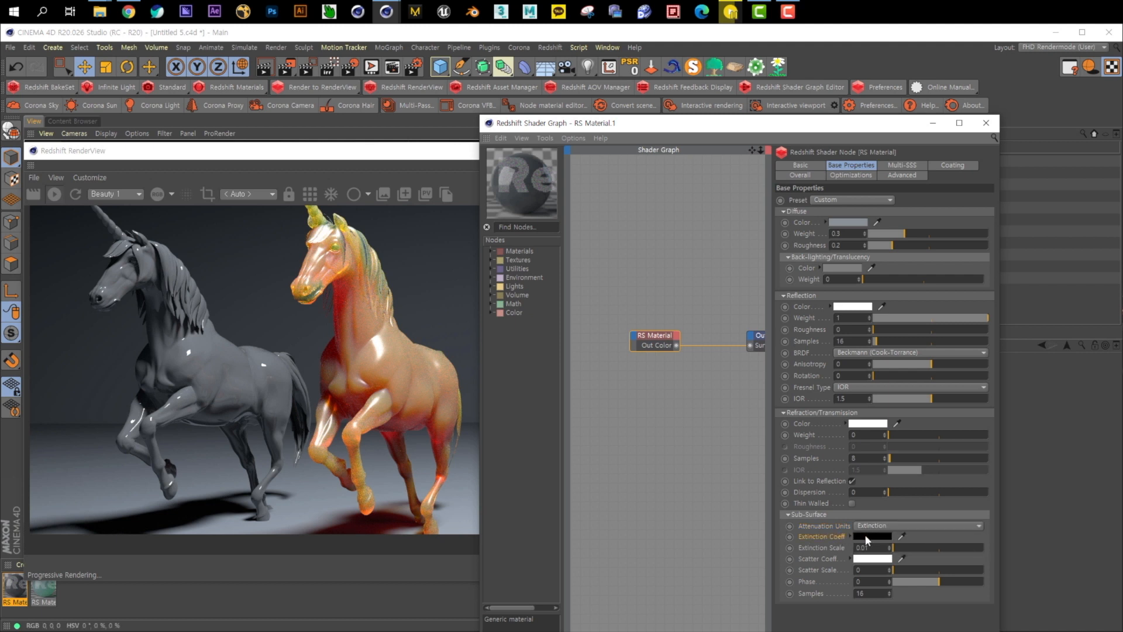
- Set the sub-surface Extinction Coeff color to a blue with hue 207°, saturation 71% and value 66%
click(866, 537)
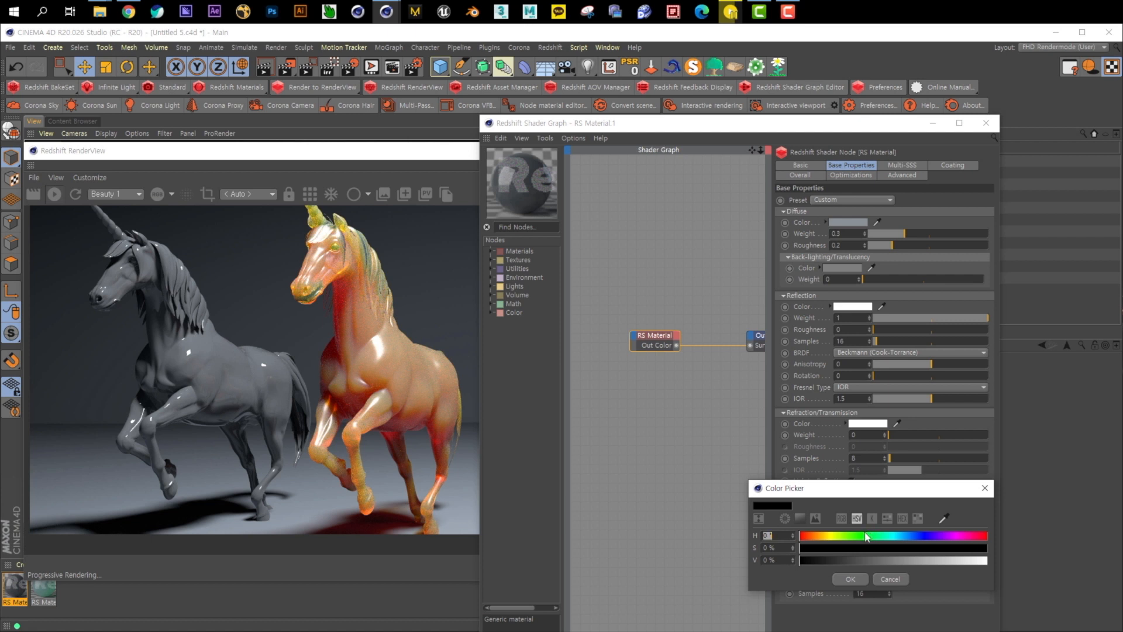
click(890, 578)
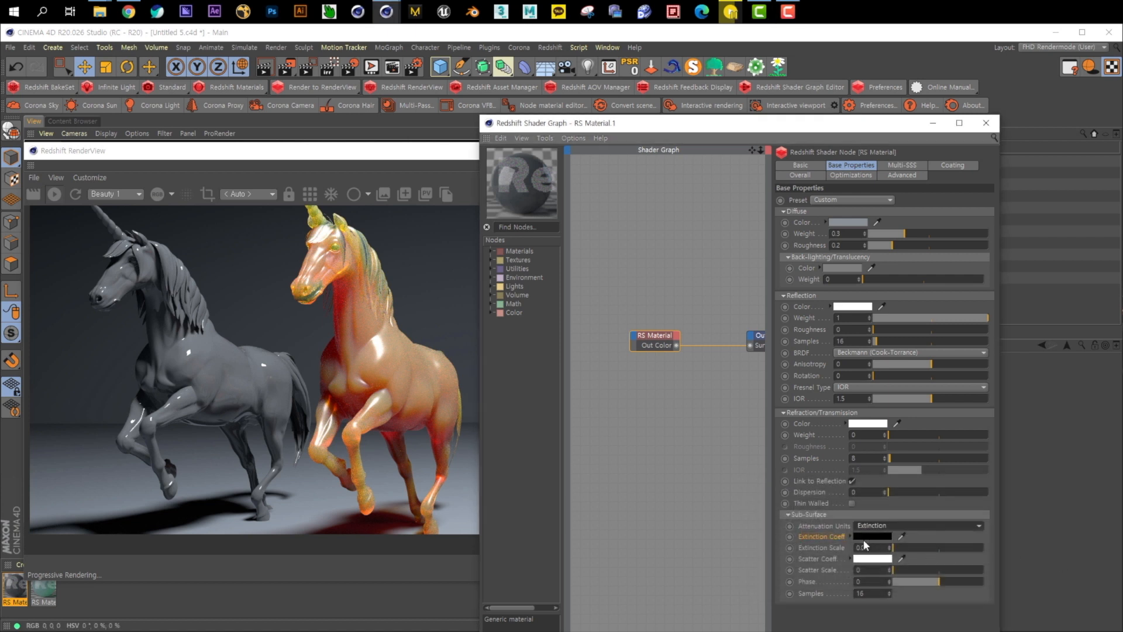
click(867, 536)
click(892, 549)
click(924, 561)
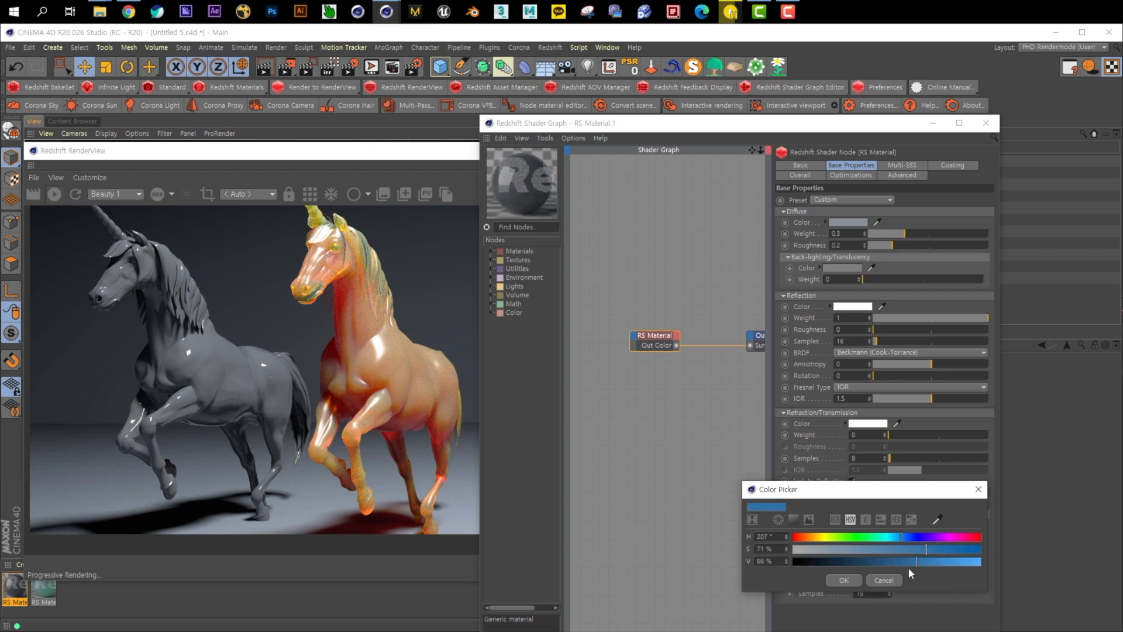
click(844, 580)
- Set the sub-surface Extinction Scale to 0.3 and the Scatter Scale to 0.2
drag(881, 548, 704, 532)
text(0.3)
key(Return)
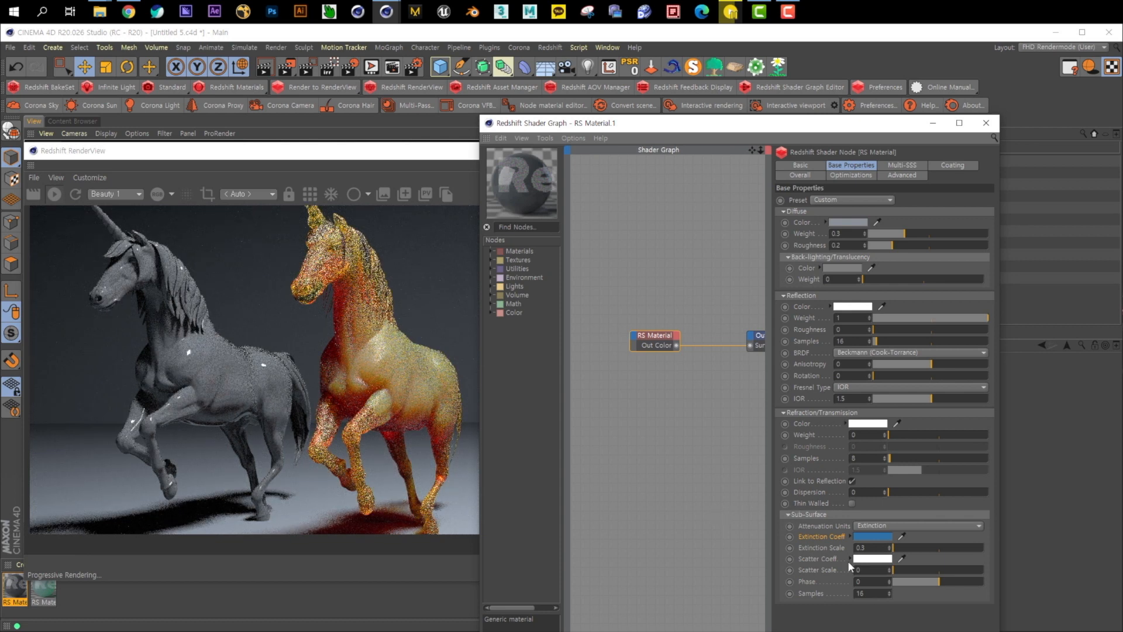
key(Return)
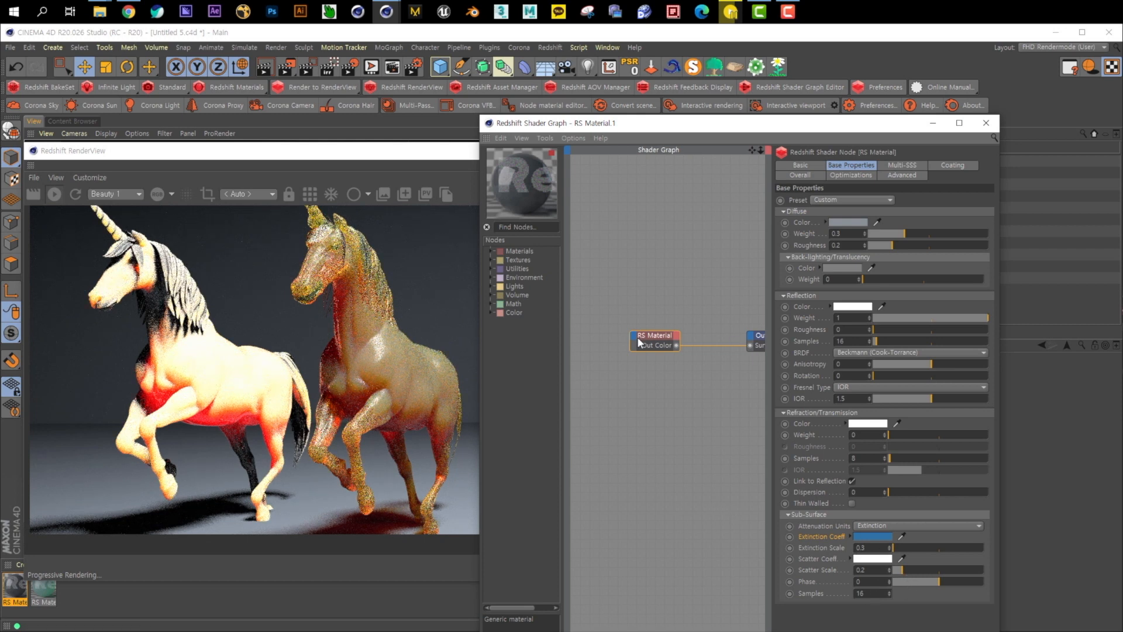
- Test the diffuse Weight at about 0.558 and 0.056, ending with it at 0
drag(915, 233, 937, 234)
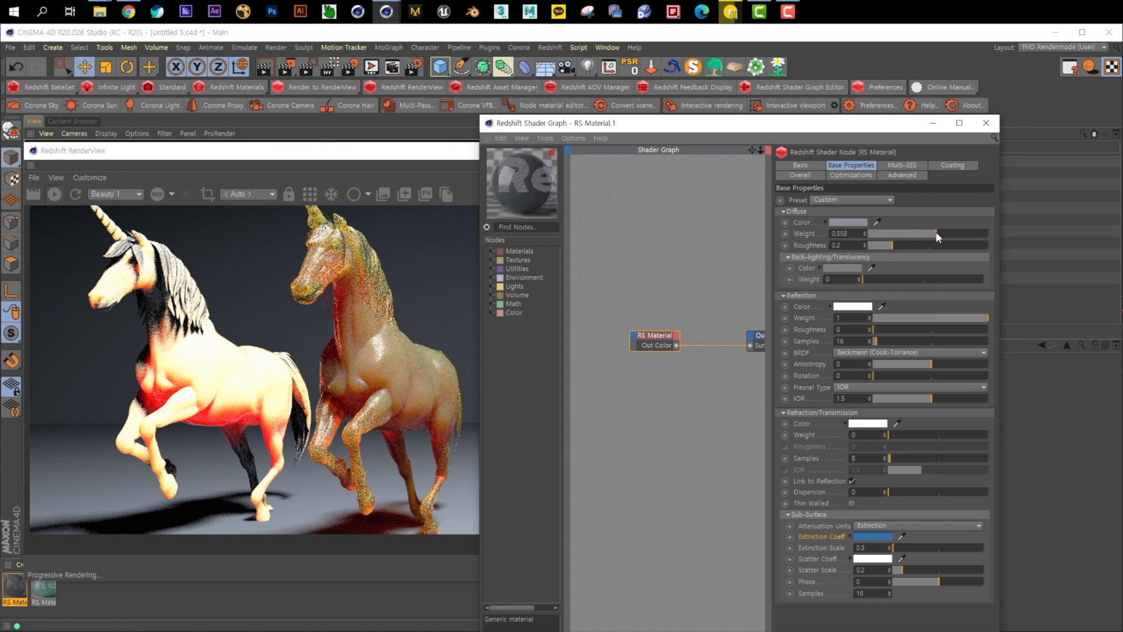
drag(936, 236, 875, 231)
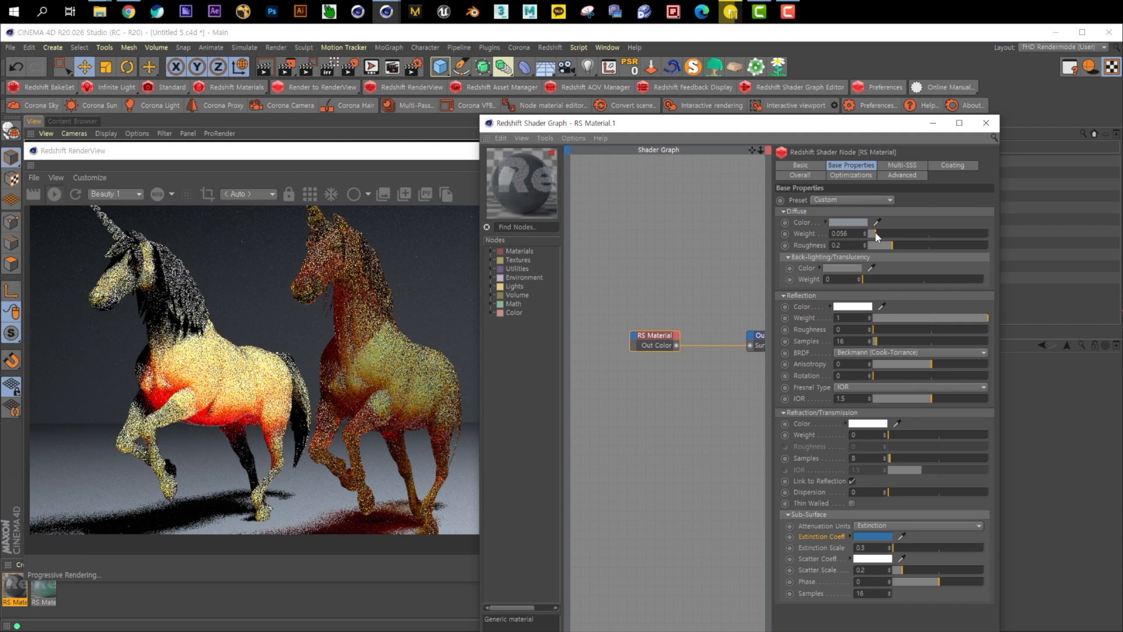
drag(875, 231, 774, 231)
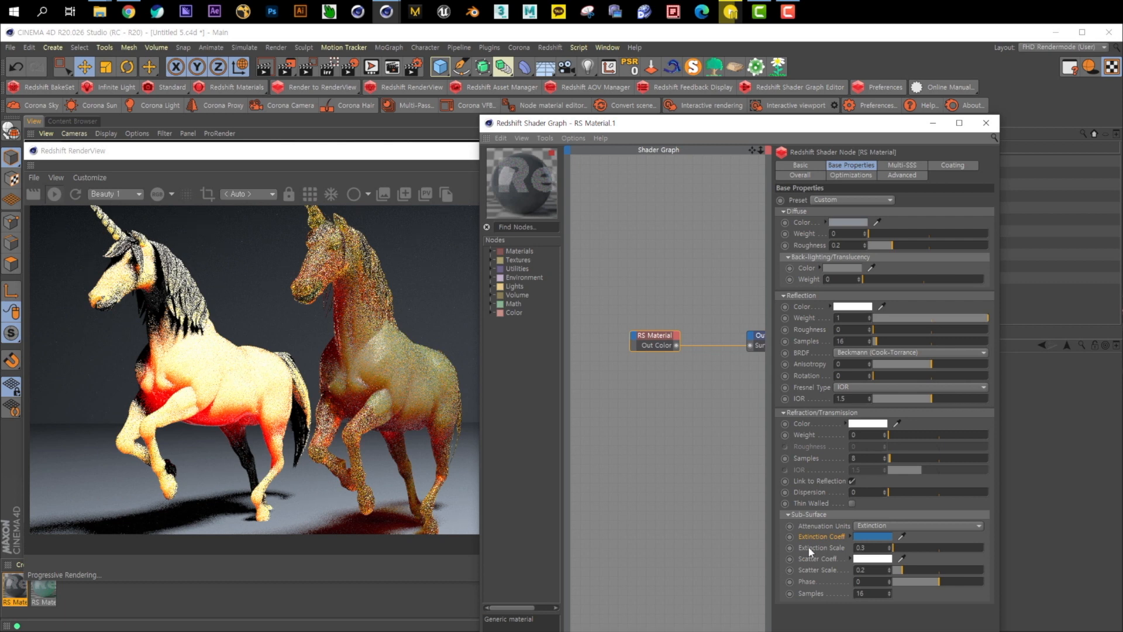
- Try a Scatter Scale of 0.452 and undo it, and test the Extinction Scale at about 2.2
click(913, 570)
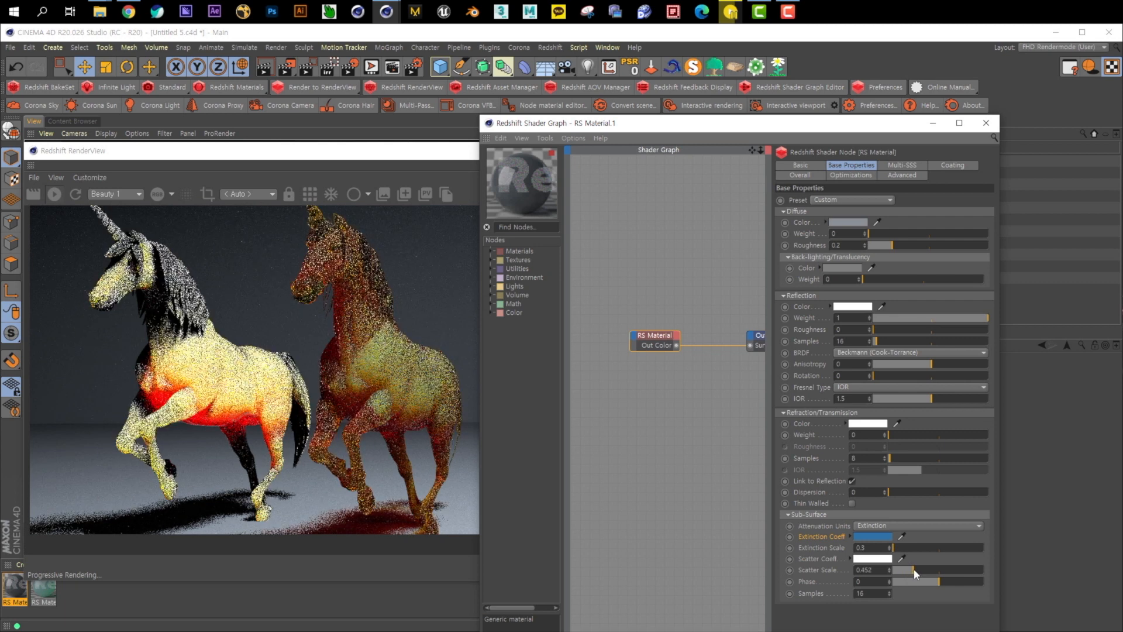
key(ctrl+z)
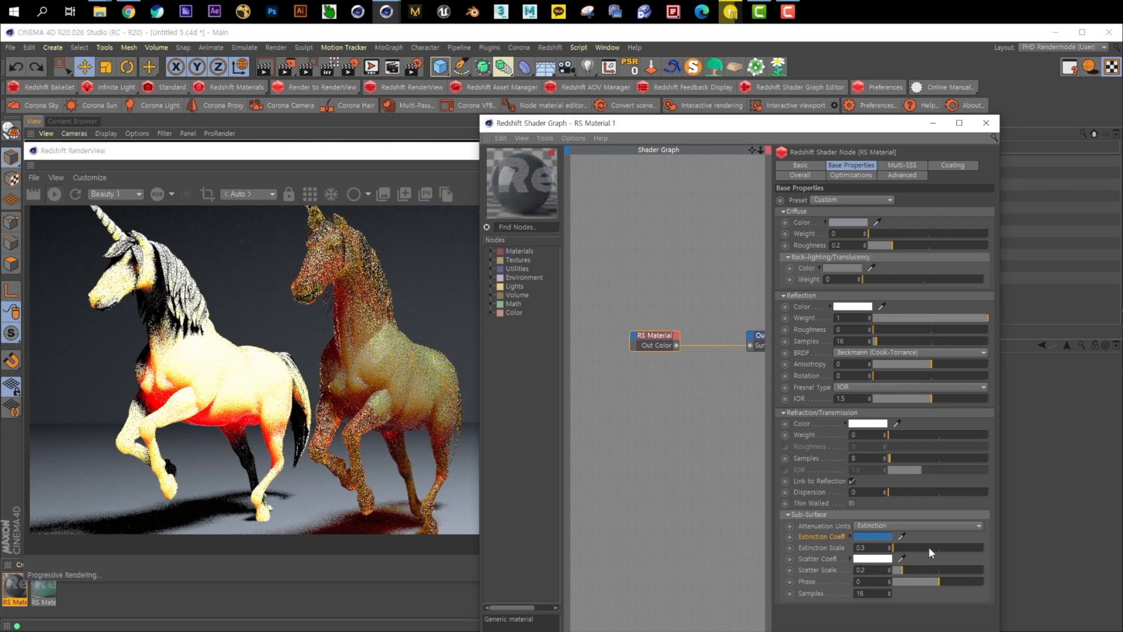
click(929, 548)
drag(930, 548, 899, 547)
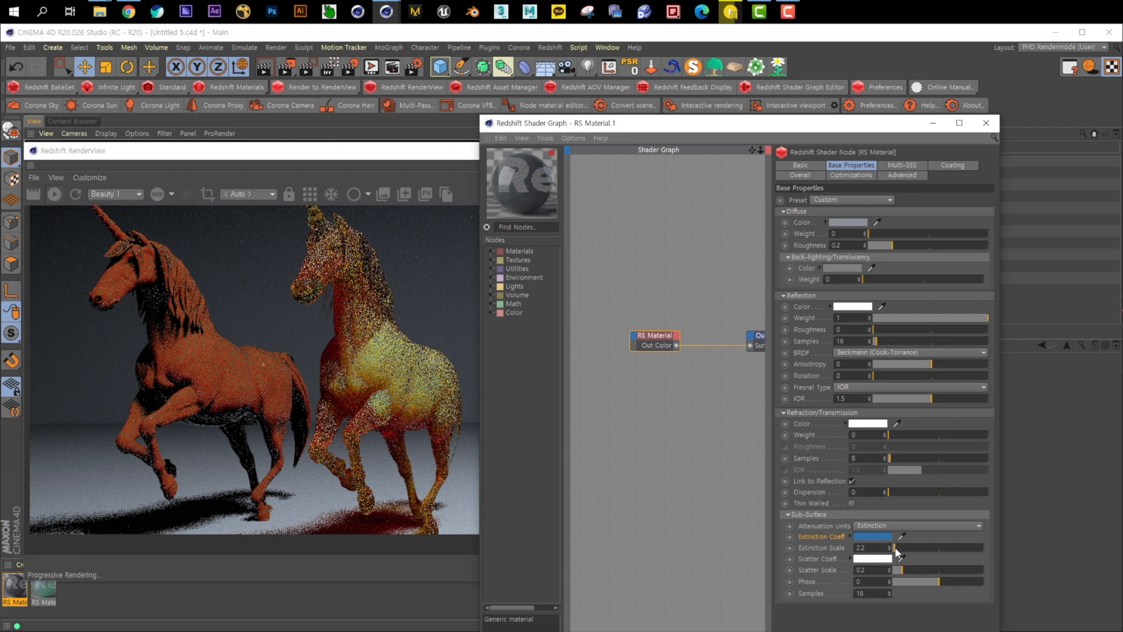
- Set the sub-surface Extinction Scale to 0.4
drag(874, 547, 728, 548)
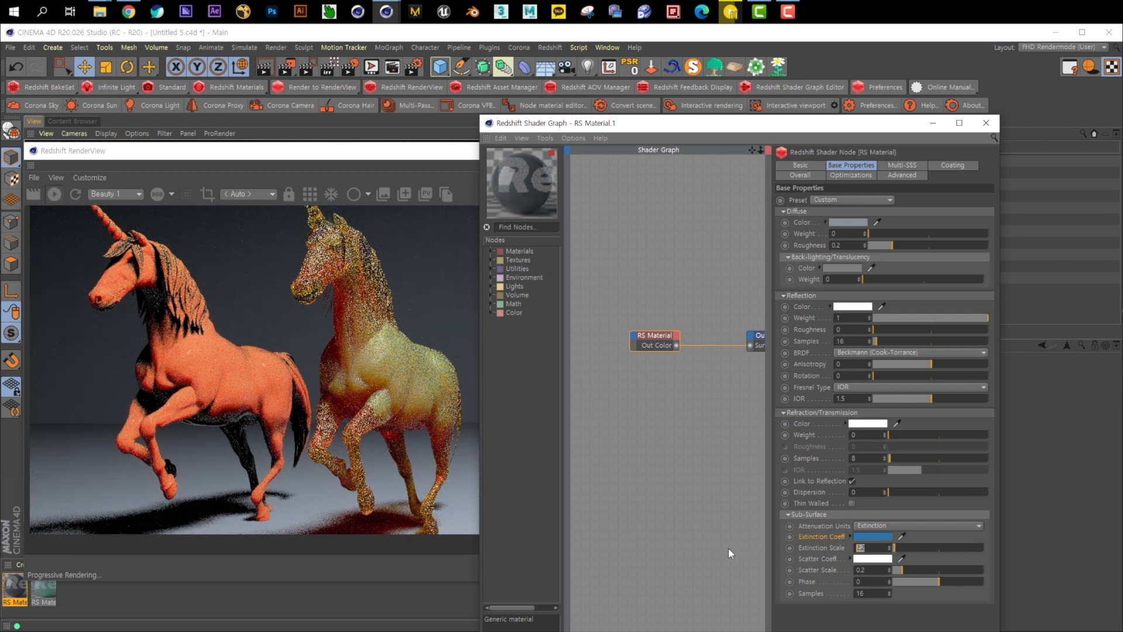
key(BackSpace)
text(0.2)
key(Return)
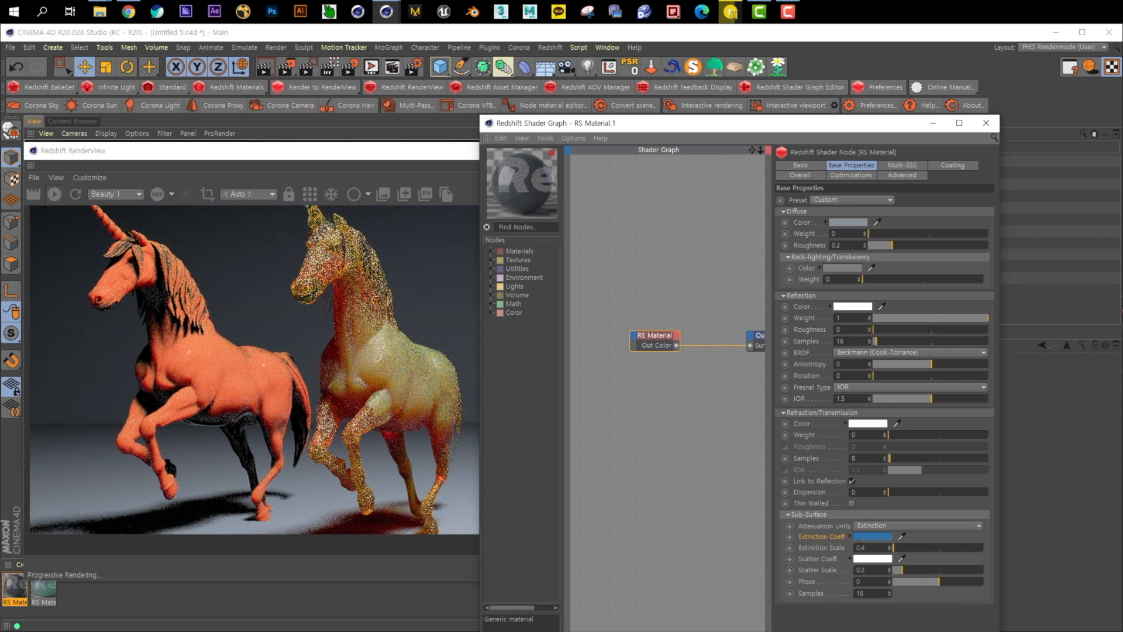
- Lower the saturation of the blue Extinction Coeff color to a softer, greyer blue
click(871, 537)
click(868, 549)
click(848, 579)
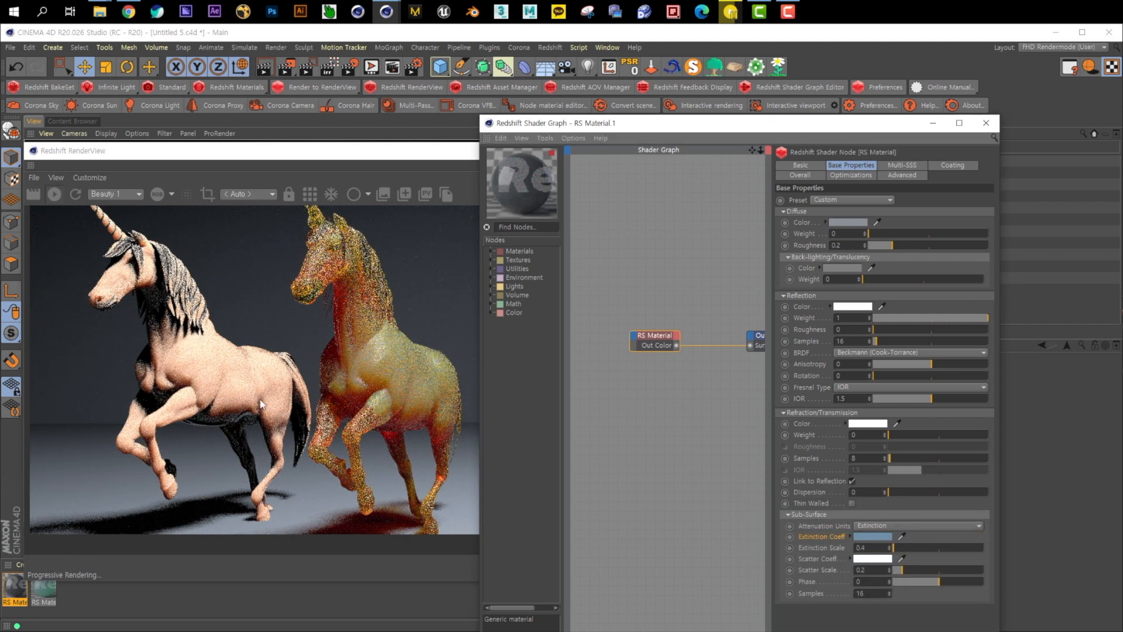
- Set the diffuse Weight of the leftmost unicorn's material to 0.5
click(887, 234)
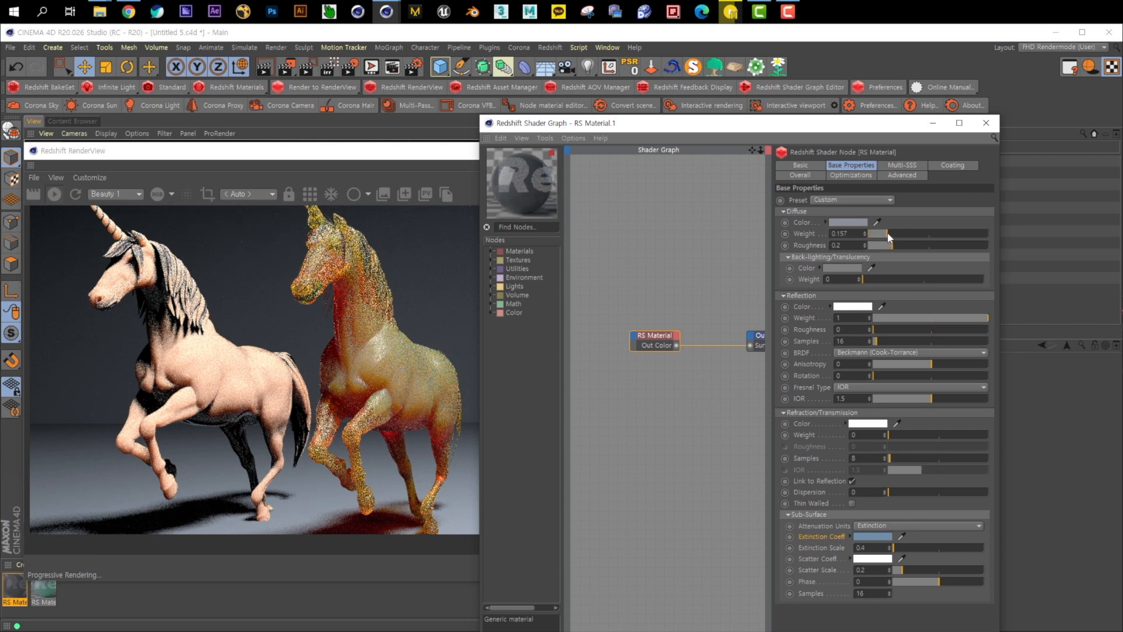
text(0.5)
key(Return)
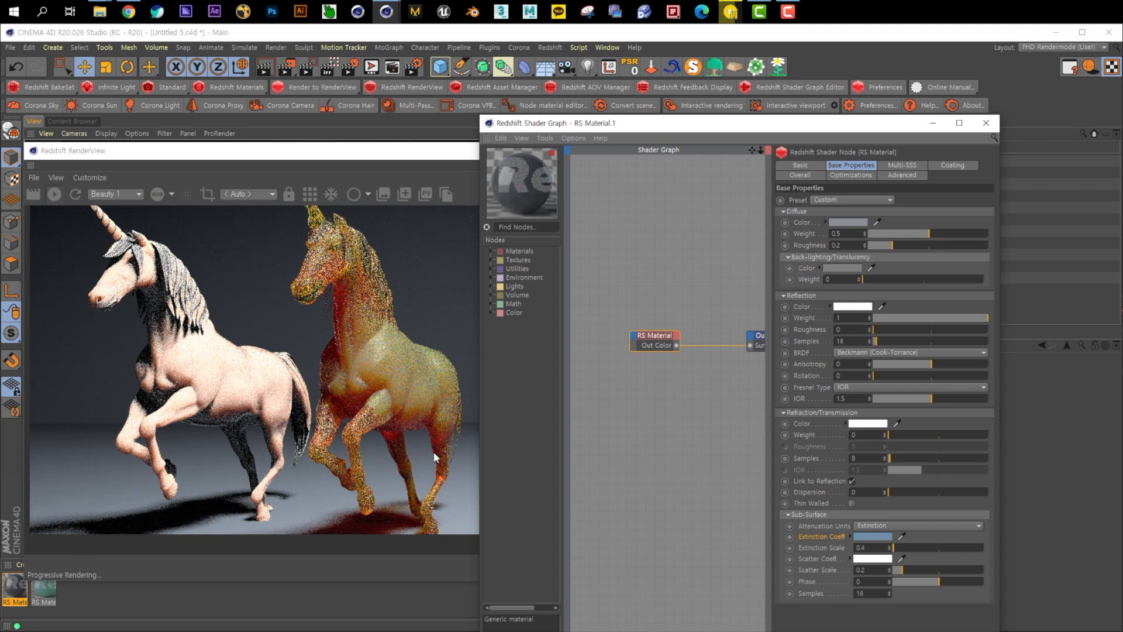
- Test the refraction Weight at 1 and about 0.46, and raise the reflection Roughness to 1
drag(903, 435, 1076, 440)
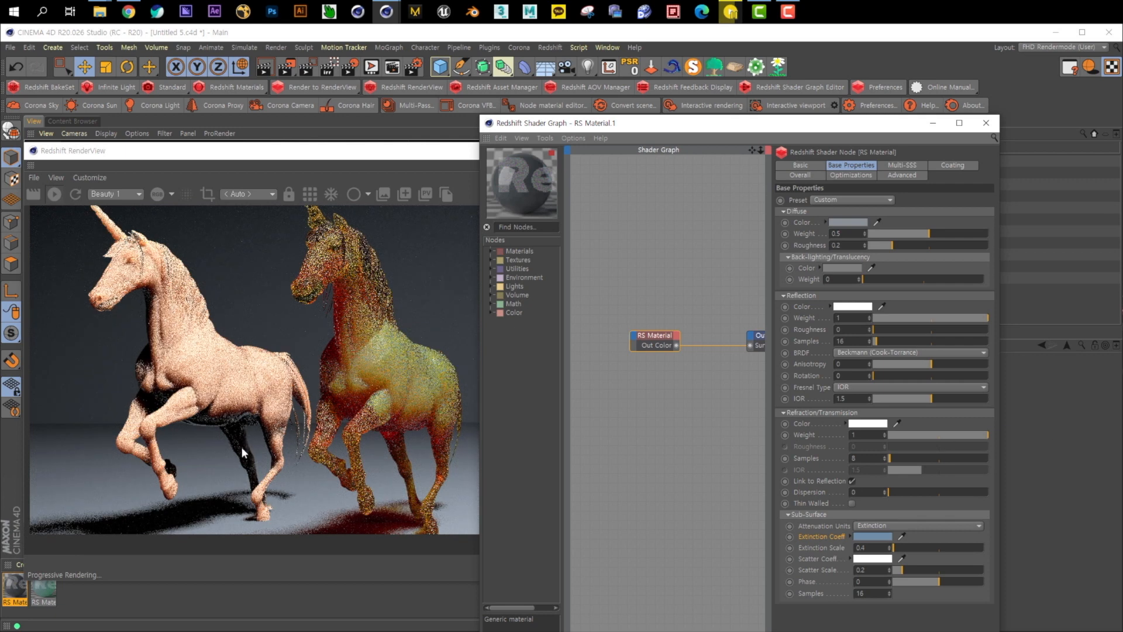
click(935, 434)
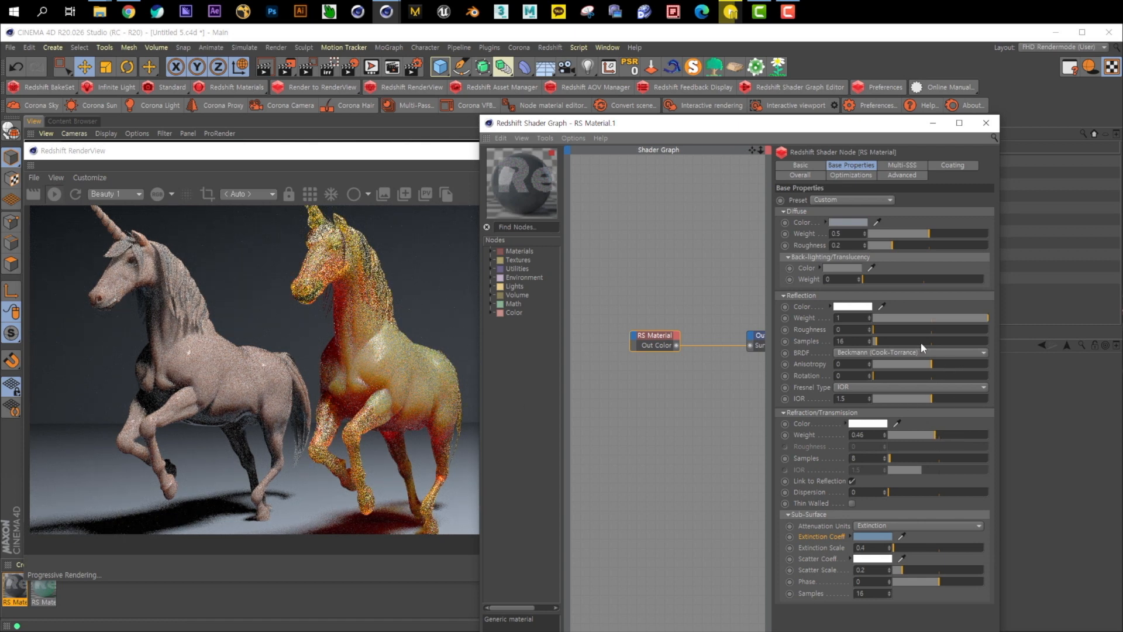
drag(888, 328, 989, 329)
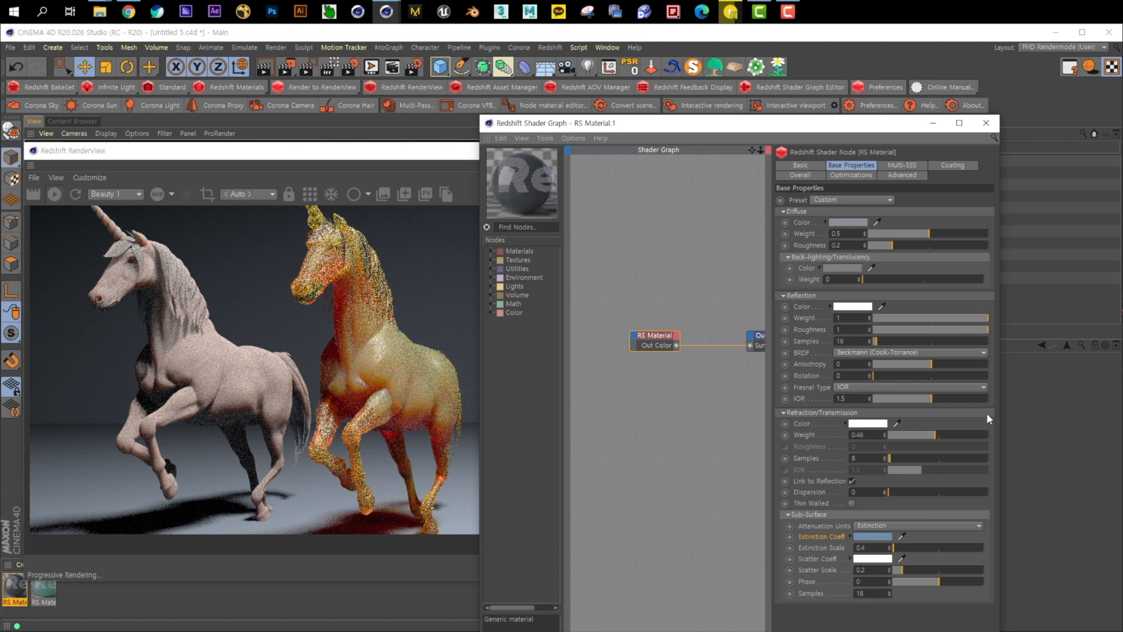
- Reset the refraction Weight to 0 and raise it gradually to about 0.564
double_click(871, 434)
text(0)
key(Return)
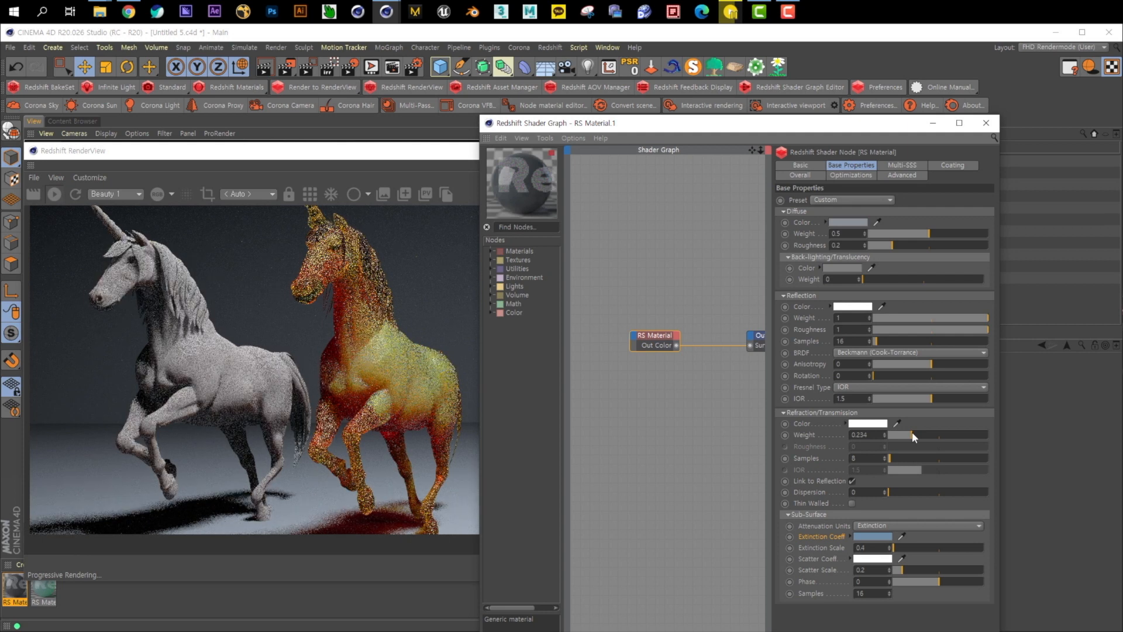
drag(901, 436, 945, 434)
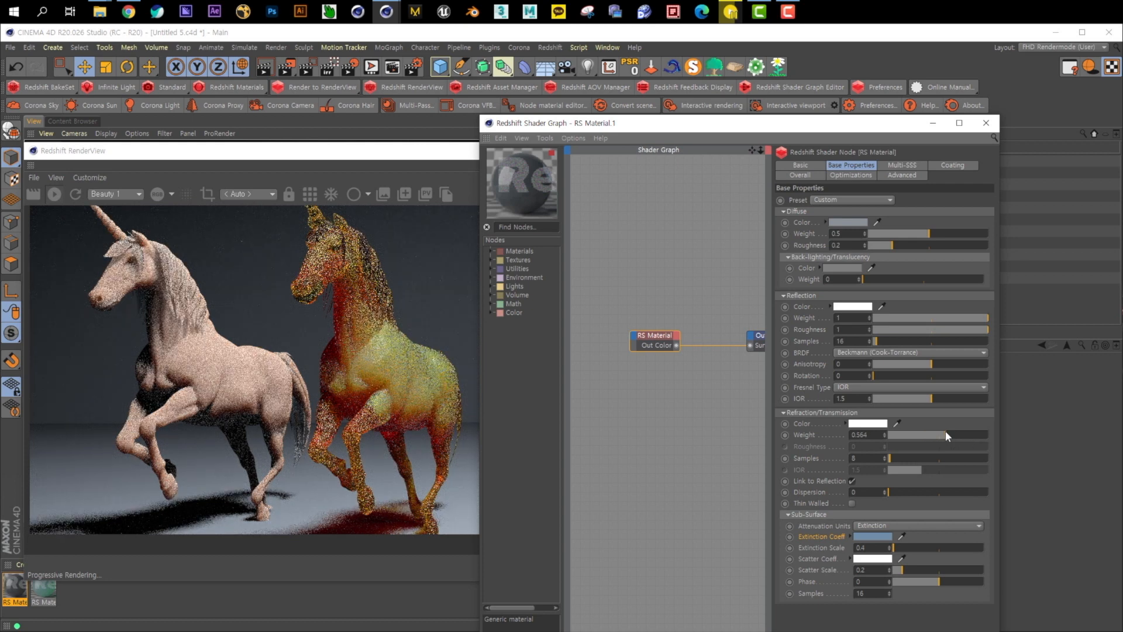
- Create a new Redshift Material and assign it to Subdivision Surface.2, the rightmost unicorn
click(19, 565)
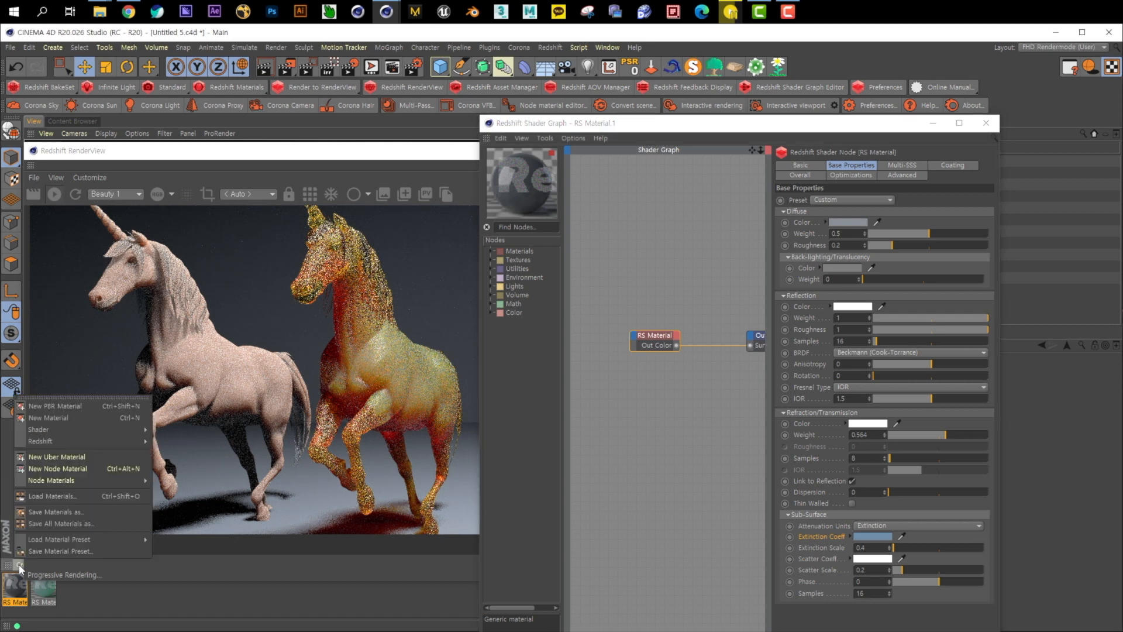
mouse_move(88, 441)
mouse_move(169, 441)
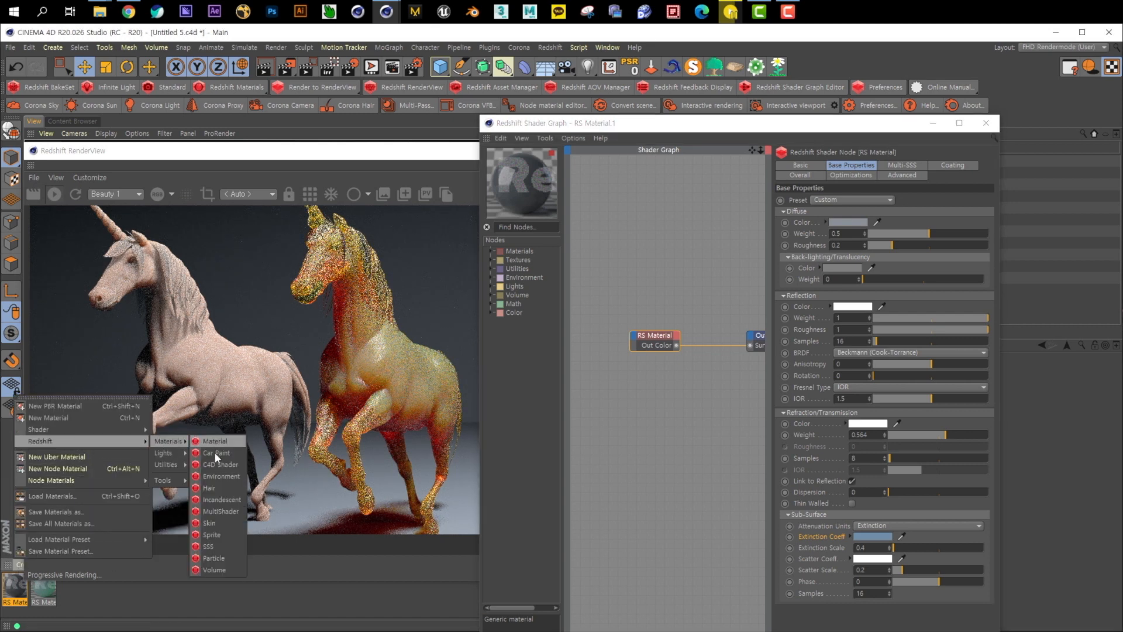
click(214, 441)
drag(802, 123, 837, 501)
drag(12, 590, 931, 165)
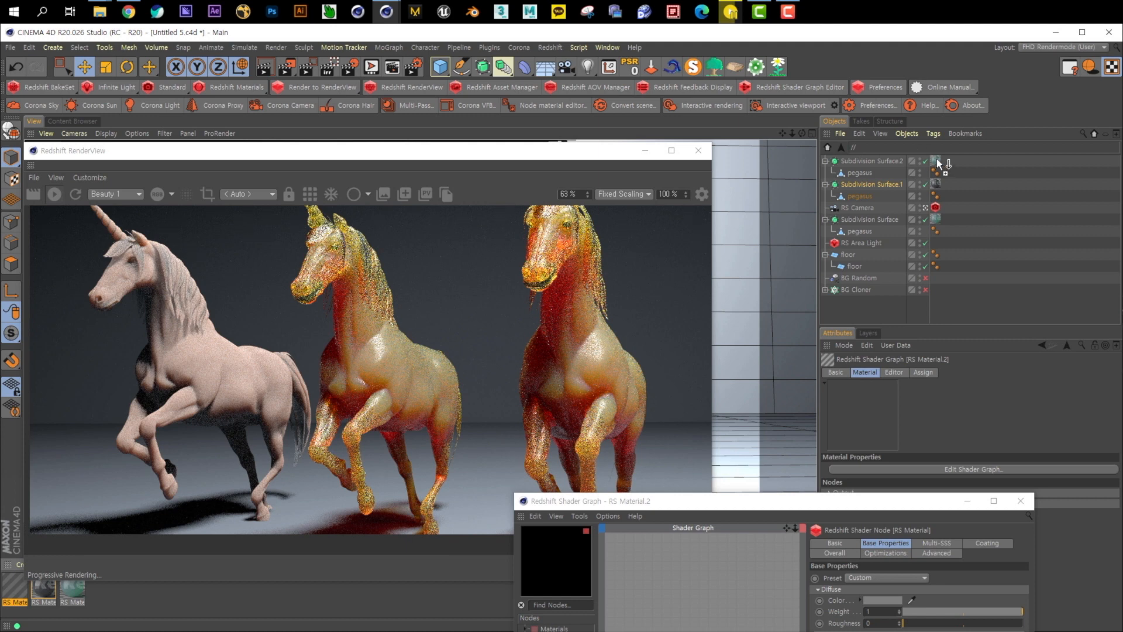
- Set the render view scaling to Fit Window and enlarge its window beside the shader graph
drag(813, 507, 966, 49)
drag(578, 154, 577, 117)
scroll(525, 298, down, 1)
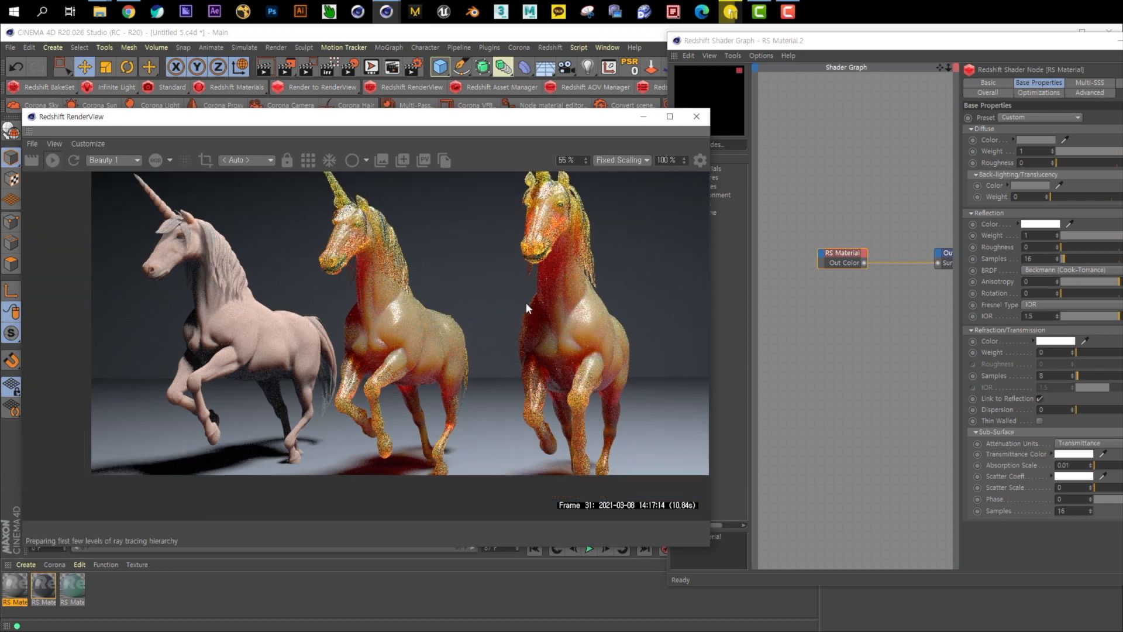
click(623, 160)
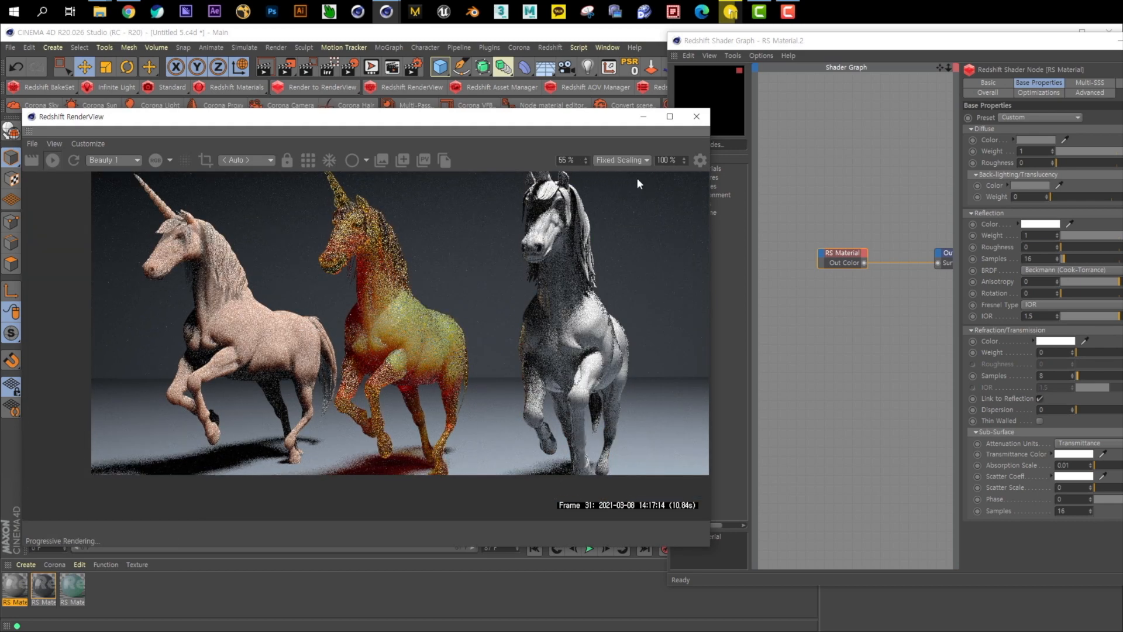
click(633, 183)
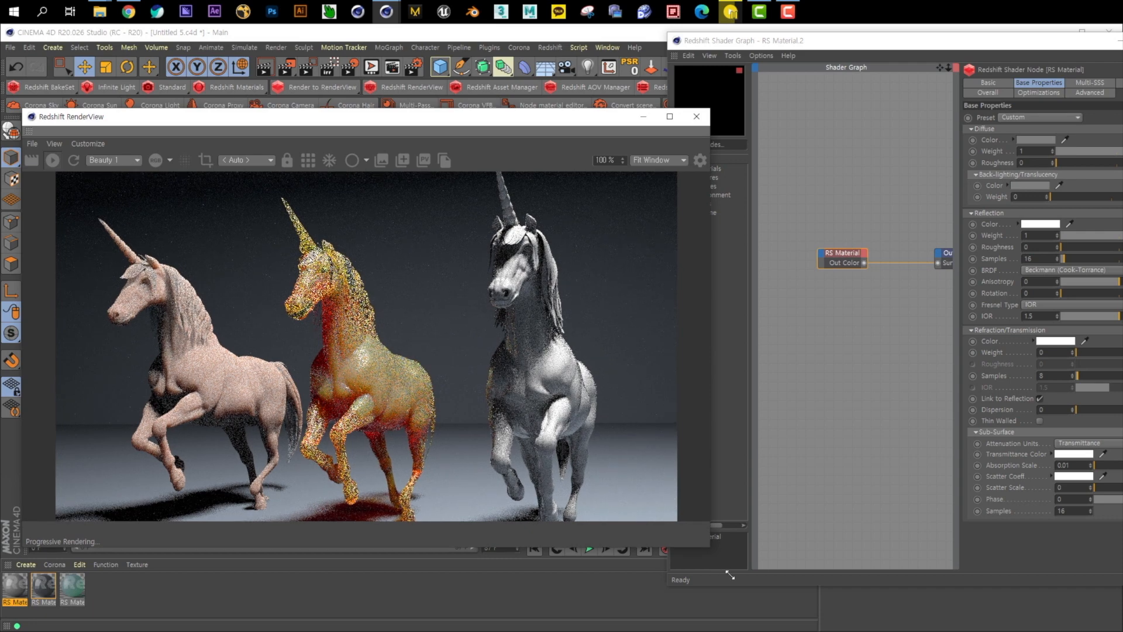
drag(709, 545, 750, 599)
drag(576, 110, 576, 39)
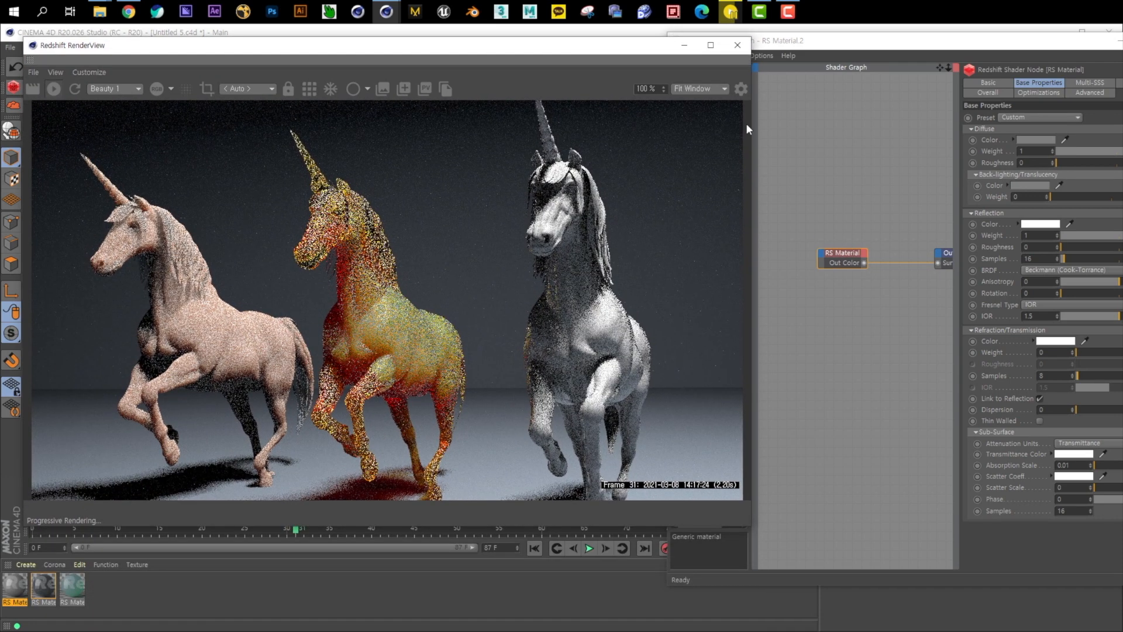
- Set the new material's refraction Weight to 1 and its diffuse Color to a muted teal blue
click(872, 272)
drag(1074, 45, 1010, 49)
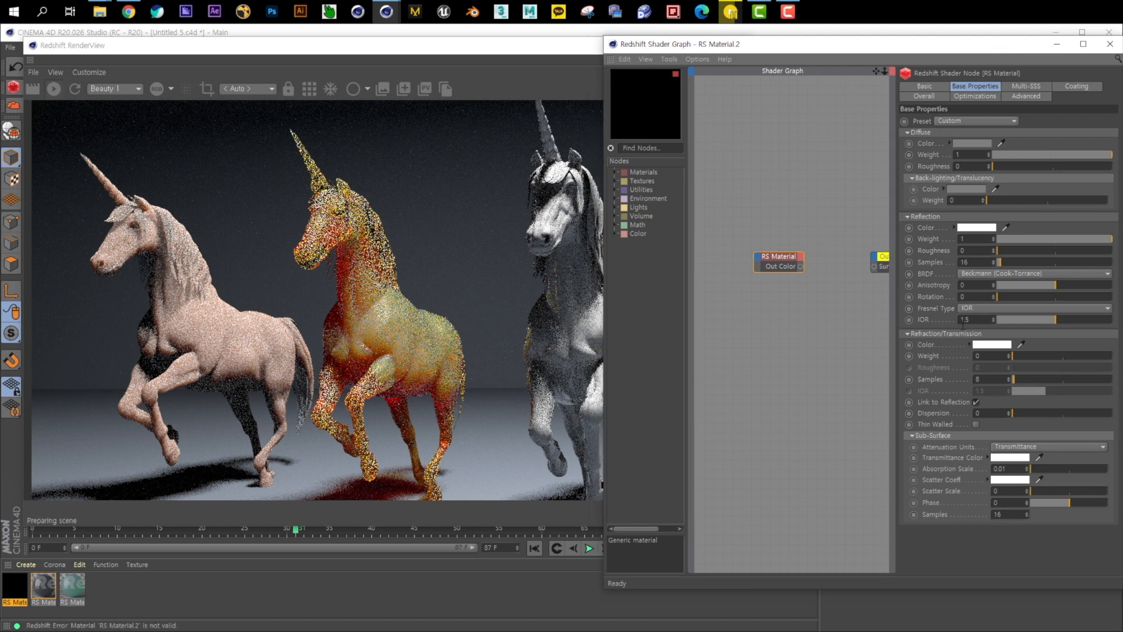
drag(1075, 355, 1112, 355)
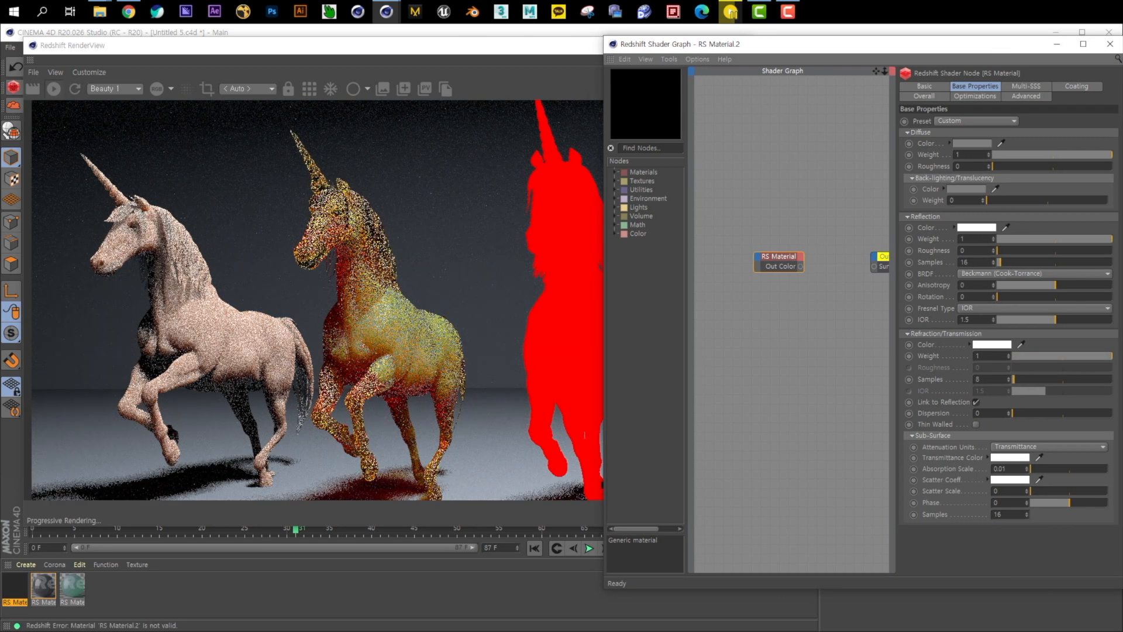
click(972, 143)
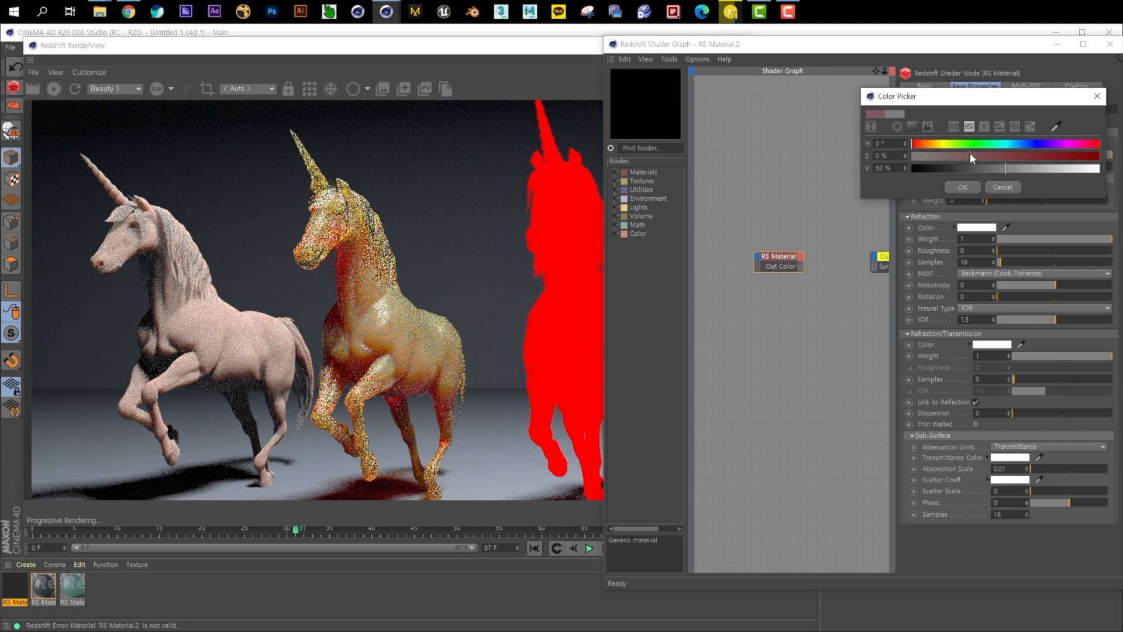
drag(999, 145, 1010, 151)
click(969, 189)
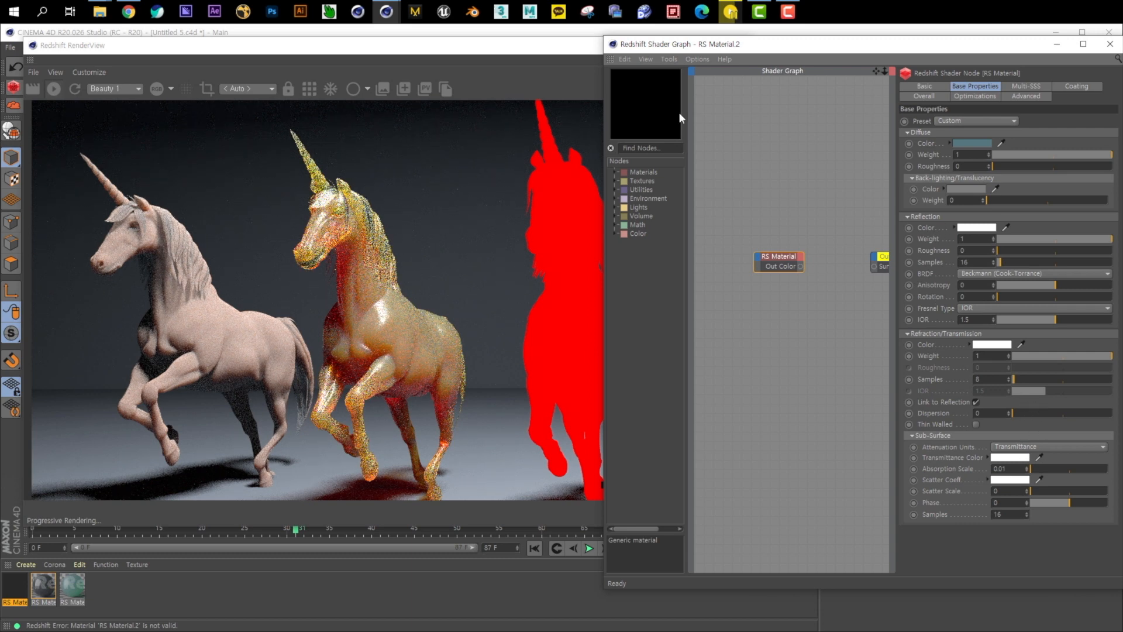
- Rearrange the shader graph and render view windows to examine the rightmost unicorn's render alongside its material settings
drag(971, 47, 947, 125)
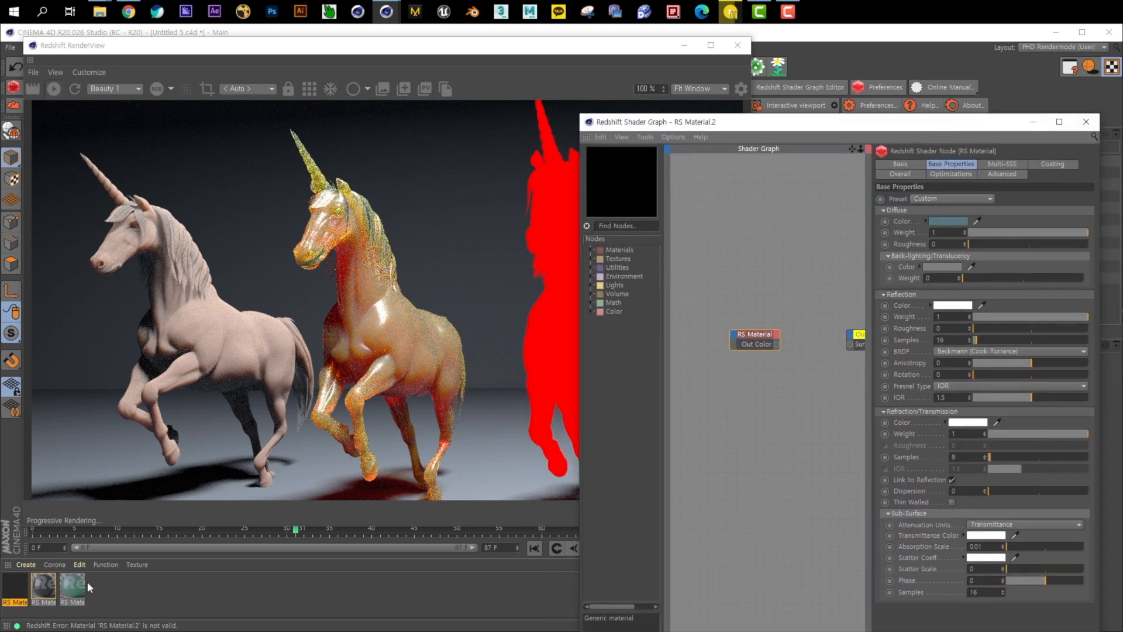
drag(836, 128, 837, 281)
drag(681, 52, 501, 53)
drag(925, 160, 932, 162)
drag(843, 279, 864, 194)
drag(462, 51, 613, 80)
drag(827, 194, 804, 101)
drag(573, 78, 507, 75)
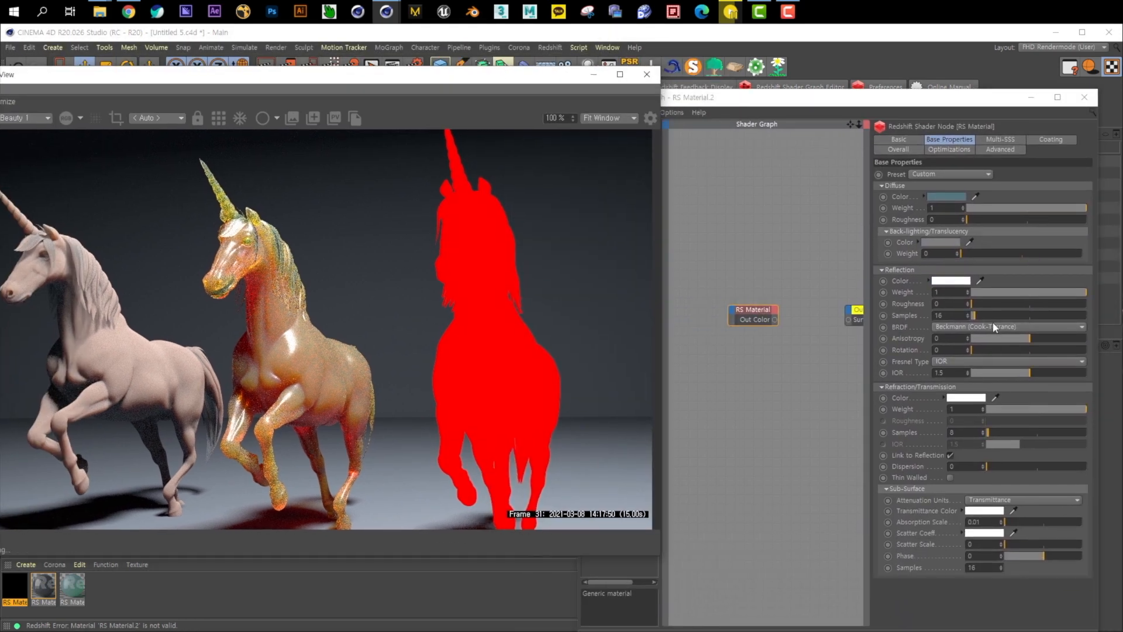
- Set the new material's reflection Roughness to 0.5
click(1007, 304)
text(.5)
key(Return)
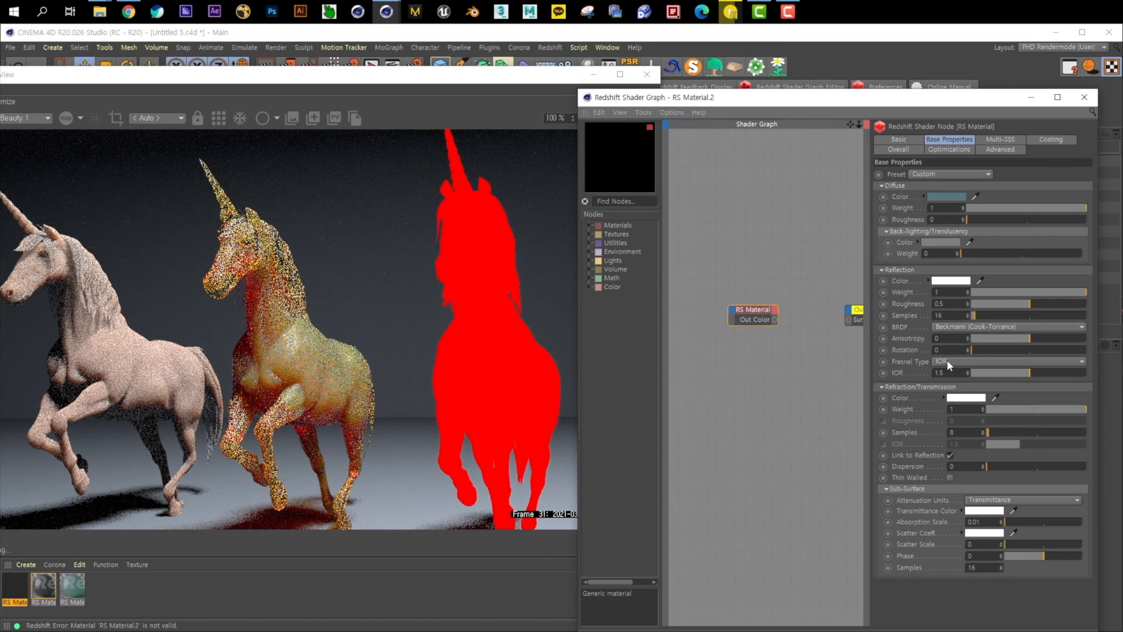
- Set the reflection Fresnel Type to Color + Edge Tint and lower the refraction Weight to about 0.298
click(946, 361)
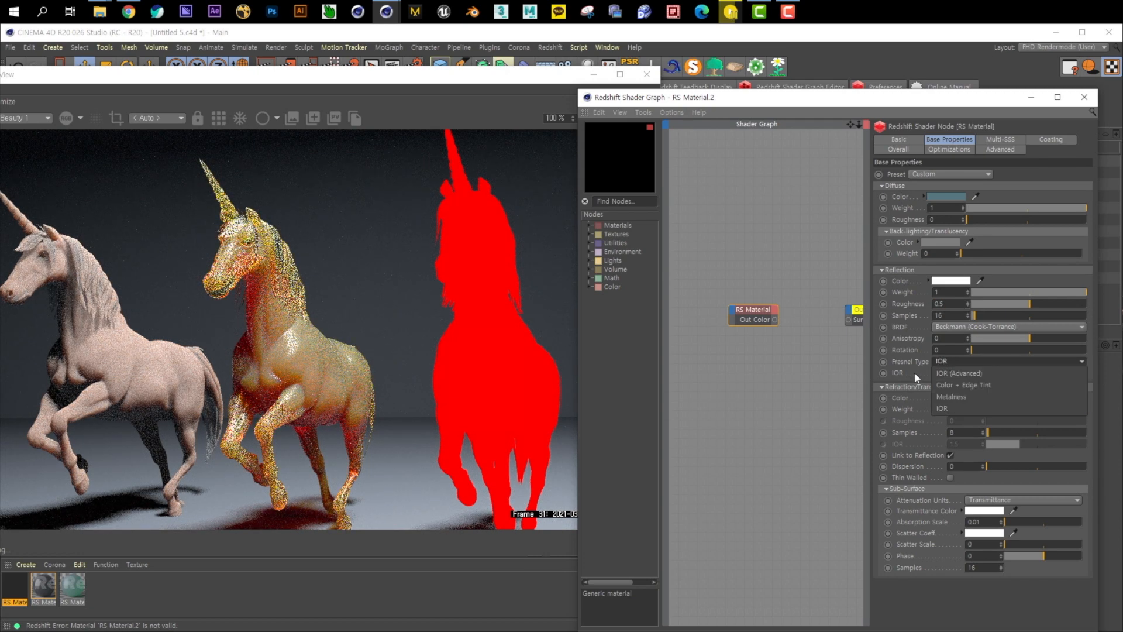
click(965, 385)
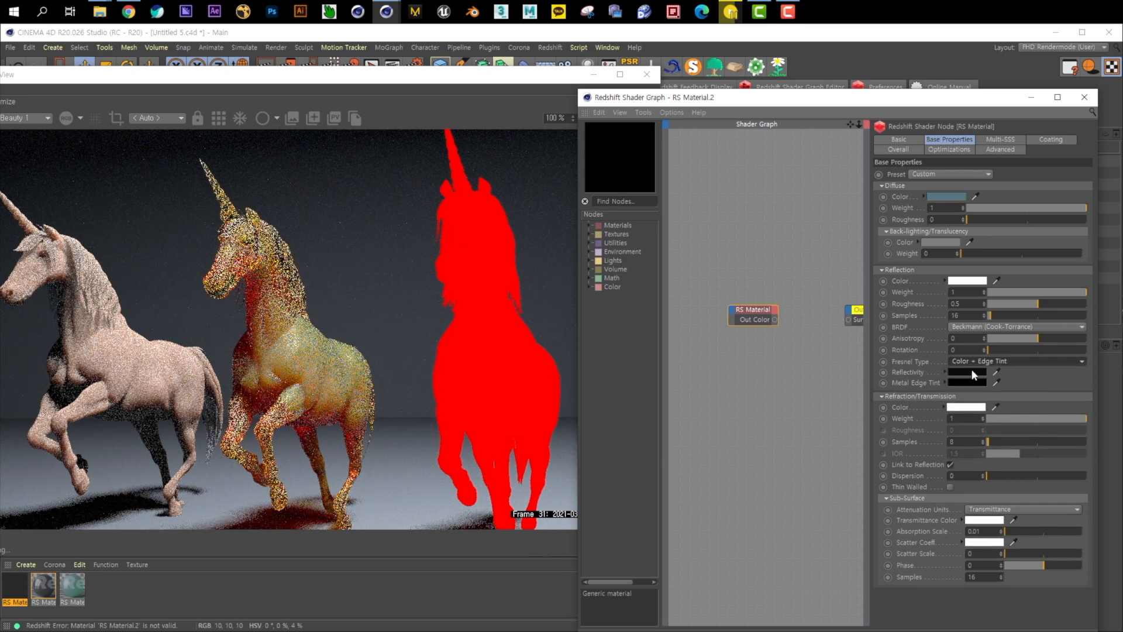
click(1018, 419)
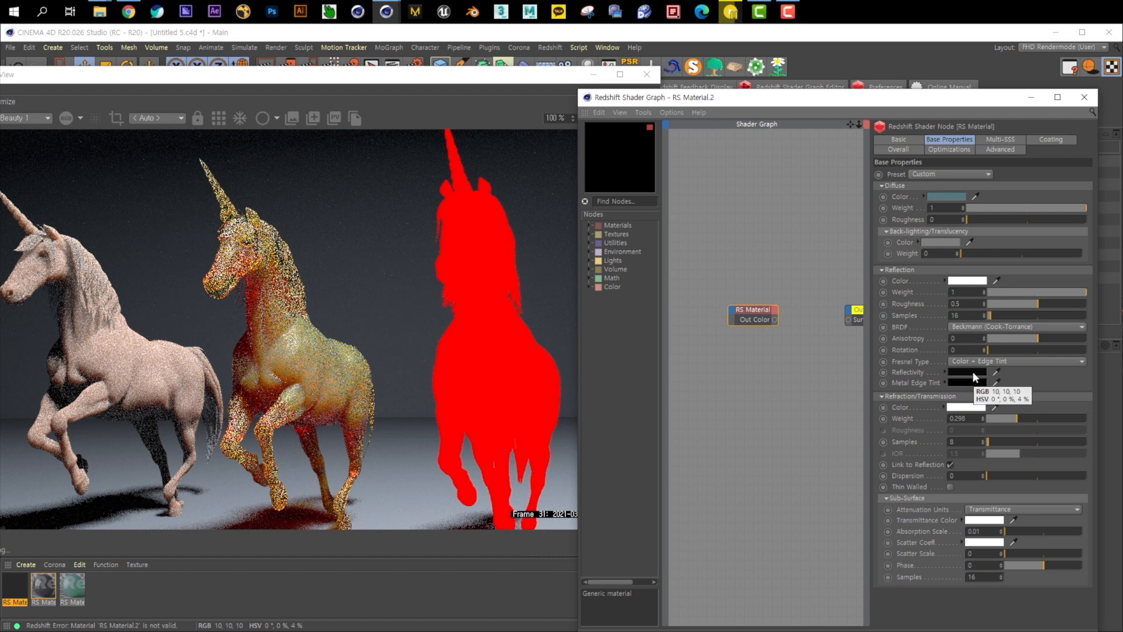
- Disable Subdivision Surface.2 and enable it again to refresh the rightmost unicorn in the render
drag(864, 98, 865, 252)
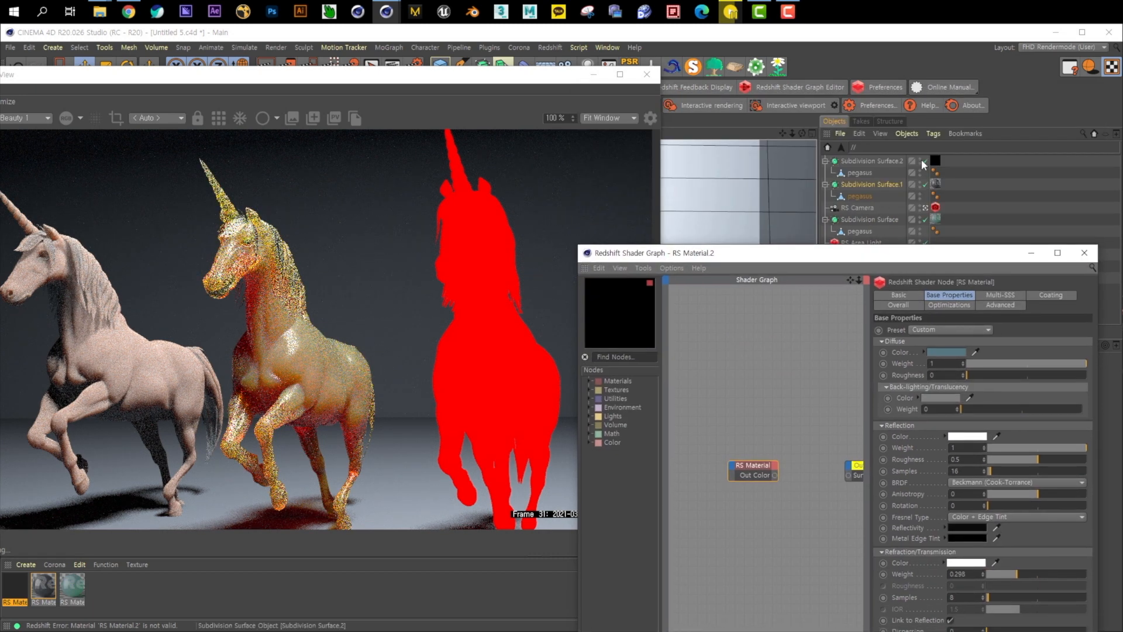
click(921, 159)
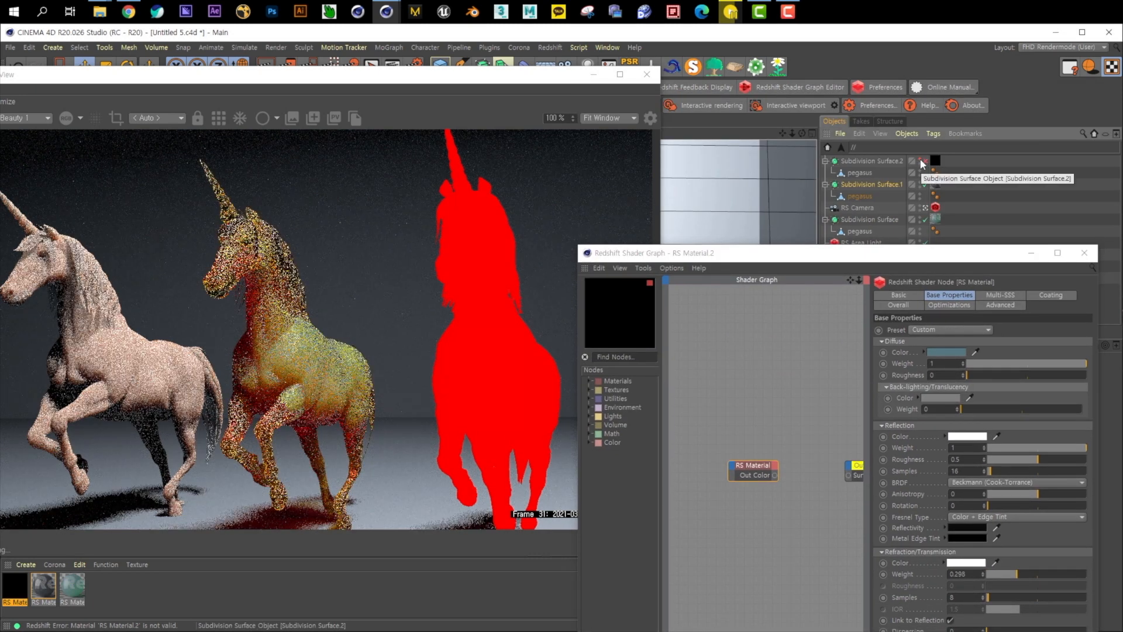
drag(814, 265, 871, 348)
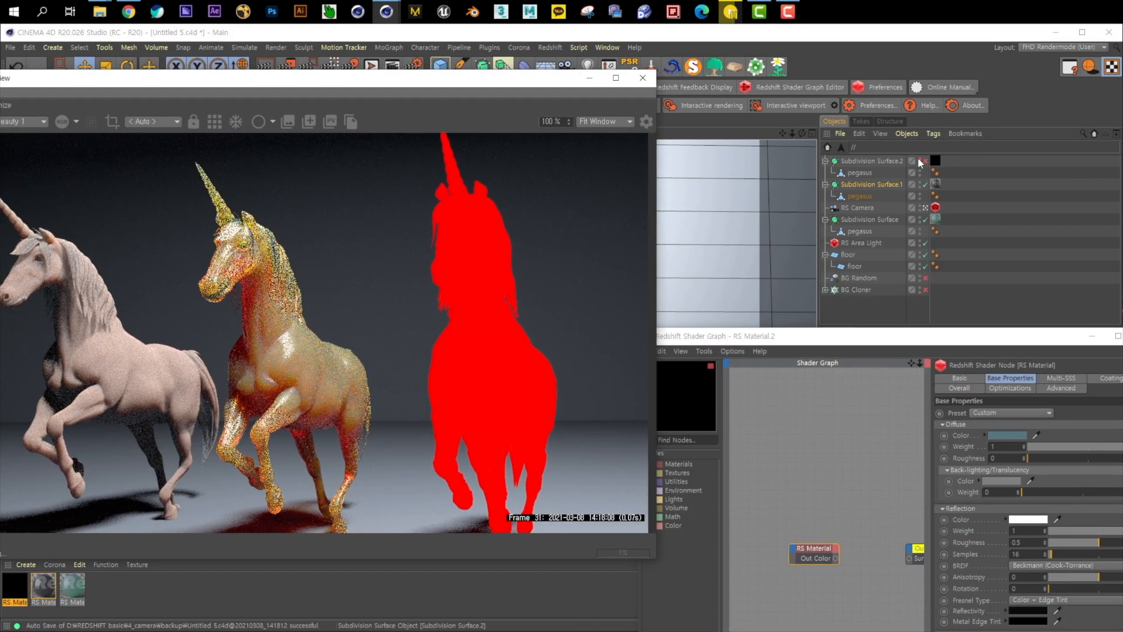
click(919, 160)
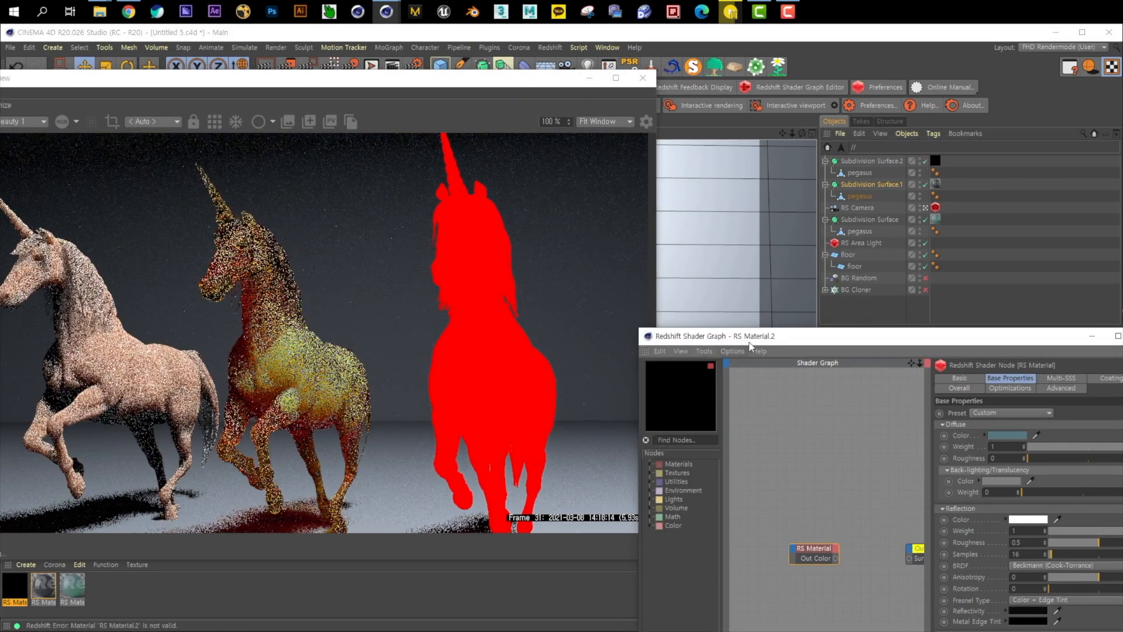
- Connect the RS Material node's Out Color to the Output node's Surface input and reselect the RS Material node
drag(749, 340, 704, 89)
drag(400, 80, 475, 78)
click(817, 381)
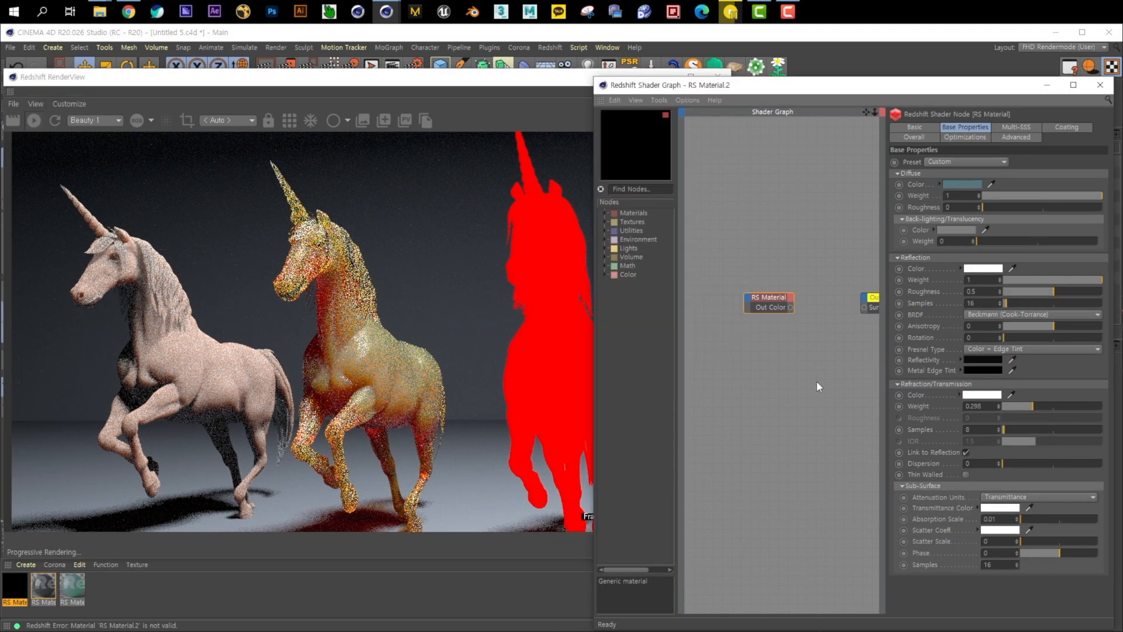
drag(856, 310, 877, 302)
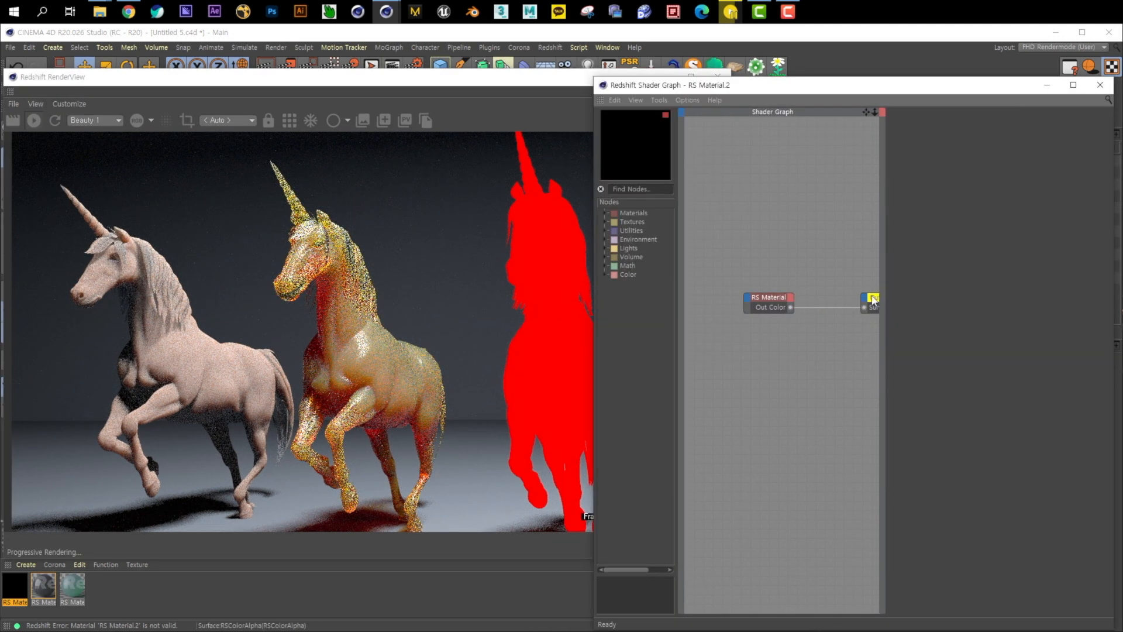
click(776, 300)
drag(502, 82, 476, 93)
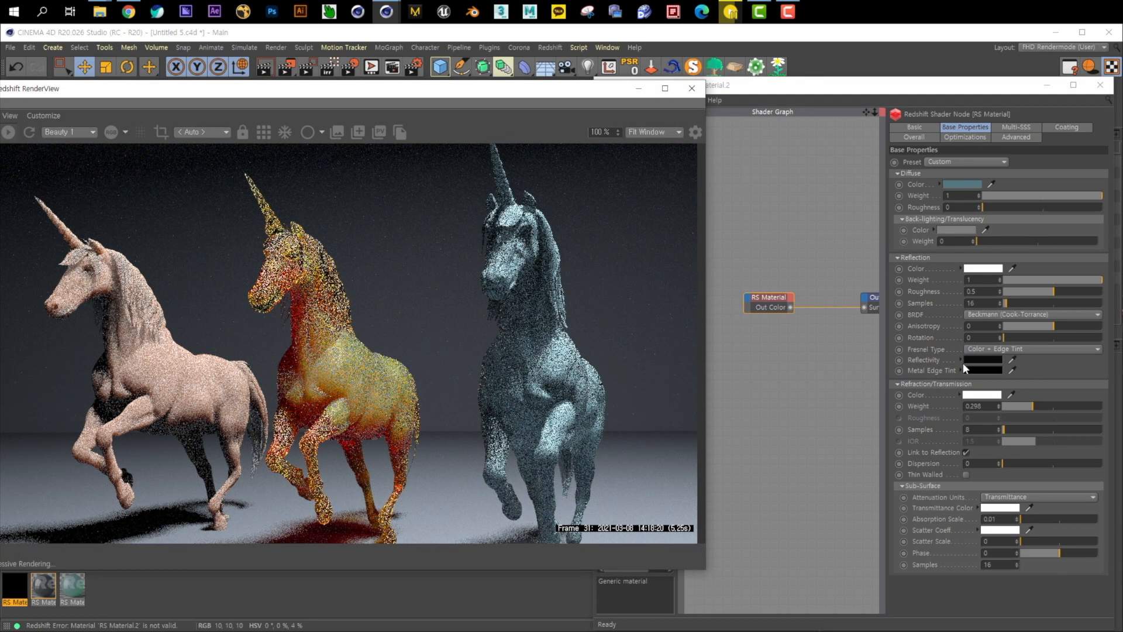
- Change the Reflectivity color of the reflection to a saturated blue
click(989, 360)
click(1051, 358)
drag(933, 369, 1021, 359)
click(1030, 383)
click(961, 402)
- Change the Metal Edge Tint color to a muted purple
click(990, 370)
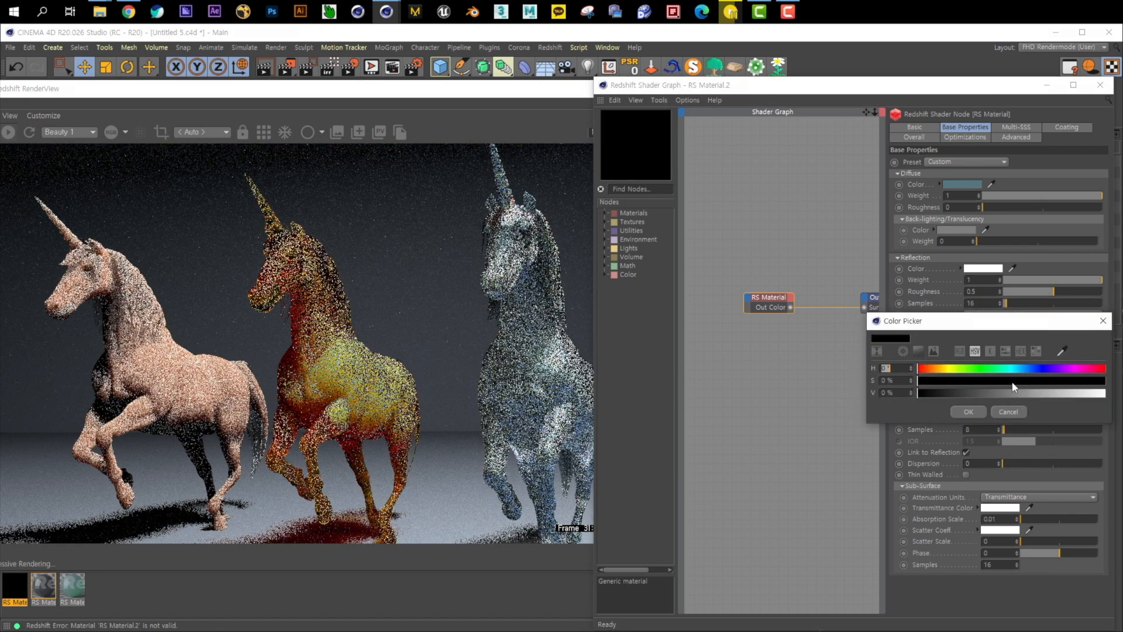
click(981, 380)
click(998, 393)
click(1071, 369)
click(969, 411)
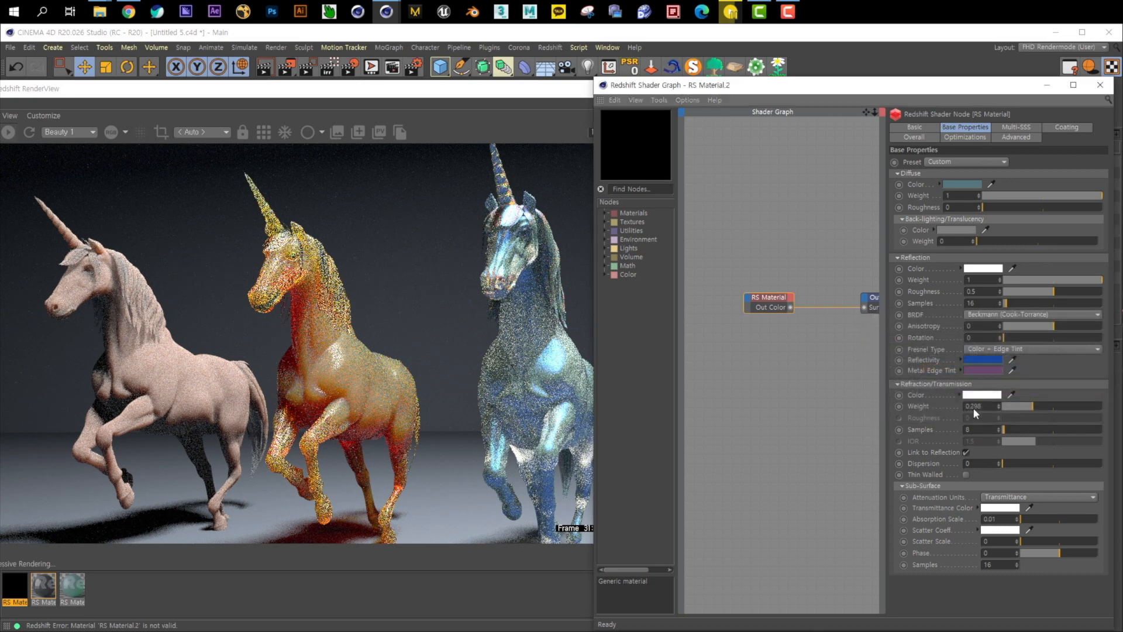
- Set the refraction Dispersion to 0.2 and the refraction Weight to 0.45
drag(538, 96, 476, 99)
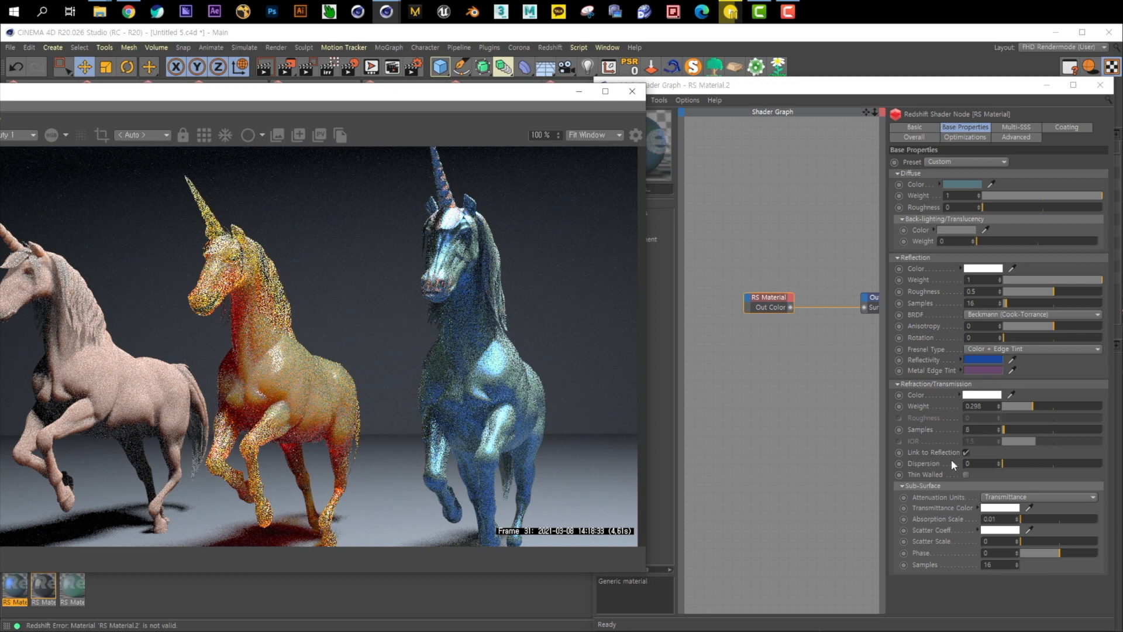
drag(973, 465, 889, 449)
text(0.2)
drag(985, 406, 825, 406)
text(.4)
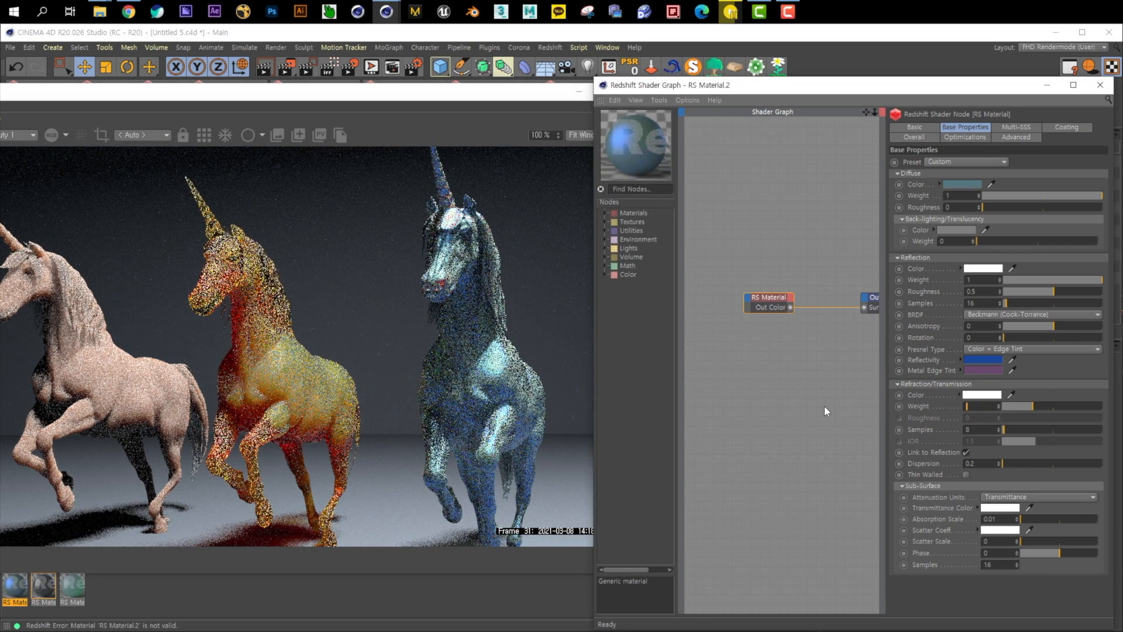
text(5)
key(Return)
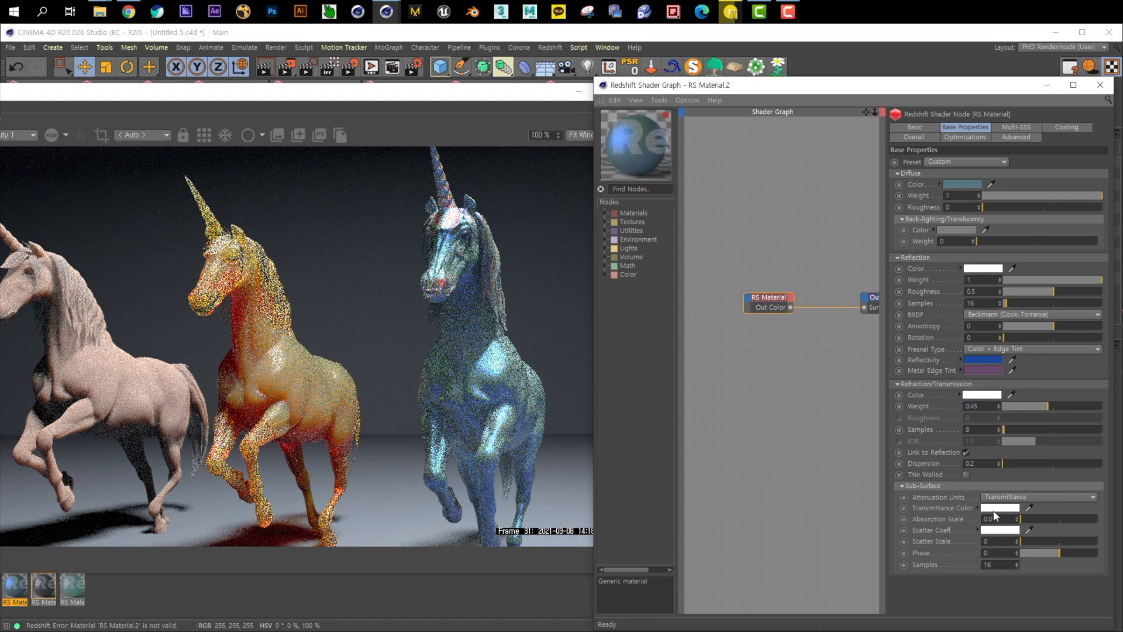
- Set the sub-surface Transmittance Color to a pale yellow with hue 56° and saturation 31%
click(996, 530)
click(950, 508)
click(979, 521)
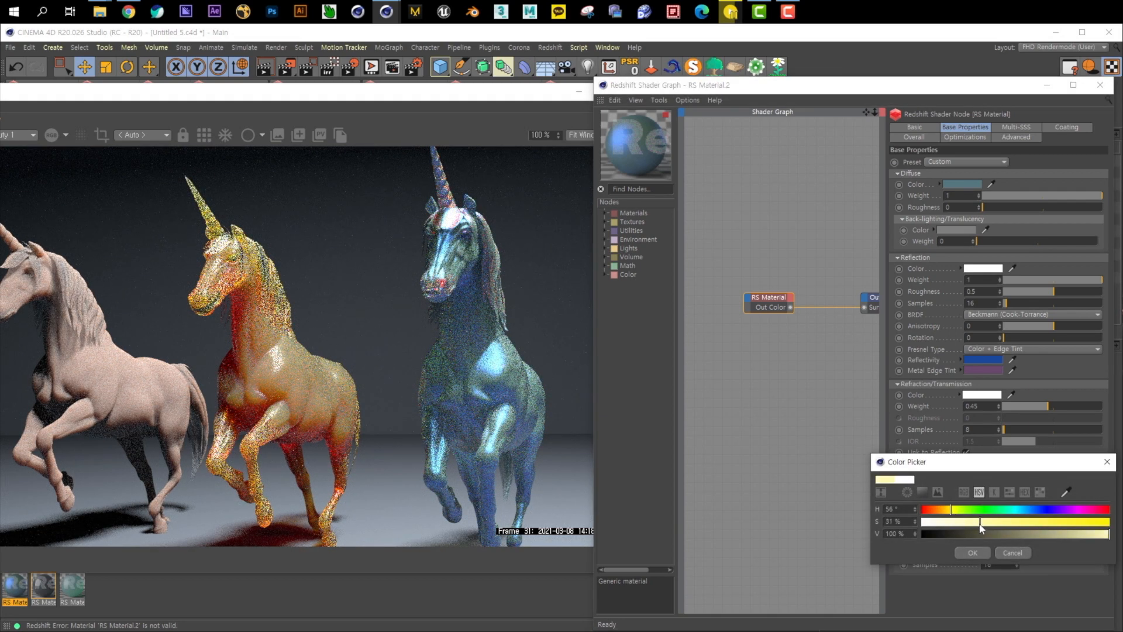
click(974, 553)
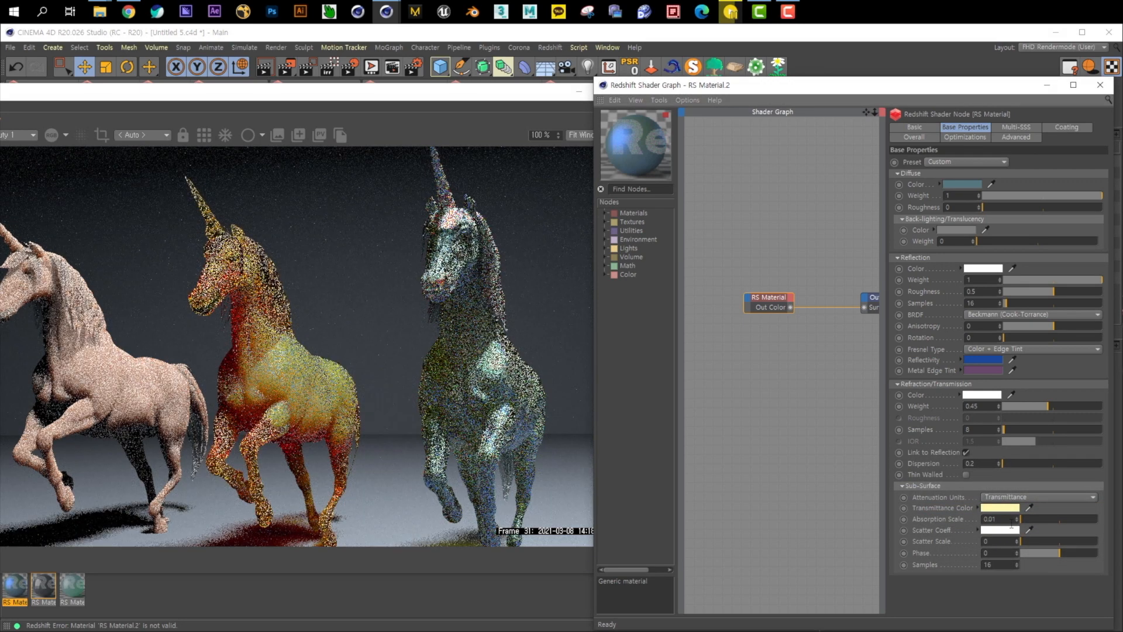
- Set the sub-surface Absorption Scale to 0.5
drag(820, 526, 692, 518)
text(0.5)
key(Return)
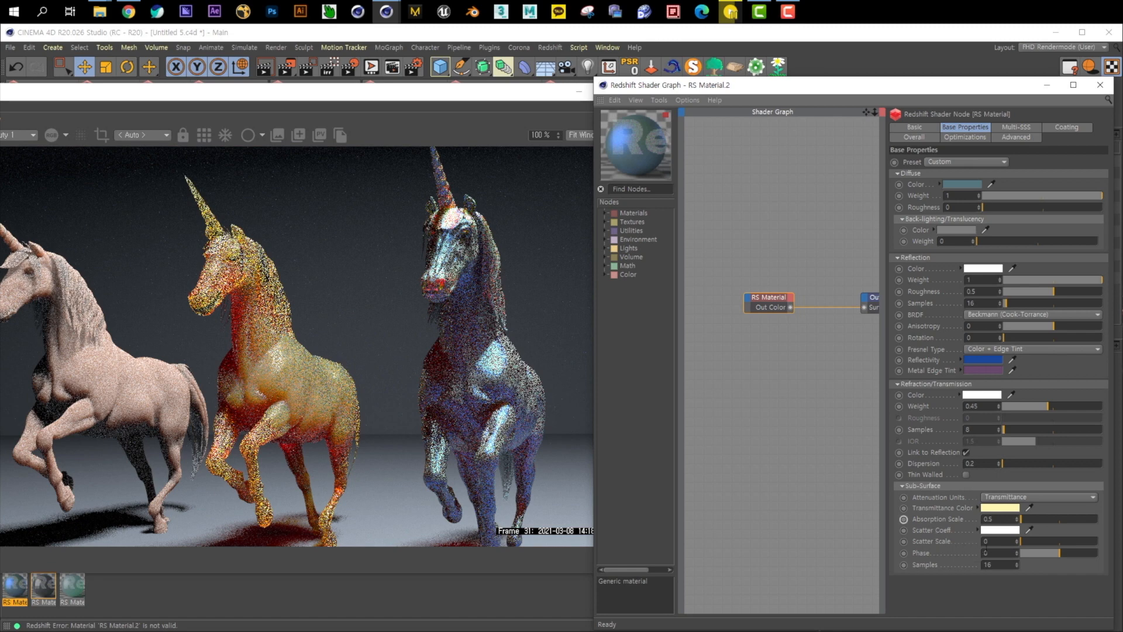
- Try a salmon pink Scatter Coeff color, and change it to light blue with hue 193° and saturation 42%
click(1003, 531)
click(1009, 539)
click(987, 571)
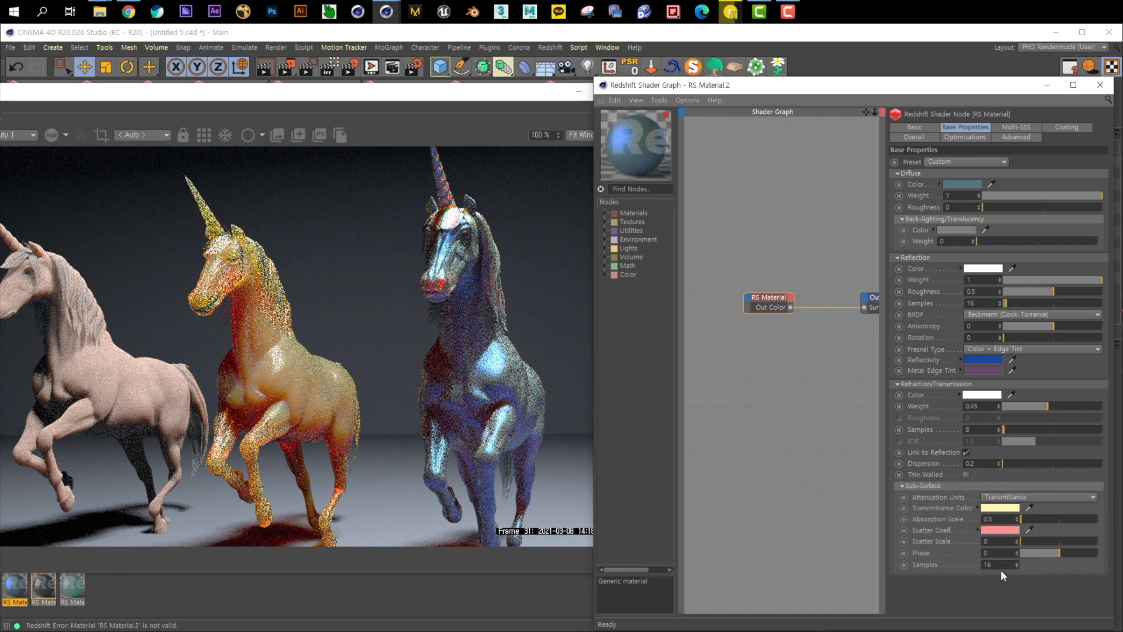
click(1001, 530)
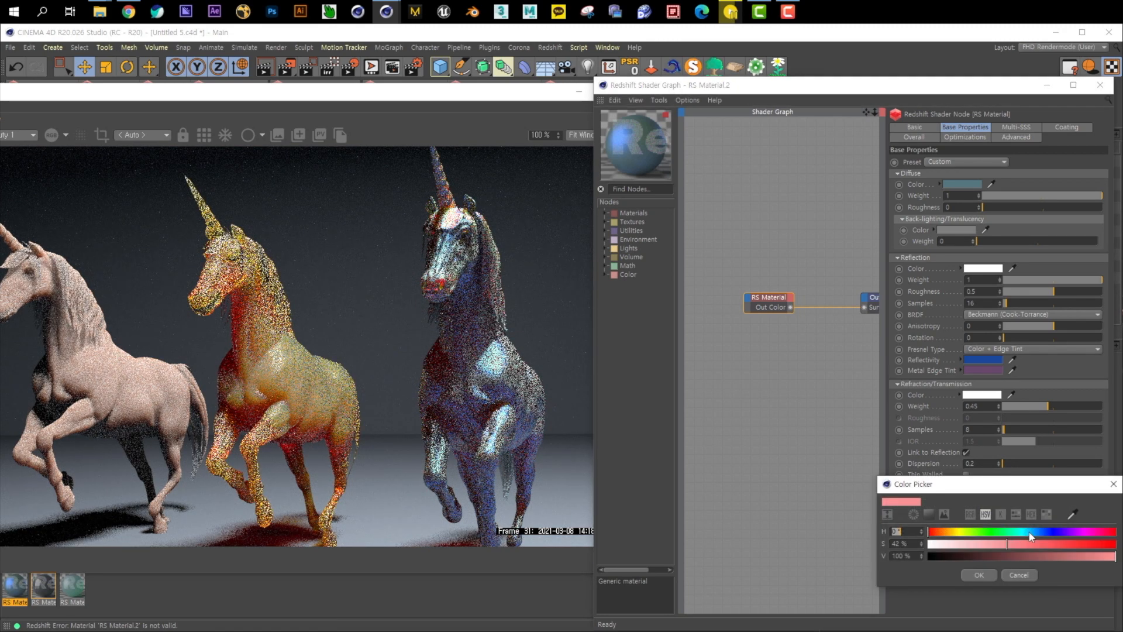
click(990, 574)
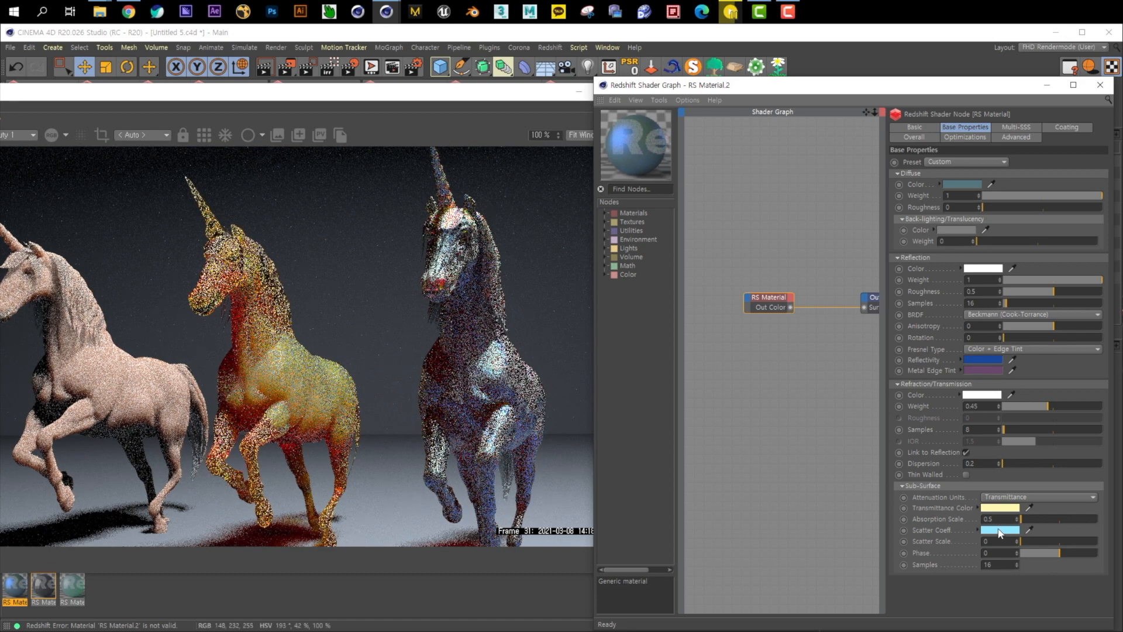
- Set the sub-surface Scatter Scale of the blue unicorn's material to 0.5
drag(1006, 544, 757, 500)
text(0.5)
key(Return)
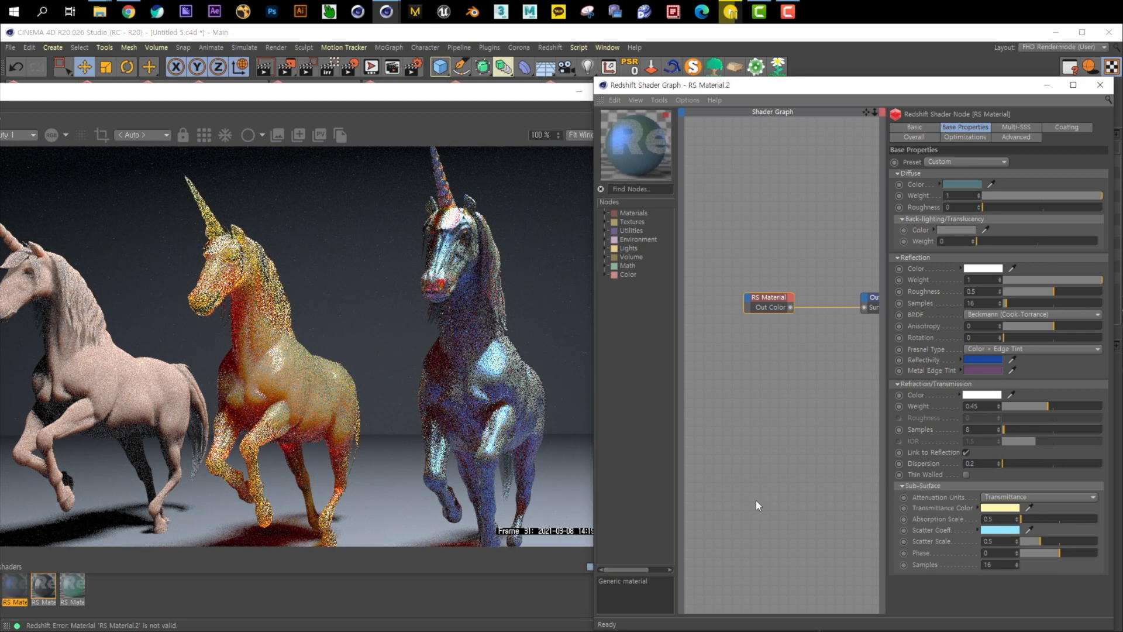
- Reposition the render view beside the material settings and inspect all three unicorns in the render
drag(480, 99, 610, 86)
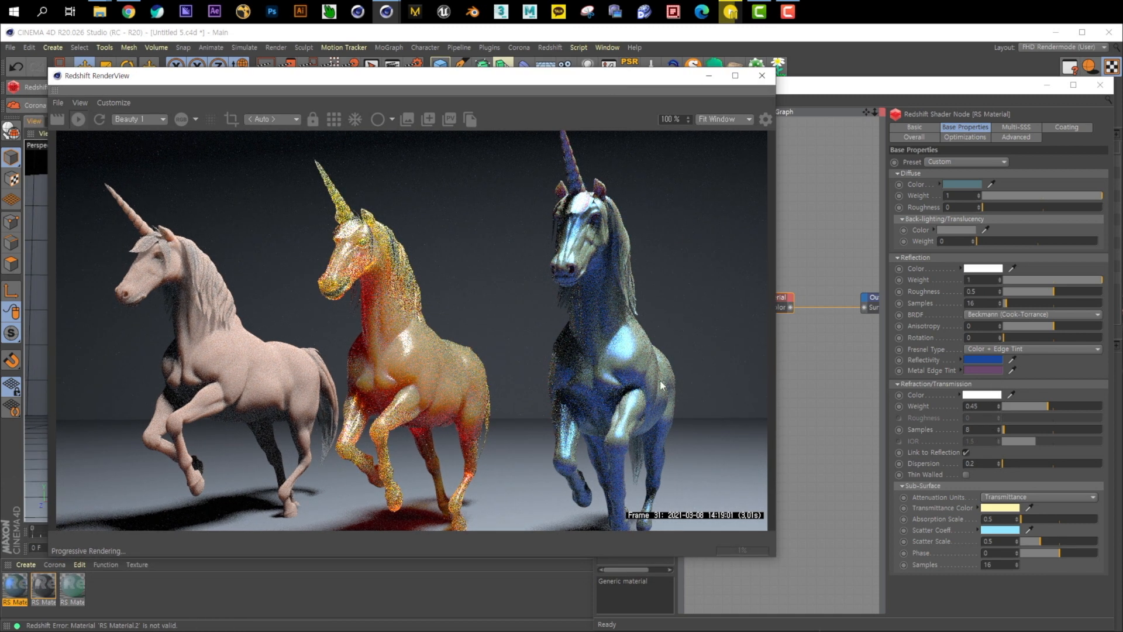
drag(533, 93, 521, 59)
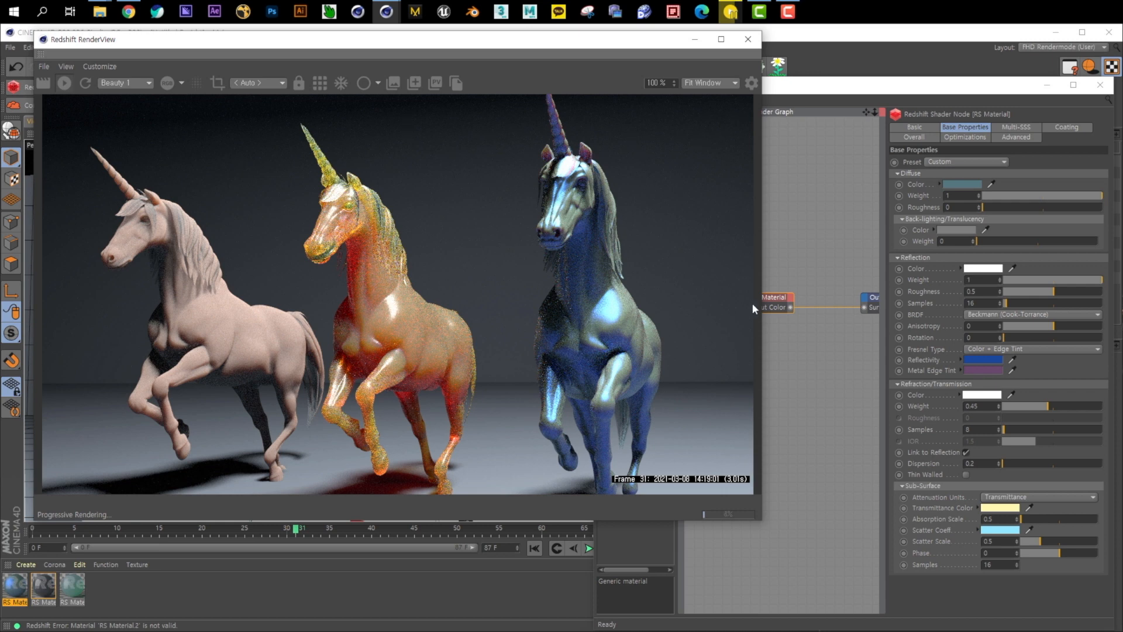
drag(598, 41, 606, 39)
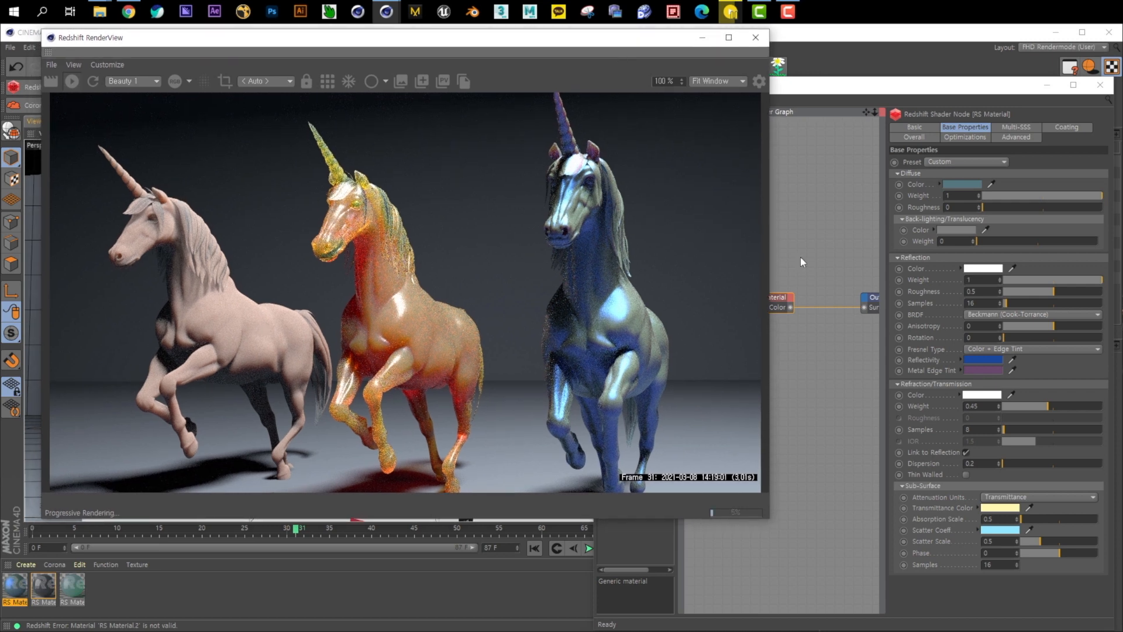
click(969, 128)
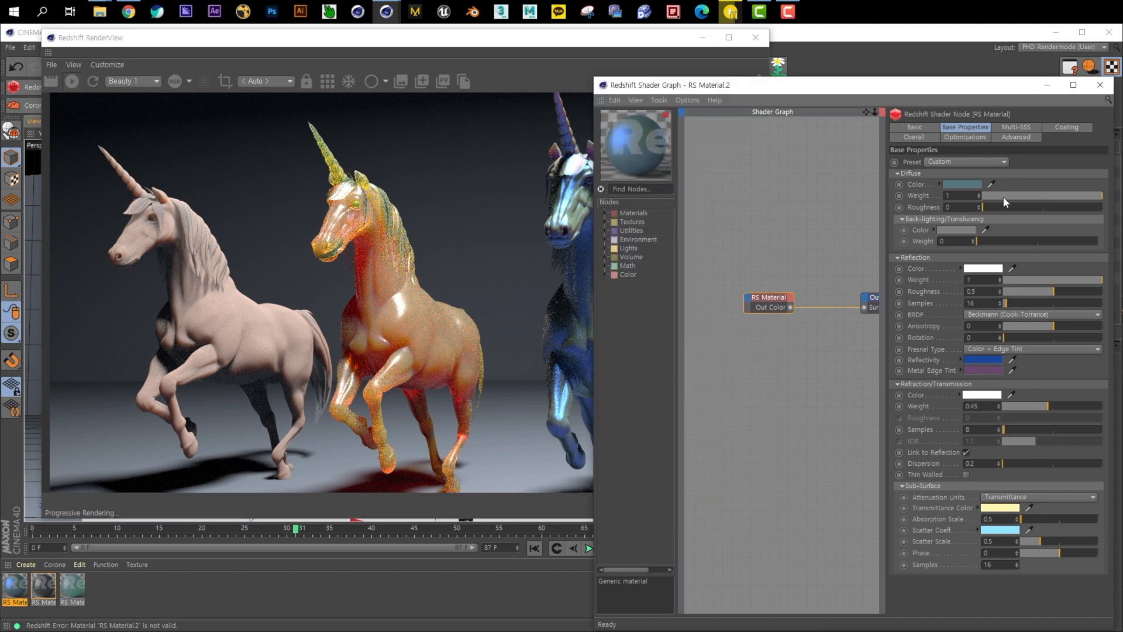
click(595, 348)
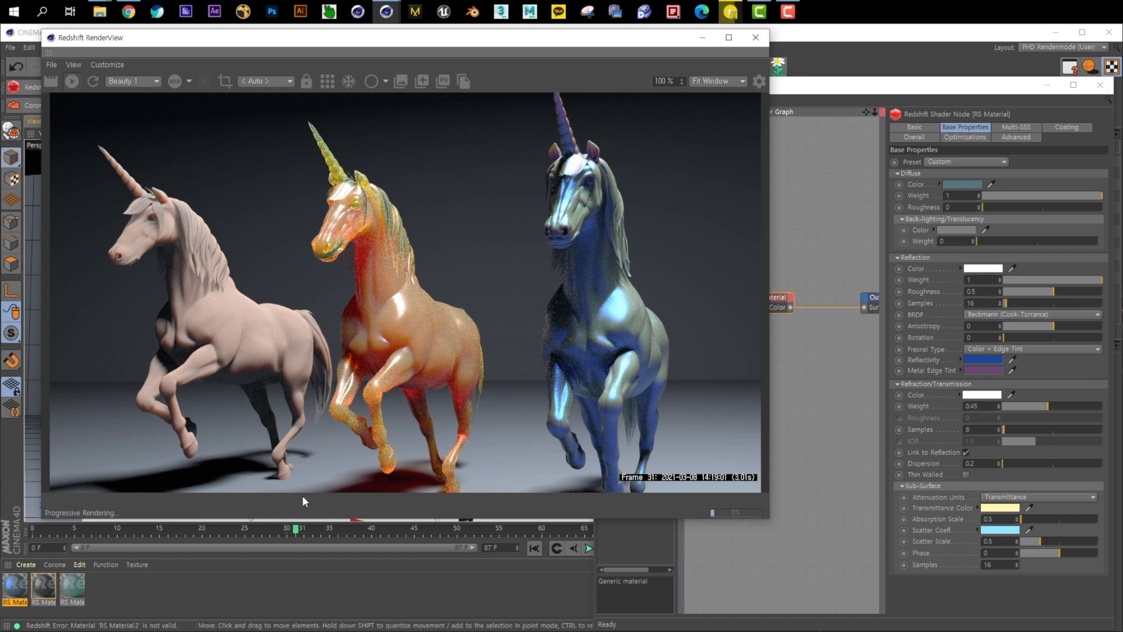
- Open RS Material.1, lighten its Diffuse Color to a pale bluish grey, and bring the render view forward
double_click(39, 591)
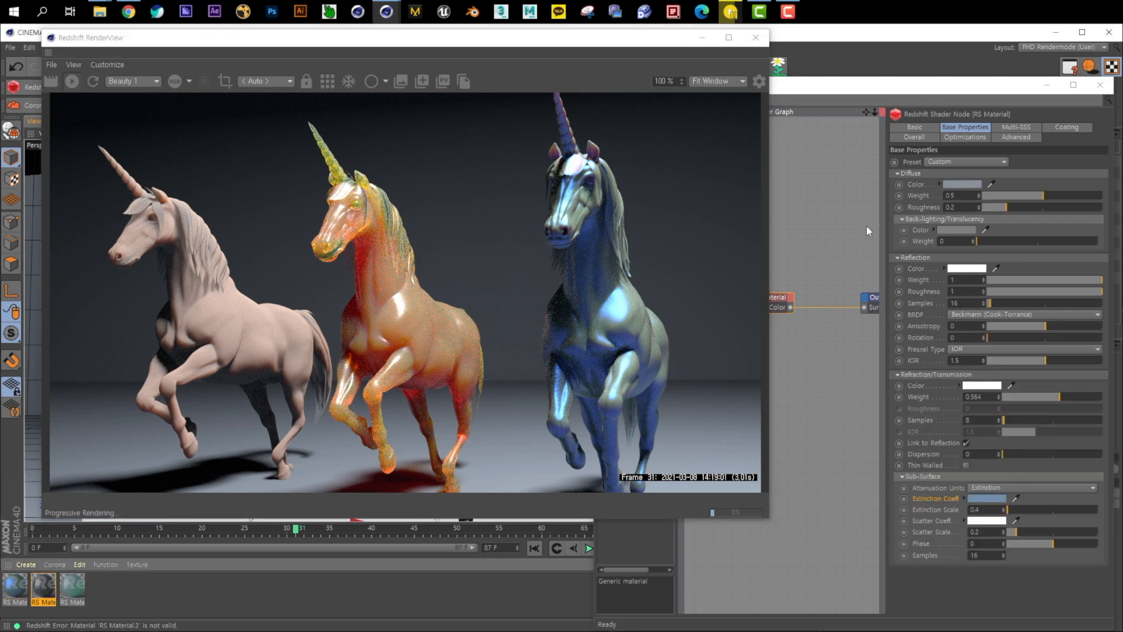
click(971, 182)
drag(983, 206, 1045, 207)
click(948, 227)
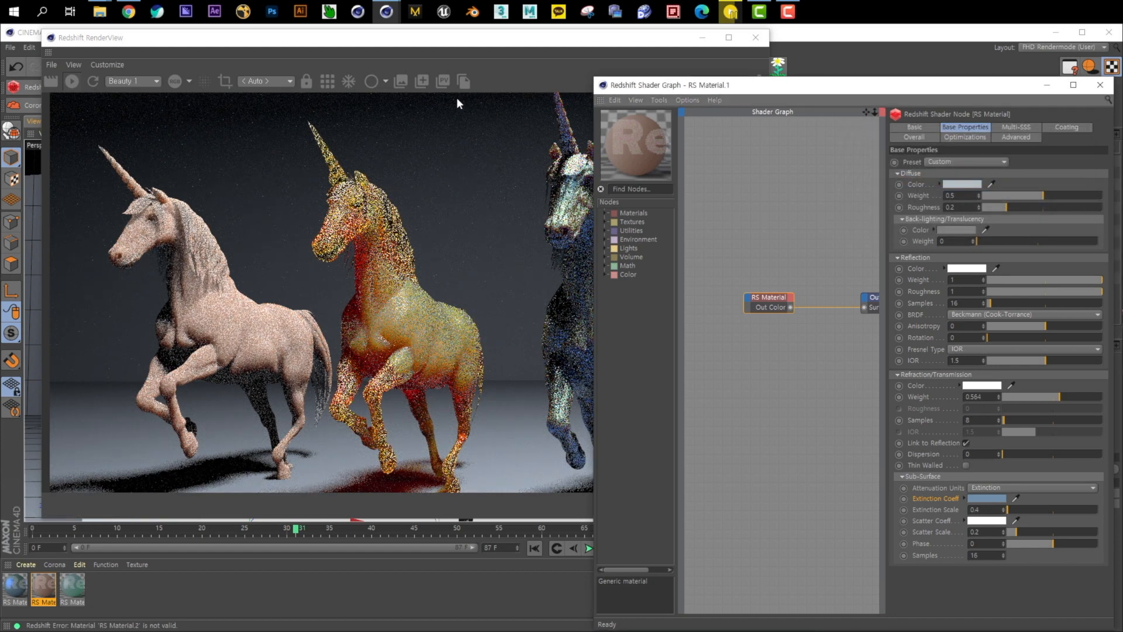
click(541, 72)
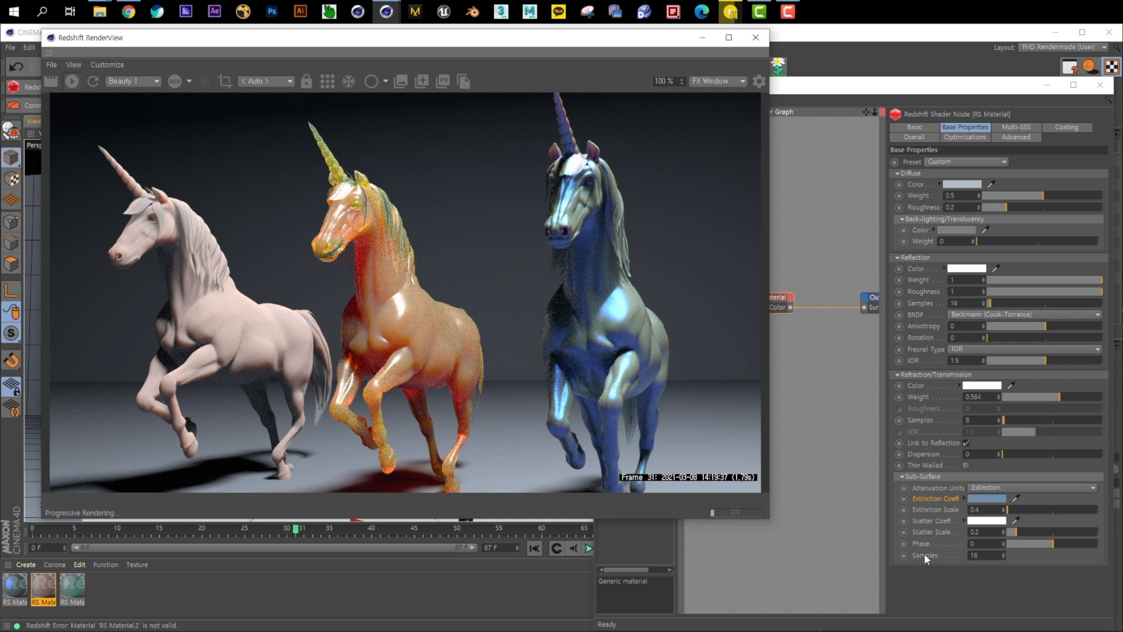
click(932, 306)
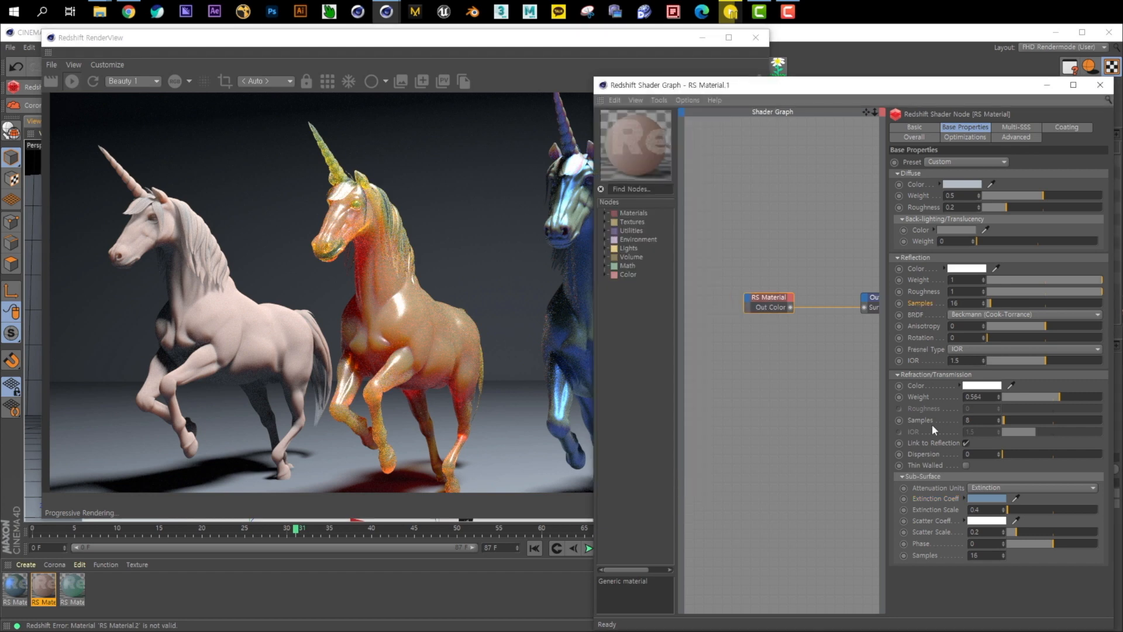
click(582, 48)
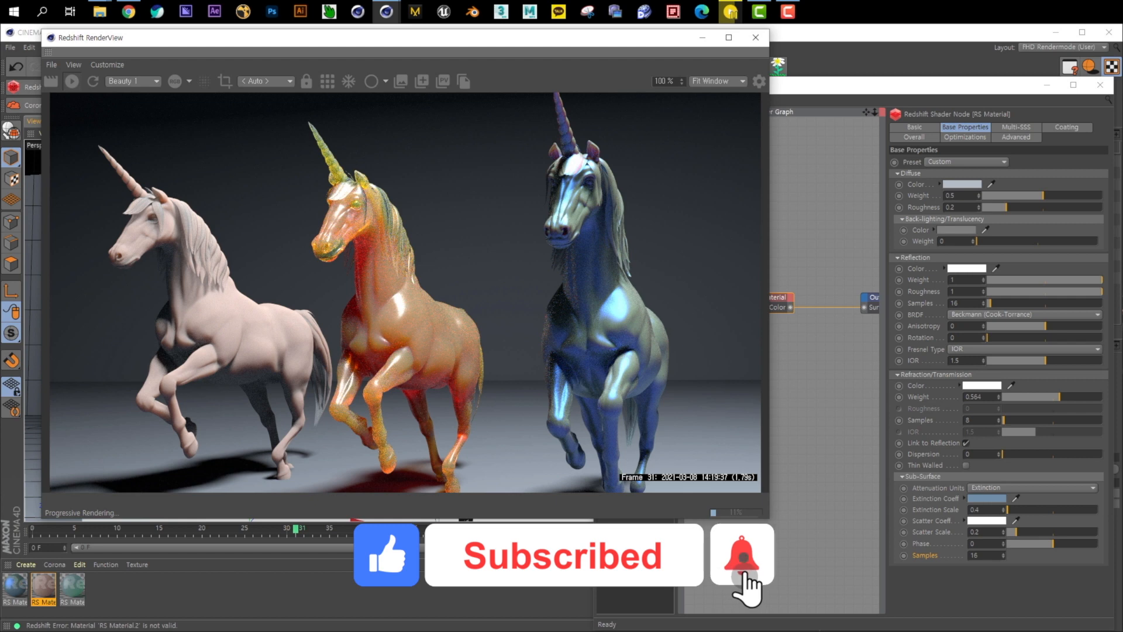